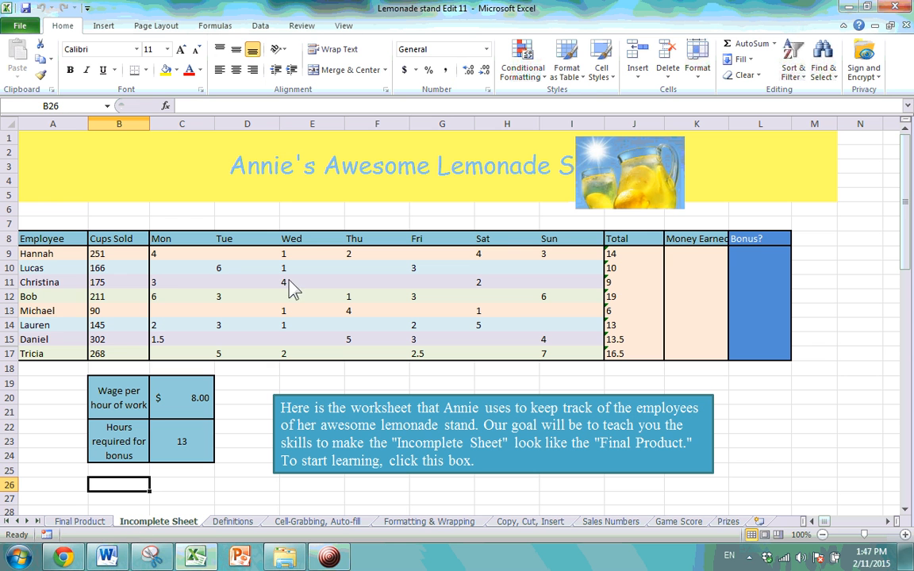
# Move the lemonade picture to the right end of the yellow title banner, columns K–L.
pyautogui.moveTo(649, 198); pyautogui.dragTo(759, 194)
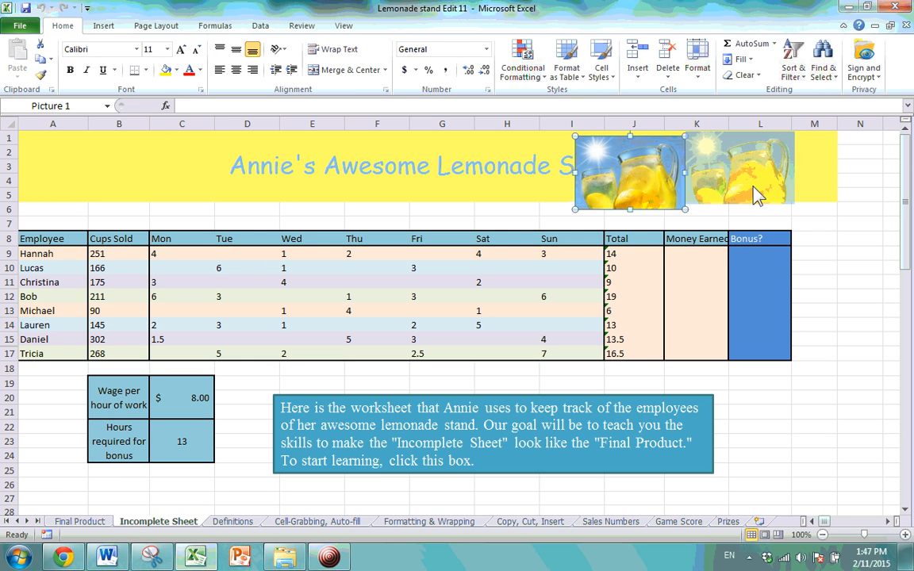
pyautogui.click(101, 523)
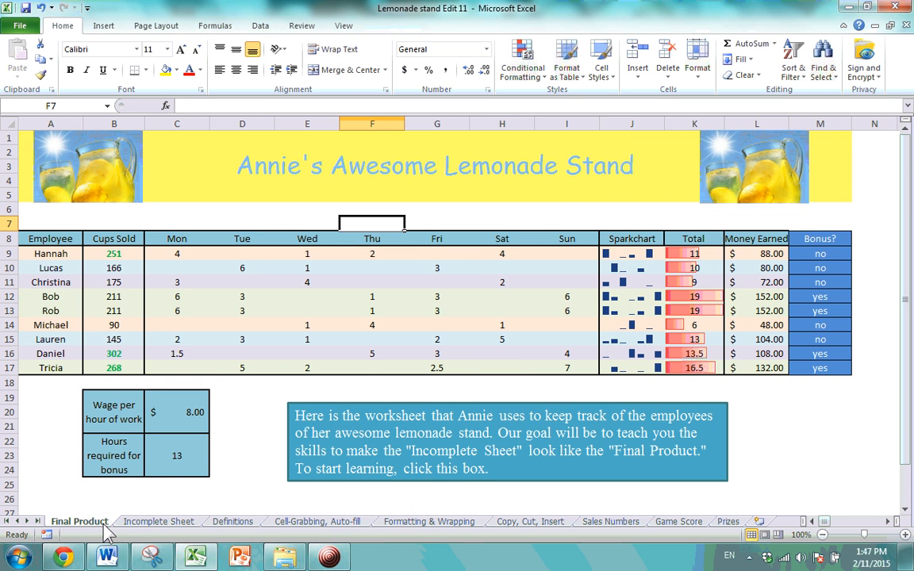
pyautogui.click(176, 522)
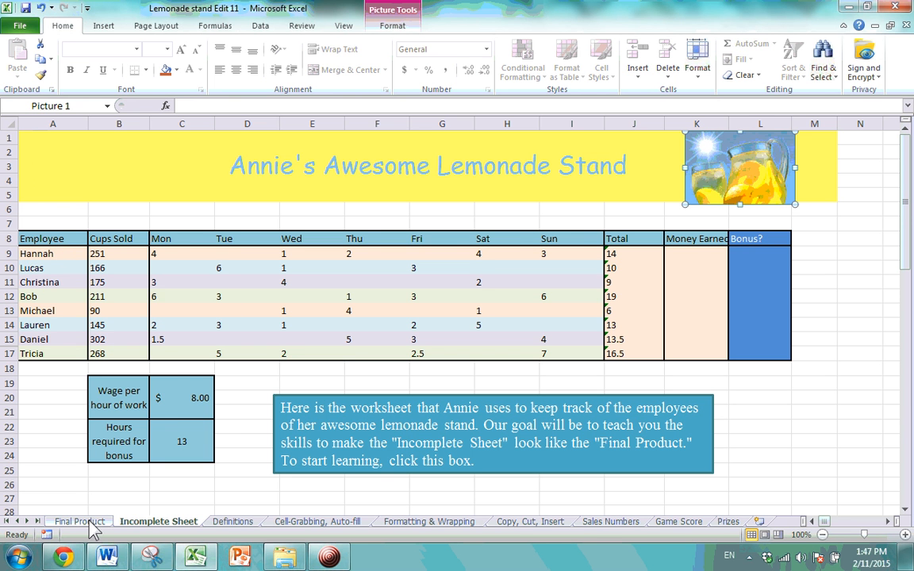
# Click around the Incomplete Sheet and compare it with the Final Product sheet, ending on Final Product.
pyautogui.click(194, 400)
pyautogui.click(205, 446)
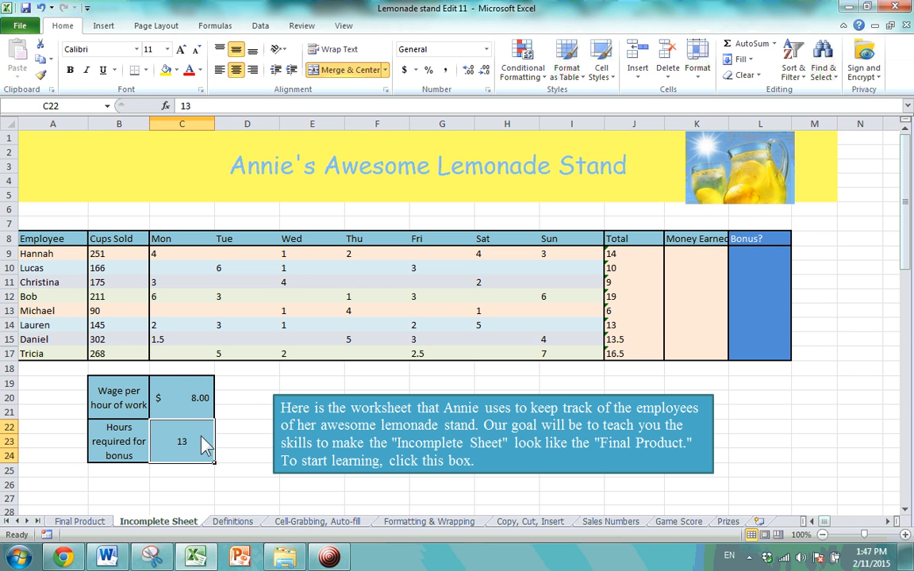
pyautogui.click(246, 375)
pyautogui.click(283, 171)
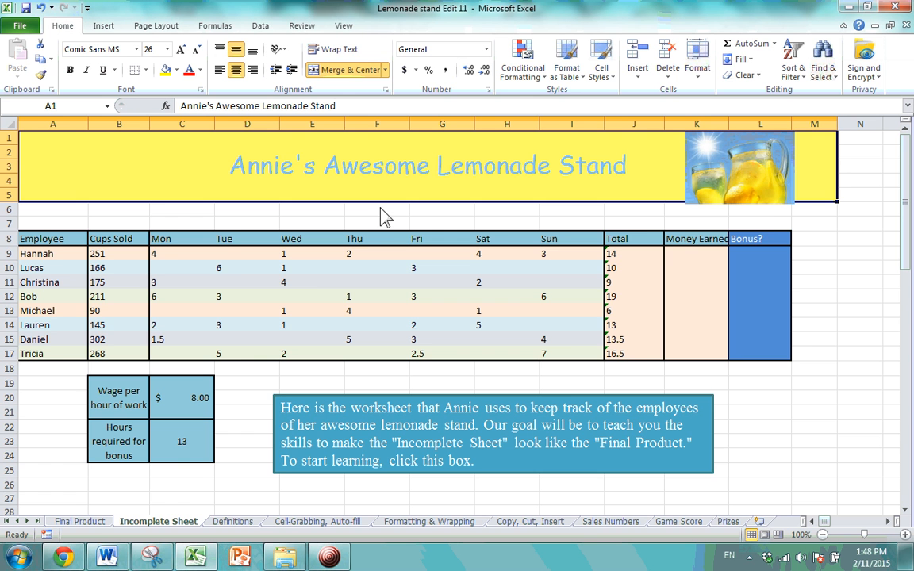
pyautogui.click(87, 523)
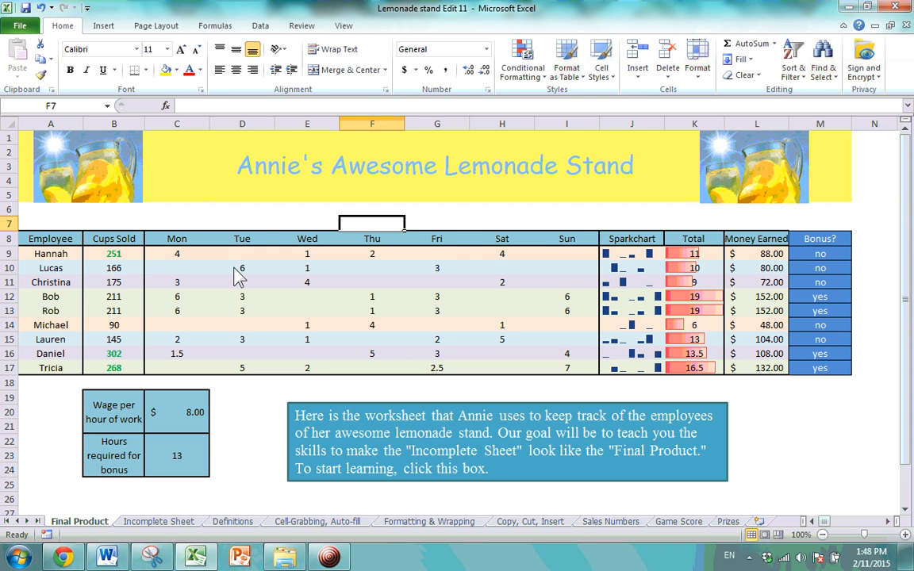
pyautogui.click(159, 522)
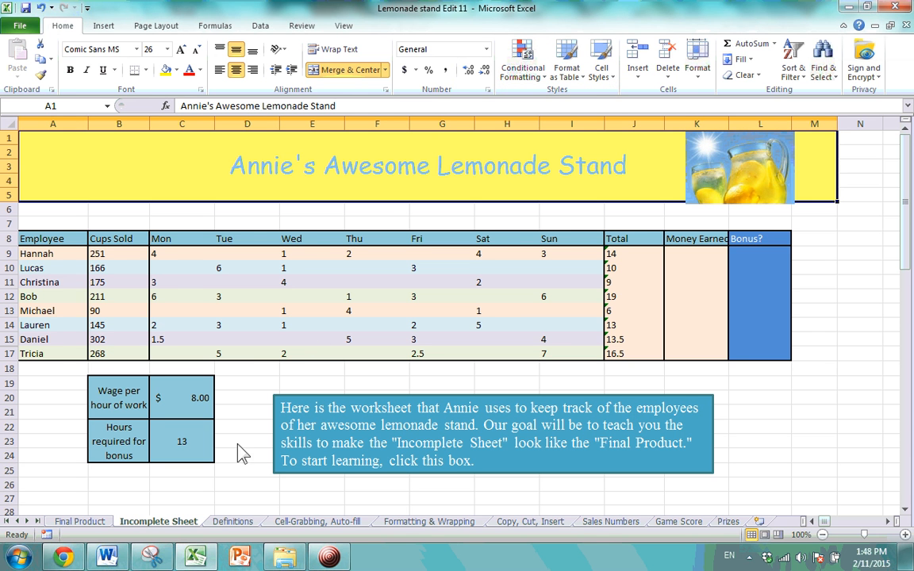
pyautogui.click(80, 521)
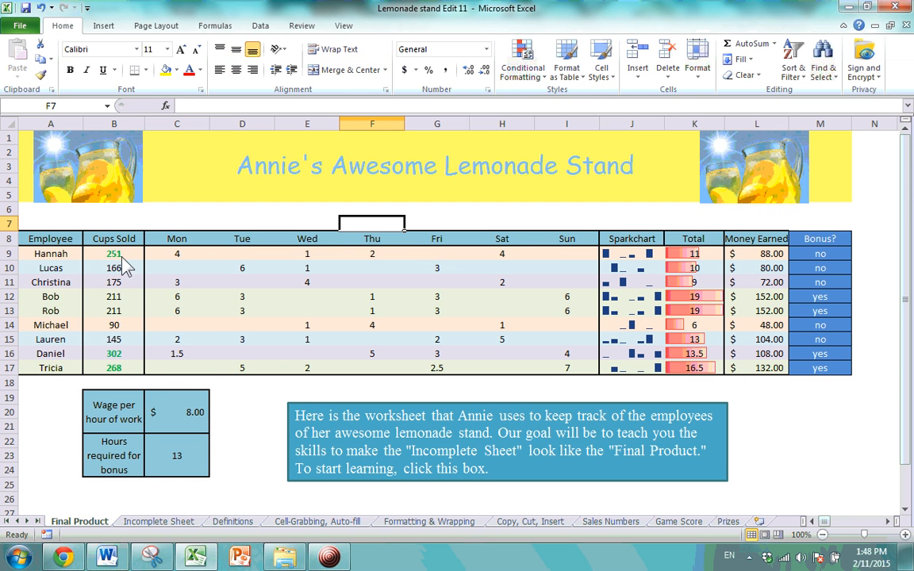
# Click through the individual Cups Sold cells B9–B17 on the Final Product sheet.
pyautogui.moveTo(119, 255); pyautogui.dragTo(116, 354)
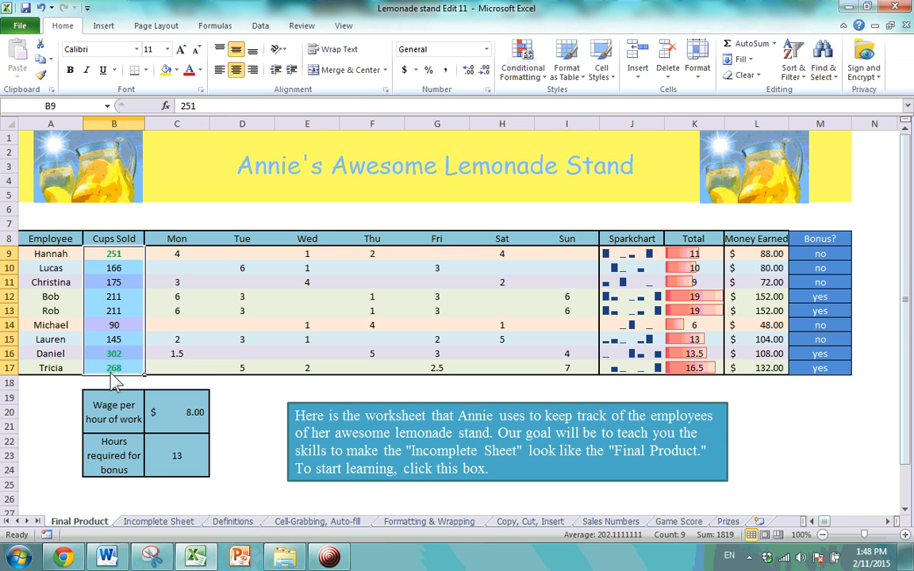
pyautogui.click(120, 267)
pyautogui.click(162, 284)
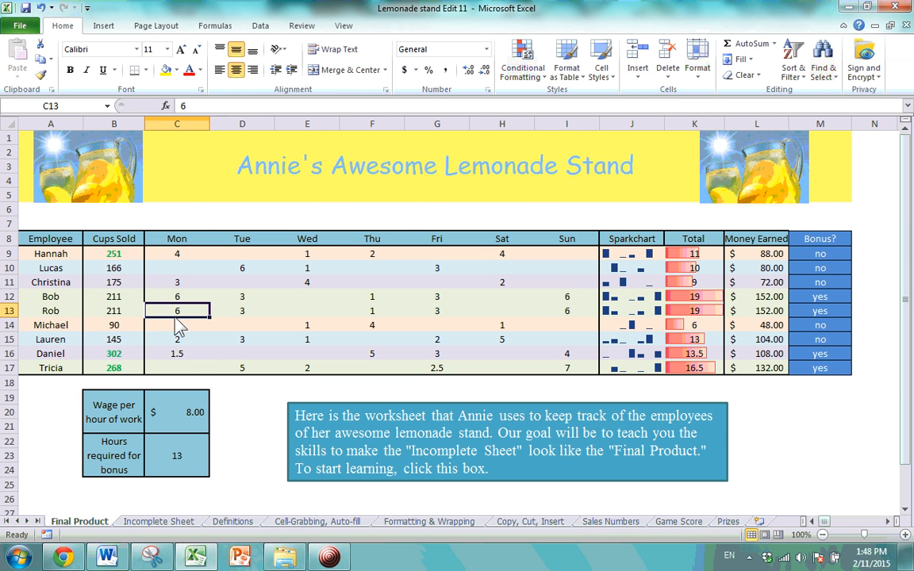
pyautogui.click(133, 357)
pyautogui.click(128, 366)
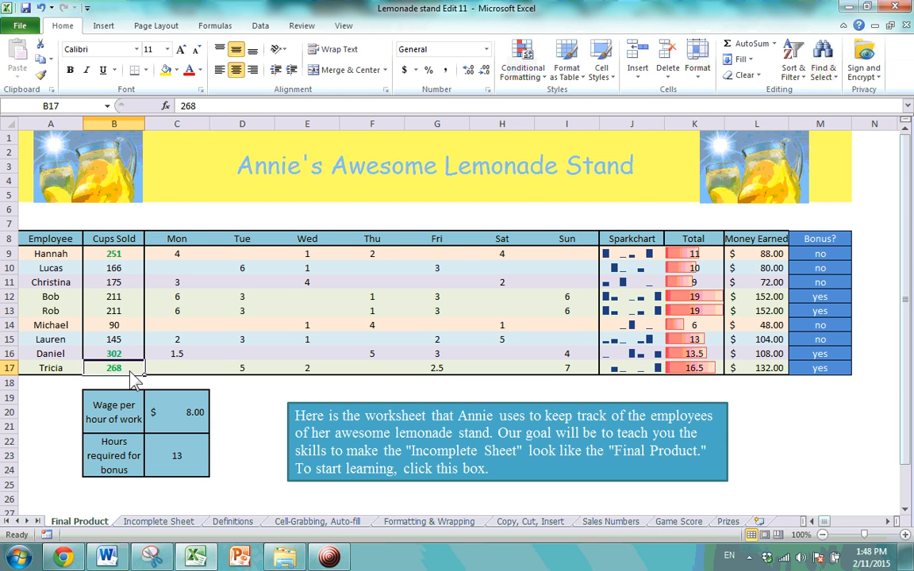
pyautogui.click(130, 268)
pyautogui.click(129, 255)
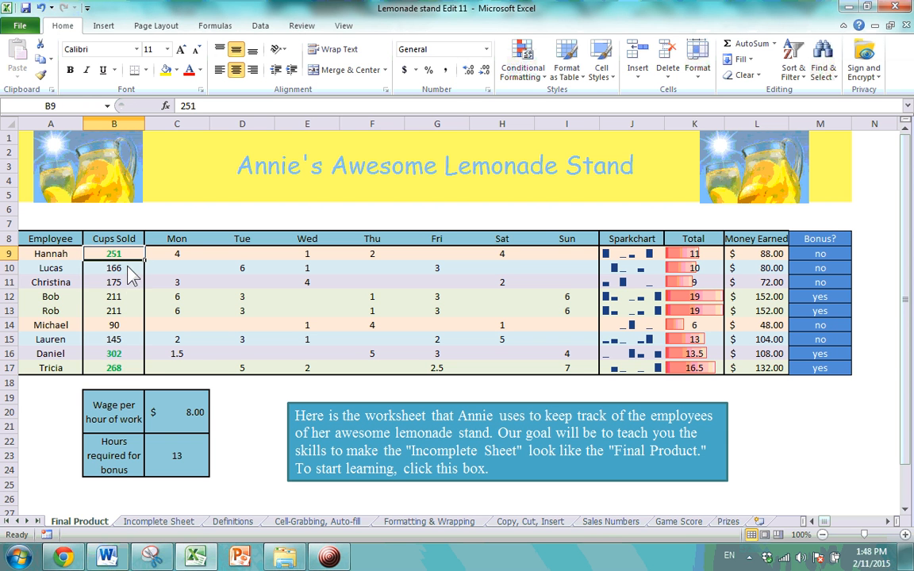
pyautogui.click(129, 280)
# Select the Cups Sold range B9:B17, then return to the Incomplete Sheet.
pyautogui.moveTo(123, 254); pyautogui.dragTo(125, 371)
pyautogui.click(189, 357)
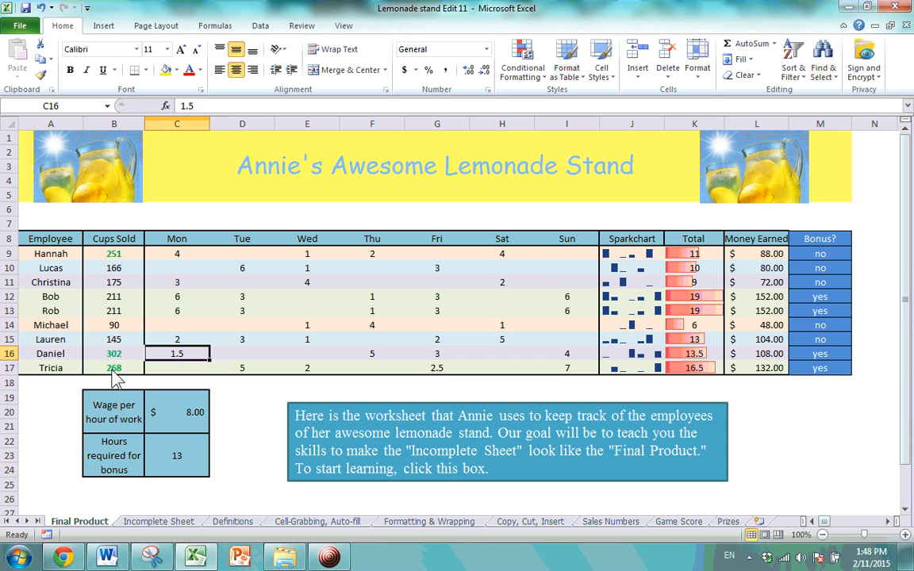
pyautogui.click(131, 255)
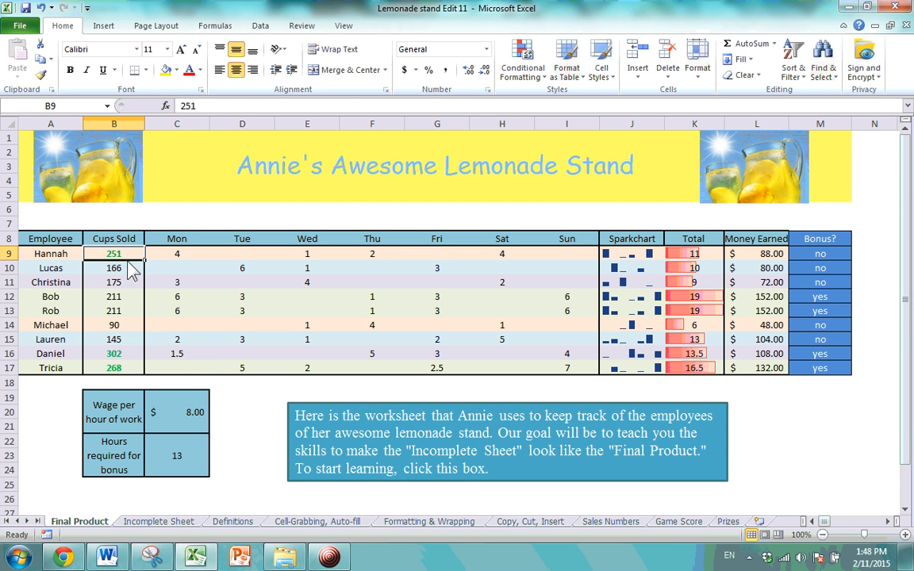
pyautogui.moveTo(123, 252); pyautogui.dragTo(124, 367)
pyautogui.click(125, 370)
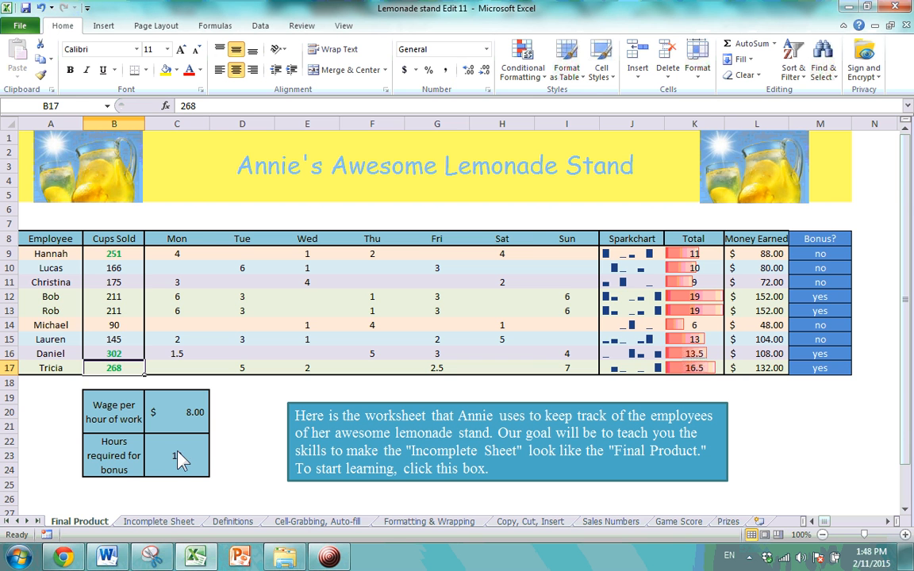
pyautogui.click(177, 521)
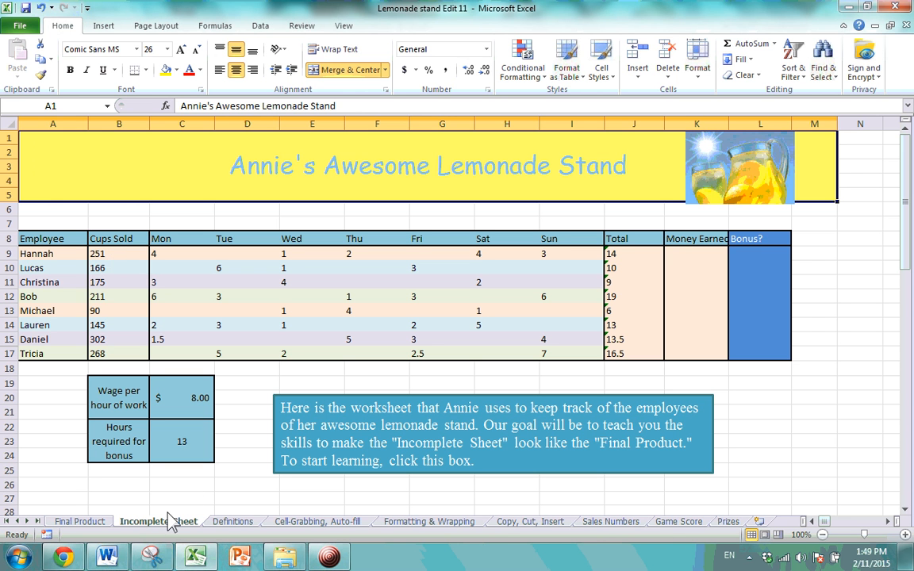
# Add a Greater Than 250 rule with Red Border formatting to Cups Sold B9:B17.
pyautogui.moveTo(101, 252); pyautogui.dragTo(108, 357)
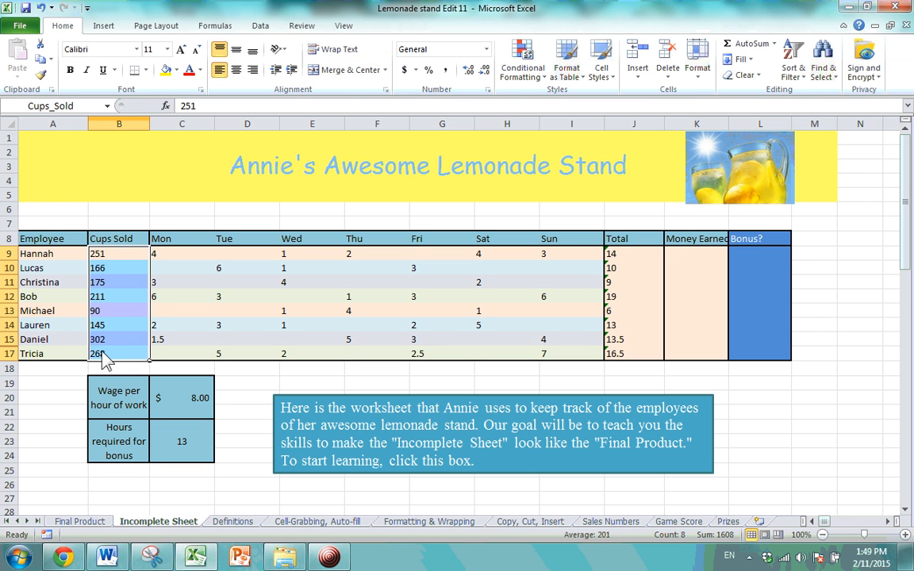
pyautogui.click(545, 83)
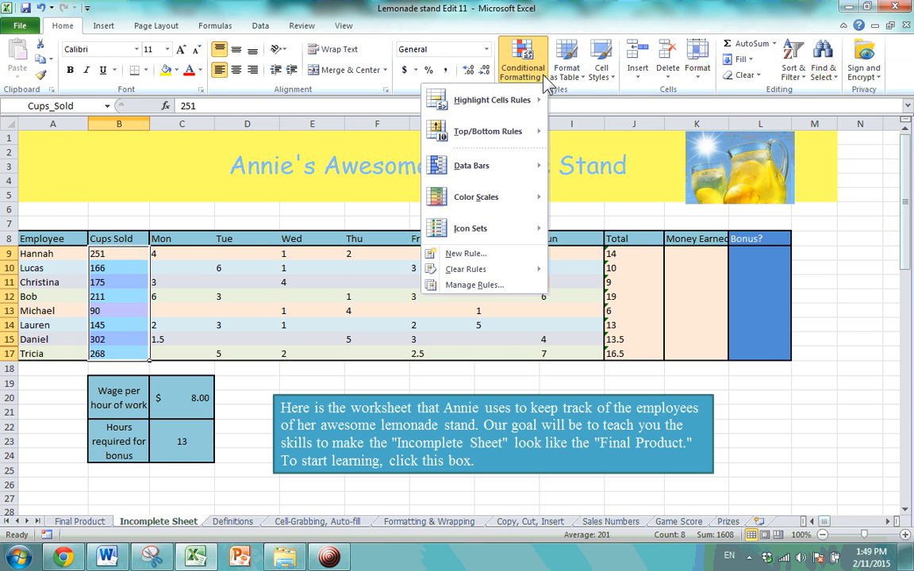
pyautogui.moveTo(533, 111)
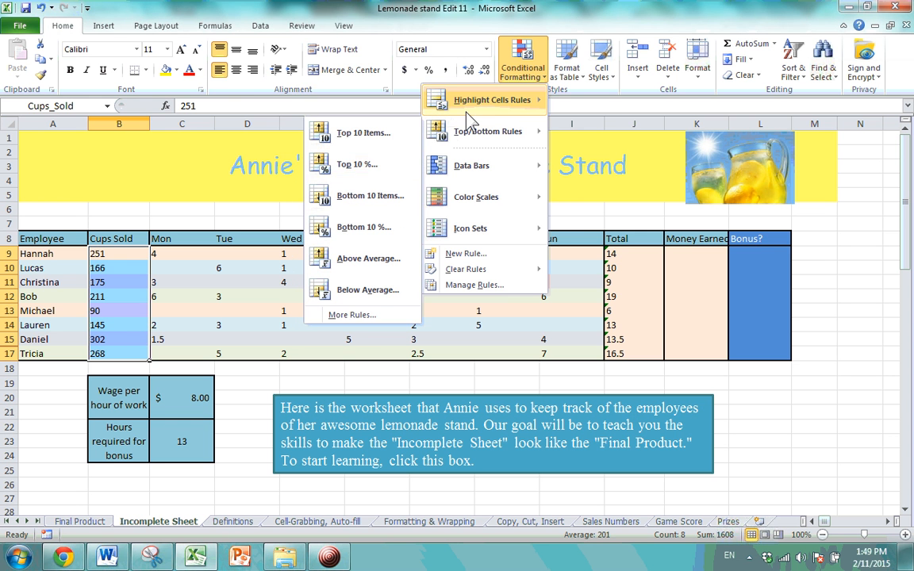
pyautogui.click(357, 101)
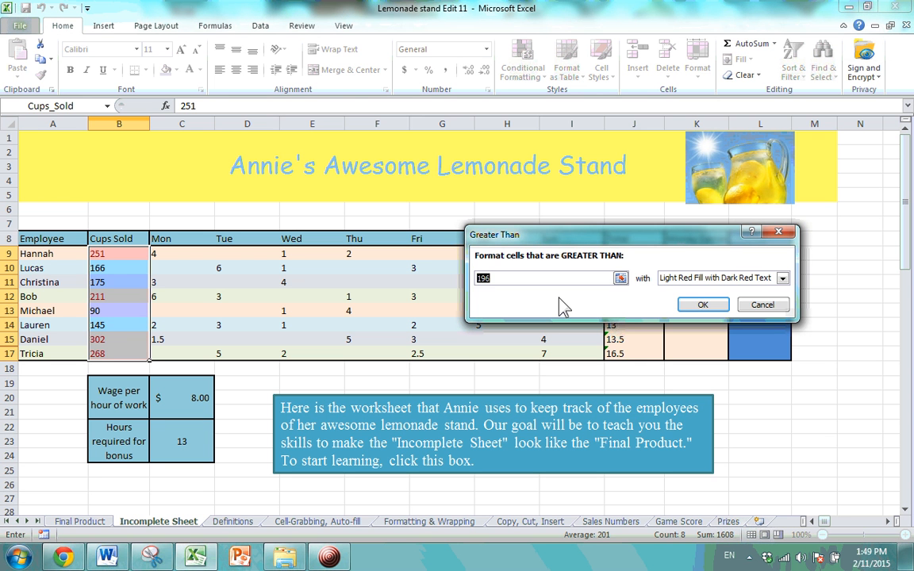
pyautogui.write('250')
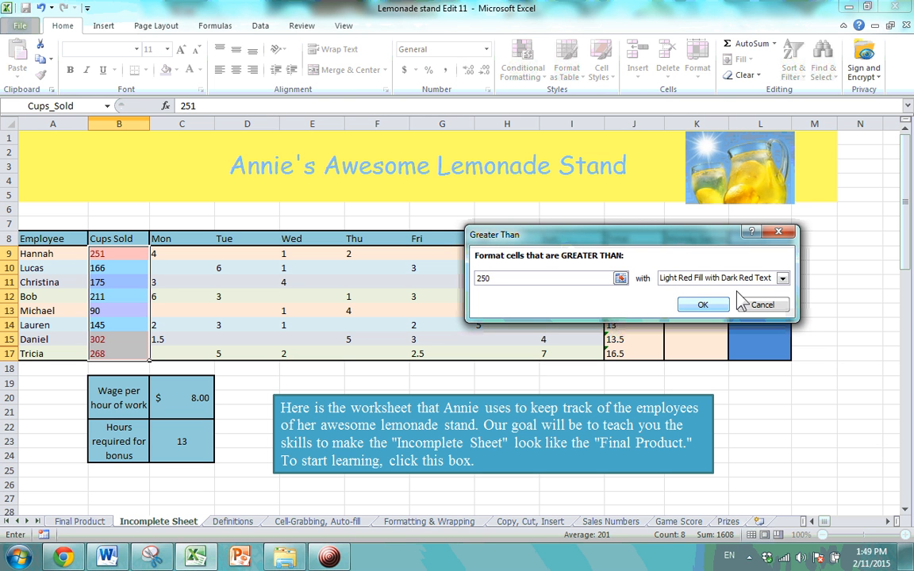
pyautogui.click(782, 279)
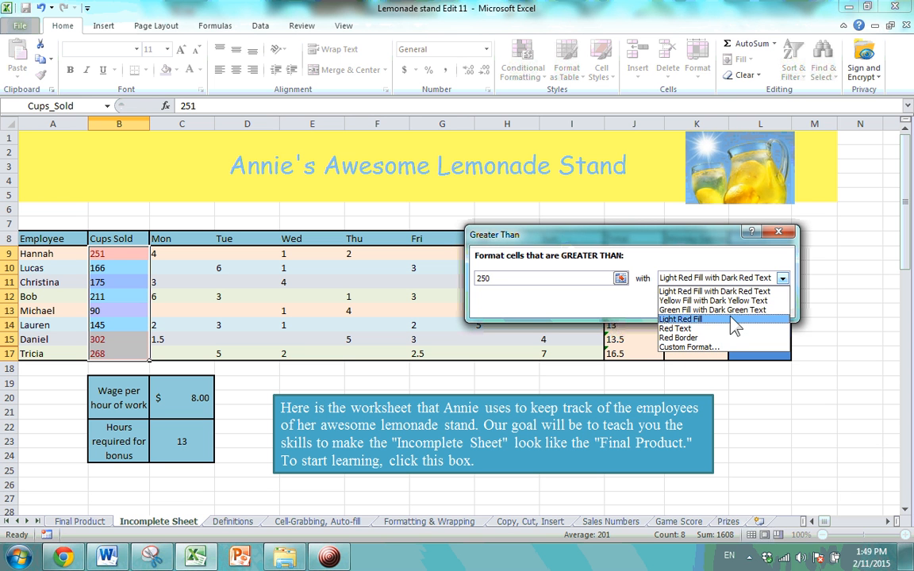
pyautogui.click(684, 338)
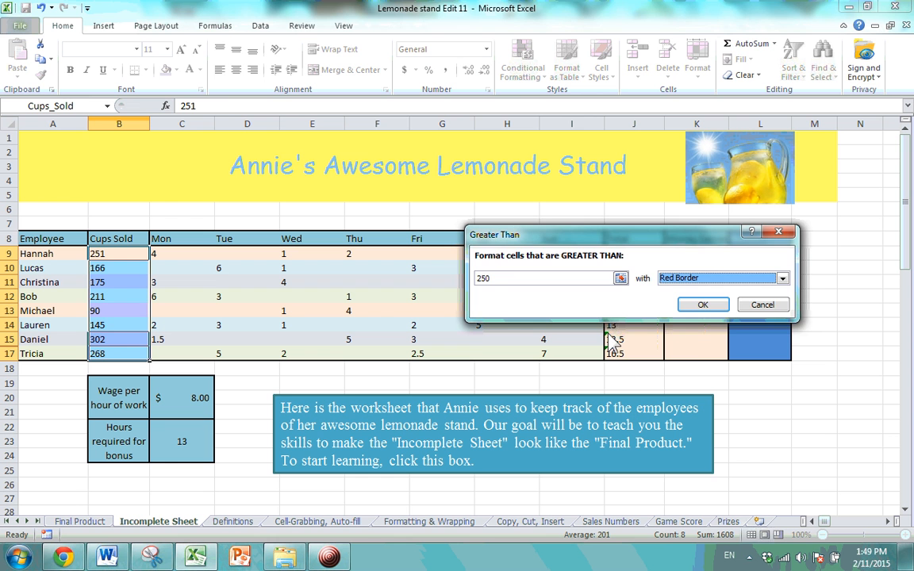
pyautogui.click(703, 305)
pyautogui.click(181, 297)
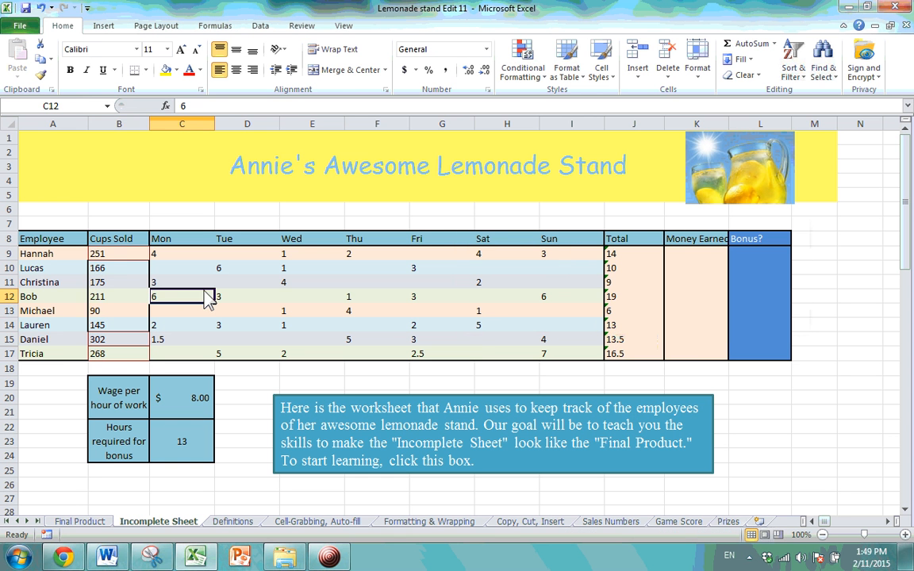
# Select the Cups Sold values B9:B17.
pyautogui.click(119, 253)
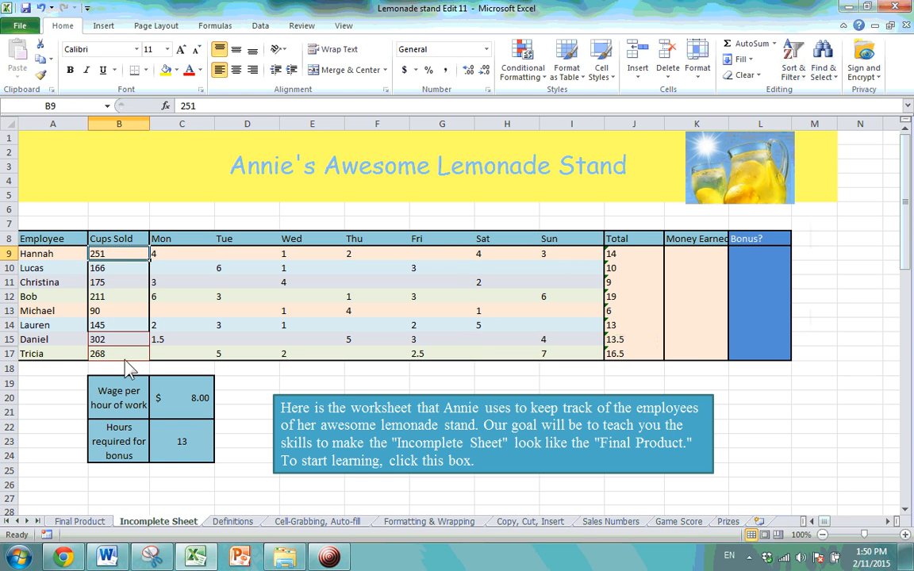
pyautogui.click(119, 353)
pyautogui.click(123, 268)
pyautogui.click(134, 256)
pyautogui.click(137, 338)
pyautogui.click(135, 353)
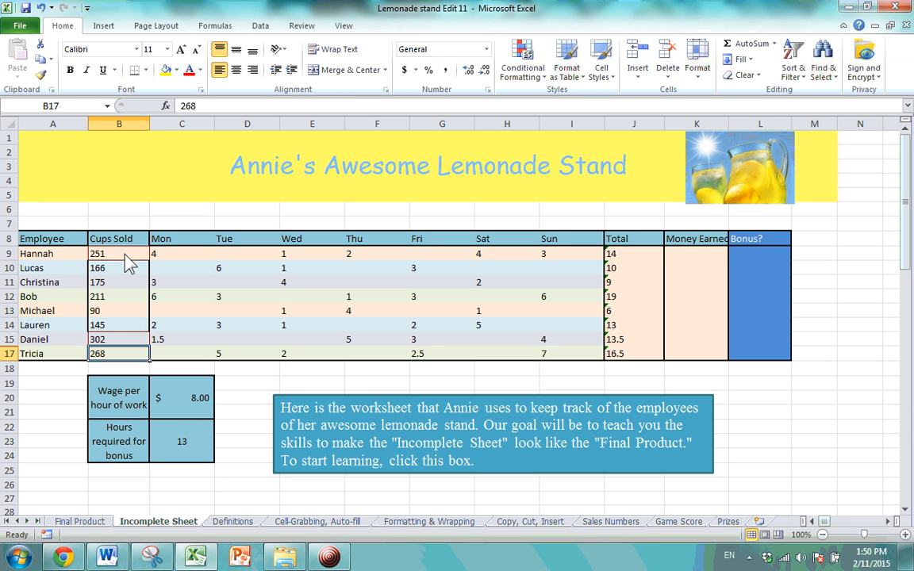
pyautogui.moveTo(123, 253); pyautogui.dragTo(123, 361)
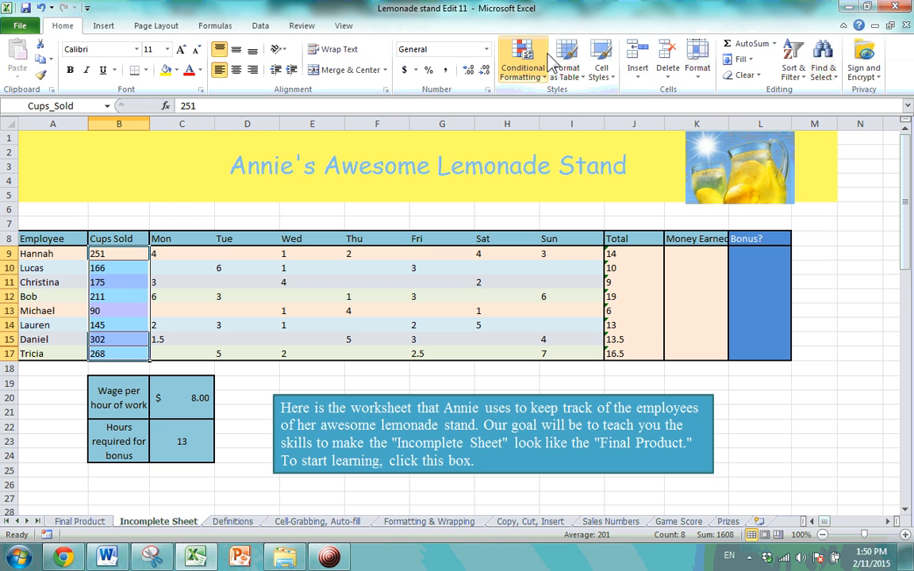
# Add a second Greater Than 250 rule using Red Text, then check 302 in B15.
pyautogui.click(545, 84)
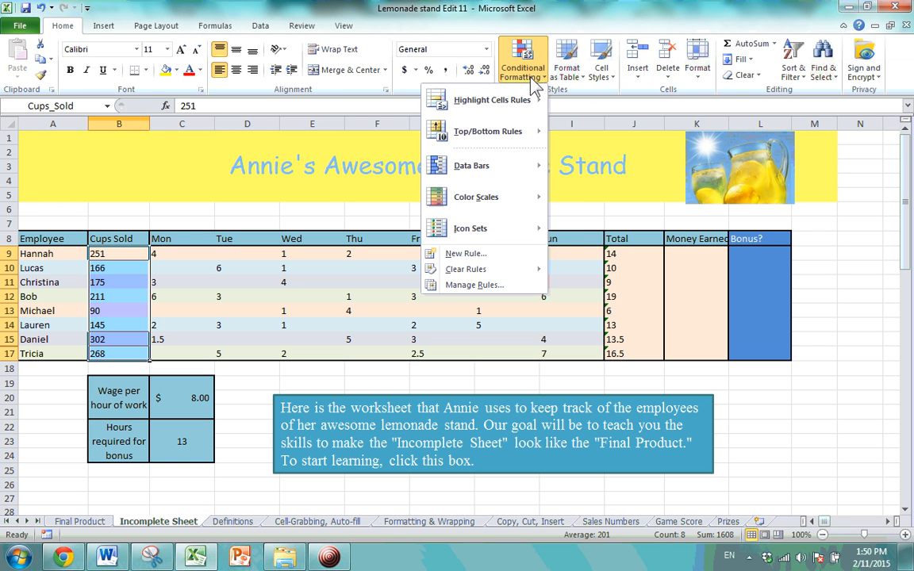
pyautogui.moveTo(520, 99)
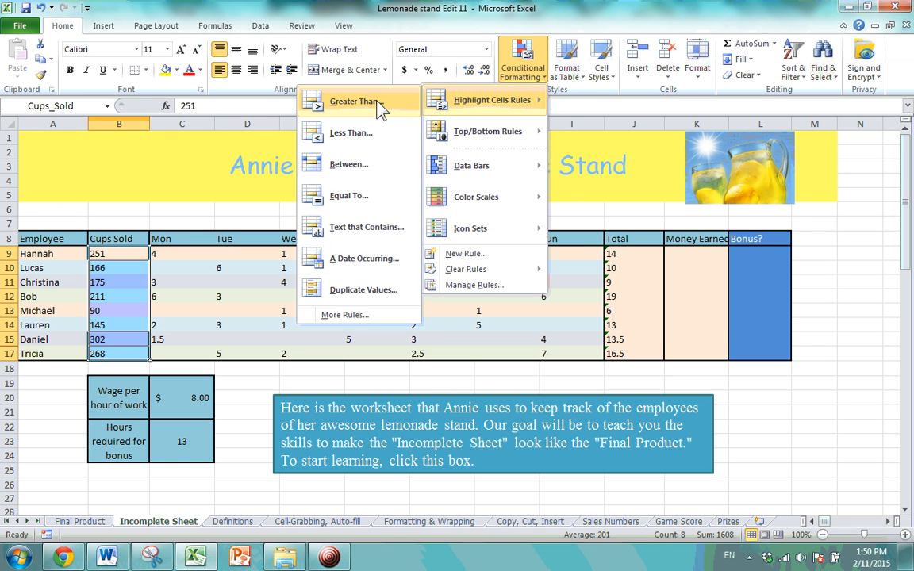
pyautogui.click(377, 103)
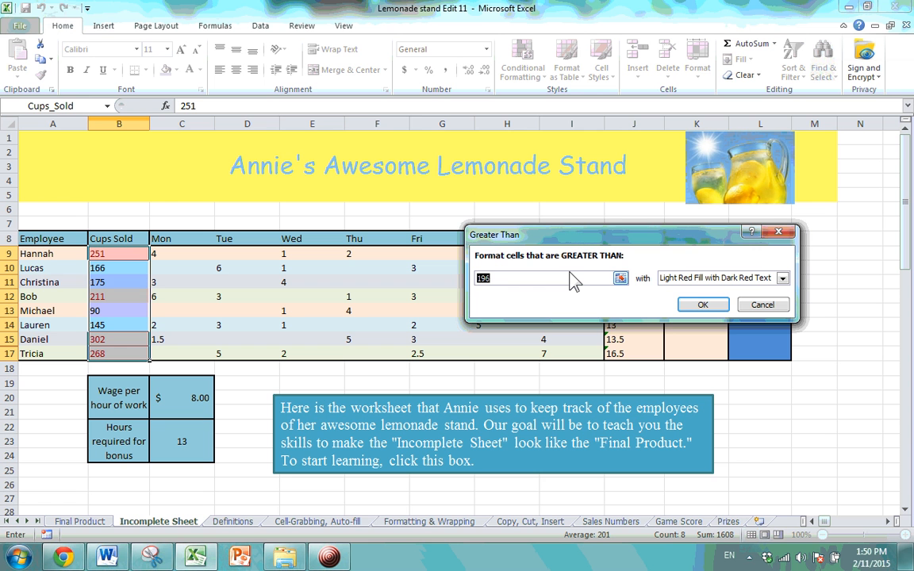
pyautogui.write('250')
pyautogui.click(782, 278)
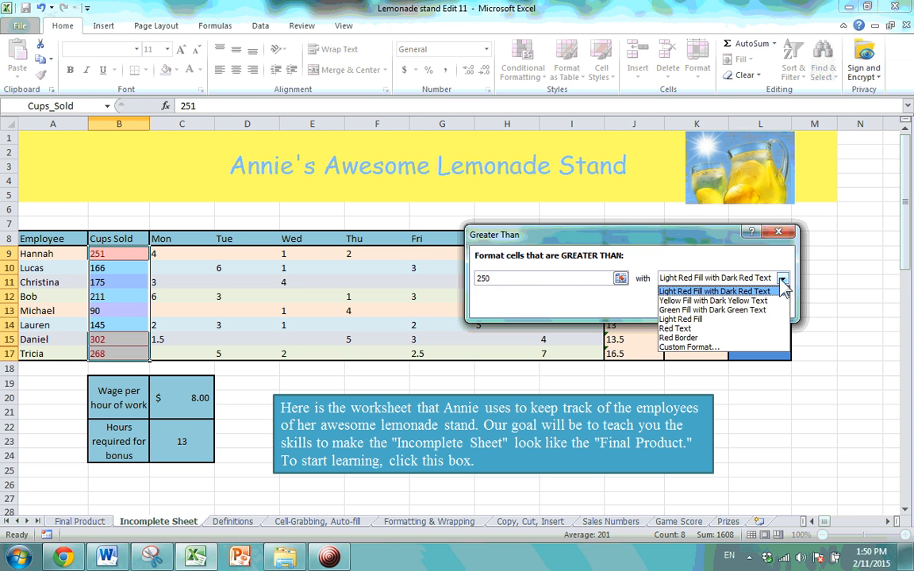
pyautogui.click(727, 335)
pyautogui.click(713, 307)
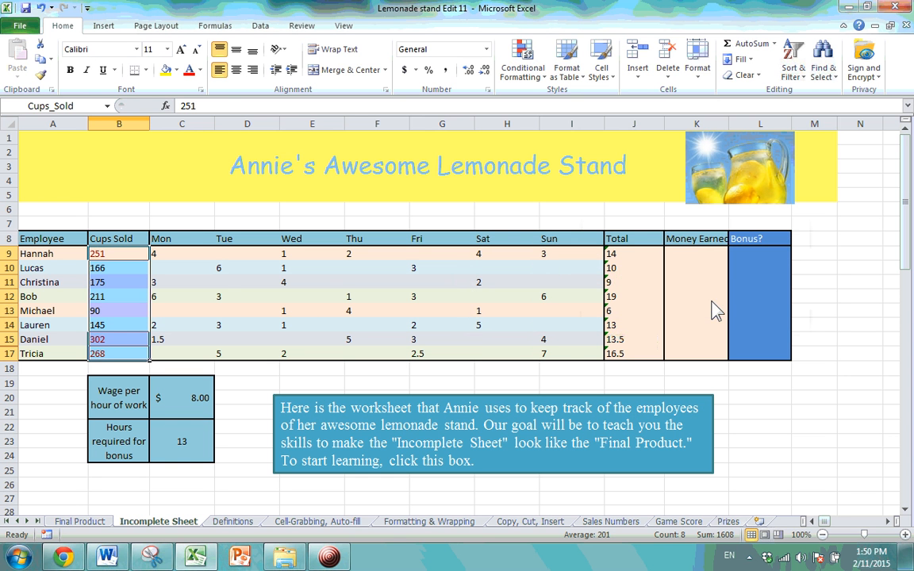
pyautogui.click(187, 310)
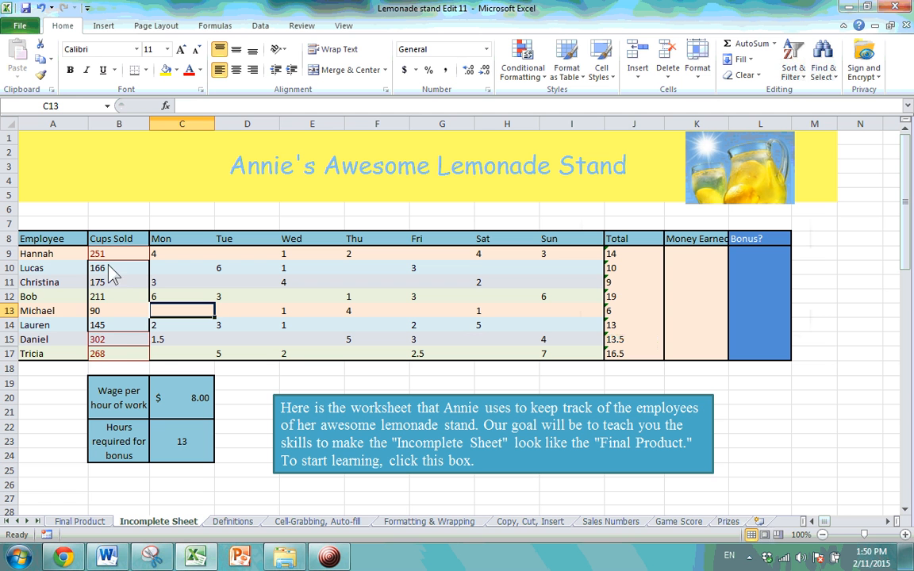
pyautogui.click(132, 338)
# Check the red value 268, select B9, and bring up the Conditional Formatting options.
pyautogui.click(134, 367)
pyautogui.click(129, 349)
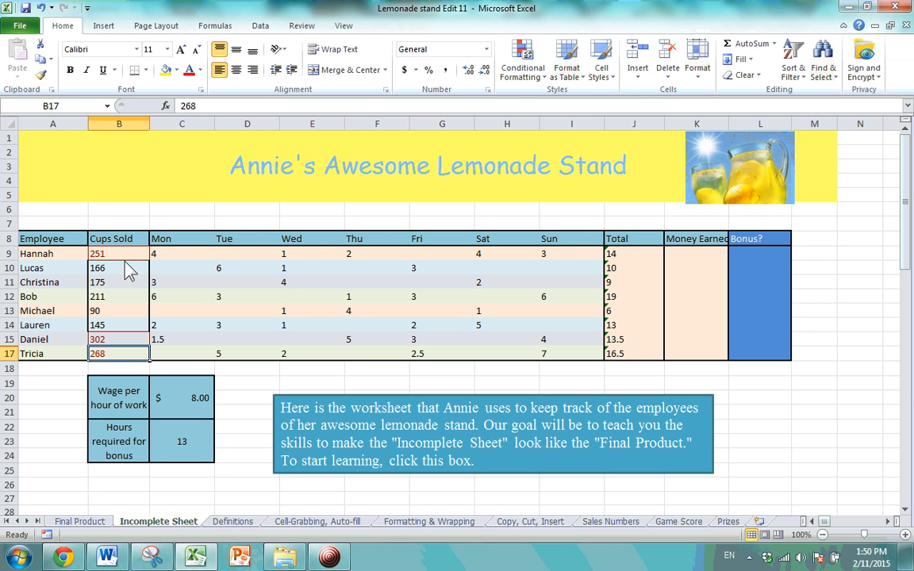
pyautogui.click(527, 83)
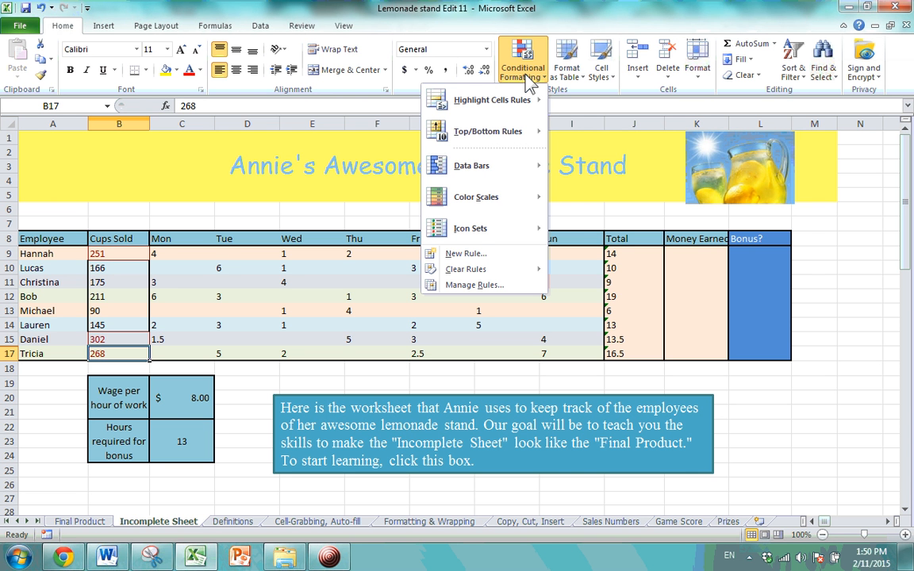
pyautogui.click(527, 79)
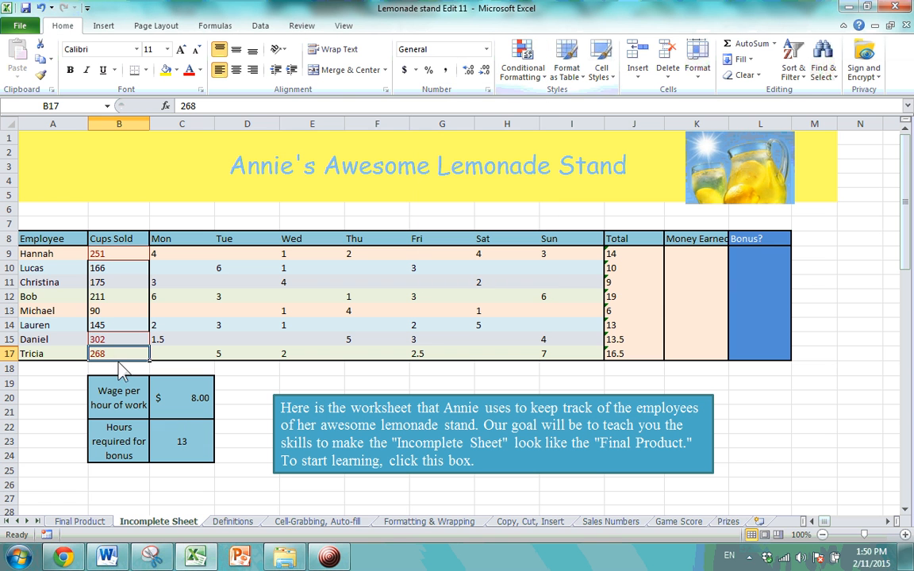
pyautogui.click(115, 257)
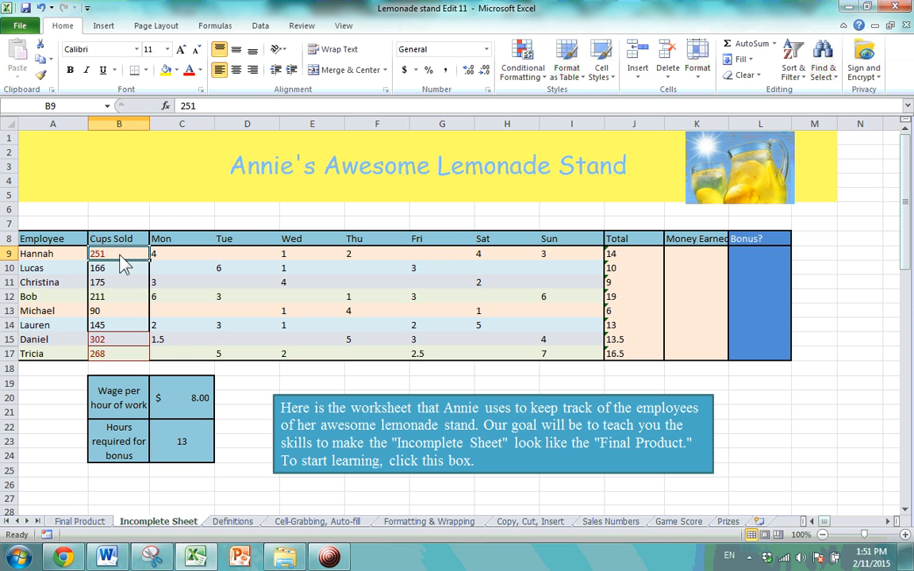
pyautogui.click(524, 78)
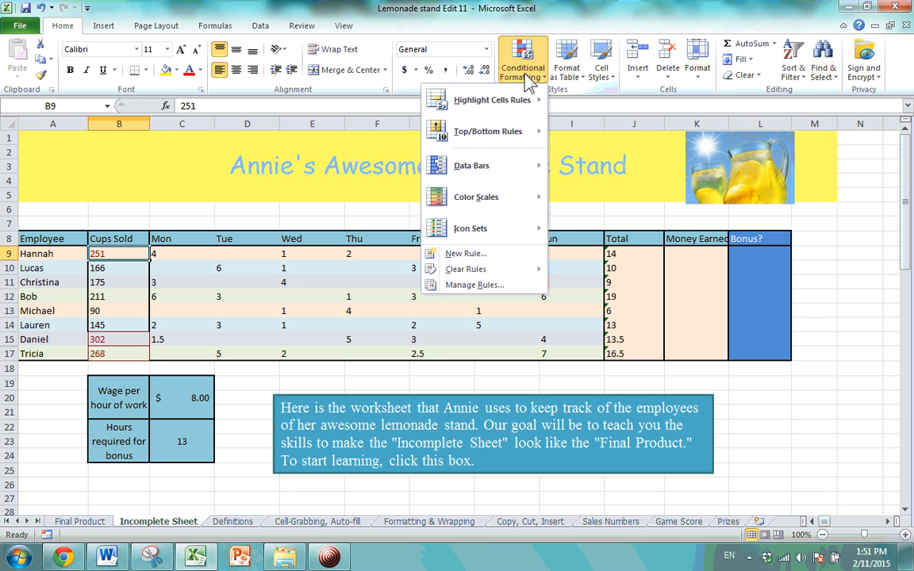
# Open Manage Rules and compare the two Cell Value > 250 rules on $B$9:$B$17.
pyautogui.click(474, 286)
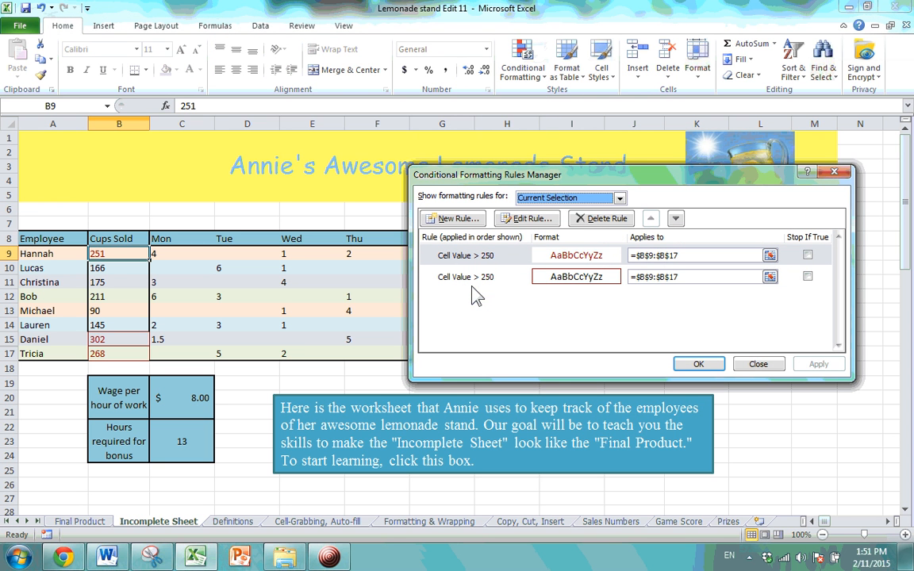
pyautogui.click(496, 256)
pyautogui.click(501, 270)
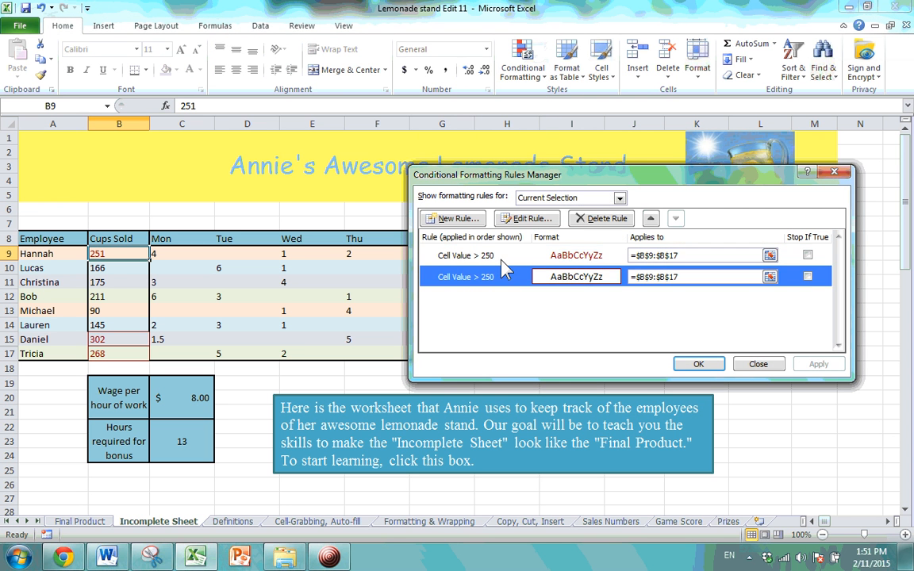
pyautogui.click(501, 262)
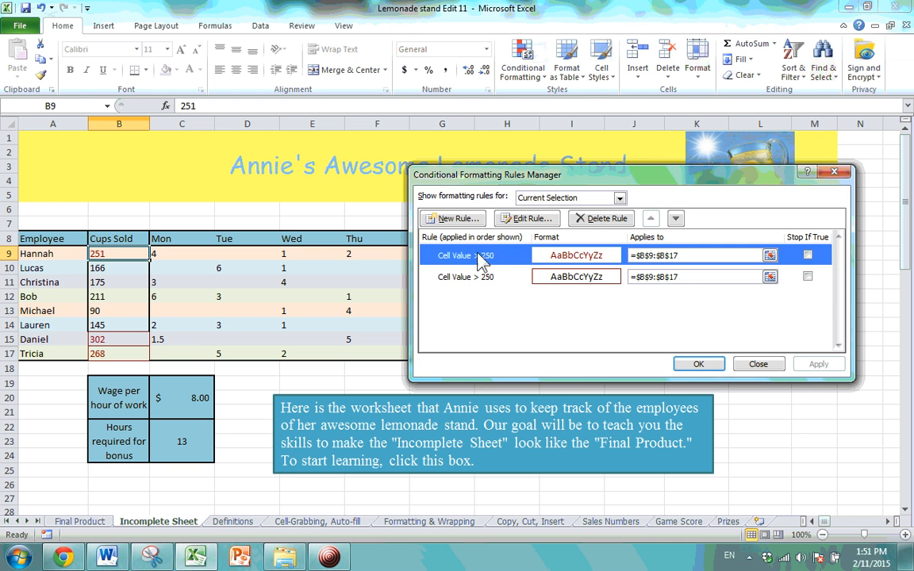
pyautogui.click(502, 277)
pyautogui.click(500, 257)
pyautogui.click(499, 276)
pyautogui.click(501, 261)
# Select the duplicate second Cell Value > 250 rule and delete it.
pyautogui.click(517, 277)
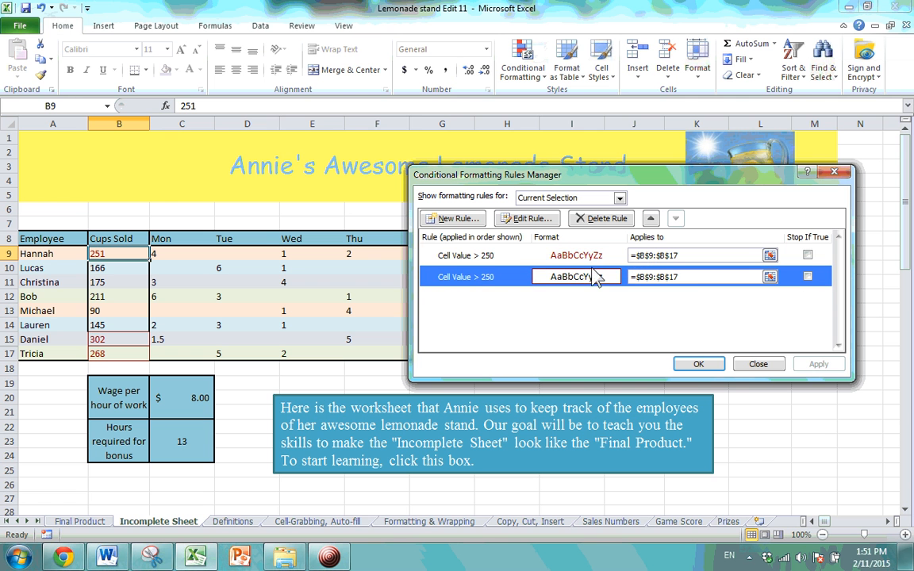
pyautogui.click(496, 259)
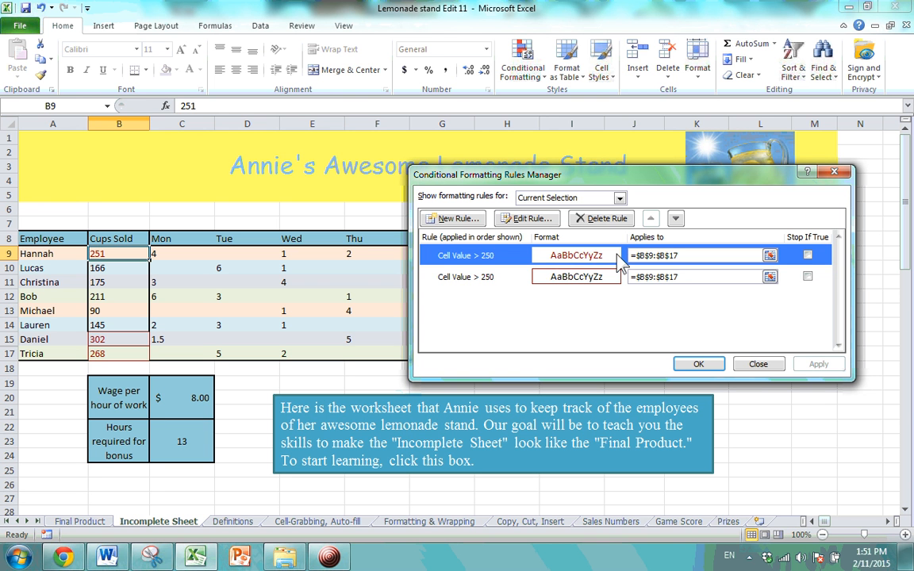
pyautogui.click(488, 277)
pyautogui.click(490, 257)
pyautogui.click(501, 278)
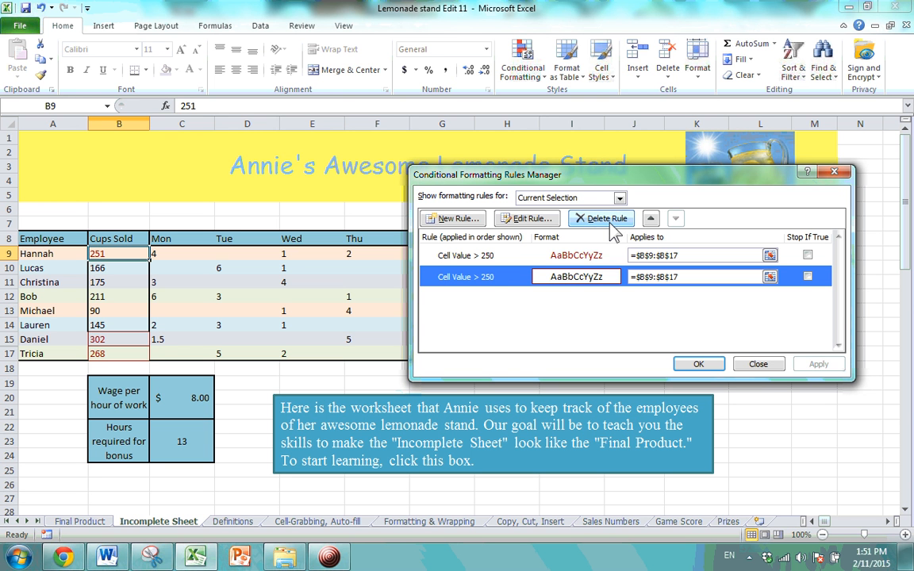
pyautogui.click(492, 256)
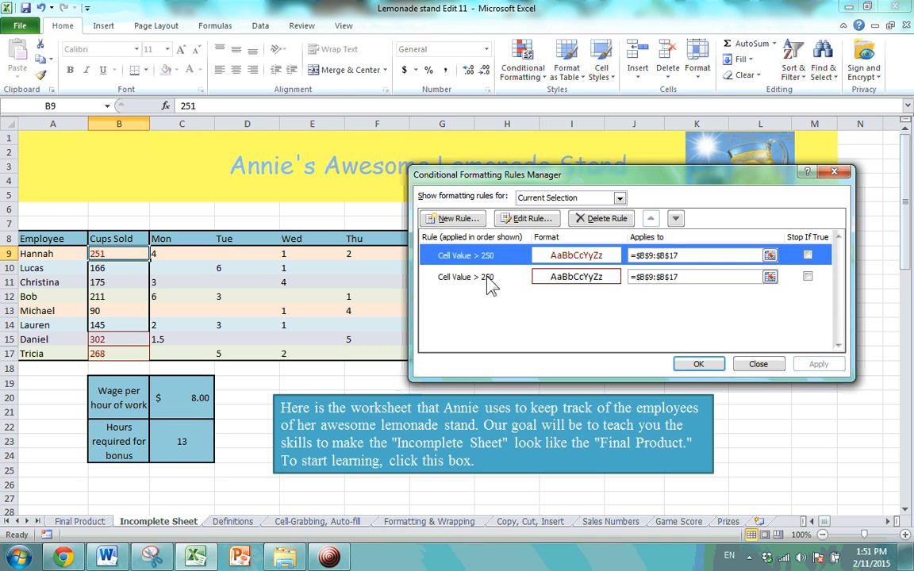
pyautogui.click(496, 277)
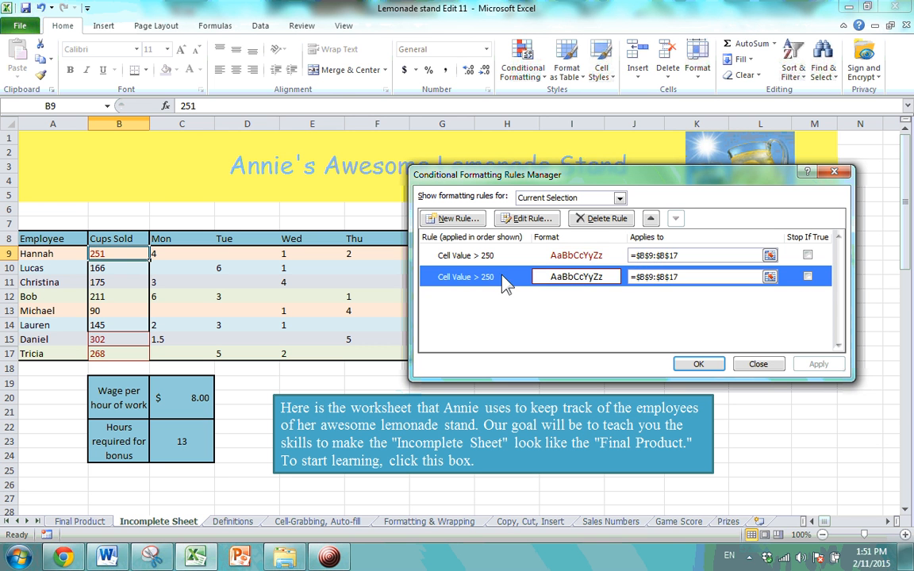
pyautogui.click(602, 218)
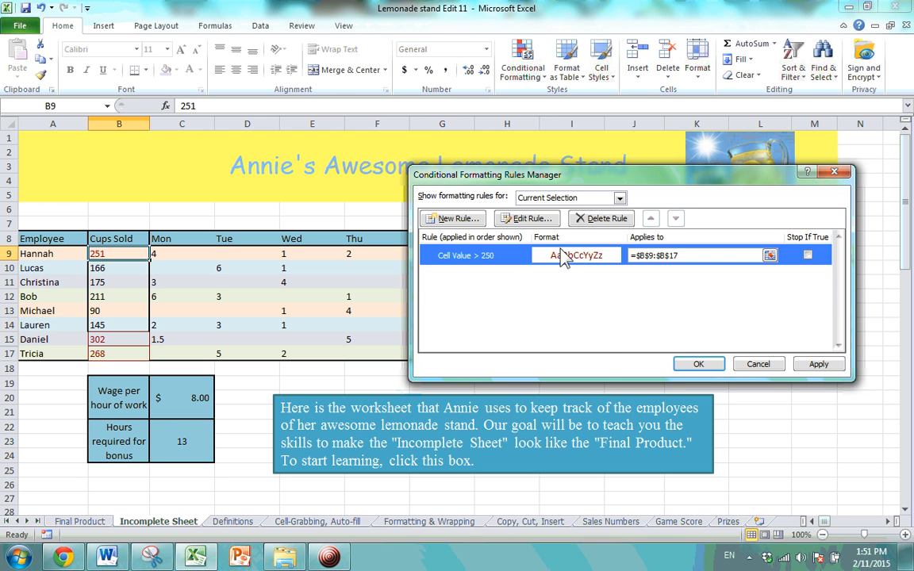
# Delete the remaining Cell Value > 250 rule and cancel a New Rule attempt.
pyautogui.click(598, 218)
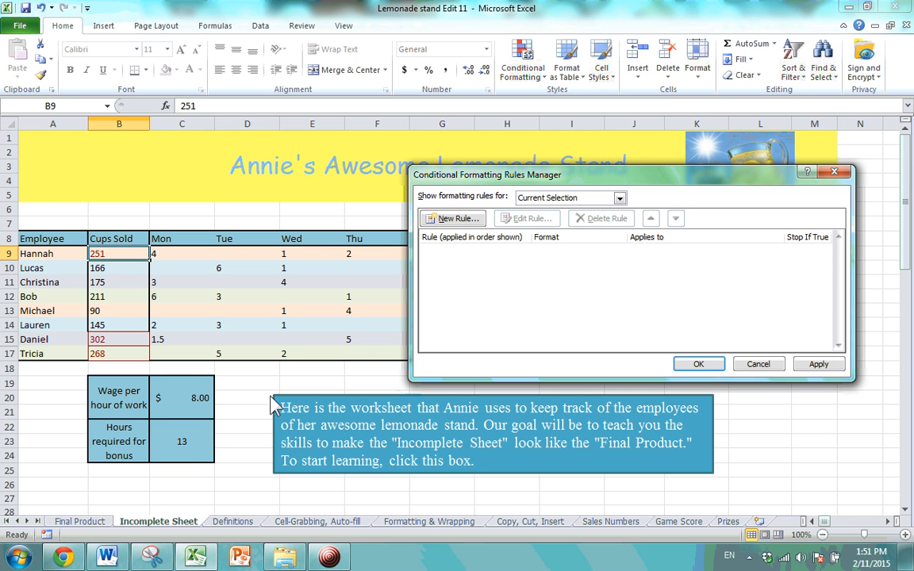
pyautogui.click(454, 220)
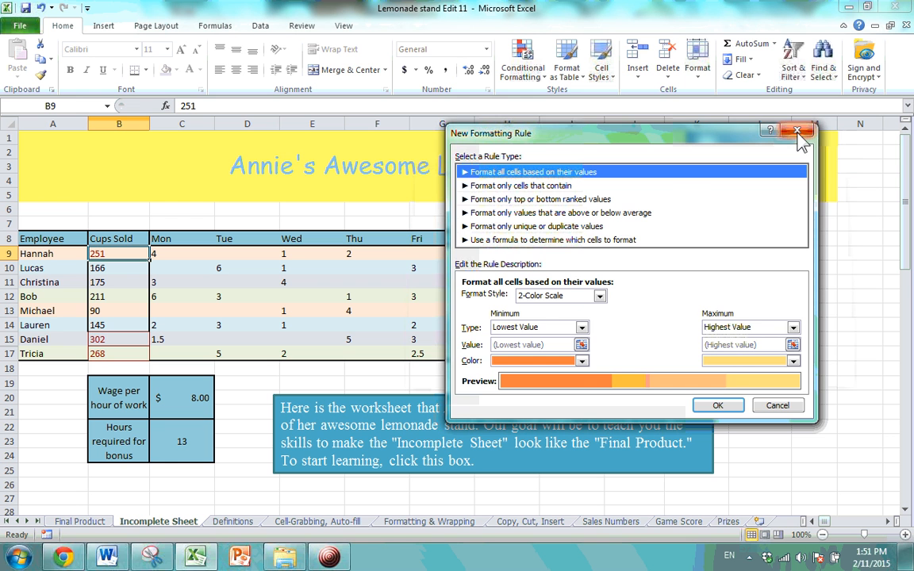
pyautogui.click(796, 130)
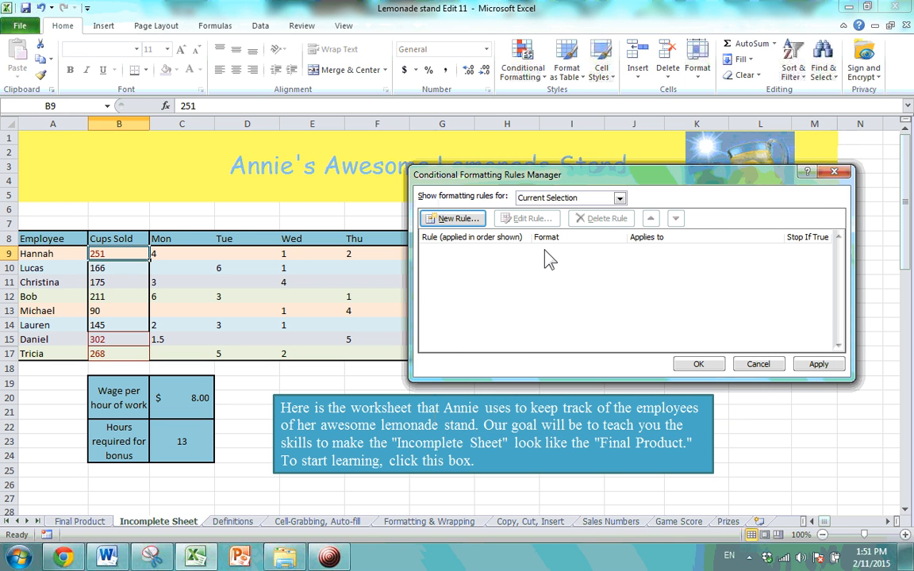
# Browse the New Formatting Rule types, cancel, and close the Rules Manager.
pyautogui.click(459, 223)
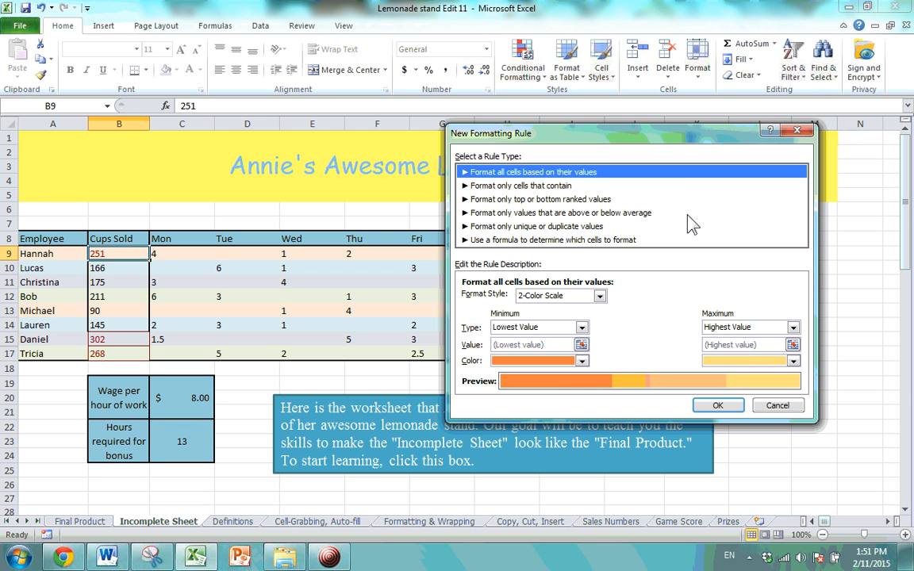
pyautogui.click(555, 213)
pyautogui.click(559, 184)
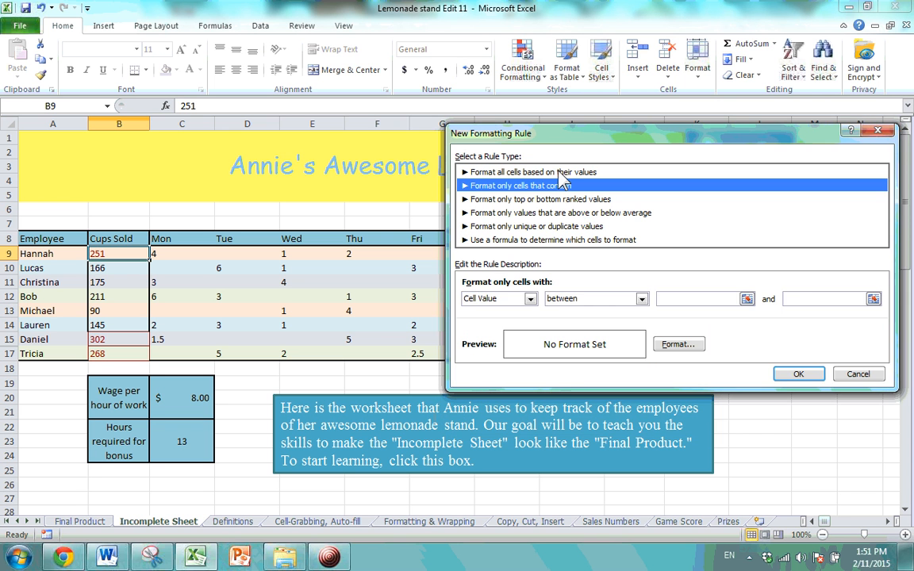
pyautogui.click(547, 172)
pyautogui.click(506, 199)
pyautogui.click(512, 213)
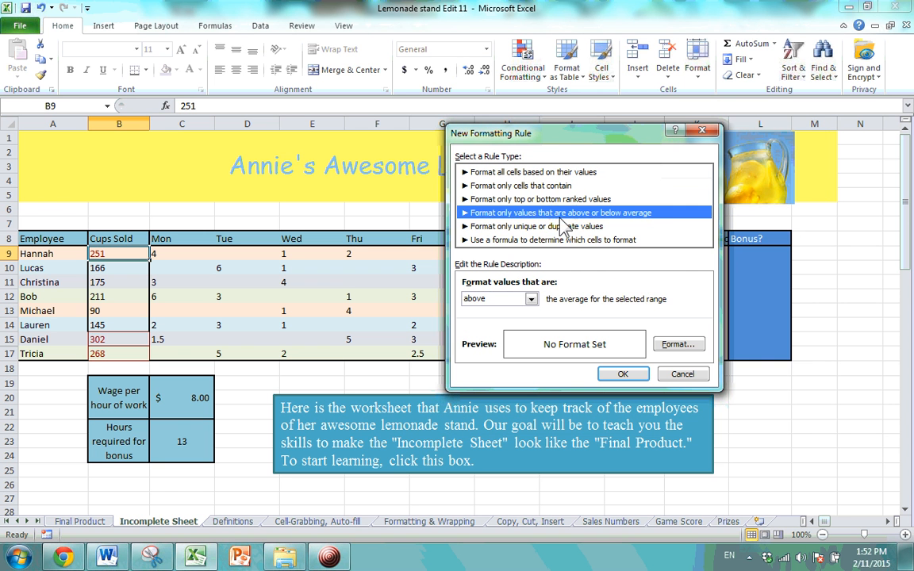
pyautogui.click(572, 241)
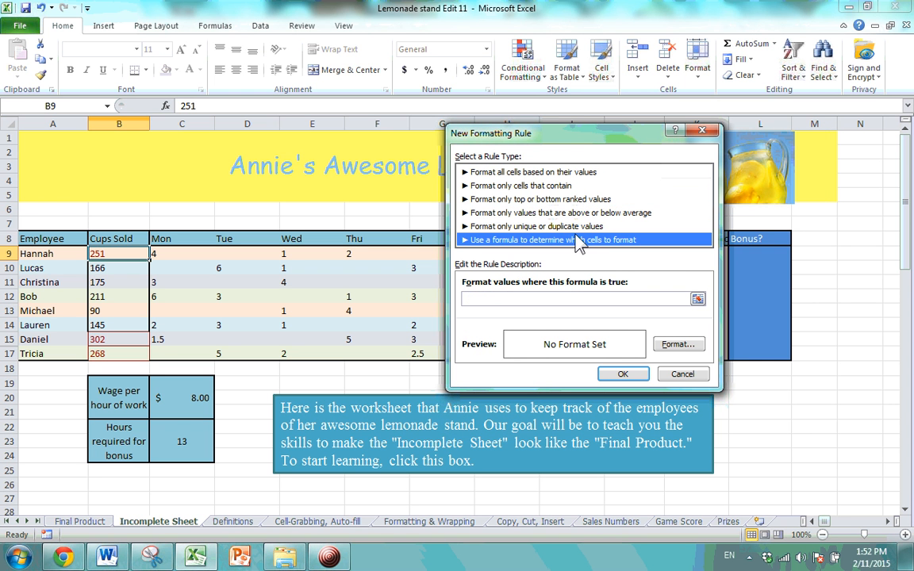
pyautogui.click(600, 172)
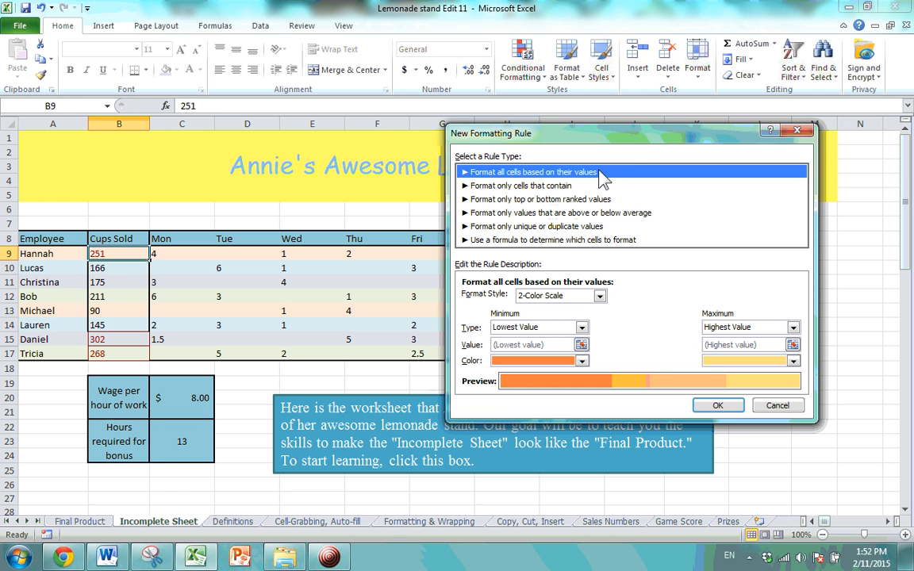
pyautogui.click(796, 130)
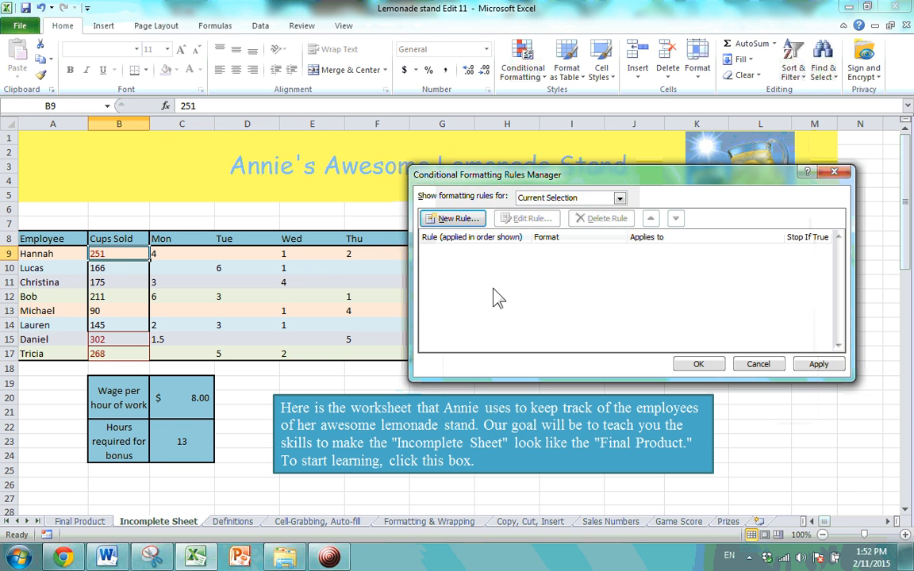
pyautogui.click(841, 172)
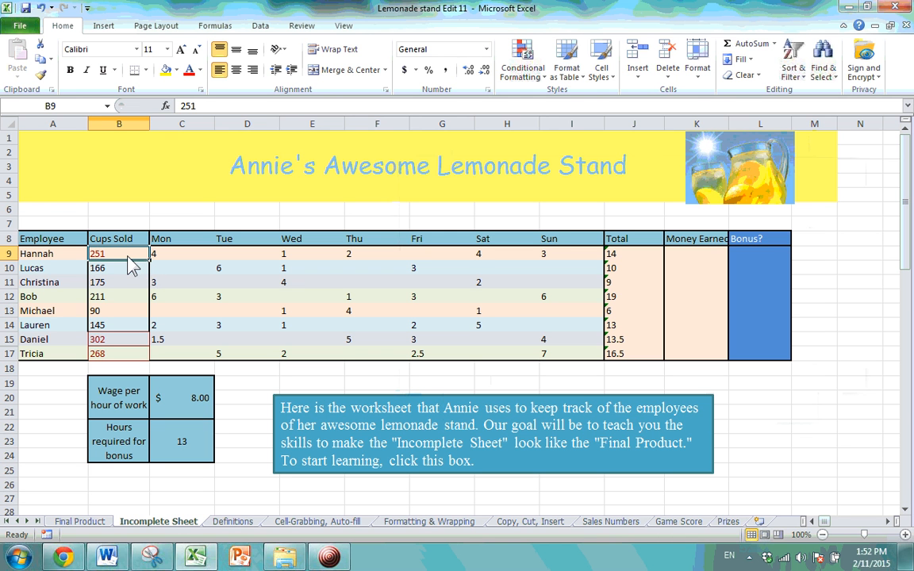
# Clear the rules from Cups Sold B9:B17 and check that 251, 302, 268 are plain.
pyautogui.moveTo(127, 262); pyautogui.dragTo(126, 354)
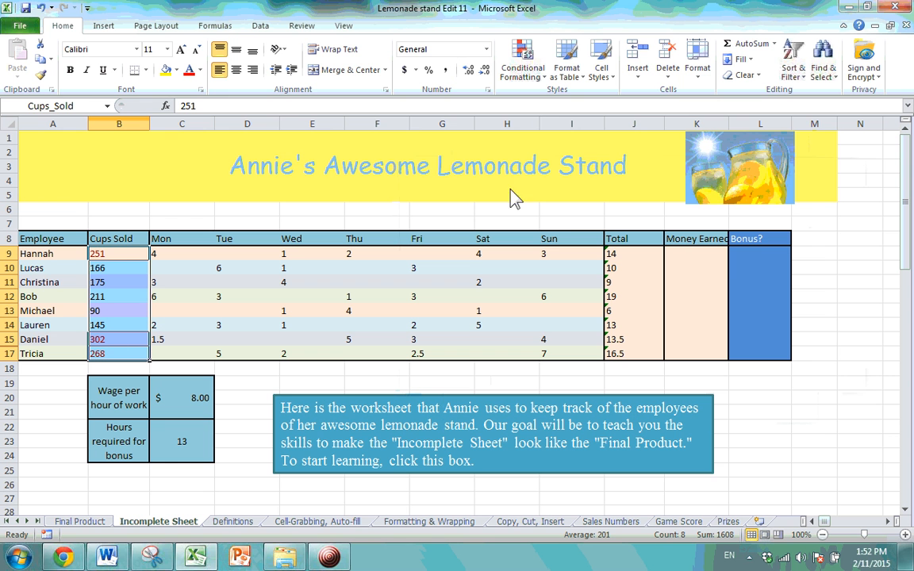
pyautogui.click(536, 80)
pyautogui.moveTo(469, 270)
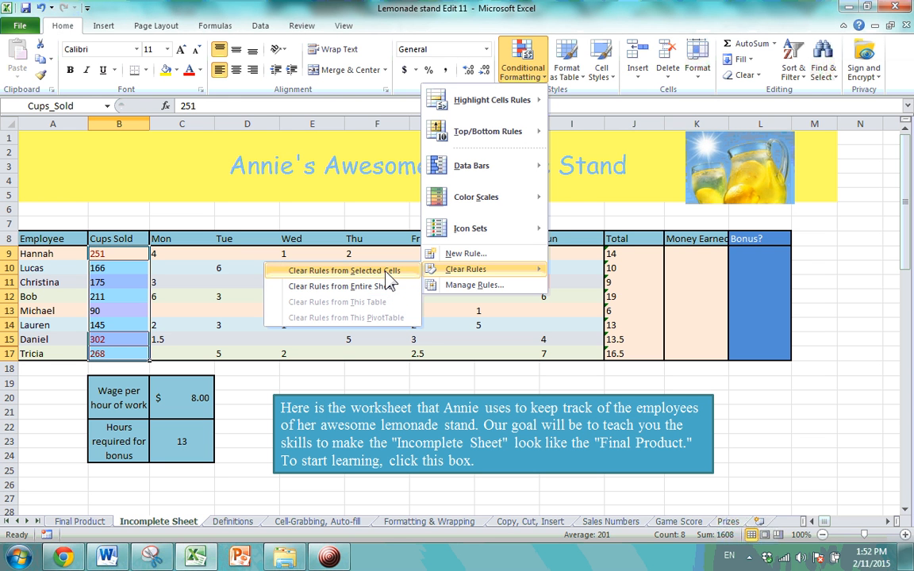
pyautogui.click(349, 271)
pyautogui.click(119, 272)
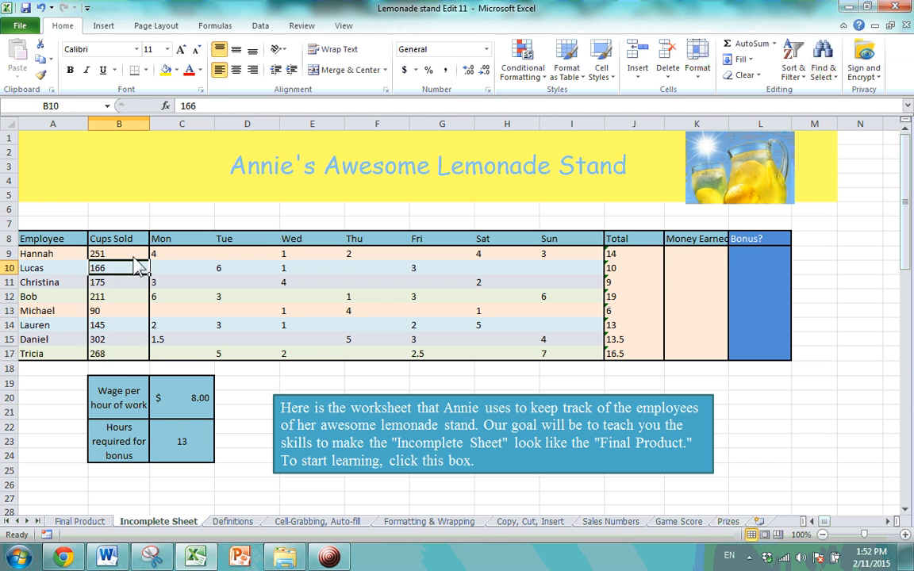
pyautogui.click(119, 254)
pyautogui.click(122, 311)
pyautogui.click(126, 355)
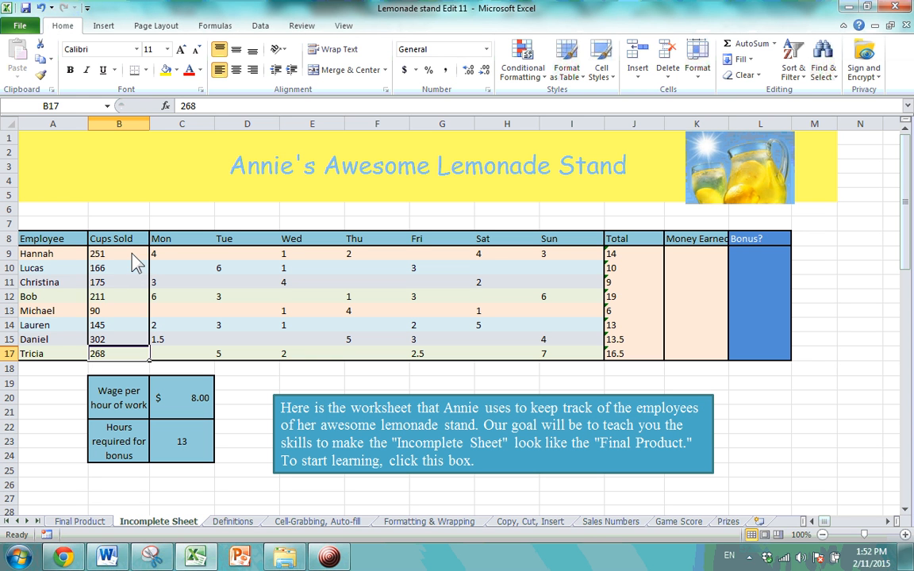
# Apply a Between 150 and 250 highlight rule to Cups Sold B9:B17.
pyautogui.moveTo(132, 254); pyautogui.dragTo(128, 354)
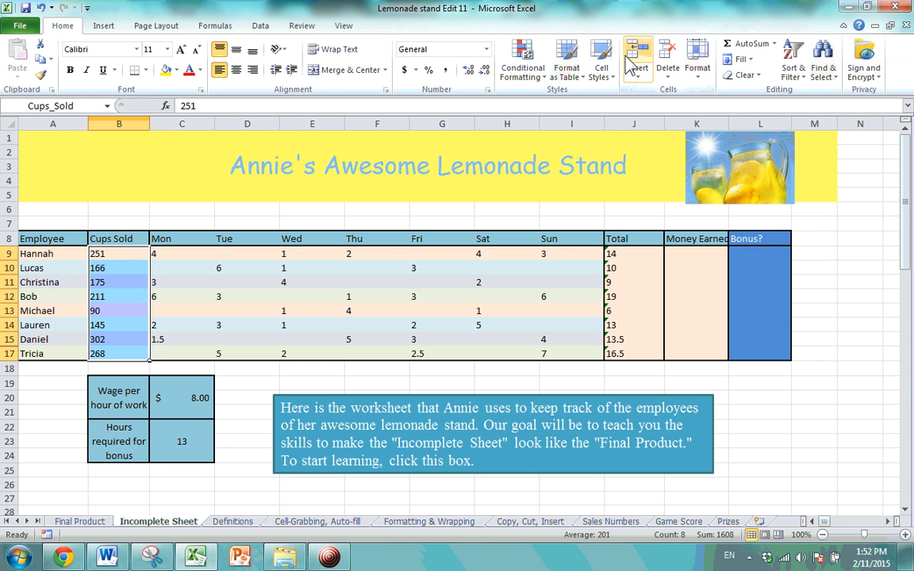
pyautogui.click(523, 67)
pyautogui.moveTo(508, 100)
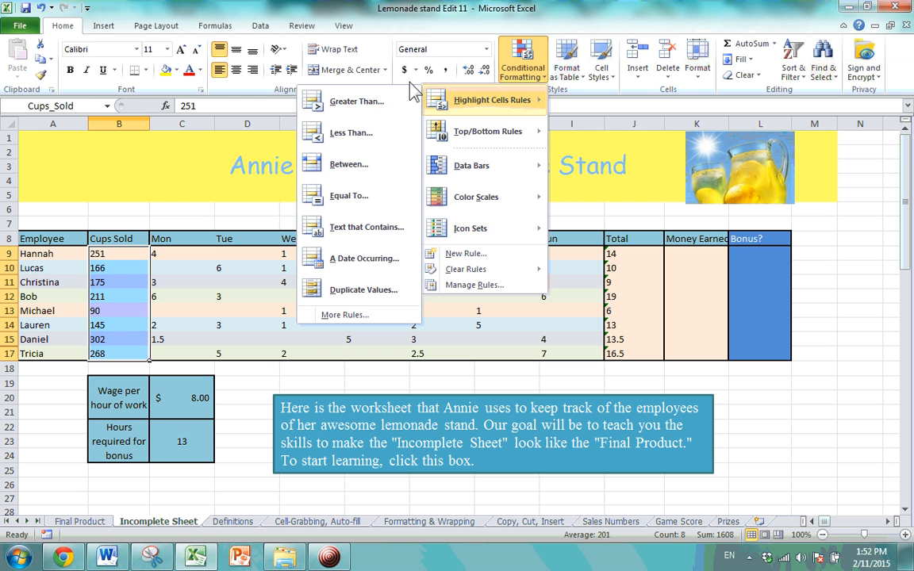
pyautogui.click(386, 172)
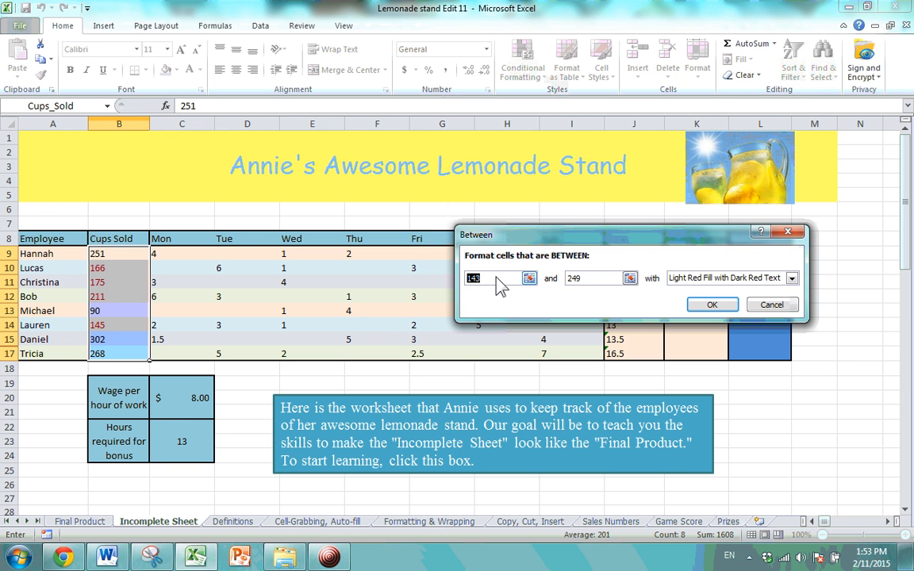
pyautogui.write('150')
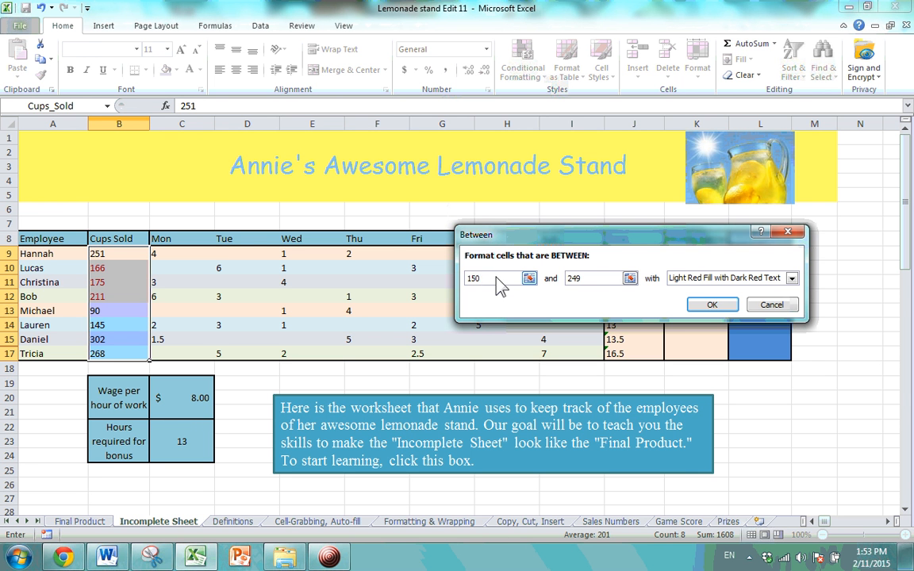
pyautogui.moveTo(589, 283); pyautogui.dragTo(553, 287)
pyautogui.write('250')
pyautogui.click(712, 304)
# Check the highlighted cells 166, 175 and 211, then reselect B9:B17.
pyautogui.click(127, 340)
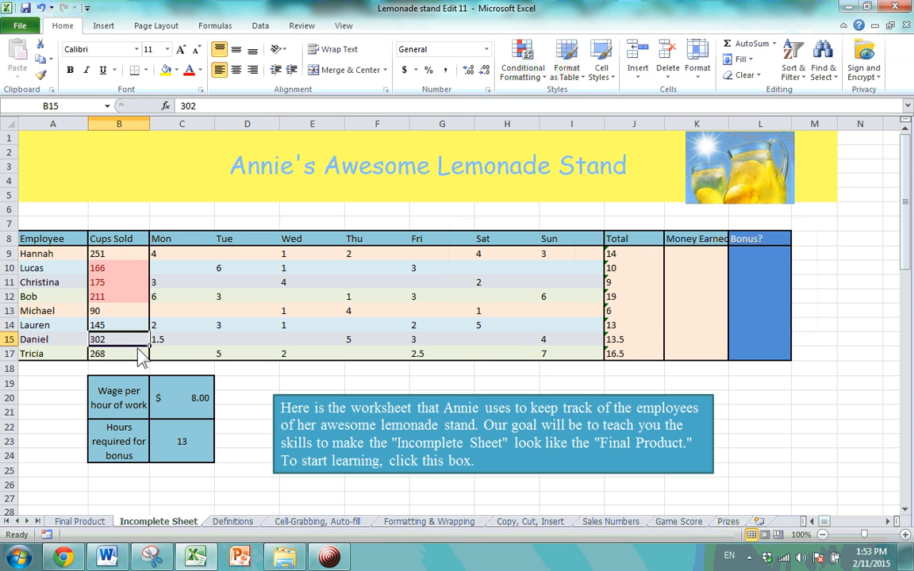
pyautogui.moveTo(121, 254); pyautogui.dragTo(121, 340)
pyautogui.click(121, 296)
pyautogui.click(121, 268)
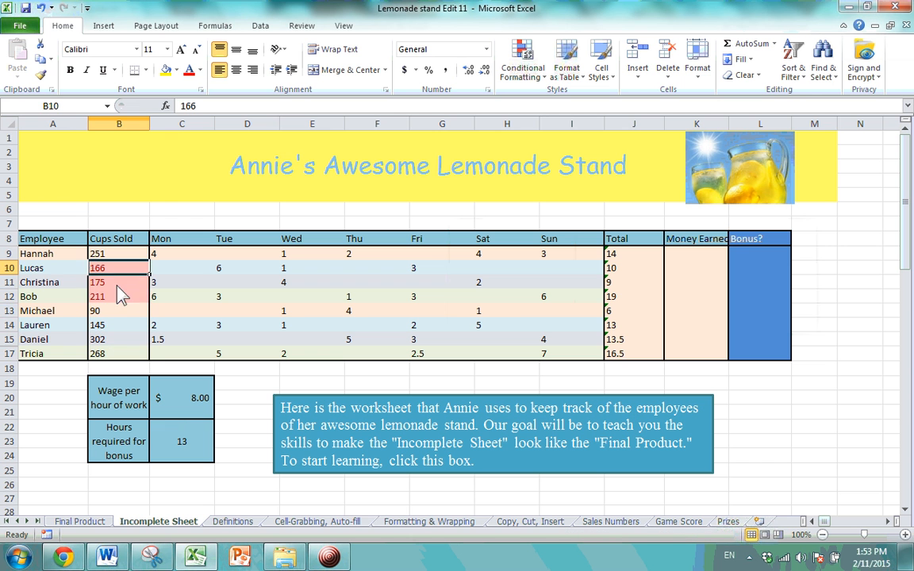
pyautogui.click(118, 296)
pyautogui.click(118, 283)
pyautogui.click(117, 268)
pyautogui.click(114, 311)
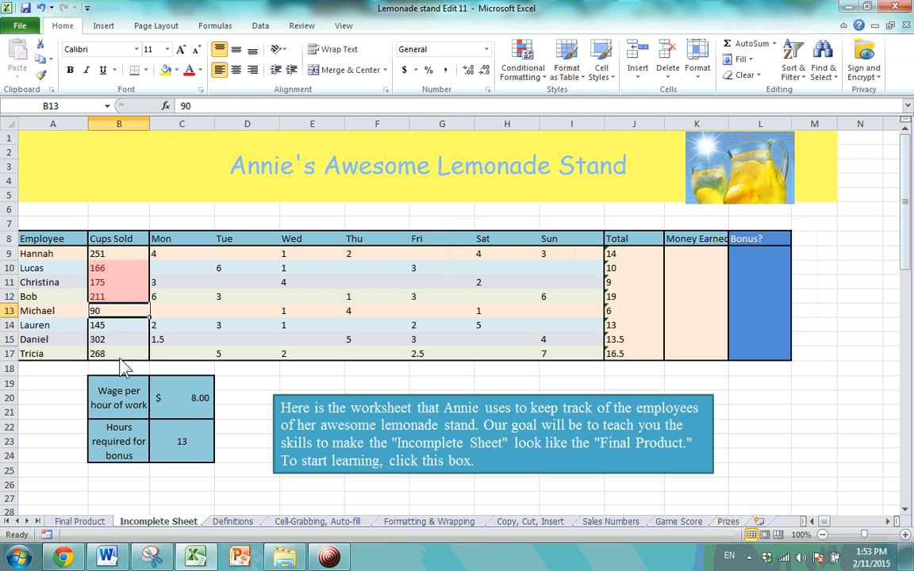
pyautogui.click(117, 354)
pyautogui.moveTo(117, 355); pyautogui.dragTo(119, 253)
pyautogui.click(521, 65)
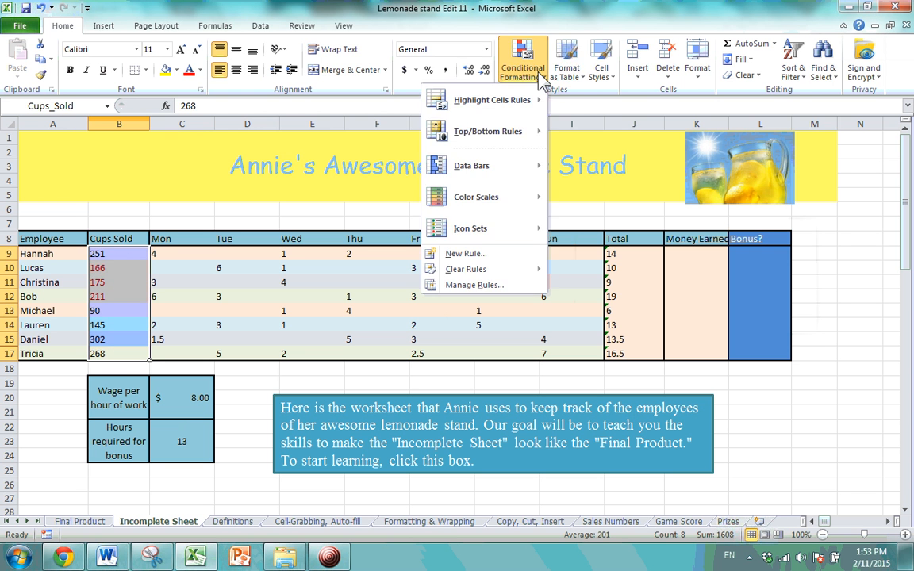
# Clear rules from the selected Cups Sold cells, then inspect New Formatting Rule options without saving.
pyautogui.moveTo(500, 269)
pyautogui.click(389, 270)
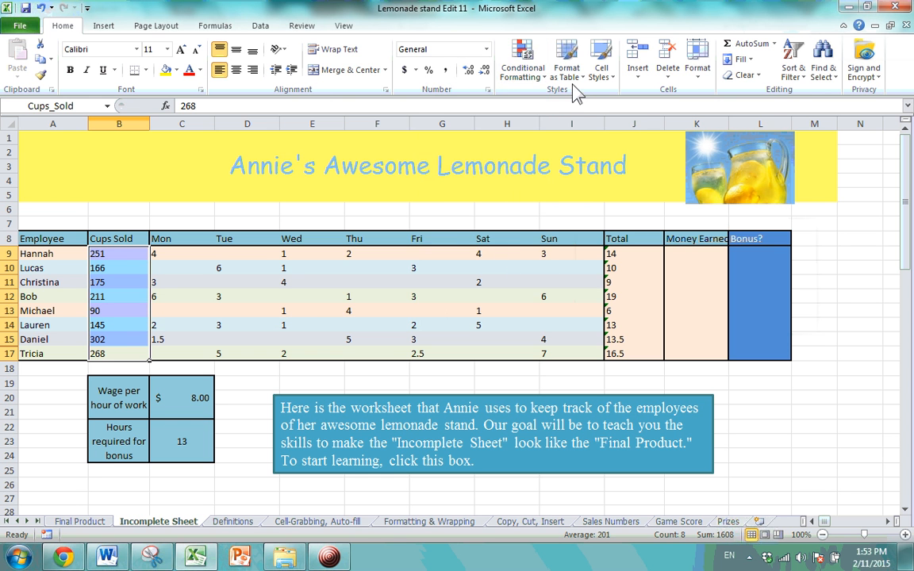
pyautogui.click(521, 65)
pyautogui.moveTo(492, 107)
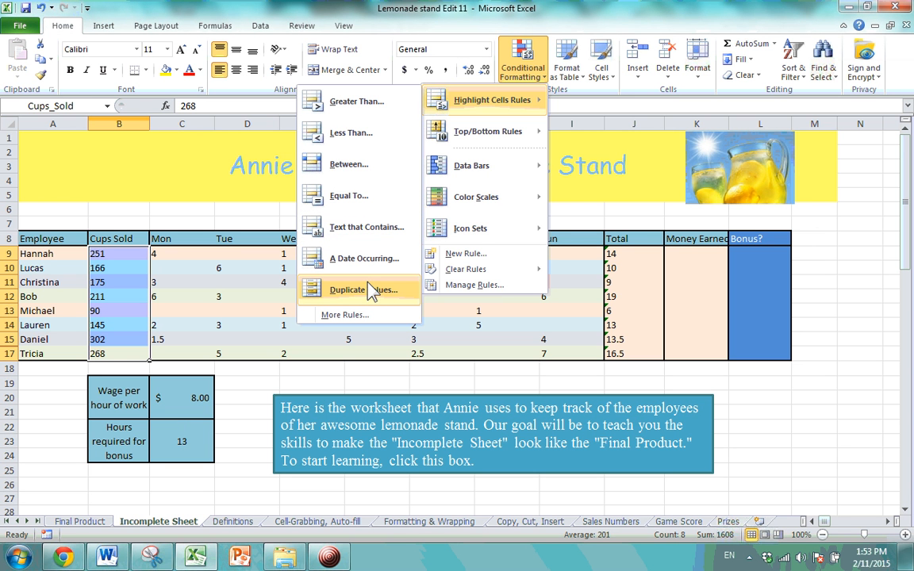
pyautogui.click(367, 319)
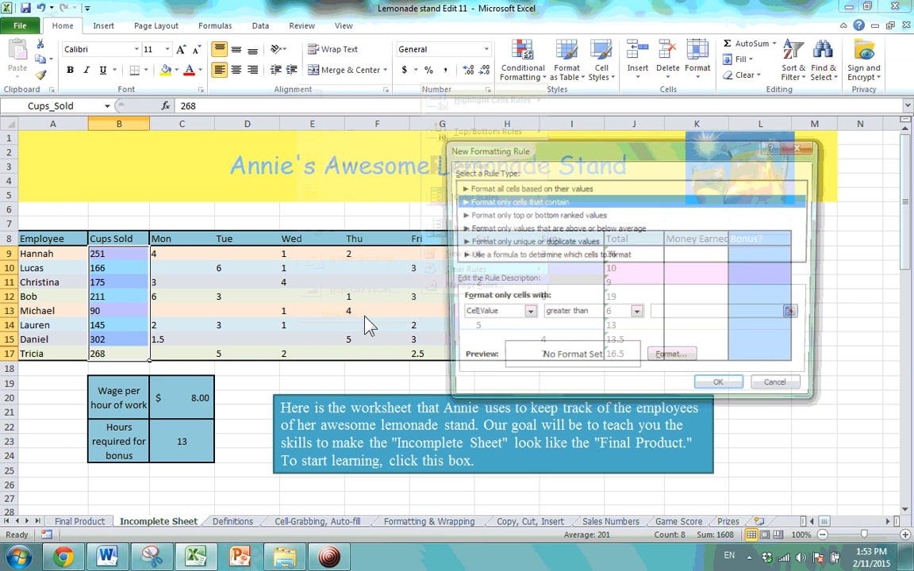
pyautogui.click(566, 215)
pyautogui.click(499, 200)
pyautogui.click(636, 315)
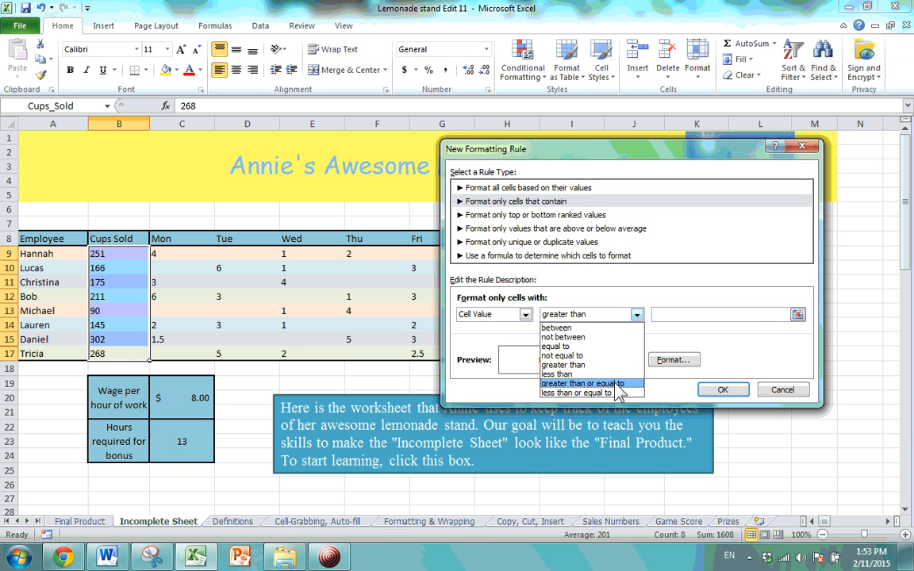
pyautogui.click(760, 341)
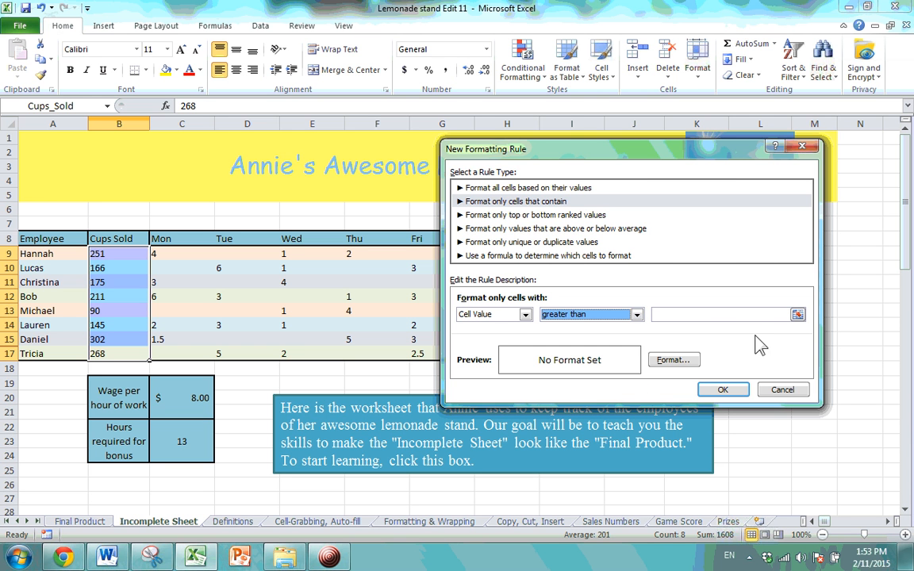
pyautogui.click(802, 147)
pyautogui.click(520, 69)
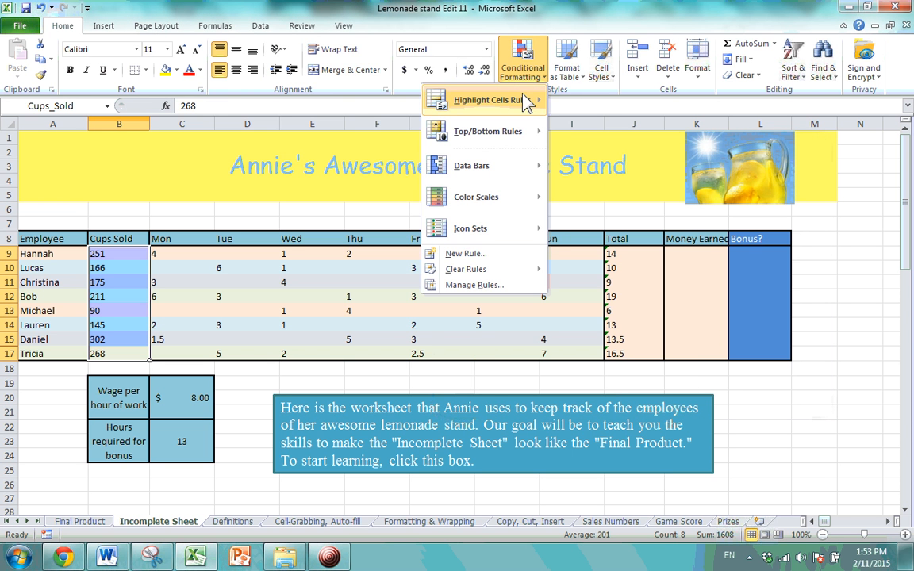
# Add a Greater Than rule referencing $B$9 so Cups Sold values 302 and 268 get light red fill.
pyautogui.moveTo(446, 99)
pyautogui.click(305, 94)
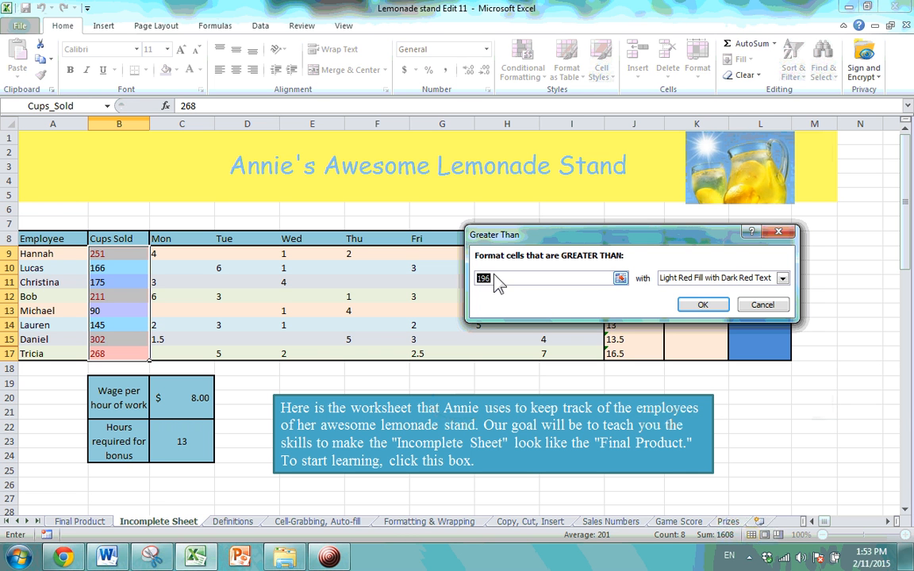
pyautogui.write('250')
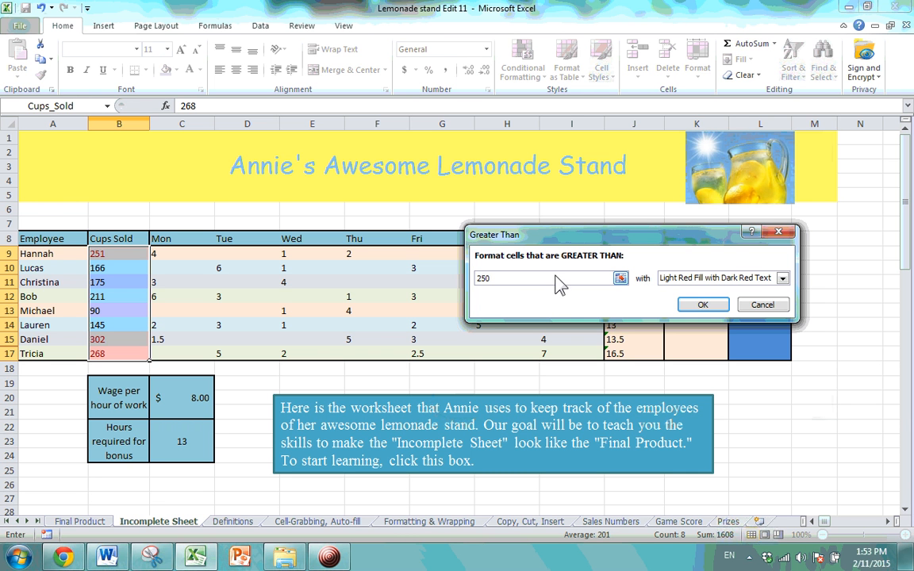
pyautogui.moveTo(554, 278); pyautogui.dragTo(403, 282)
pyautogui.press('BackSpace')
pyautogui.click(620, 278)
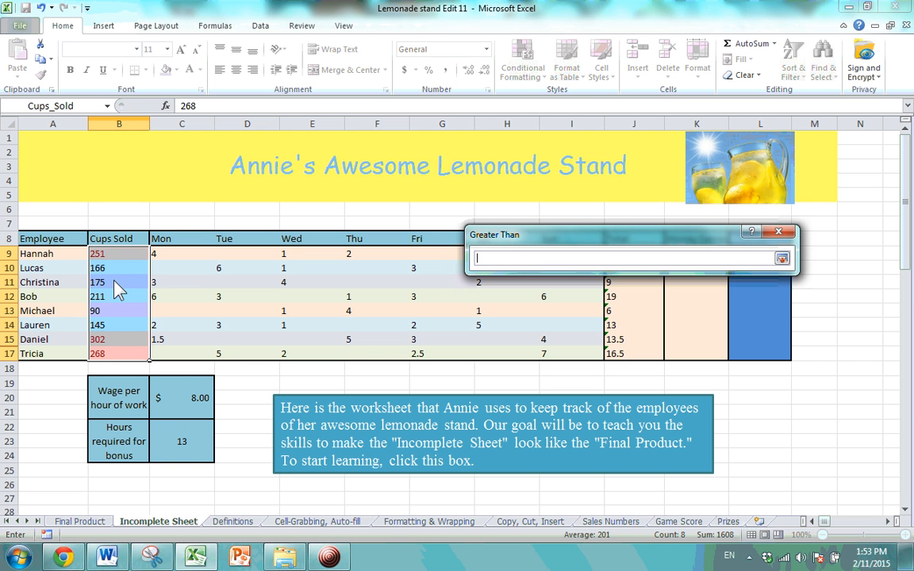
pyautogui.click(122, 257)
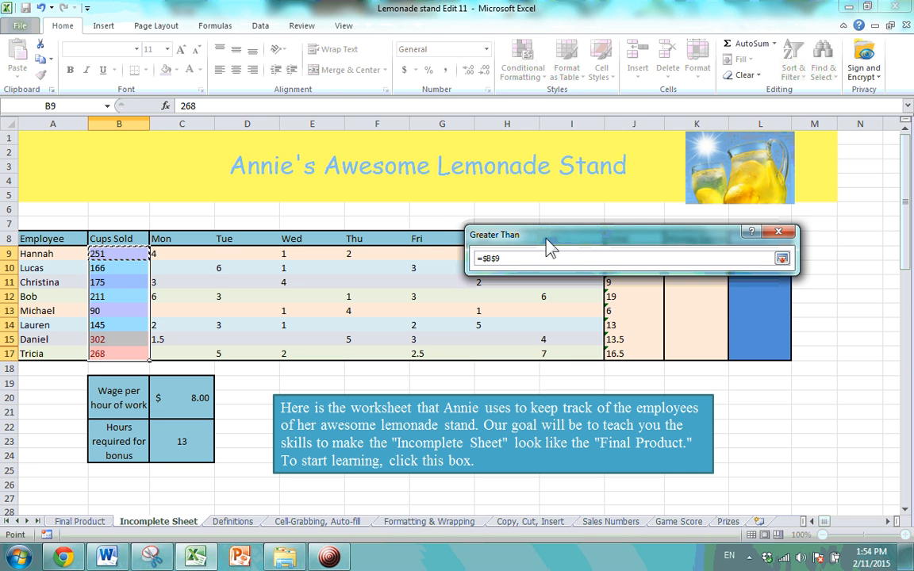
pyautogui.press('Return')
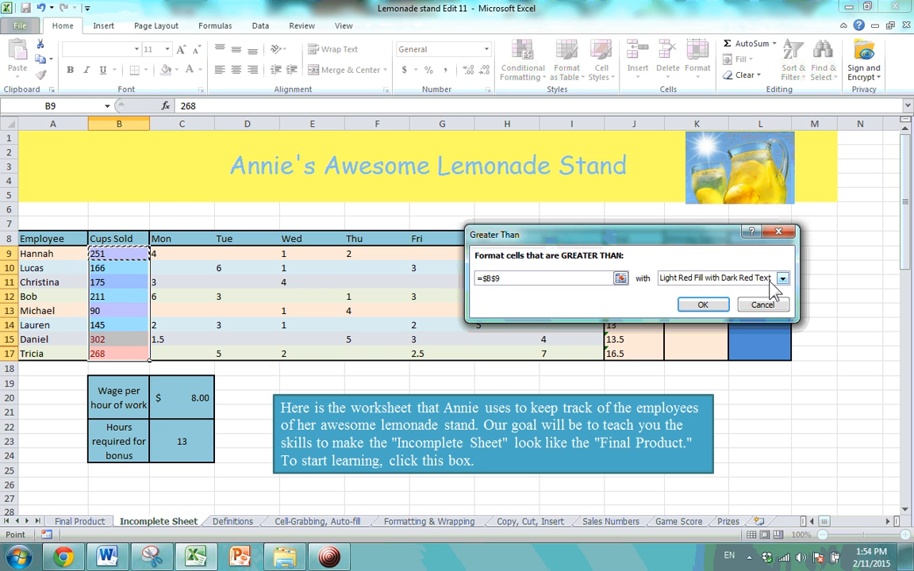
pyautogui.click(701, 304)
pyautogui.click(238, 311)
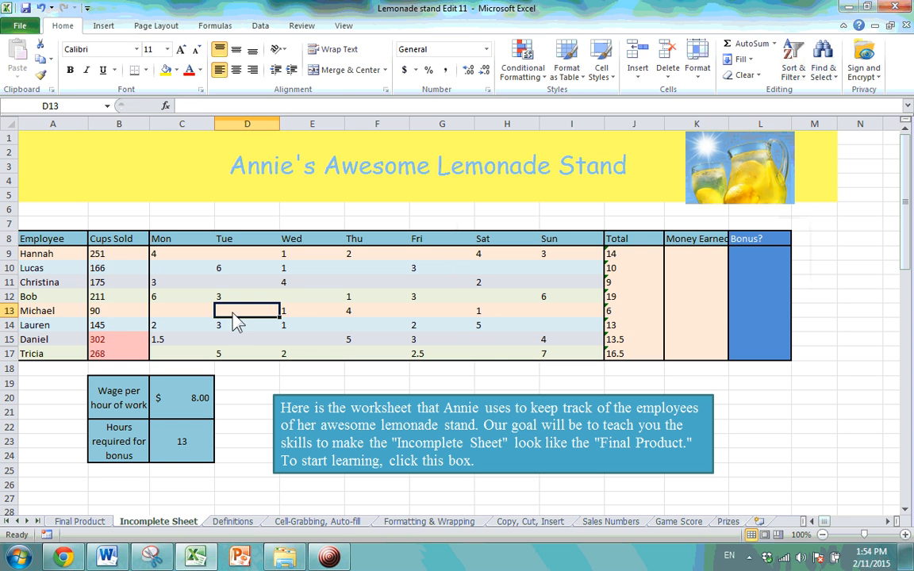
# Change the Cups Sold value in cell B9 to 150.
pyautogui.click(119, 255)
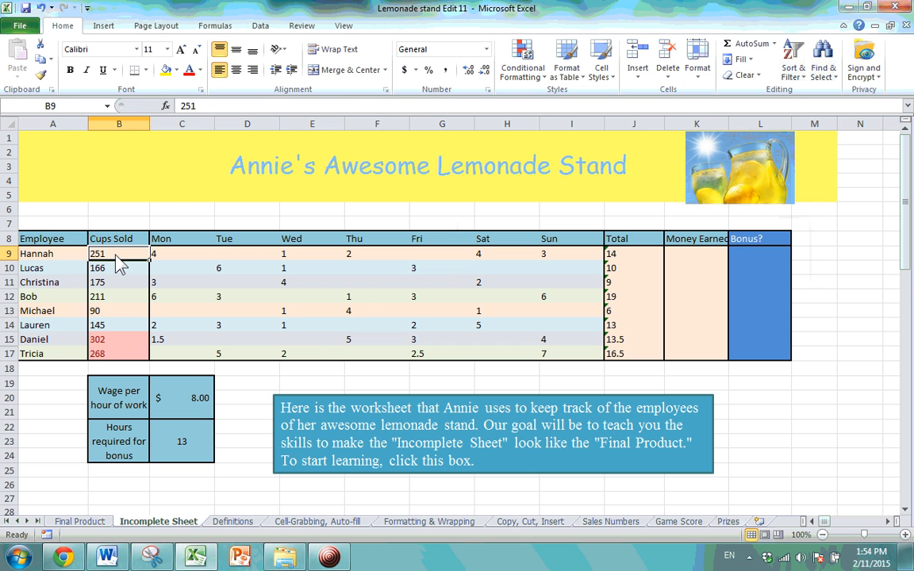
pyautogui.click(115, 354)
pyautogui.click(112, 342)
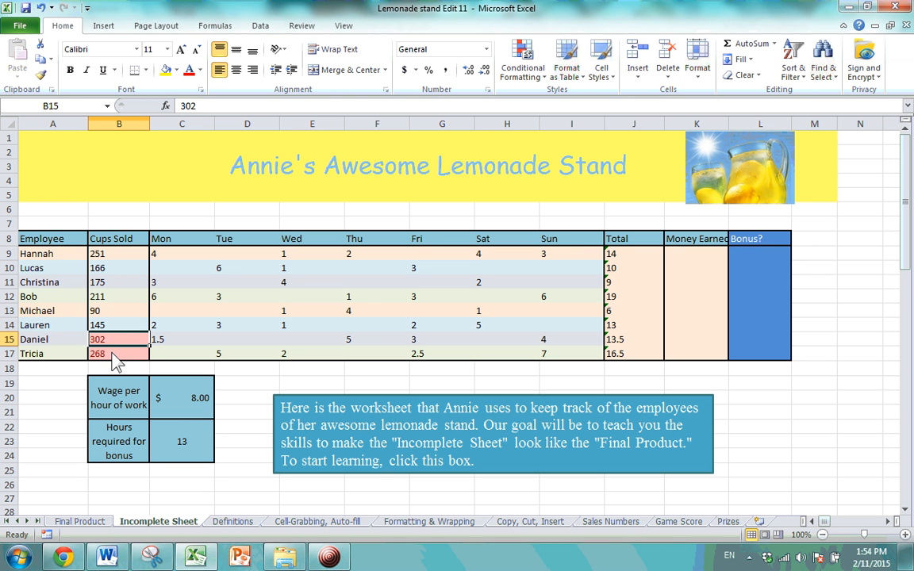
pyautogui.click(112, 353)
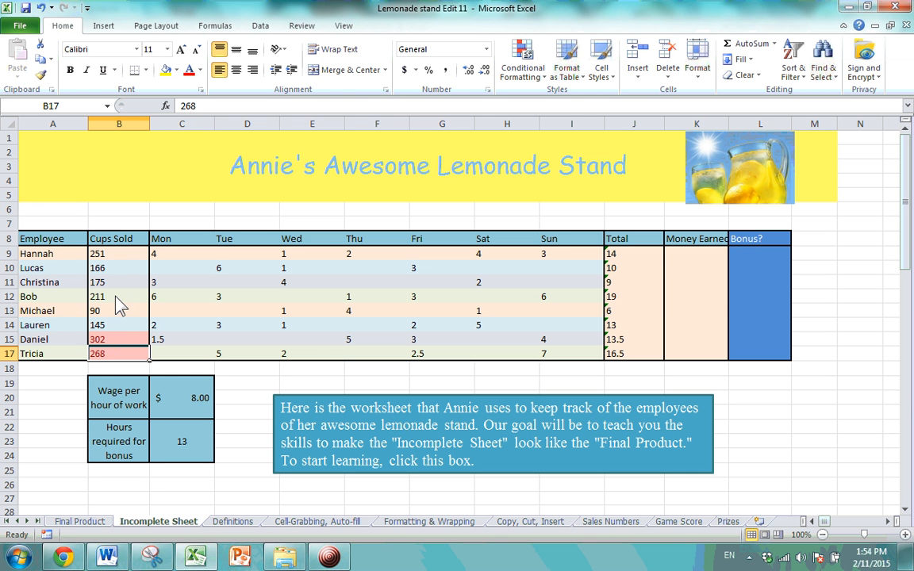
pyautogui.click(116, 258)
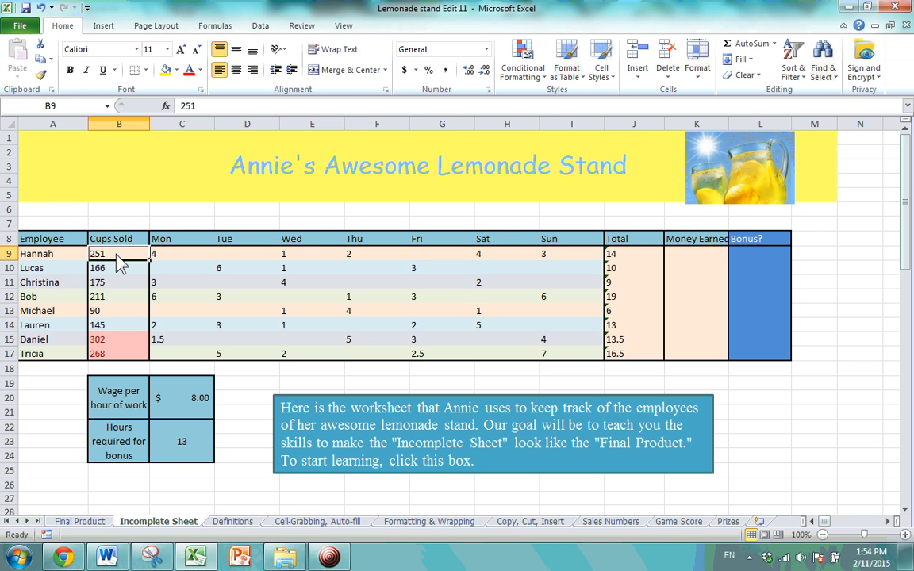
pyautogui.write('150')
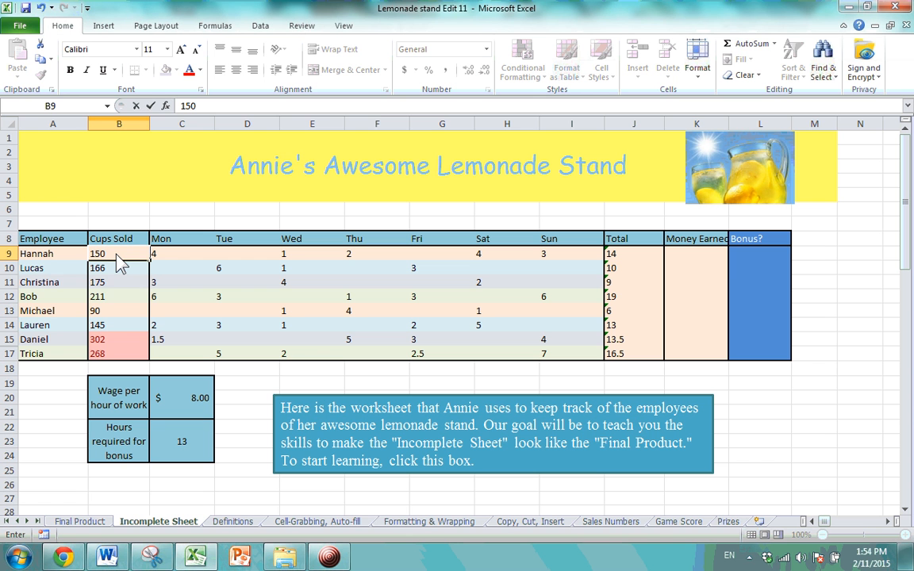
pyautogui.press('Return')
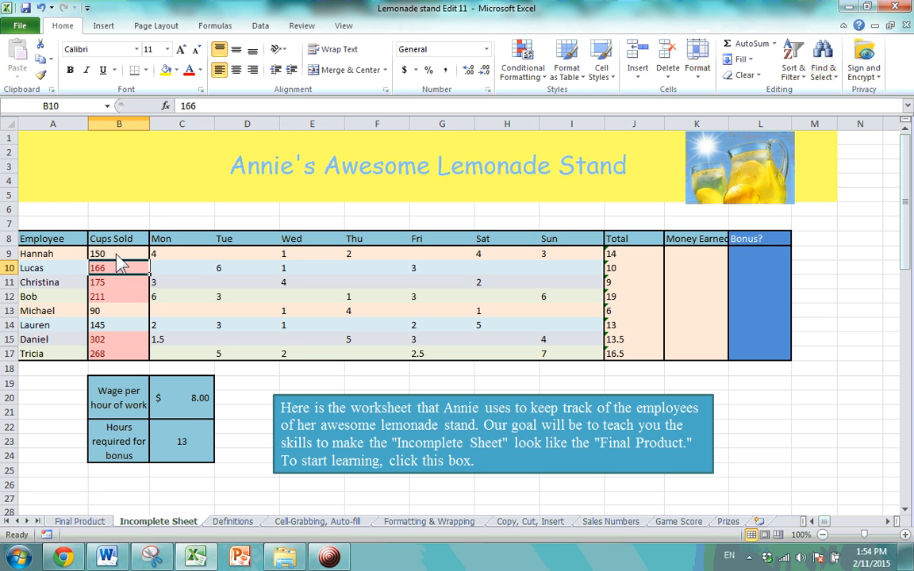
# Check which Cups Sold values are now highlighted against the 150 threshold.
pyautogui.click(120, 297)
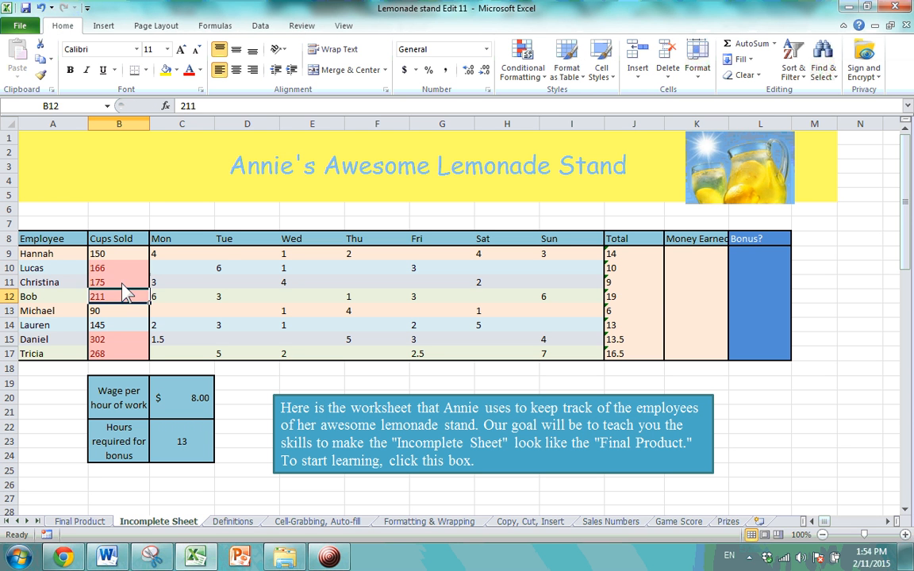
pyautogui.click(122, 279)
pyautogui.click(123, 270)
pyautogui.click(121, 296)
pyautogui.click(122, 270)
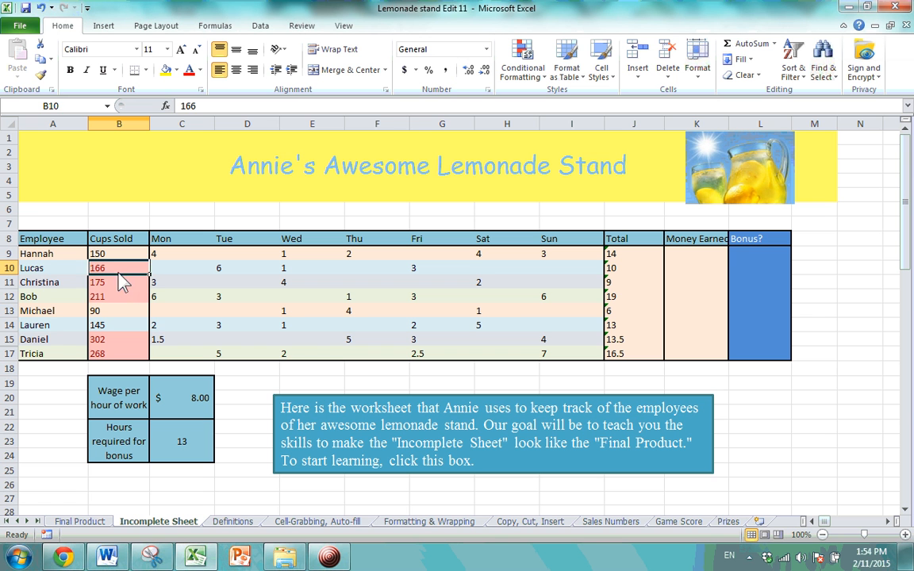
pyautogui.click(119, 286)
pyautogui.click(121, 256)
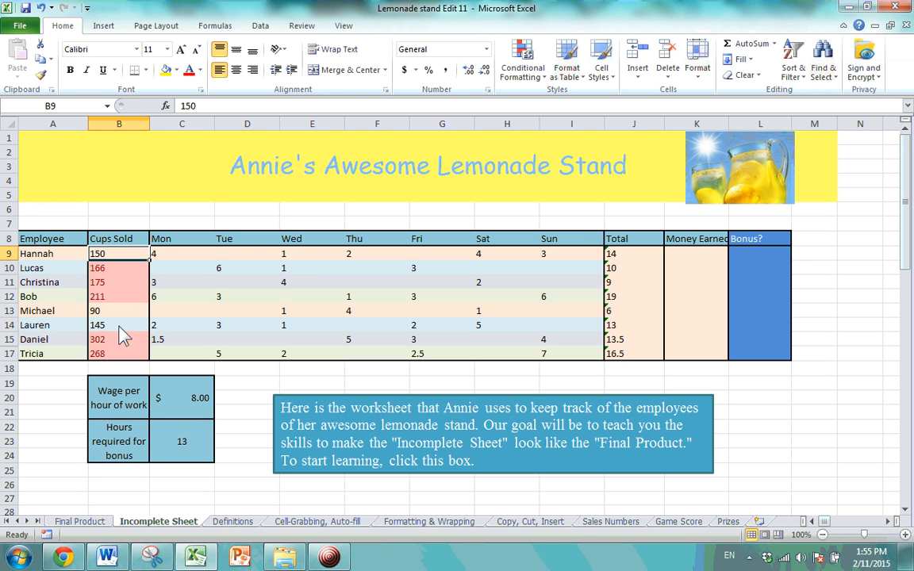
pyautogui.click(120, 268)
pyautogui.click(121, 296)
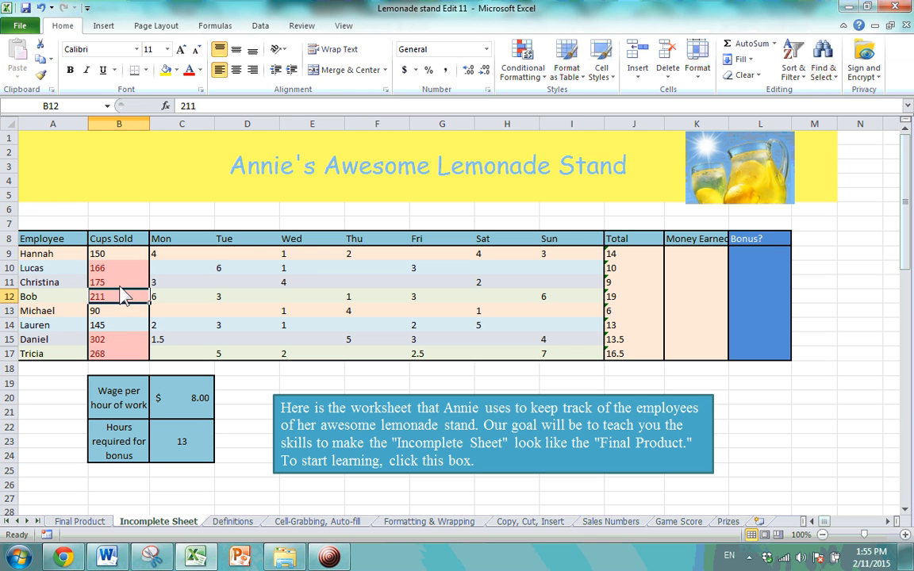
pyautogui.click(123, 284)
pyautogui.click(120, 268)
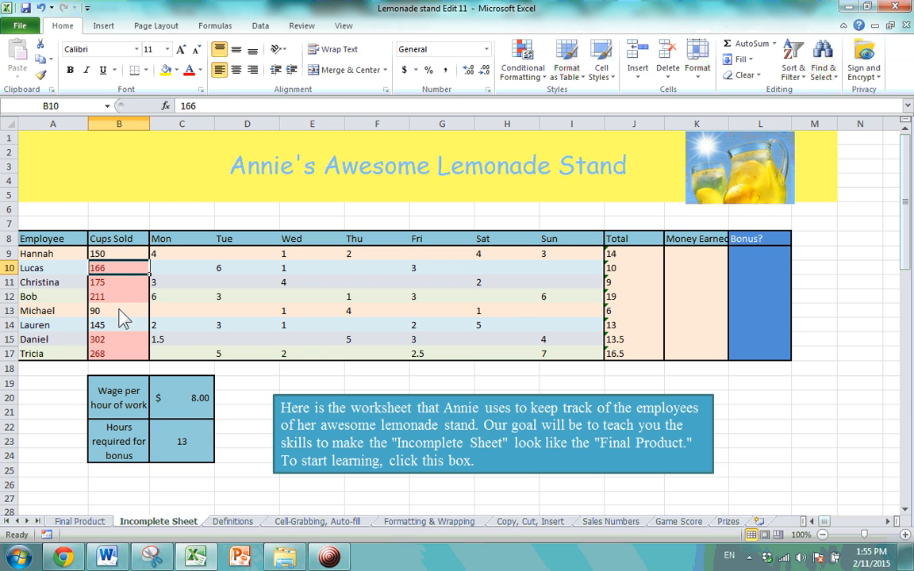
# Set B9 to 0 so most Cups Sold values turn red, then select B9:B17.
pyautogui.click(121, 254)
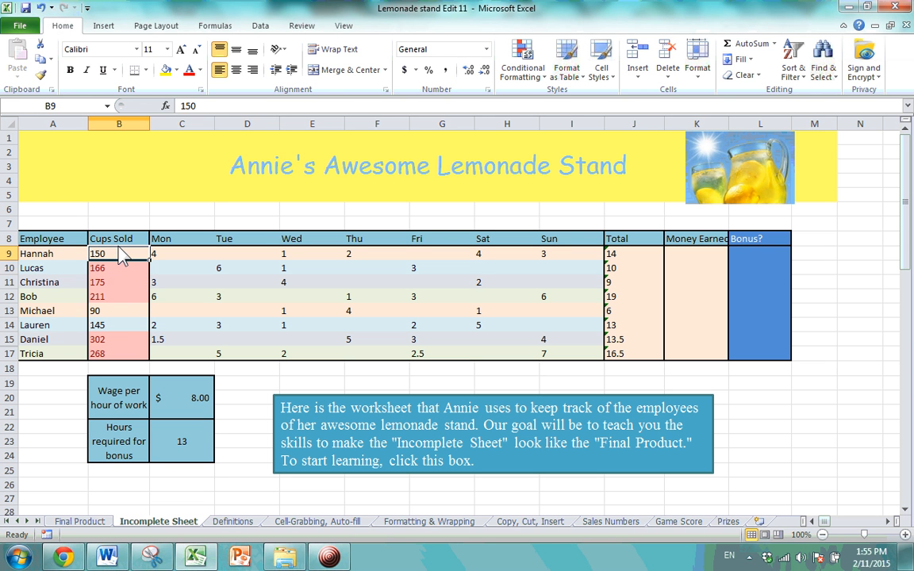
pyautogui.write('0')
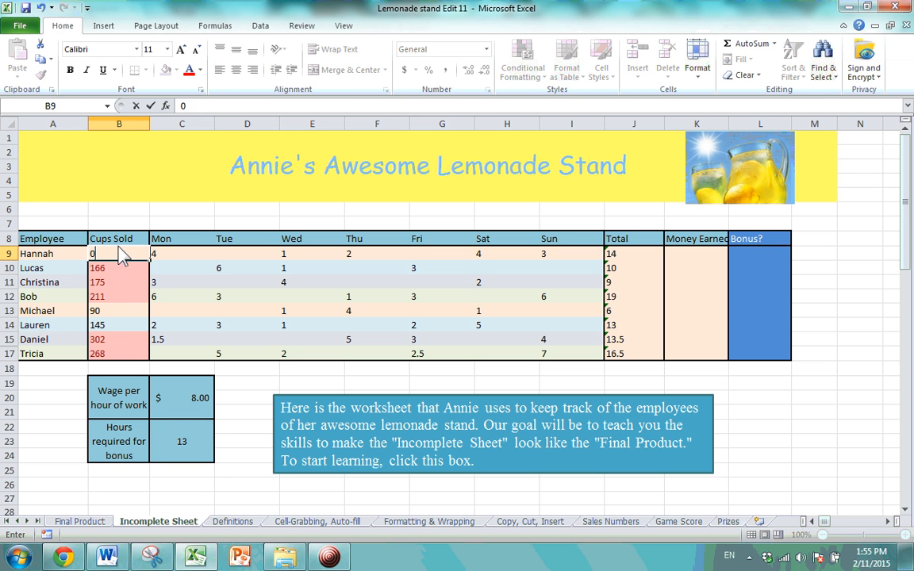
pyautogui.press('Return')
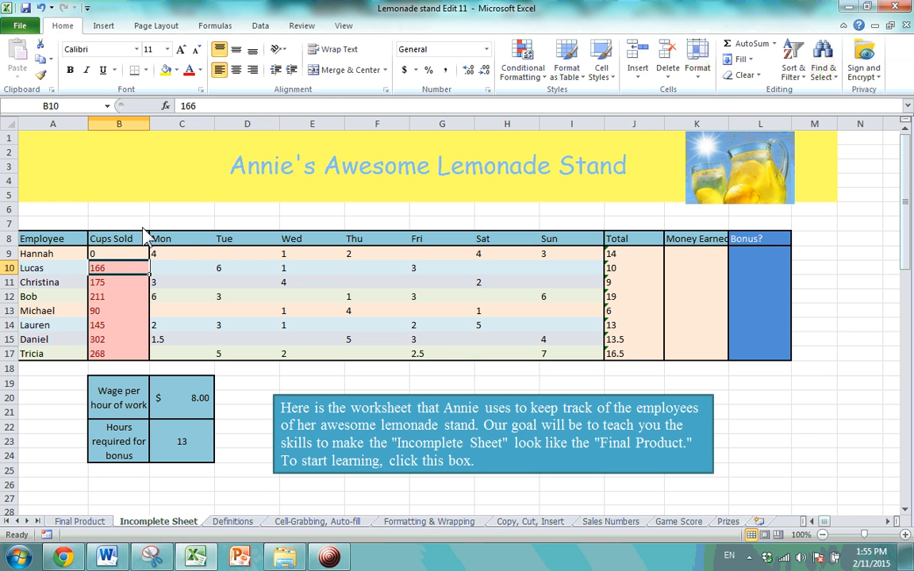
pyautogui.click(100, 310)
pyautogui.click(115, 288)
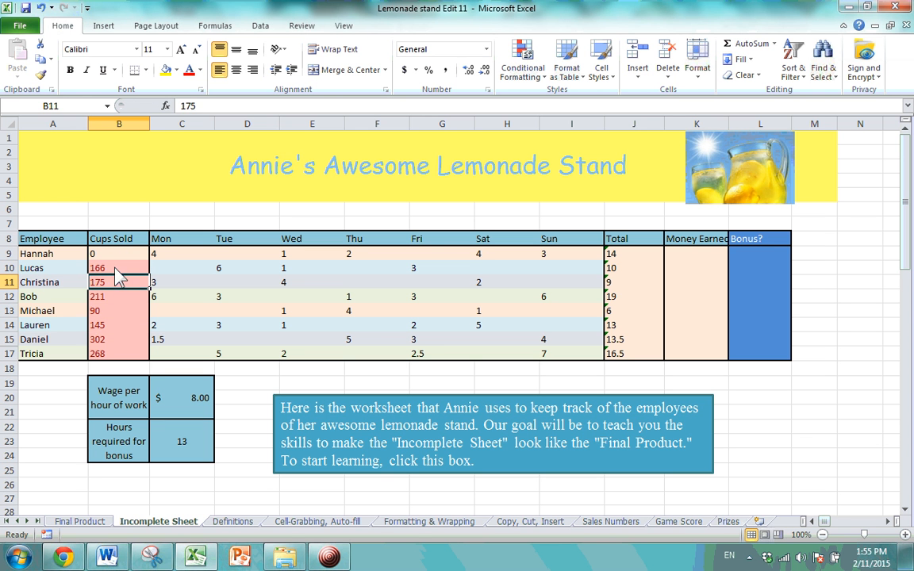
pyautogui.click(117, 268)
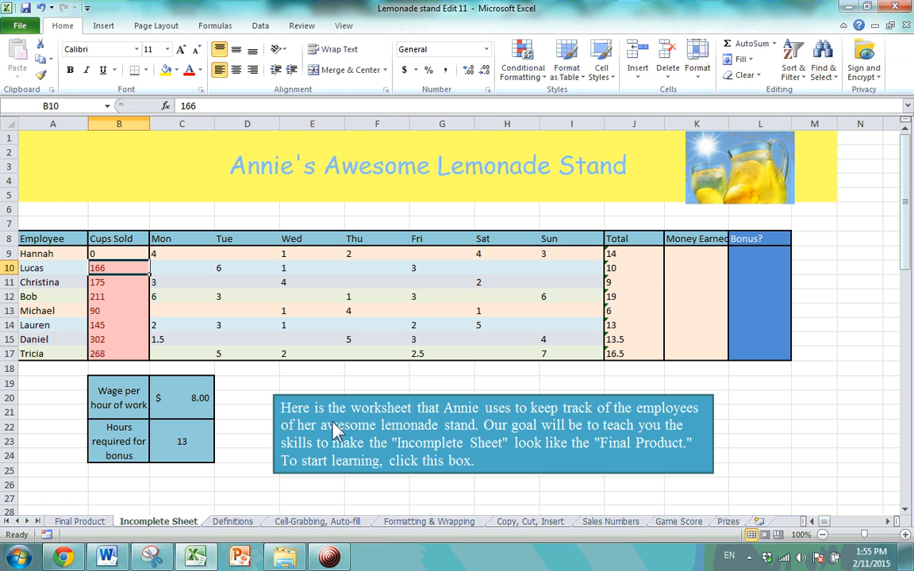
pyautogui.click(123, 257)
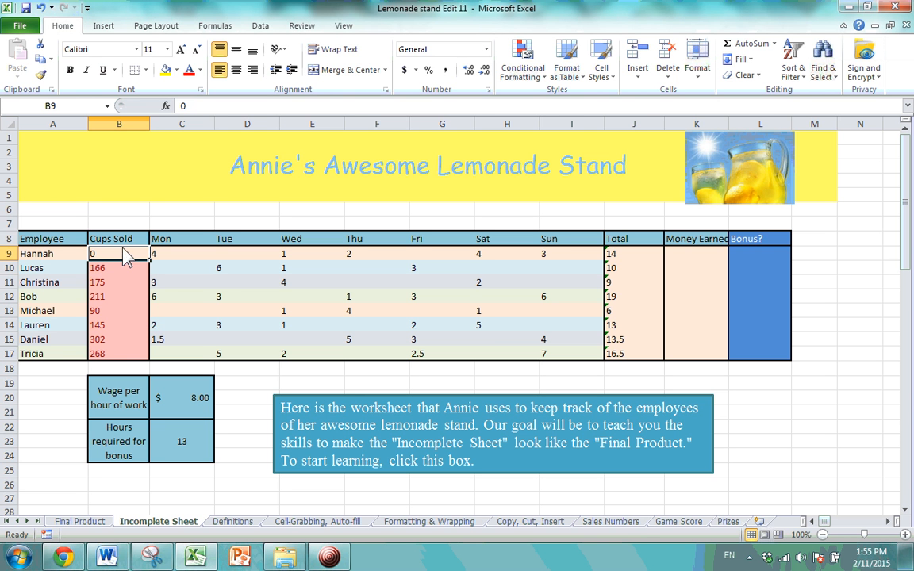
pyautogui.moveTo(123, 256); pyautogui.dragTo(121, 353)
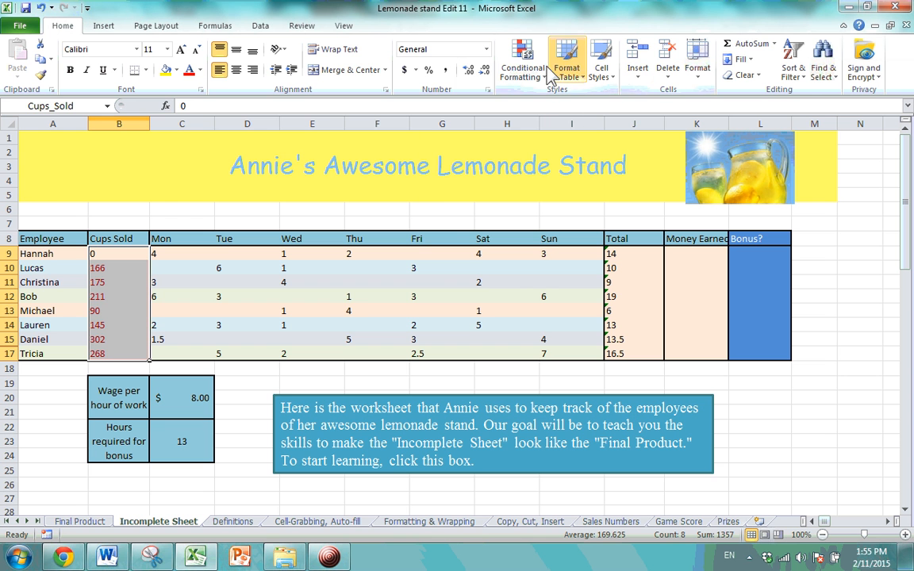
# Clear conditional formatting rules from the entire sheet, removing the red Cups Sold shading.
pyautogui.click(522, 63)
pyautogui.moveTo(491, 275)
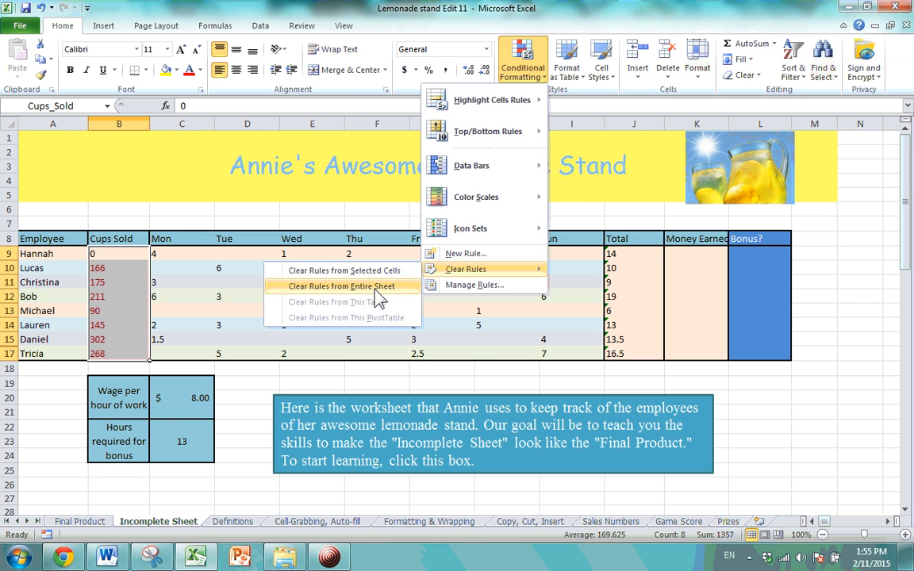
pyautogui.click(370, 286)
pyautogui.click(488, 283)
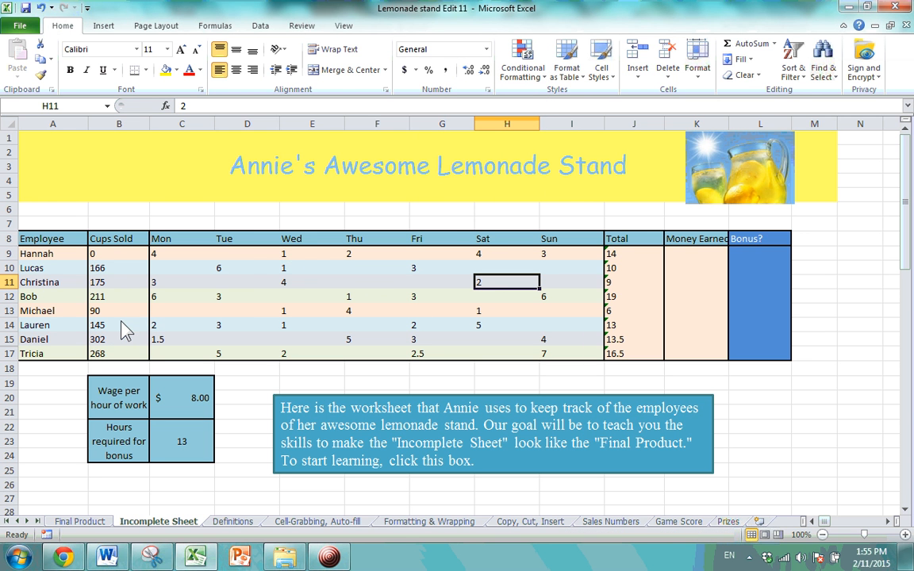
# Browse the Conditional Formatting Top/Bottom Rules menu without applying anything.
pyautogui.click(532, 70)
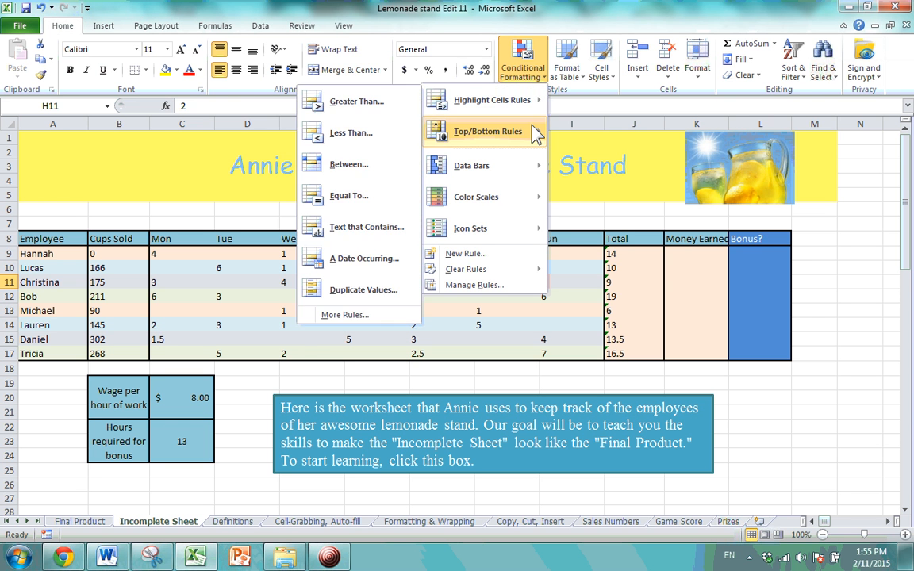
pyautogui.moveTo(535, 135)
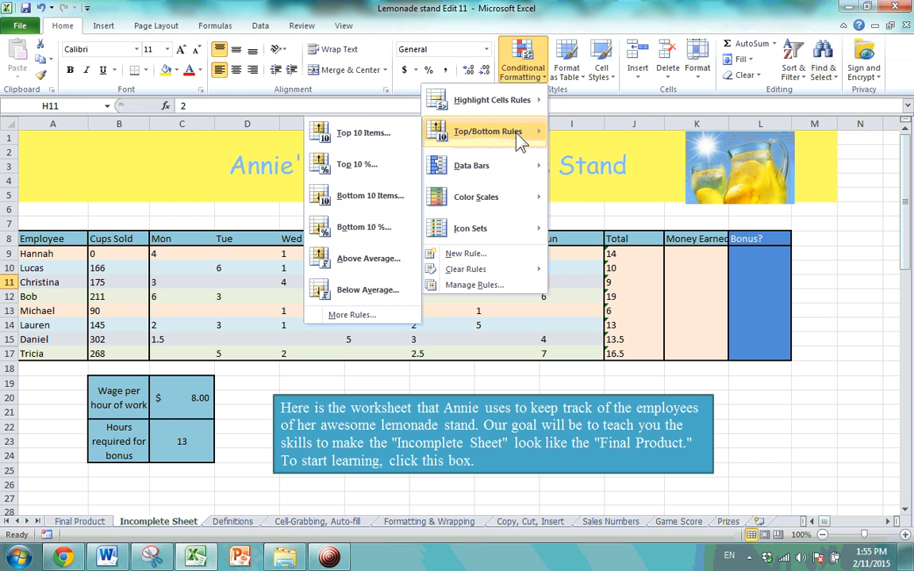
pyautogui.click(179, 312)
# Enter 251 as the Cups Sold value in cell B9.
pyautogui.moveTo(111, 253)
pyautogui.mouseDown()
pyautogui.moveTo(116, 284)
pyautogui.moveTo(122, 259)
pyautogui.mouseUp()
pyautogui.write('251')
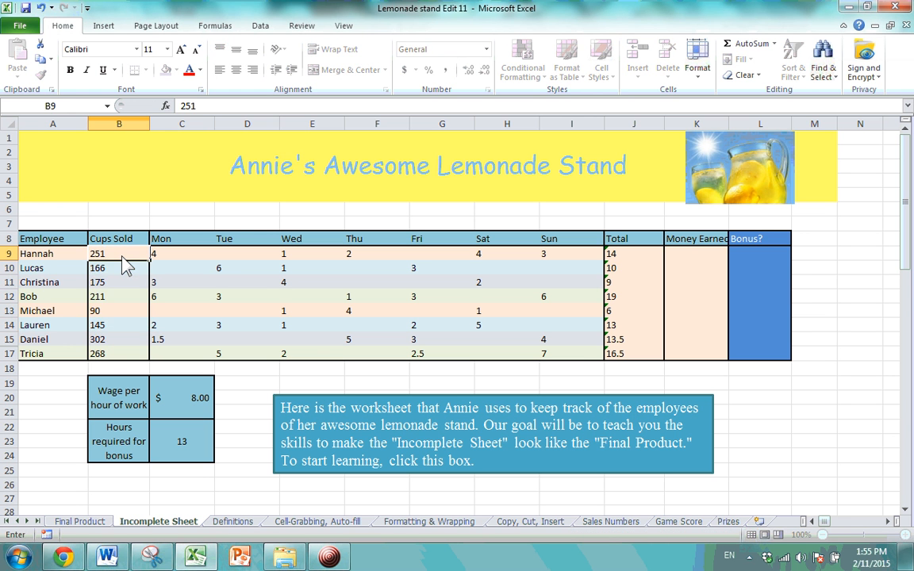
pyautogui.press('Return')
pyautogui.press('Up')
# Select B9:B17 and start a Top/Bottom Below Average rule on the Cups Sold values.
pyautogui.moveTo(122, 260); pyautogui.dragTo(120, 357)
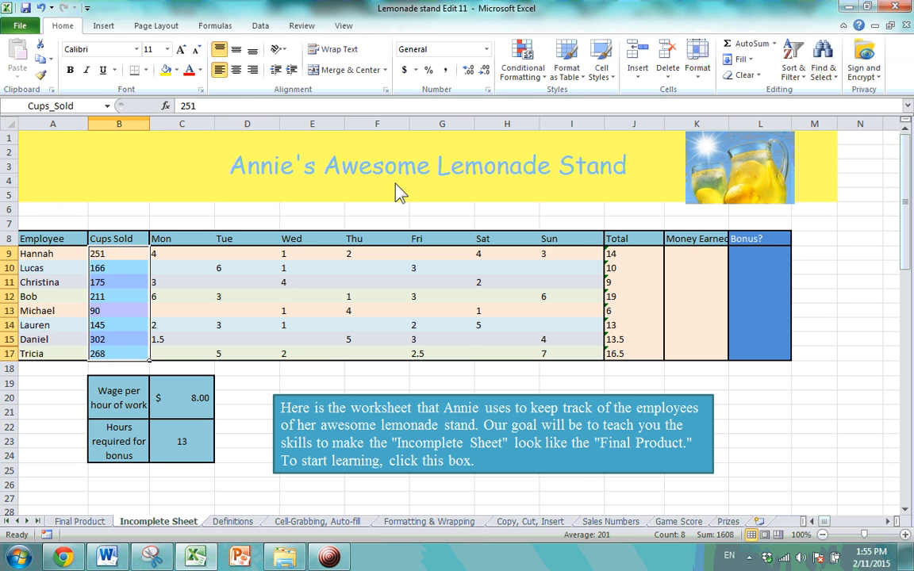
pyautogui.click(579, 71)
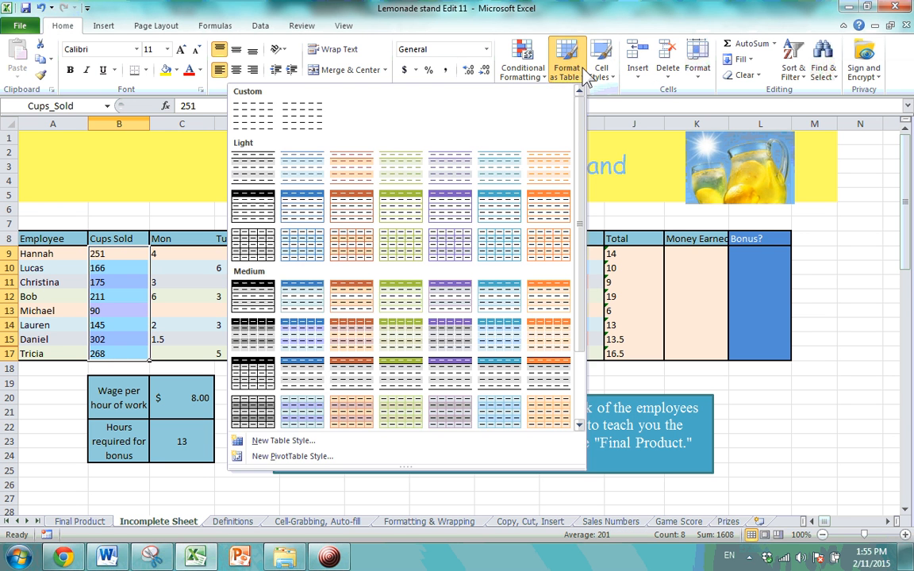
pyautogui.click(519, 68)
pyautogui.moveTo(509, 141)
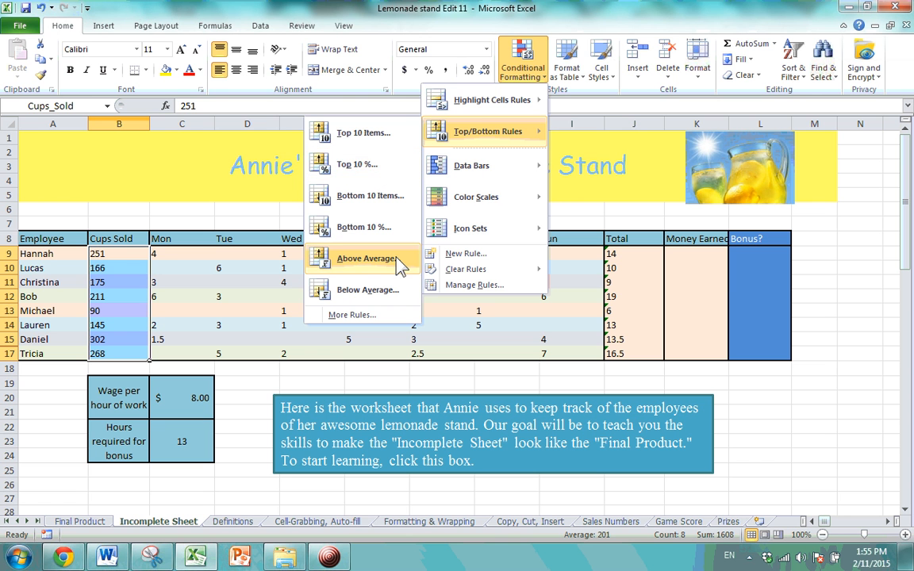
pyautogui.click(368, 290)
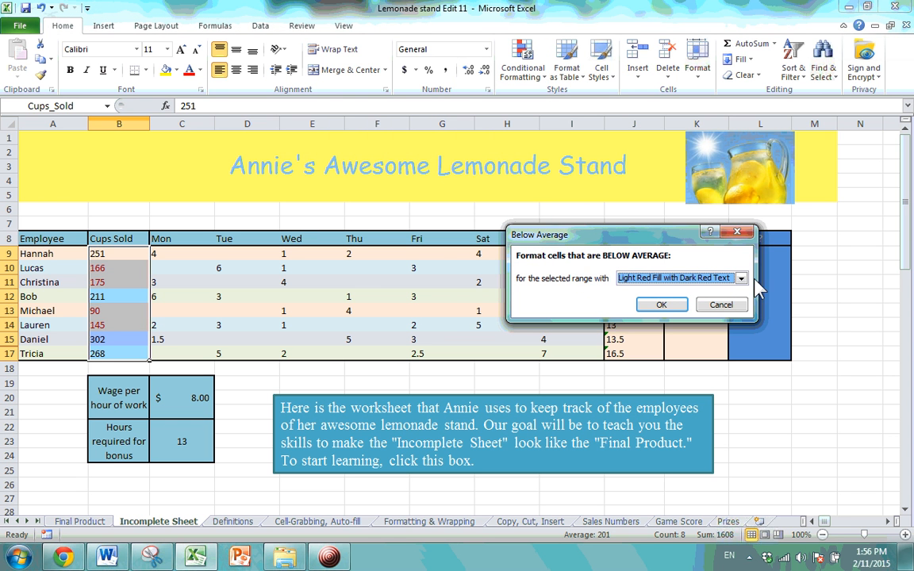
# Choose Green Fill with Dark Green Text, briefly checking the custom format's fill and border options.
pyautogui.click(690, 278)
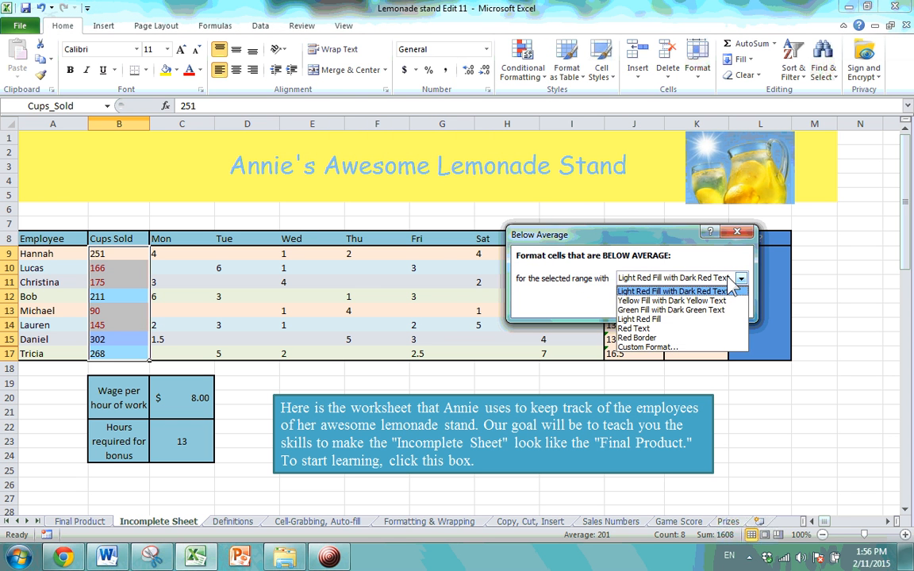
pyautogui.click(674, 310)
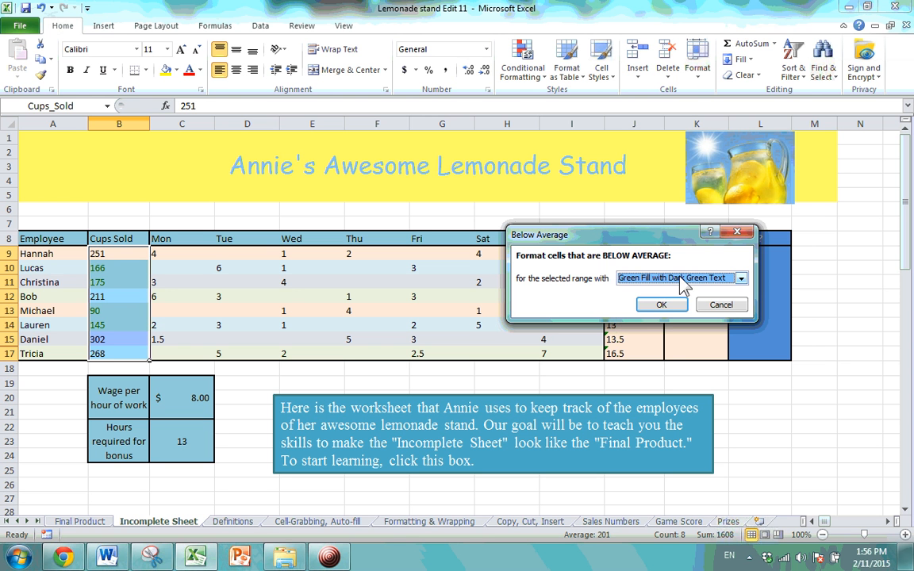
pyautogui.click(713, 279)
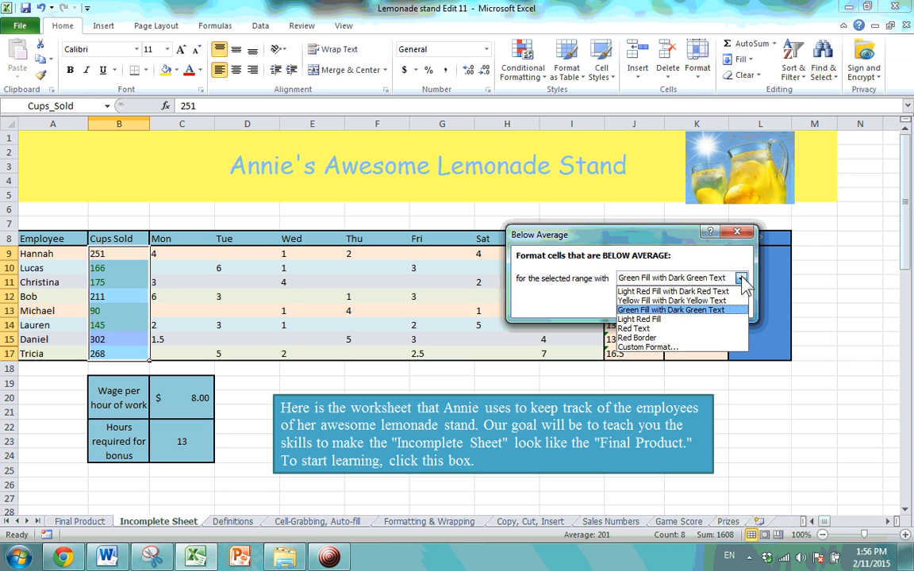
pyautogui.click(662, 347)
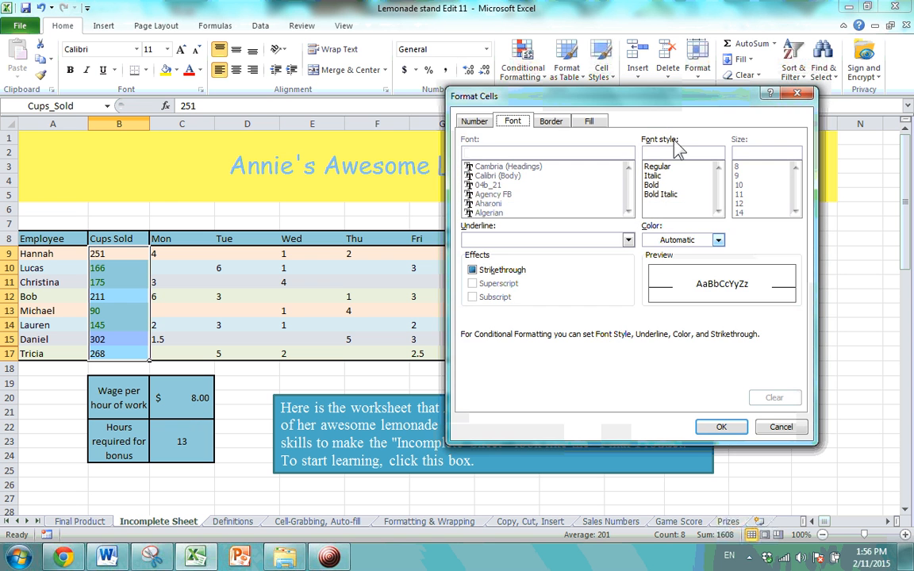
pyautogui.click(797, 93)
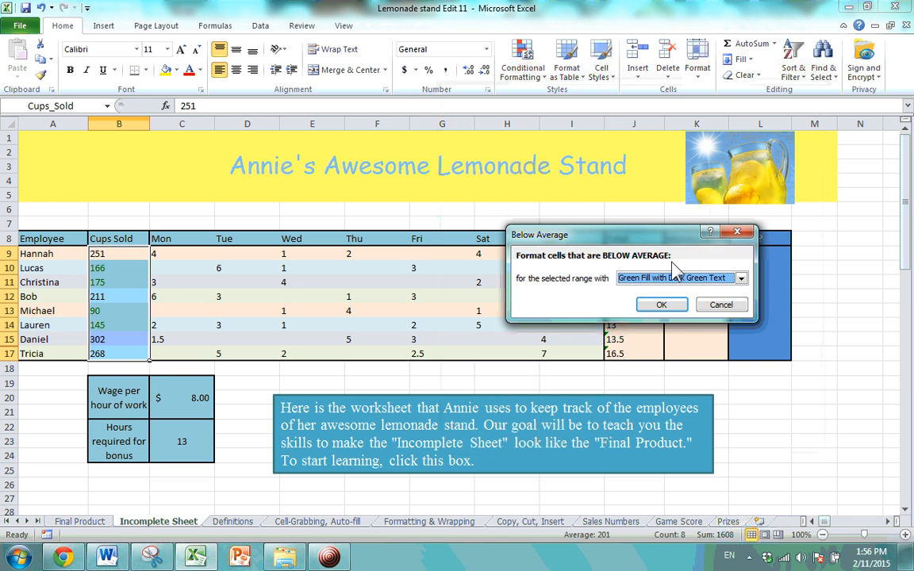
pyautogui.click(740, 279)
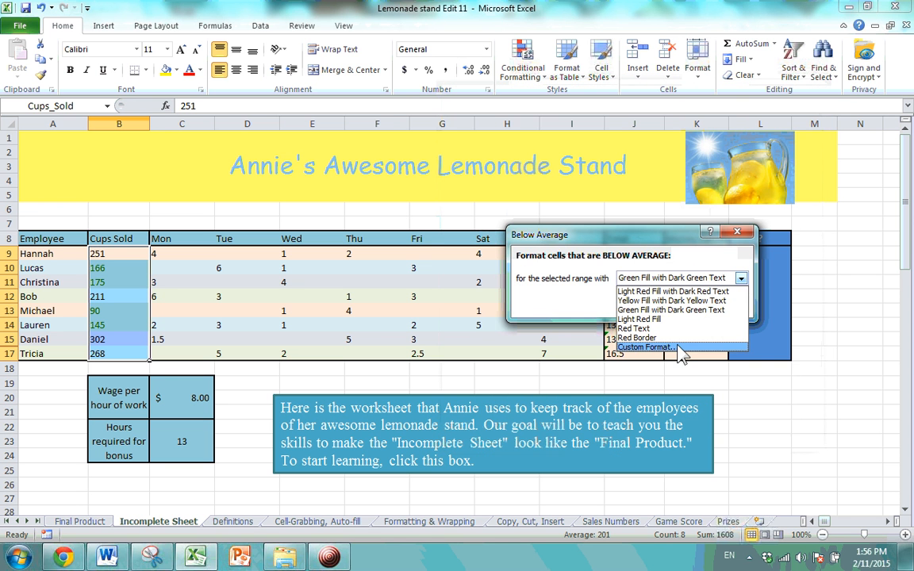
pyautogui.click(678, 349)
pyautogui.click(590, 121)
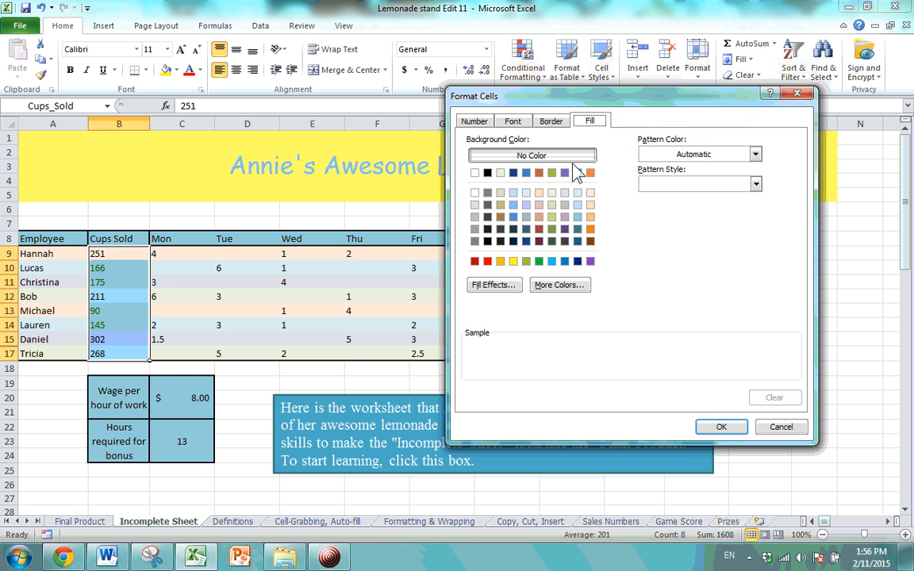
pyautogui.click(555, 122)
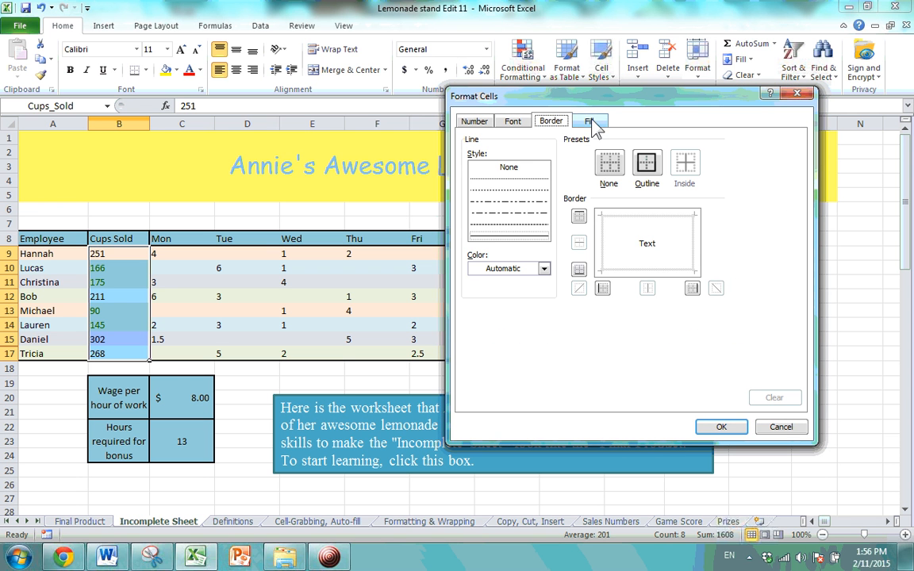
pyautogui.click(591, 121)
pyautogui.click(797, 94)
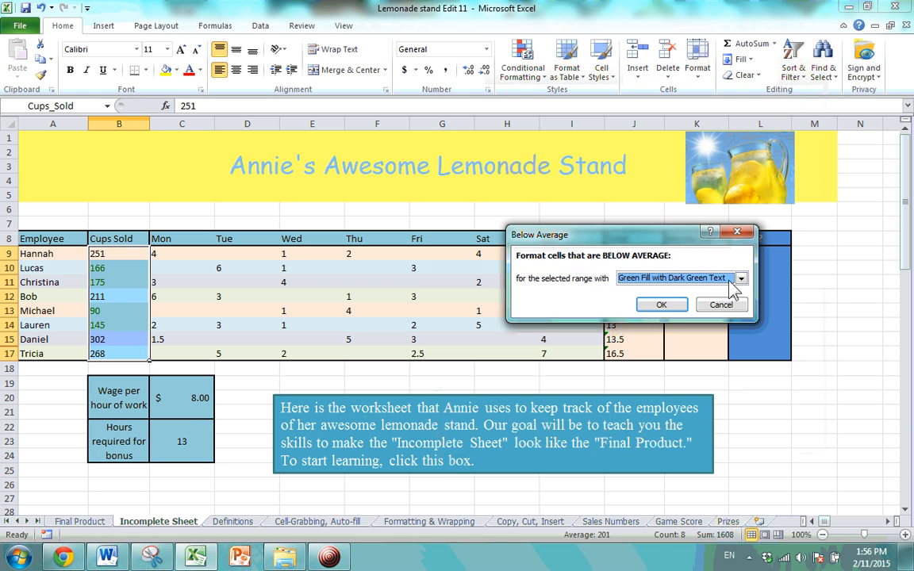
# Apply the below-average rule, turning 166, 175, 90 and 145 green.
pyautogui.click(661, 305)
pyautogui.click(189, 323)
pyautogui.click(137, 312)
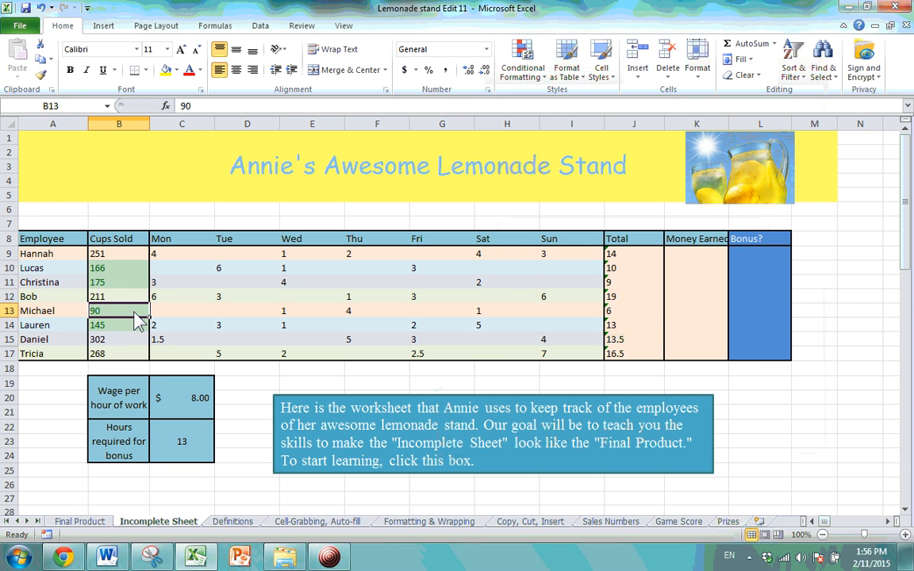
pyautogui.click(119, 267)
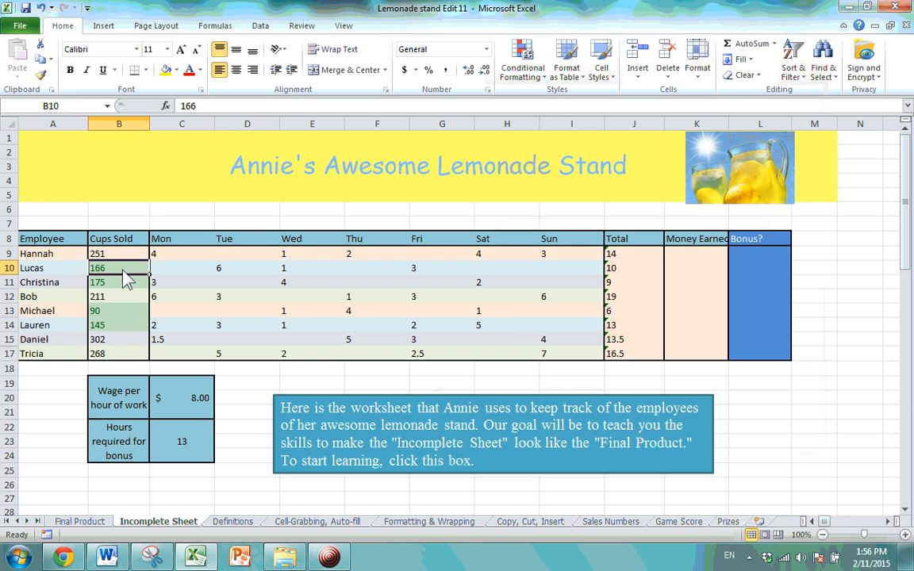
pyautogui.click(121, 355)
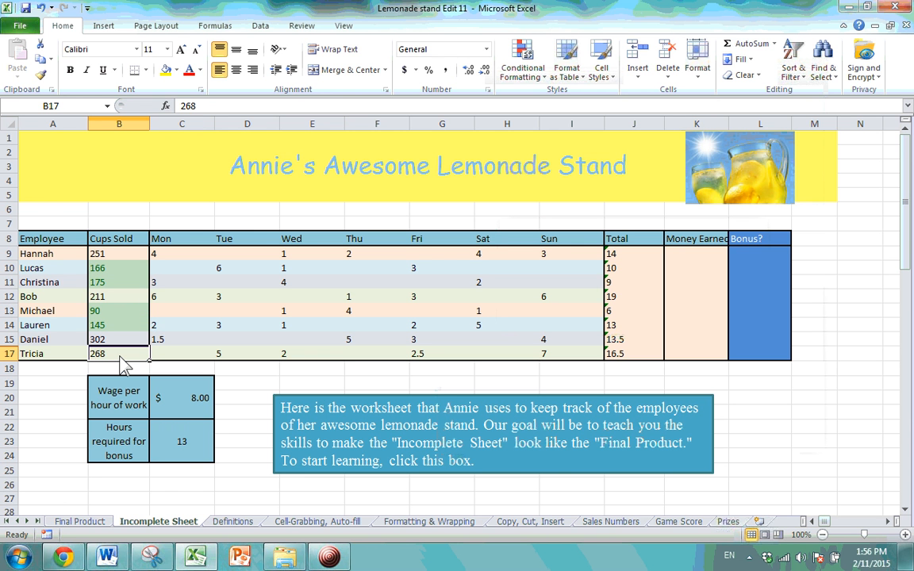
pyautogui.click(523, 70)
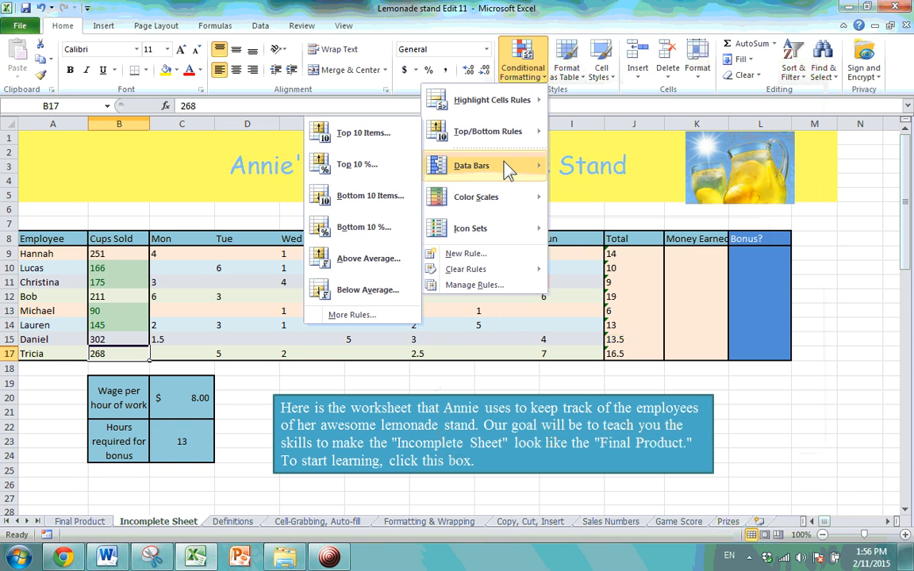
pyautogui.moveTo(502, 195)
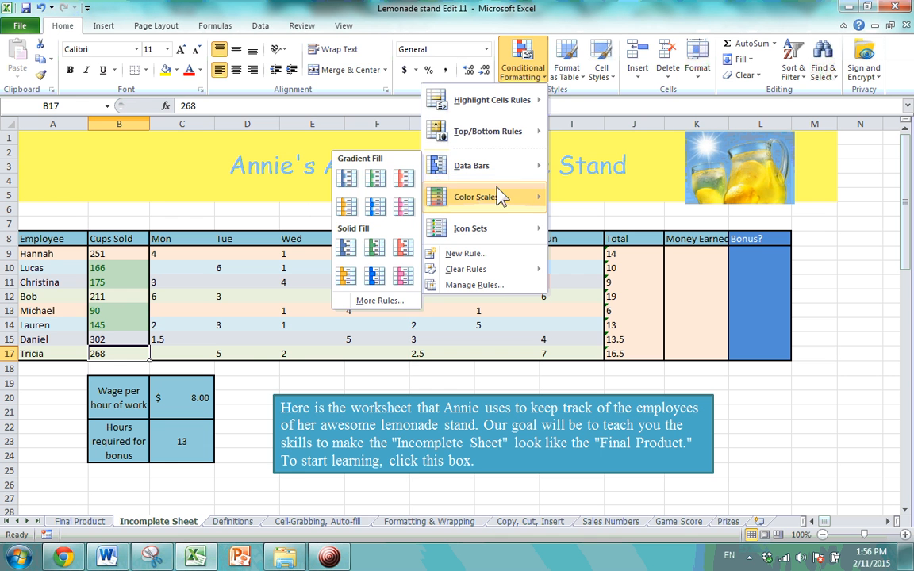
pyautogui.moveTo(493, 234)
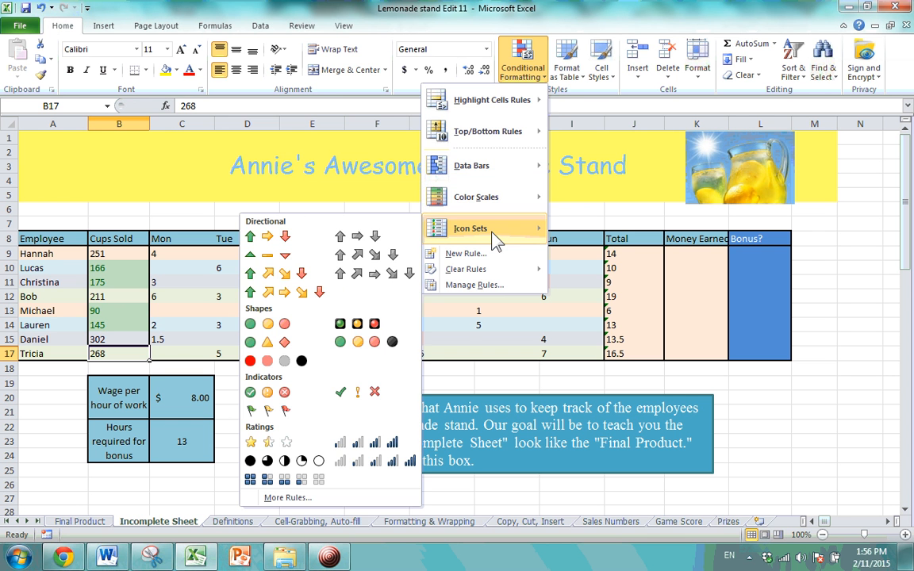
pyautogui.click(521, 321)
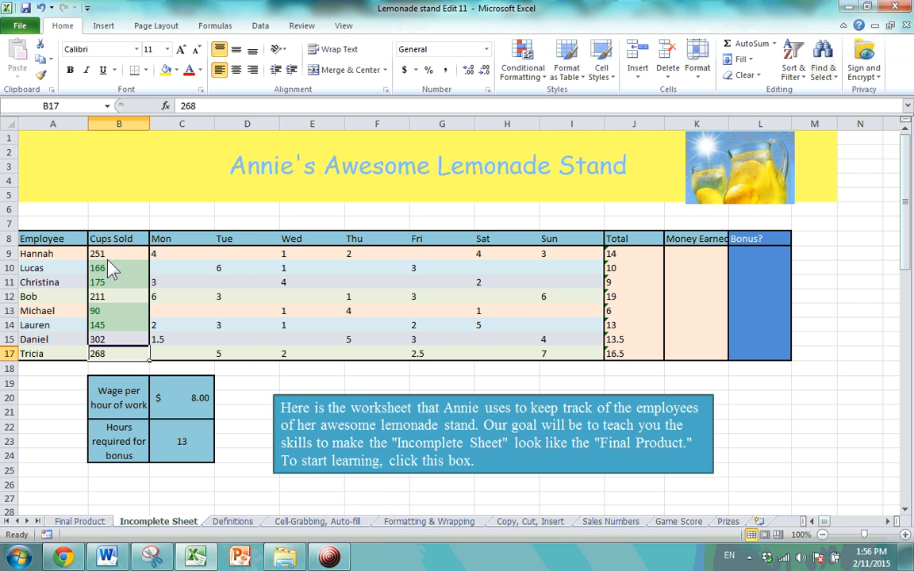
pyautogui.click(633, 256)
# Select Totals J9:J17 and preview purple data bars from Conditional Formatting.
pyautogui.moveTo(632, 256); pyautogui.dragTo(637, 355)
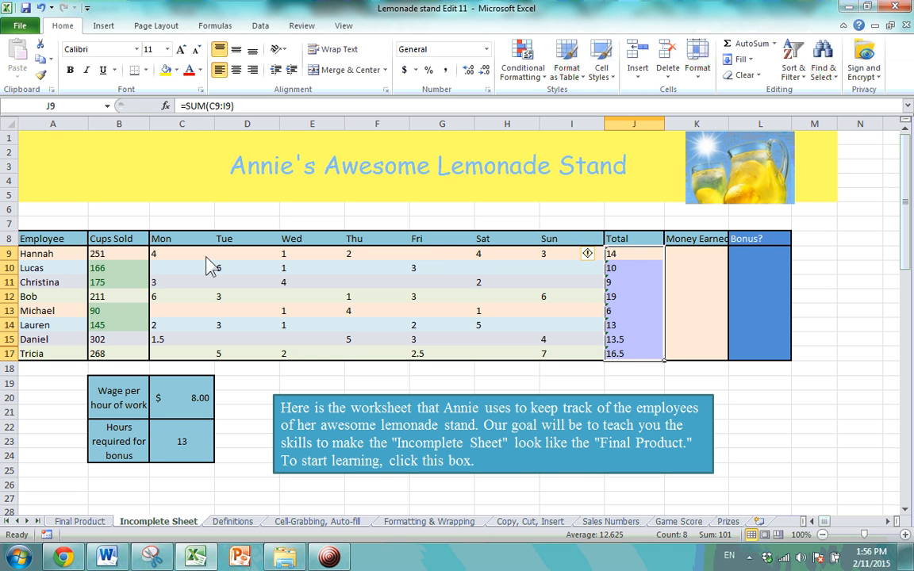
pyautogui.click(538, 80)
pyautogui.moveTo(496, 176)
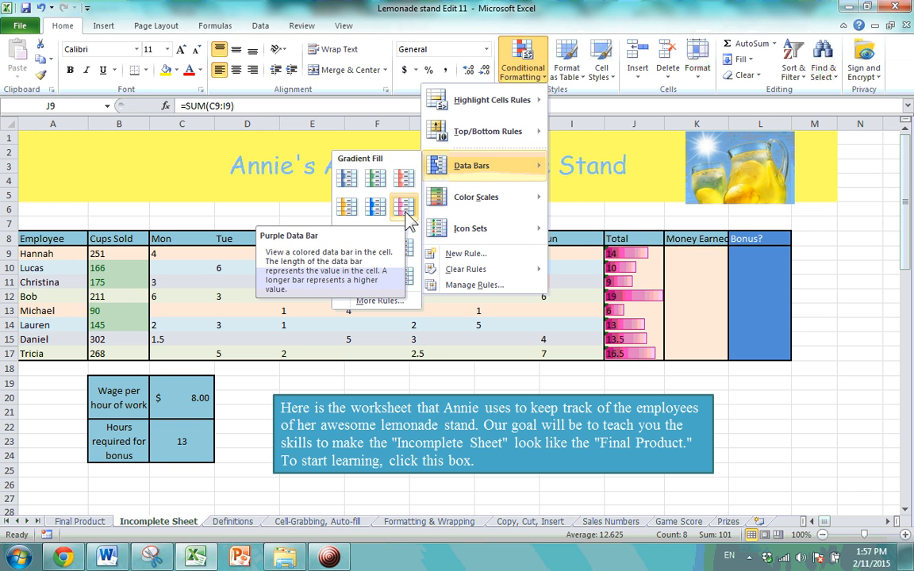
# Apply blue gradient data bars to Totals J9:J17 and inspect values 10, 9, 19 and 16.5.
pyautogui.click(342, 185)
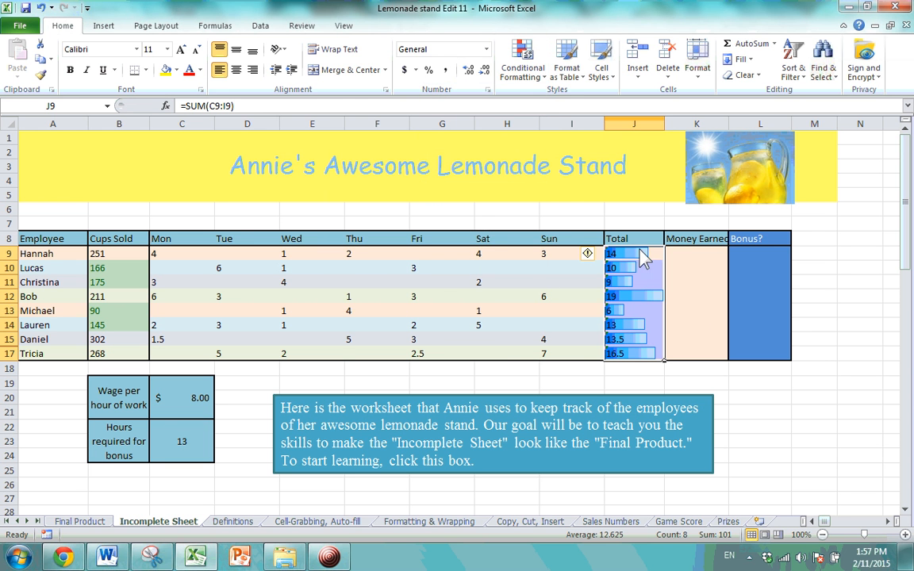
pyautogui.click(643, 279)
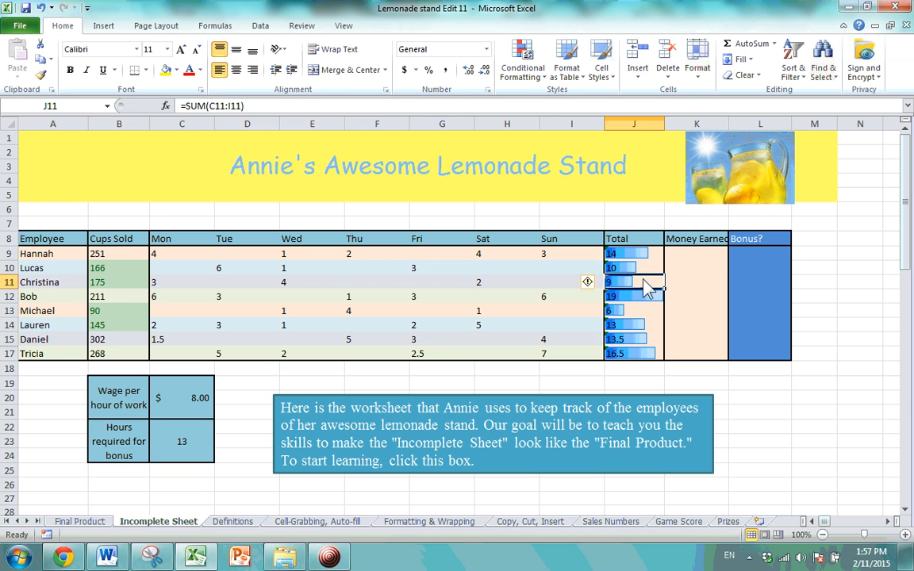
pyautogui.click(642, 273)
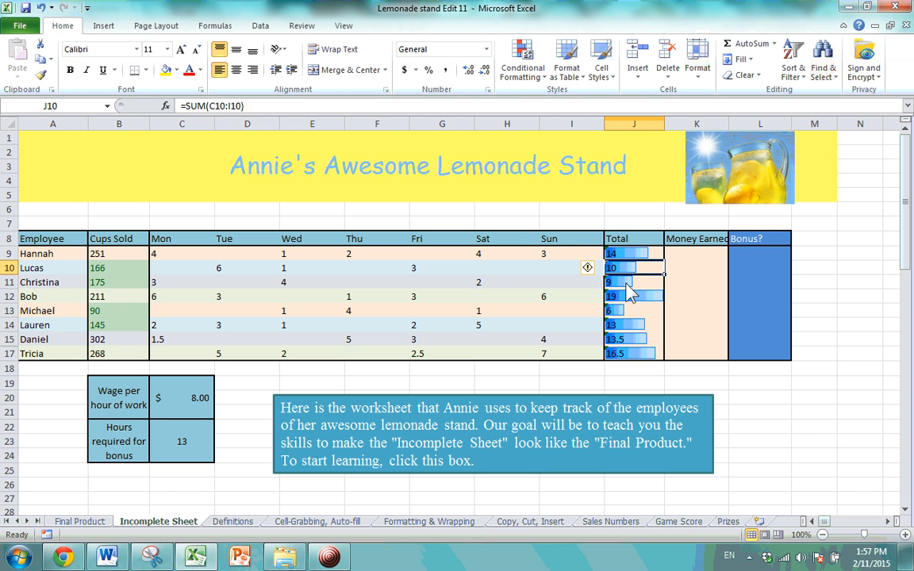
pyautogui.click(629, 286)
pyautogui.click(635, 298)
pyautogui.click(636, 354)
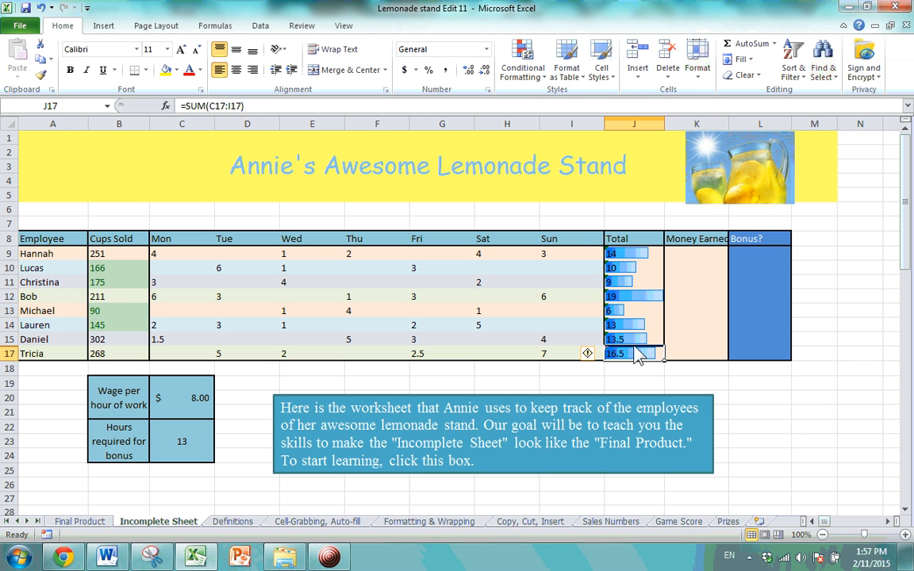
# Reselect J9:J17 and bring up the Highlight Cells Rules menu.
pyautogui.moveTo(635, 253); pyautogui.dragTo(645, 361)
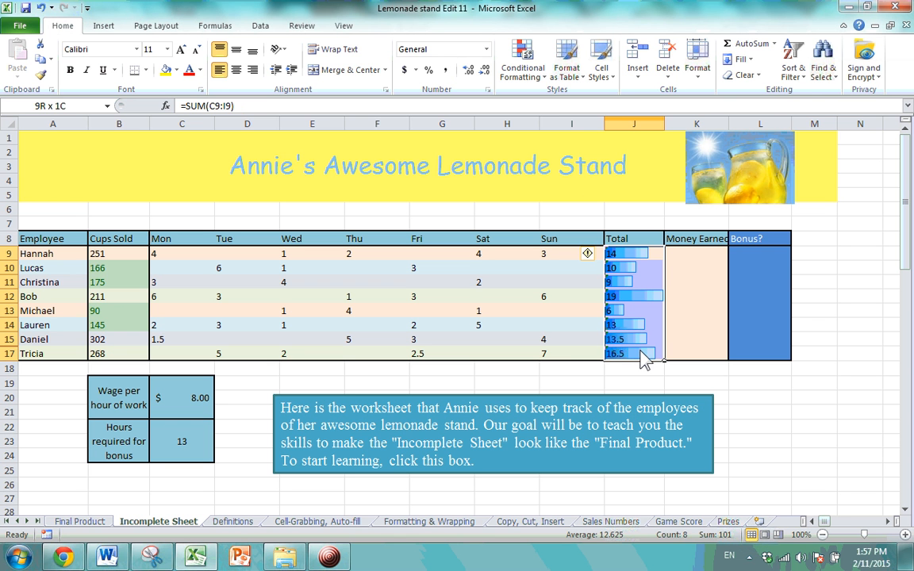
pyautogui.click(542, 80)
pyautogui.moveTo(500, 155)
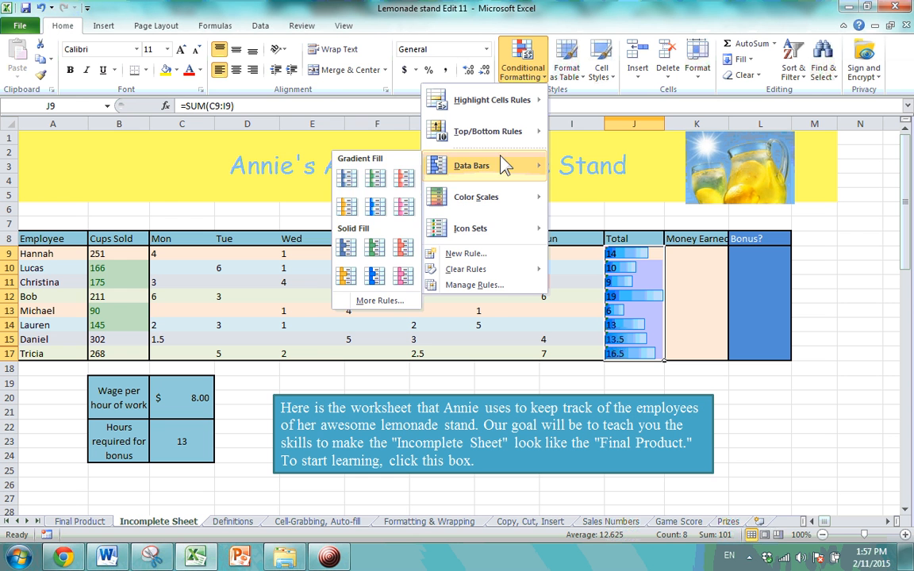
pyautogui.moveTo(499, 103)
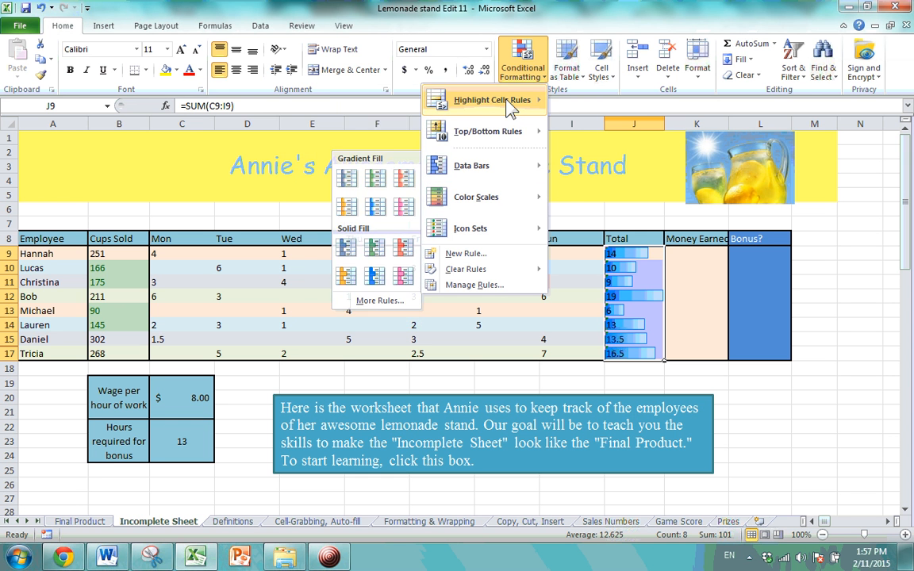
# Highlight Totals greater than 9.5 in light red, such as 19, 13.5 and 16.5.
pyautogui.click(355, 102)
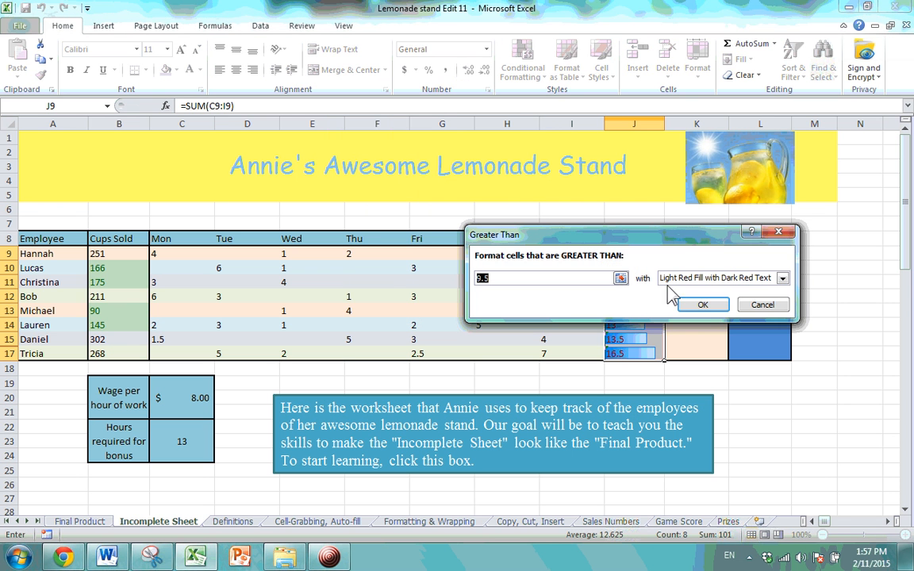
pyautogui.click(702, 304)
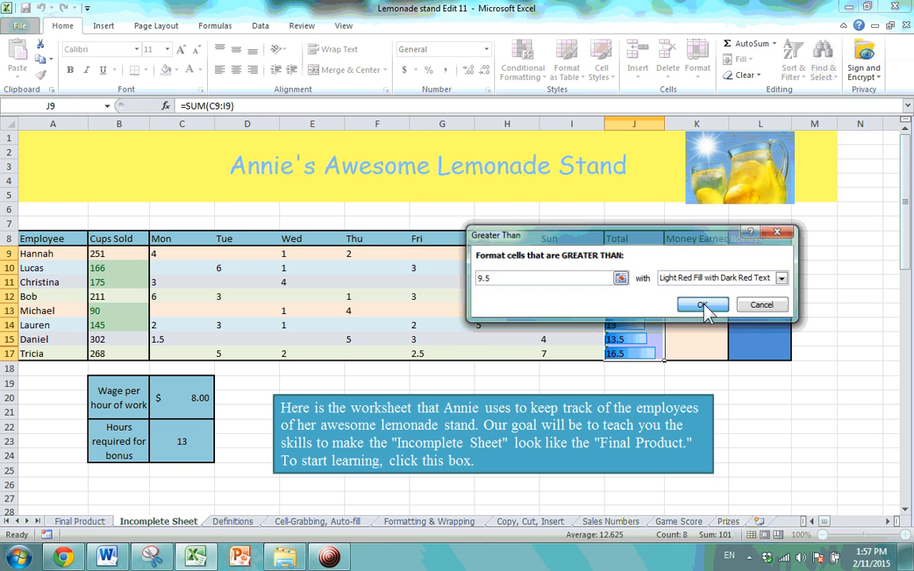
pyautogui.click(686, 385)
pyautogui.click(635, 298)
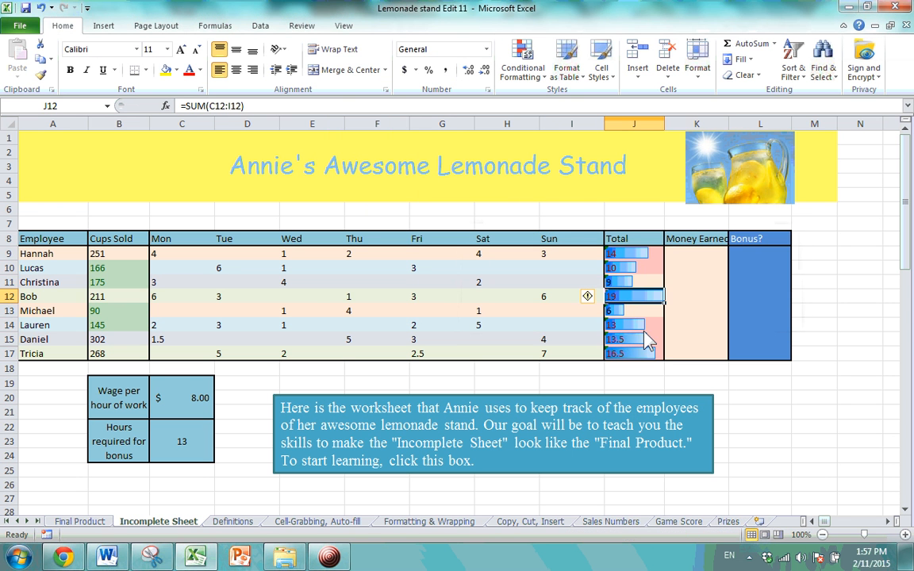
pyautogui.click(644, 339)
pyautogui.click(647, 354)
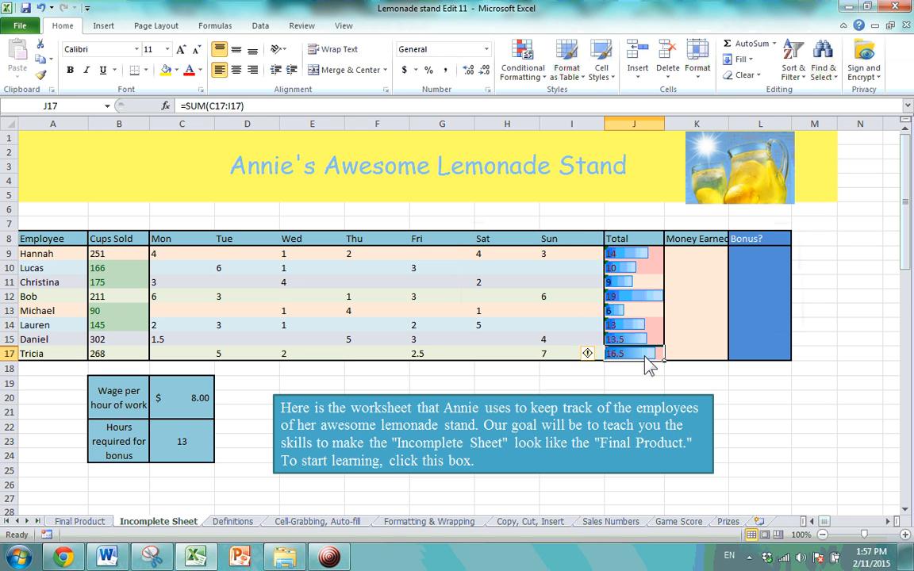
# Clear all rules from the selected Totals J9:J17, leaving plain numbers.
pyautogui.moveTo(646, 356); pyautogui.dragTo(648, 252)
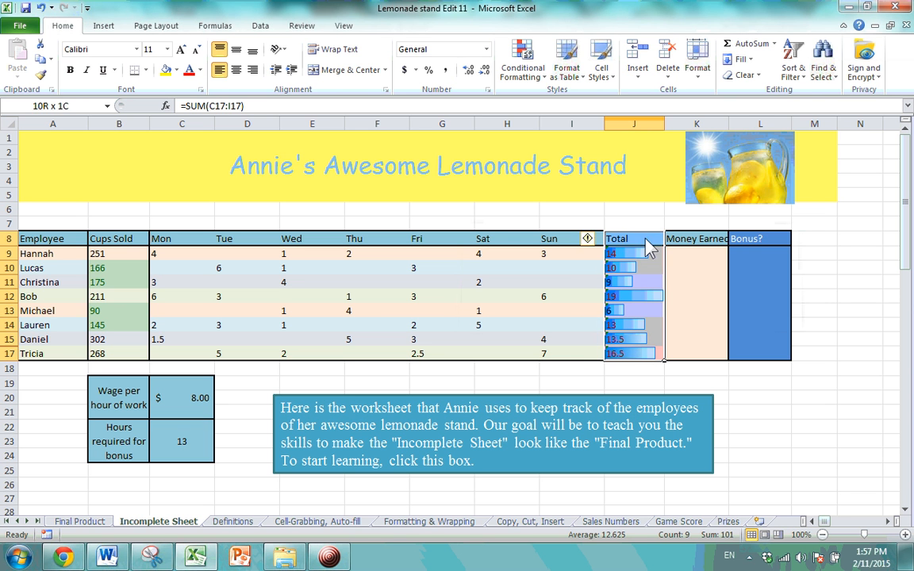
pyautogui.click(522, 64)
pyautogui.moveTo(510, 273)
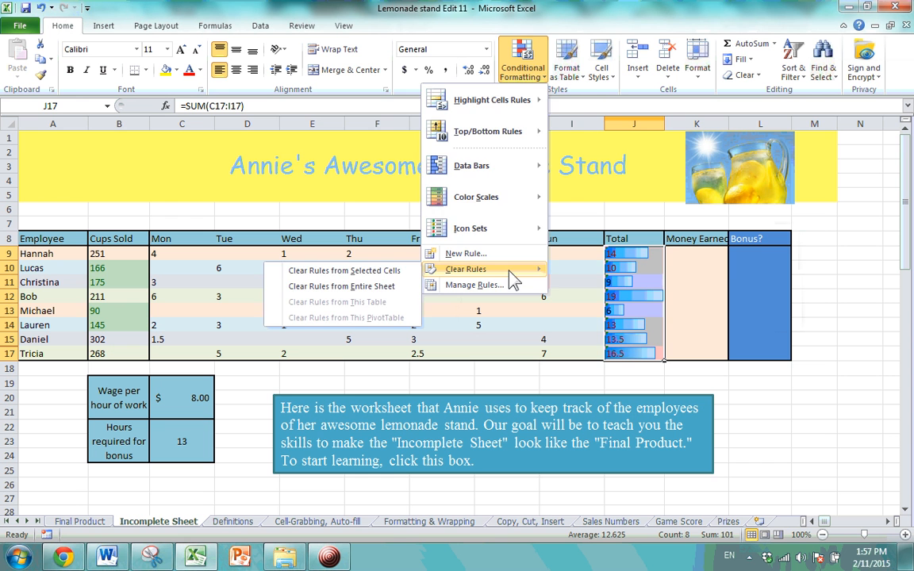
pyautogui.click(380, 272)
pyautogui.click(655, 311)
# Reselect Totals J9:J17 and reopen the Conditional Formatting menu.
pyautogui.moveTo(636, 256); pyautogui.dragTo(638, 358)
pyautogui.click(523, 68)
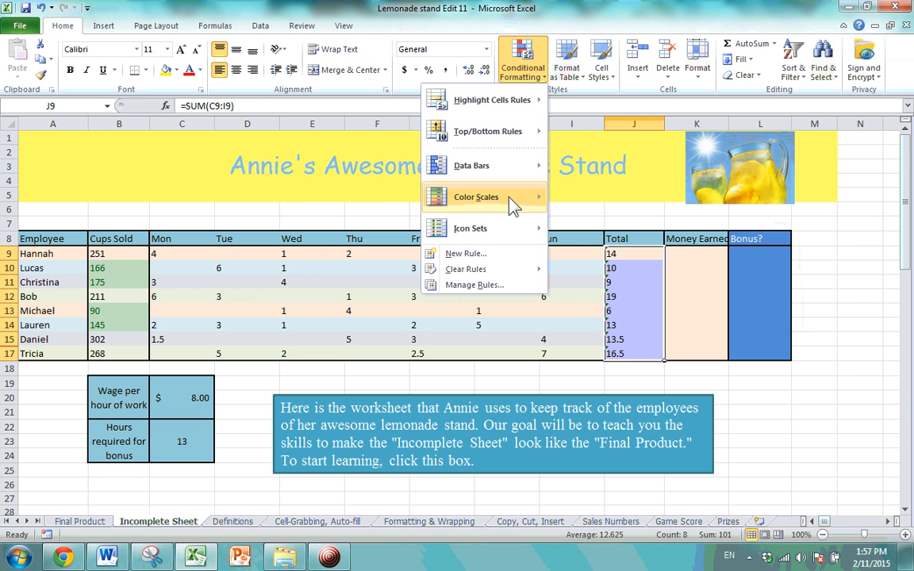
pyautogui.moveTo(510, 197)
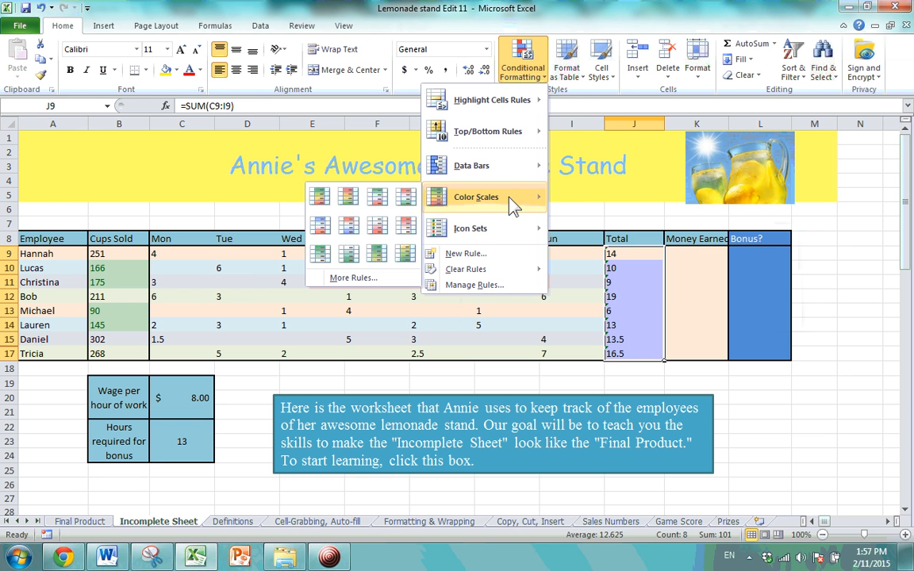
# Shade the Totals with a colour scale, check 13.5, 19 and 6, then reselect J9:J17.
pyautogui.click(407, 254)
pyautogui.click(655, 339)
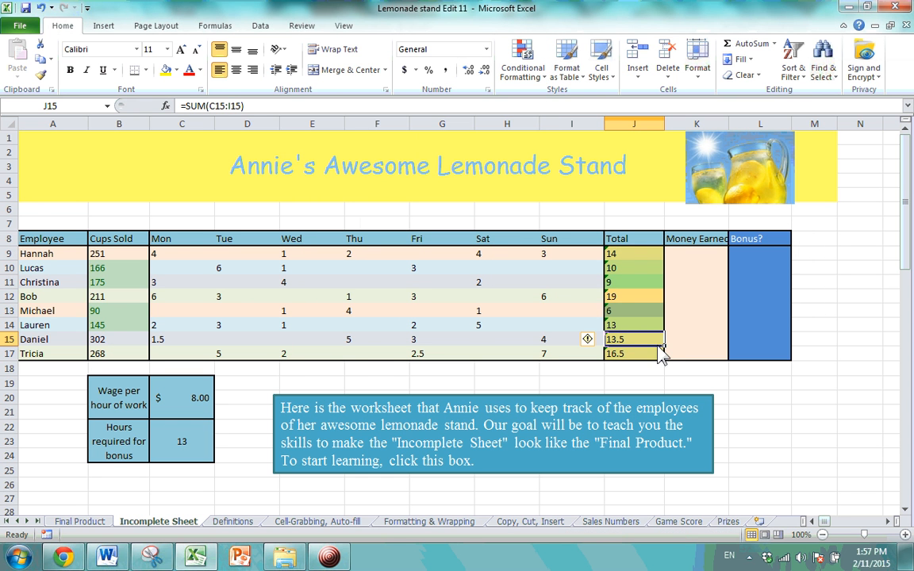
pyautogui.click(657, 302)
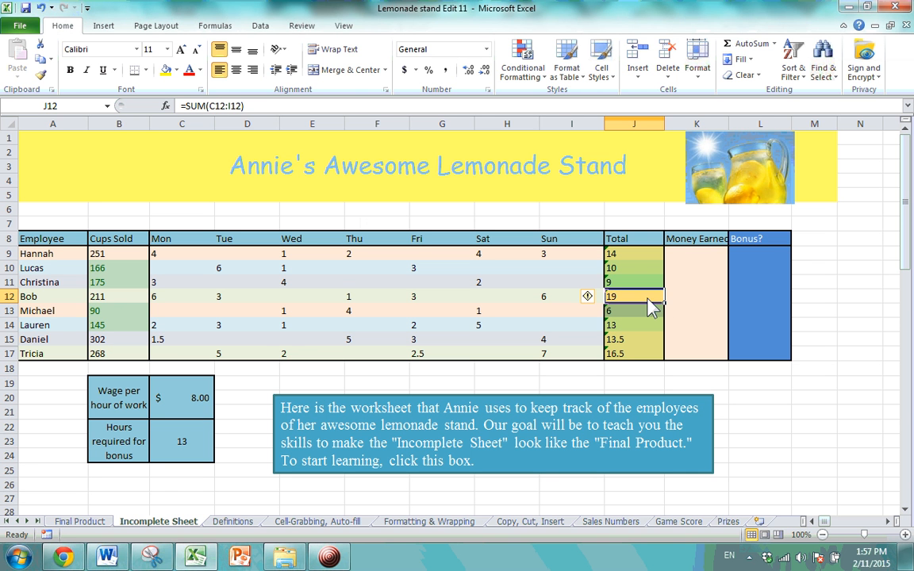
pyautogui.click(644, 315)
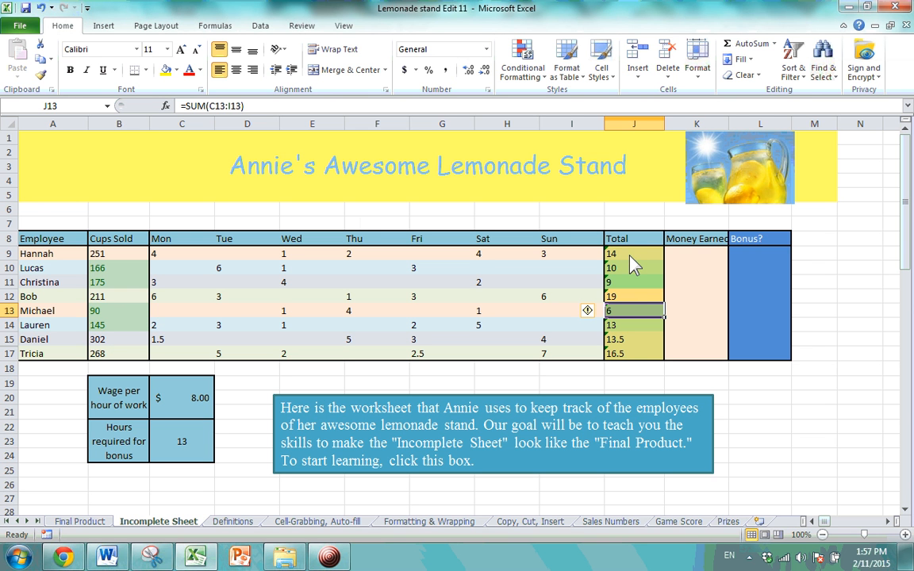
pyautogui.moveTo(631, 254); pyautogui.dragTo(644, 354)
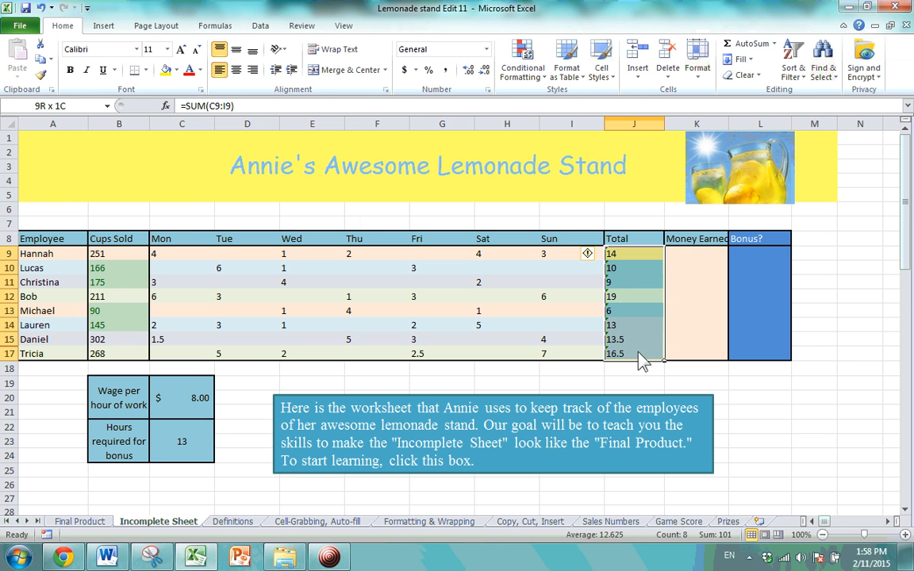
# Add 3 Symbols (Circled) icons to Totals J9:J17: checks for 13+, circles for 10 and 9, cross for 6.
pyautogui.click(535, 82)
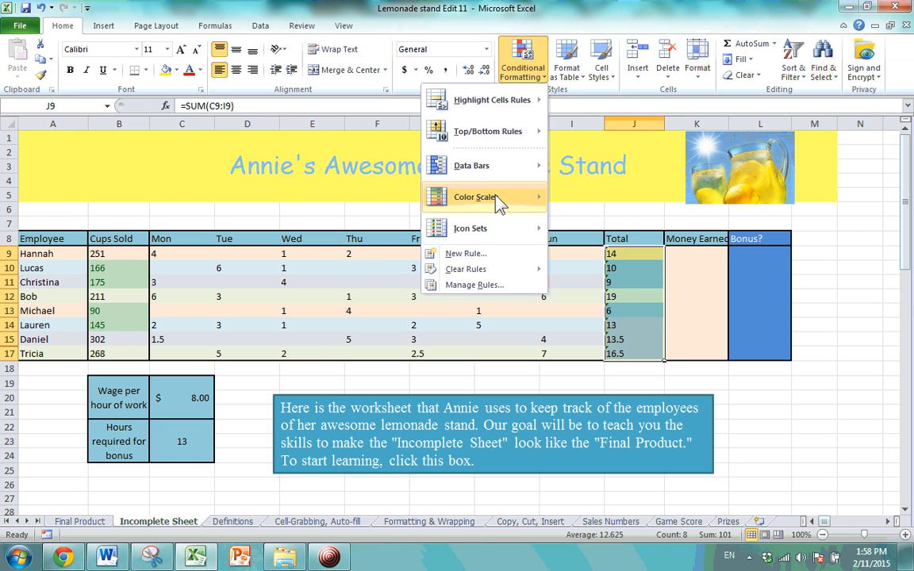
pyautogui.moveTo(476, 197)
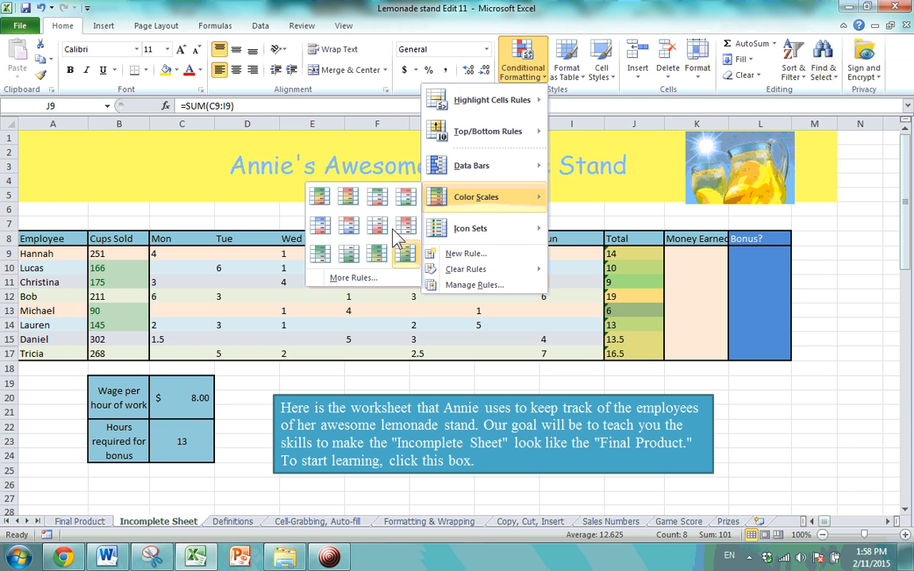
pyautogui.moveTo(474, 230)
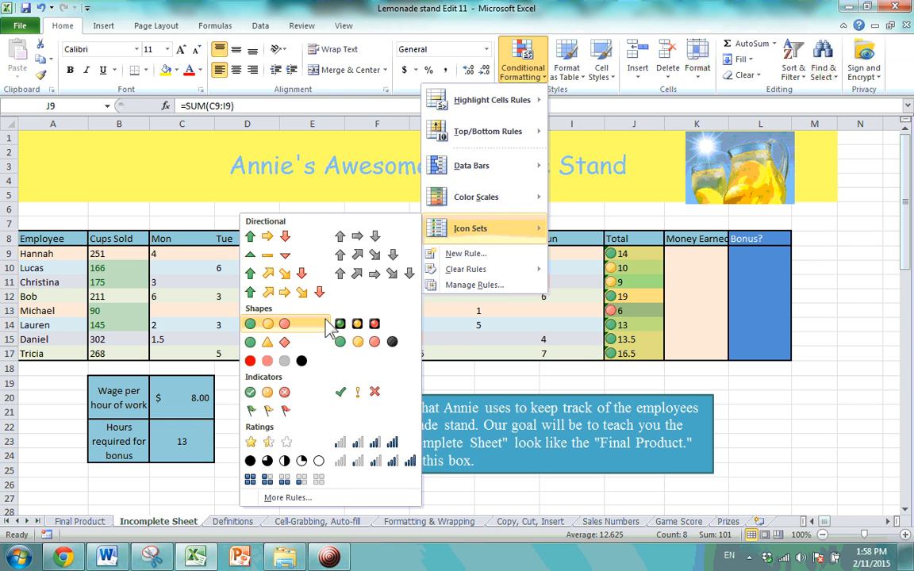
pyautogui.click(287, 390)
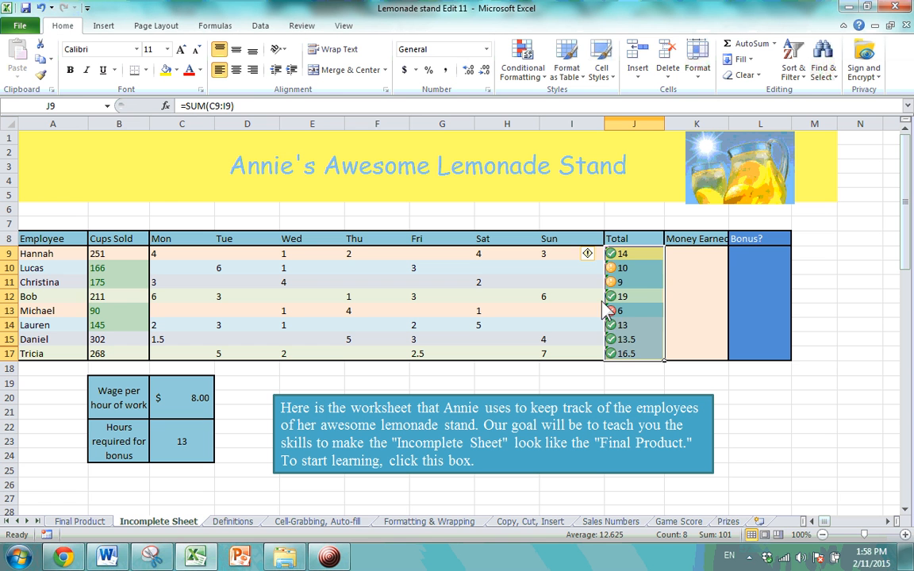
pyautogui.click(632, 325)
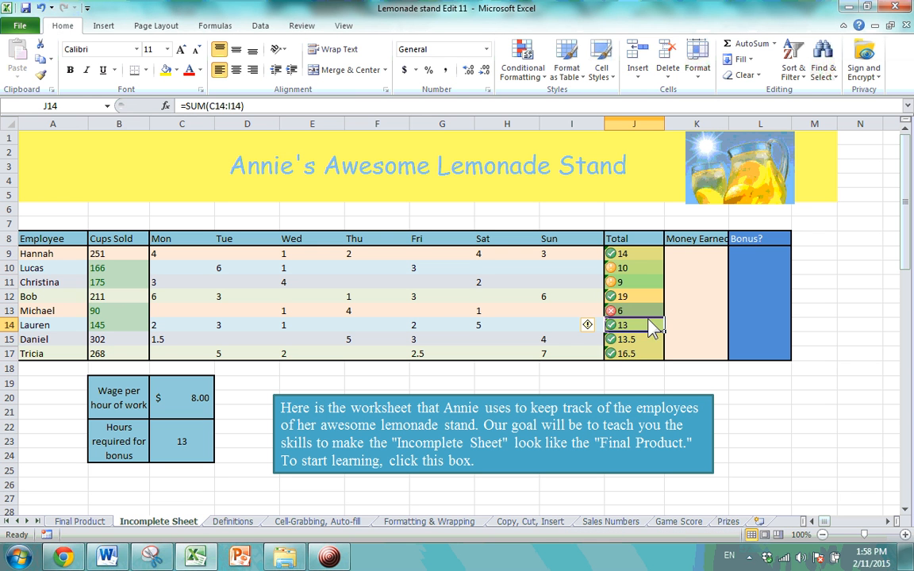
pyautogui.click(630, 357)
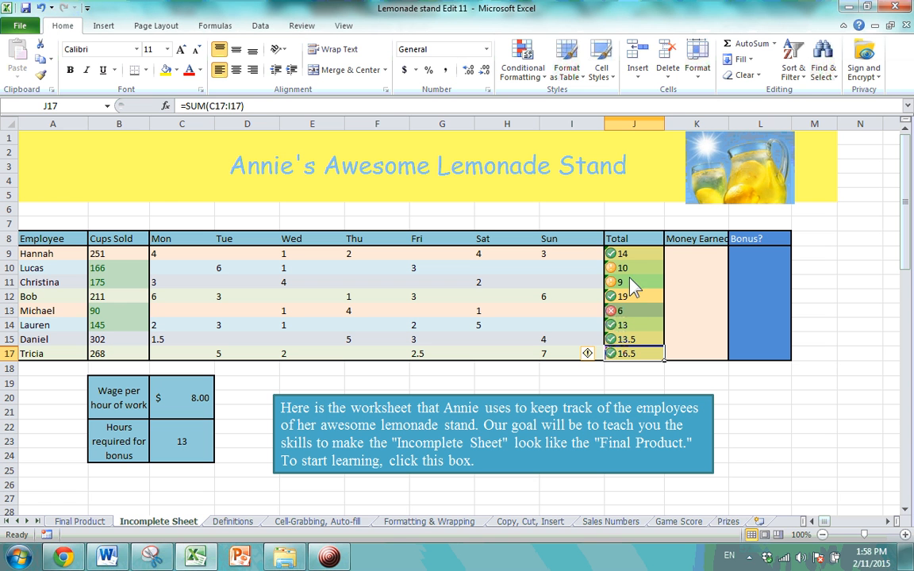
pyautogui.moveTo(635, 255); pyautogui.dragTo(635, 354)
pyautogui.click(522, 73)
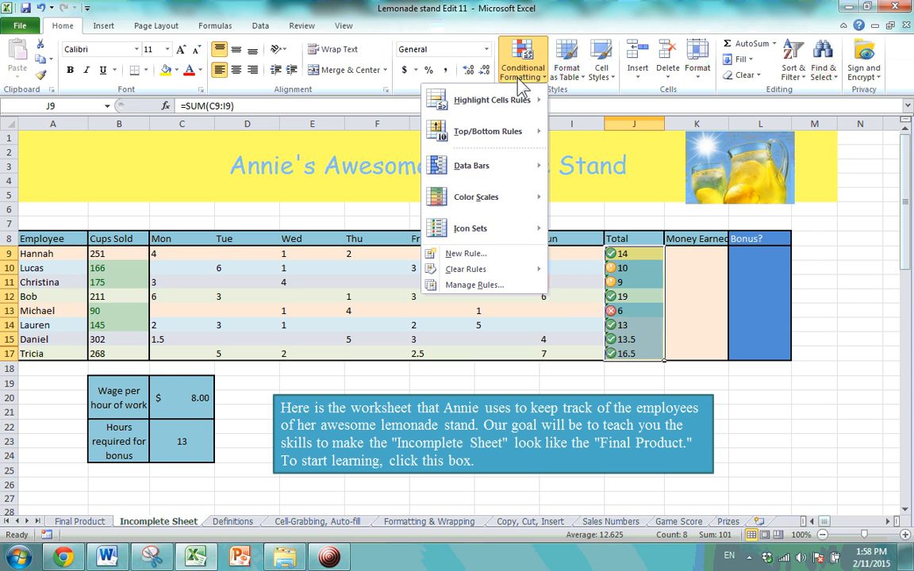
# Clear the conditional formatting rules from J9:J17 so the totals lose their icons.
pyautogui.moveTo(508, 269)
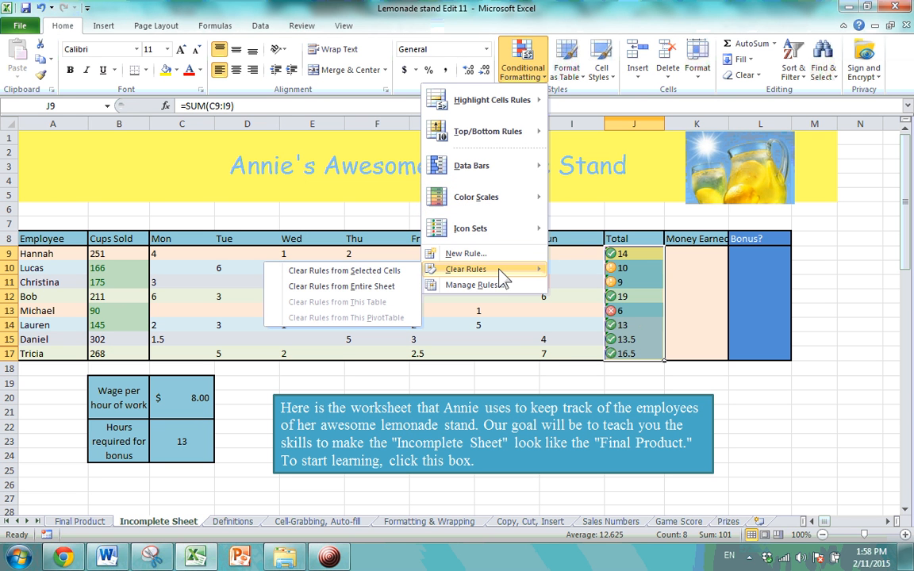
pyautogui.click(386, 272)
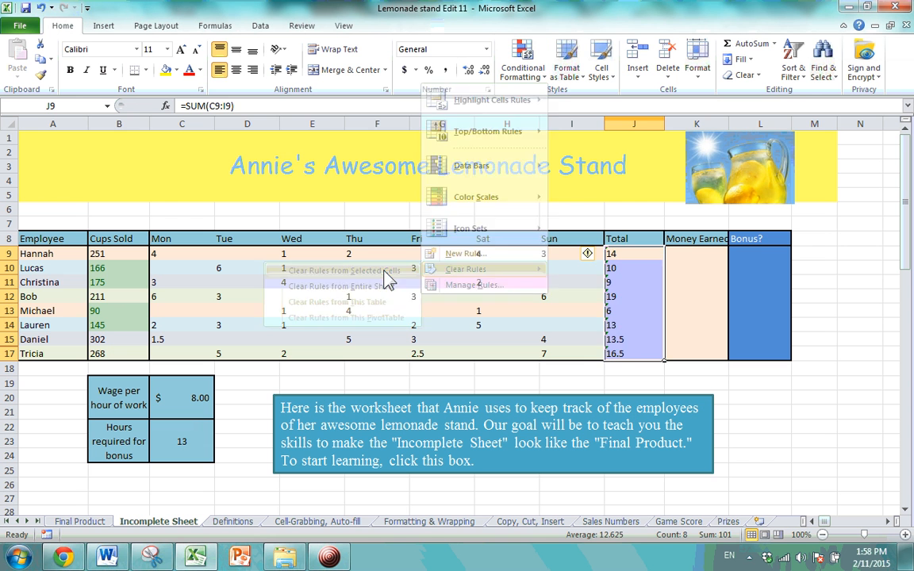
pyautogui.click(683, 369)
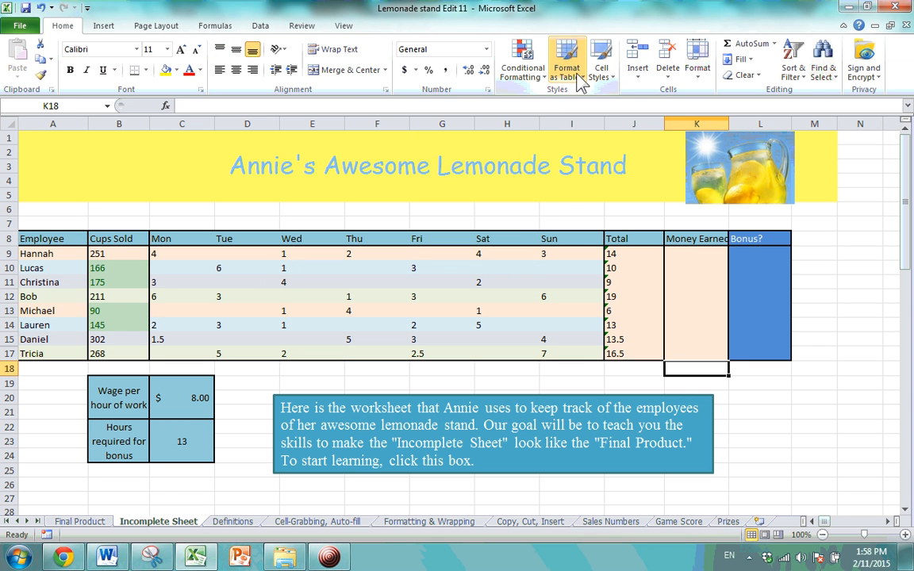
# Inspect daily hour cells E10, F12, F11, F10, G9 and the Tue heading D8.
pyautogui.click(289, 269)
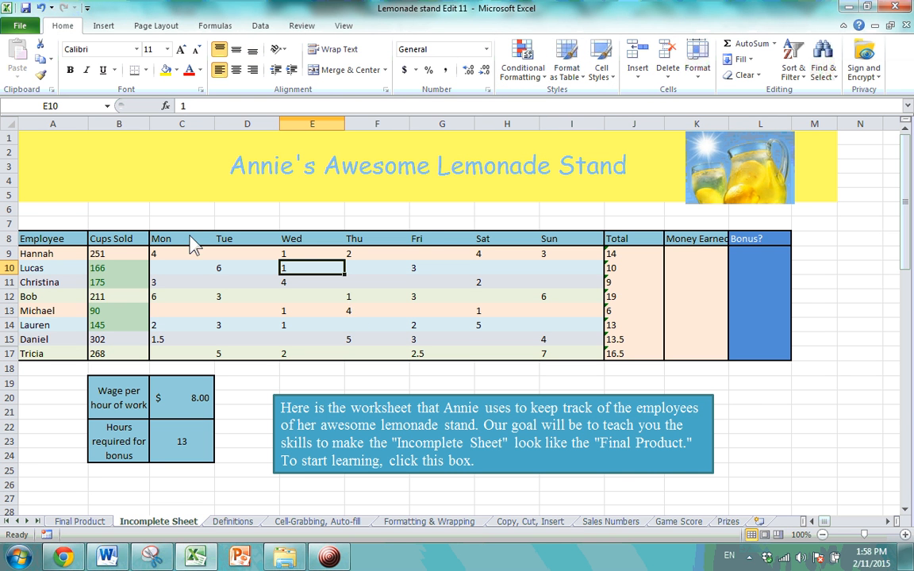
pyautogui.click(409, 299)
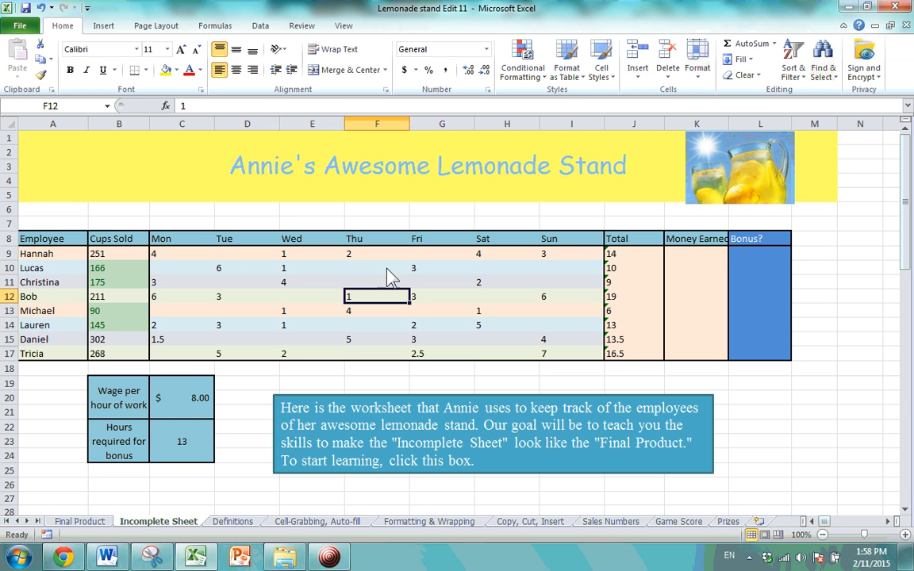
pyautogui.click(384, 284)
pyautogui.click(383, 269)
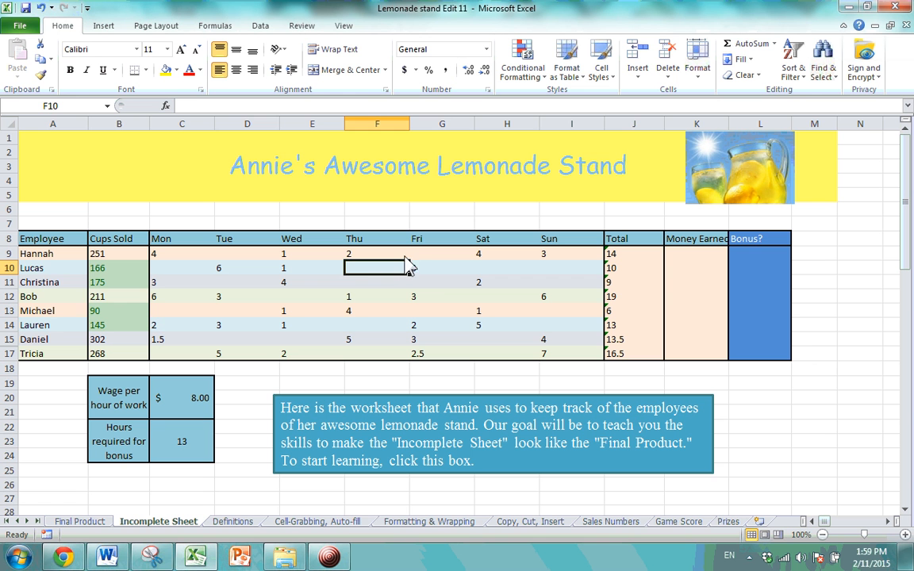
pyautogui.click(441, 282)
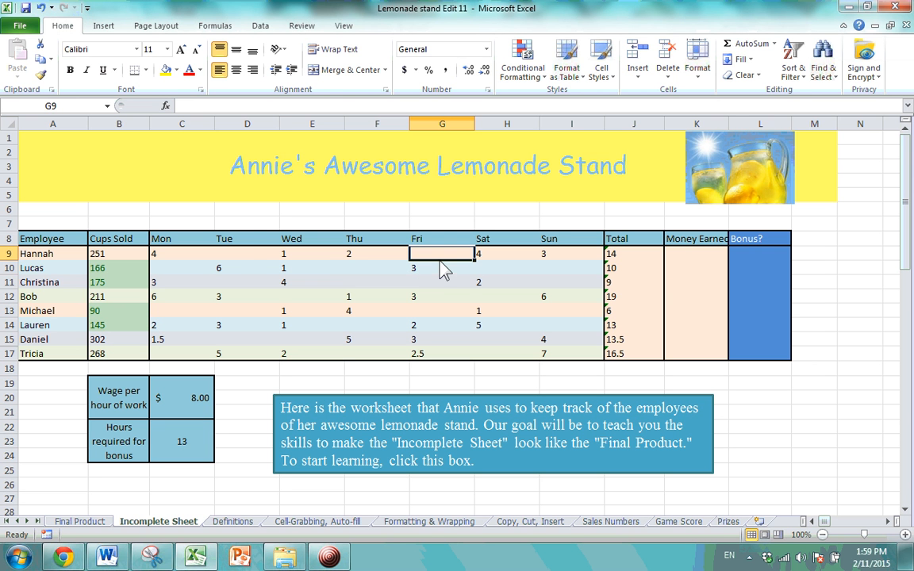
pyautogui.click(241, 240)
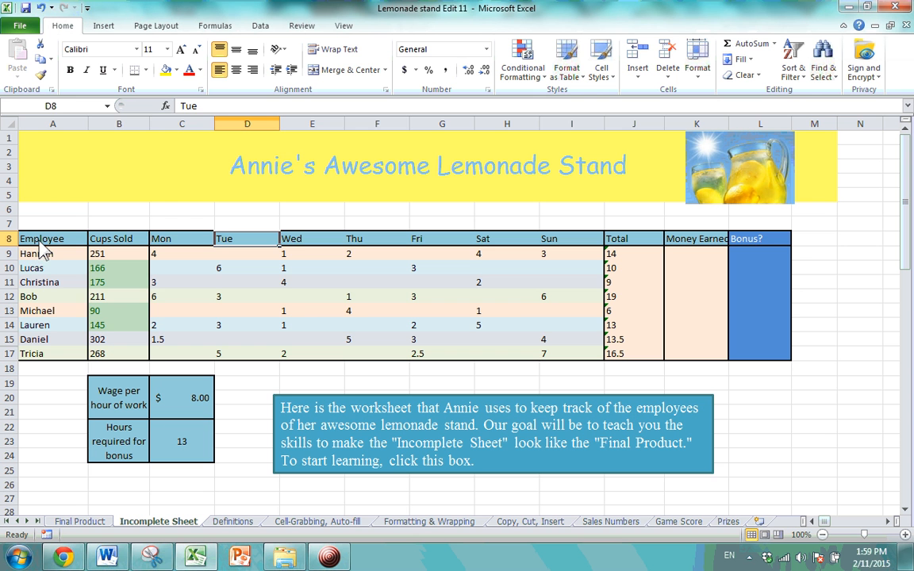
# Copy the employee table A8:L17 and select cell A32 as the destination.
pyautogui.moveTo(38, 242); pyautogui.dragTo(738, 363)
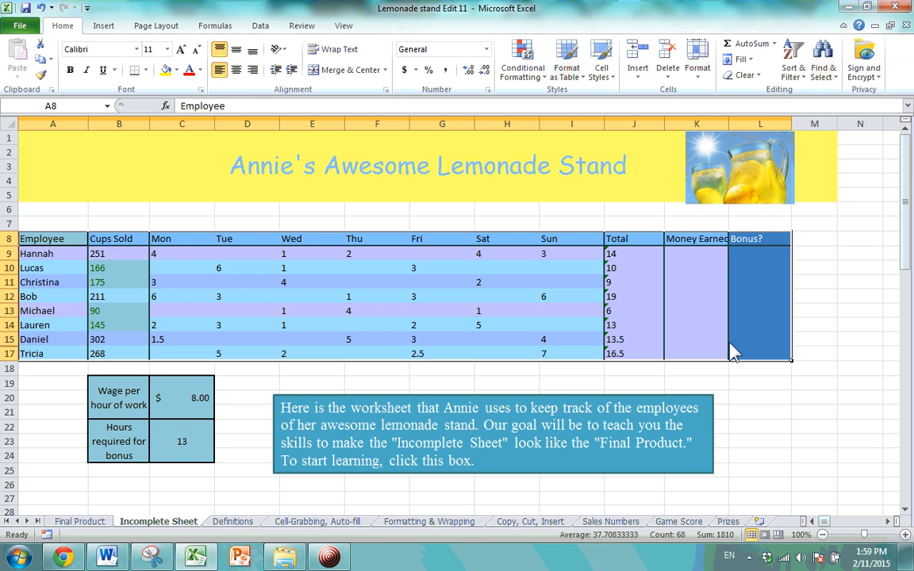
pyautogui.hotkey('ctrl', 'c')
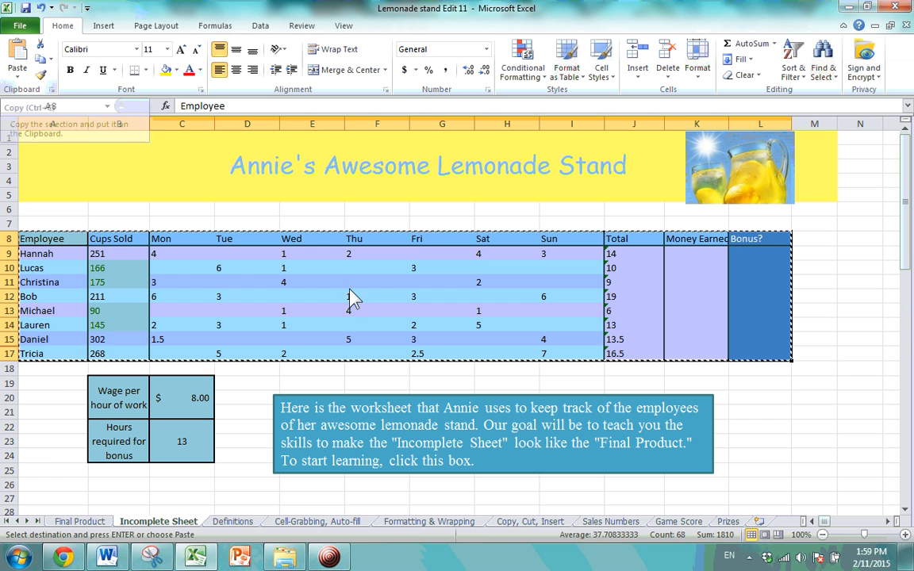
pyautogui.scroll(-9, 198, 198)
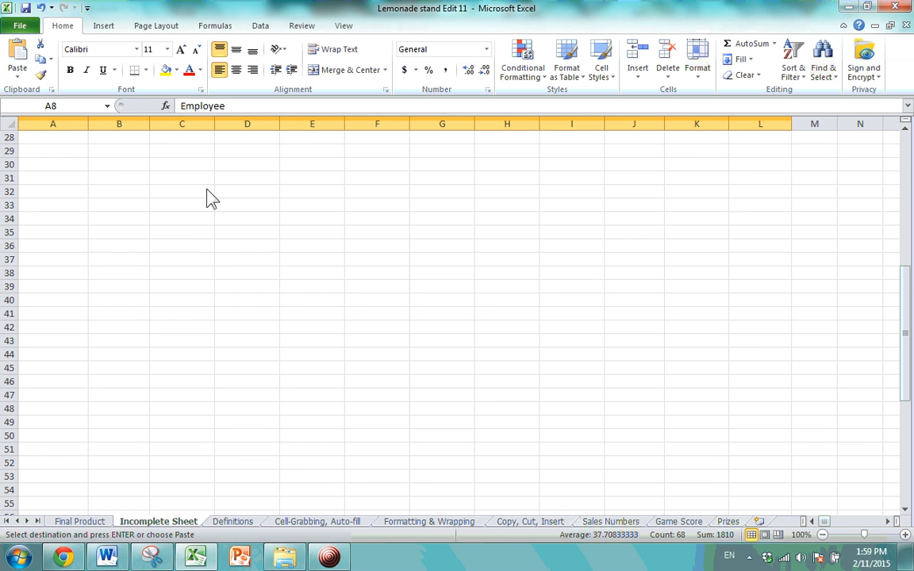
pyautogui.click(72, 193)
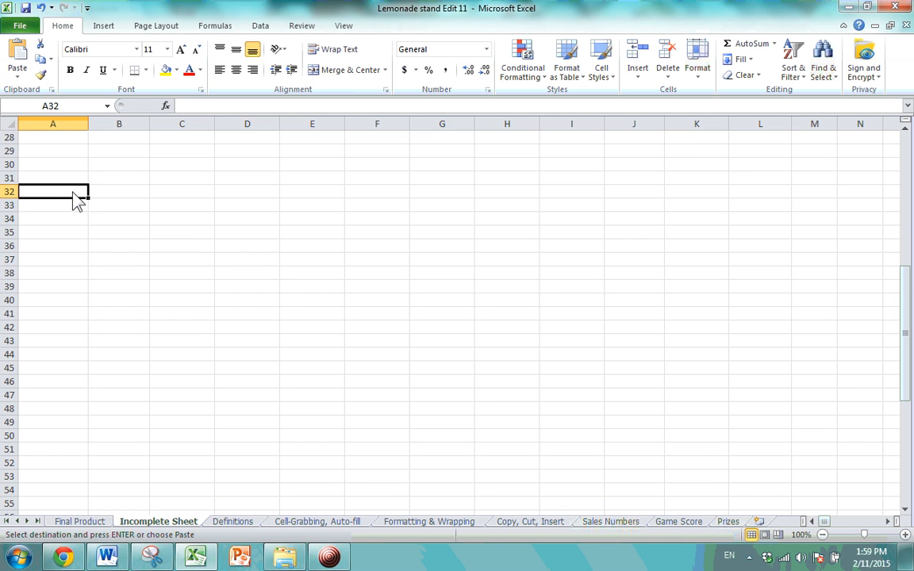
pyautogui.scroll(9, 73, 192)
pyautogui.scroll(-3, 68, 204)
pyautogui.scroll(-6, 69, 207)
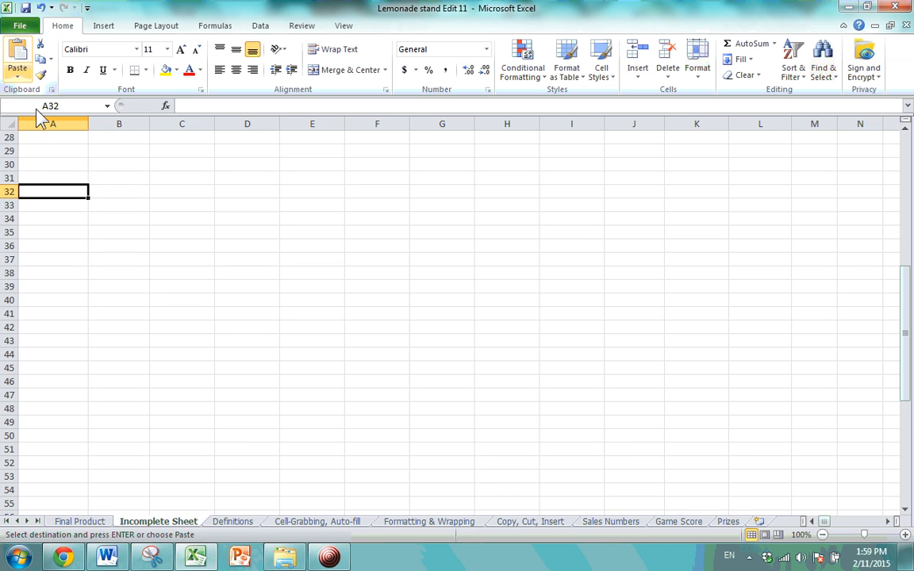
# Paste only the formulas of the copied table at A32, then return to A32.
pyautogui.rightClick(72, 198)
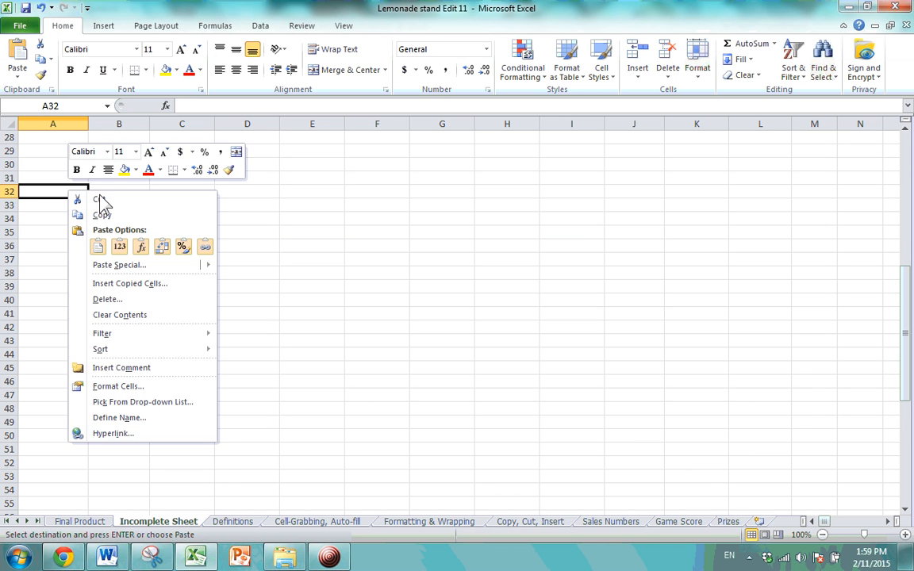
pyautogui.press('Escape')
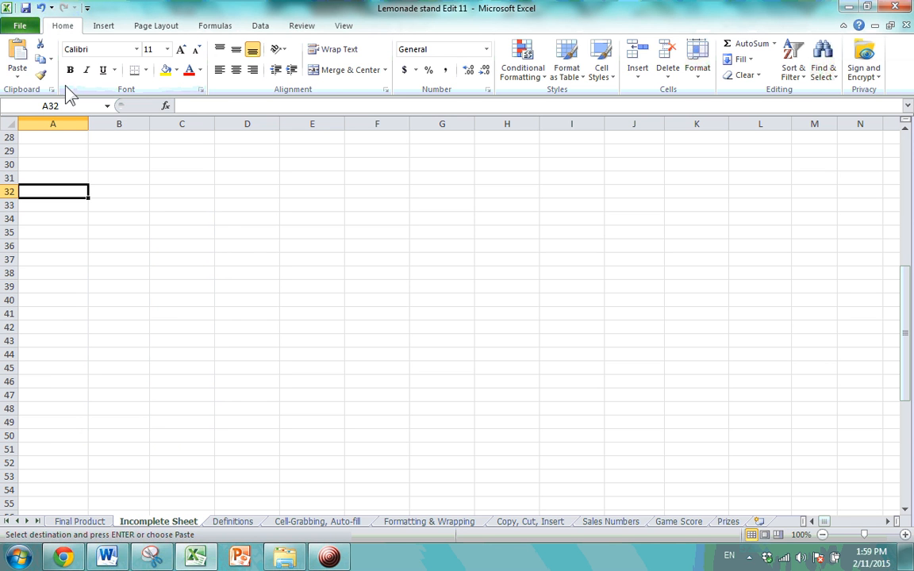
pyautogui.click(16, 77)
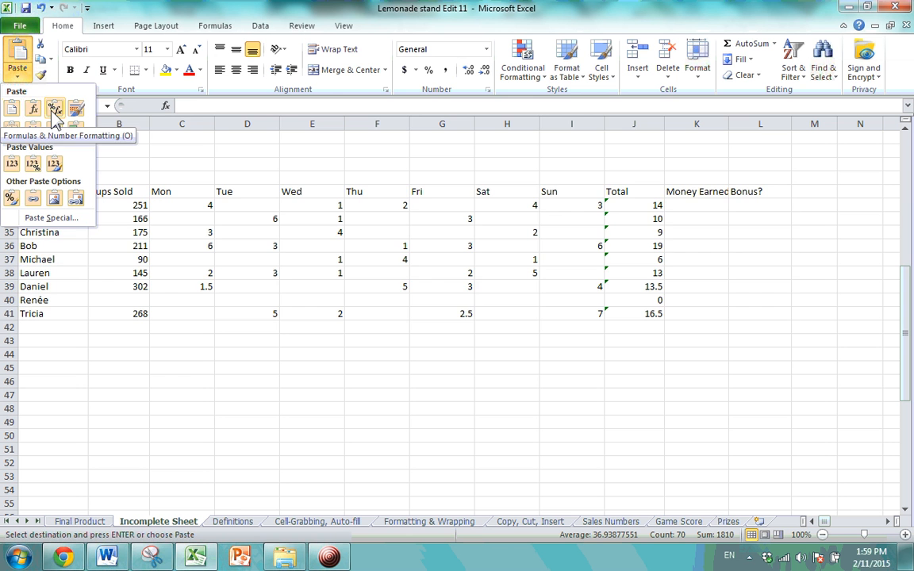
pyautogui.click(35, 112)
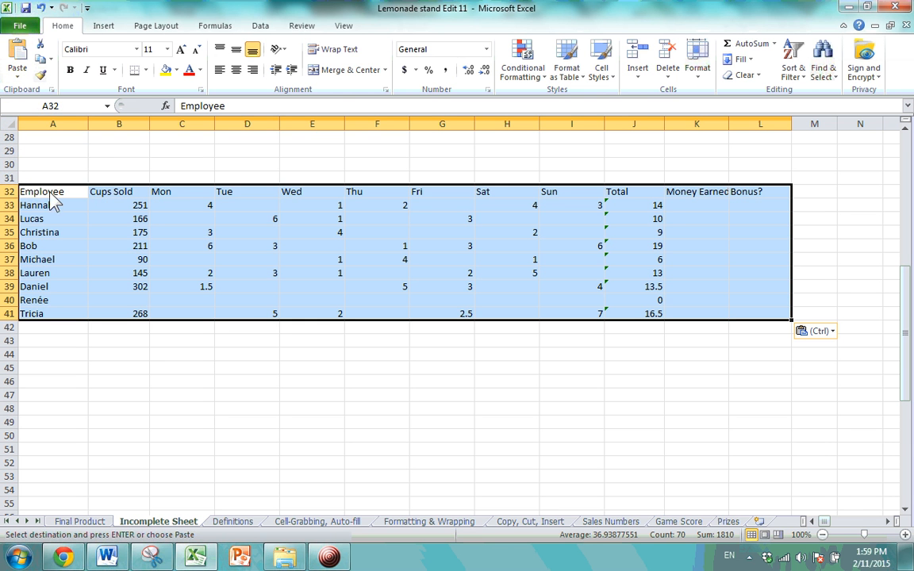
pyautogui.rightClick(52, 204)
pyautogui.click(101, 251)
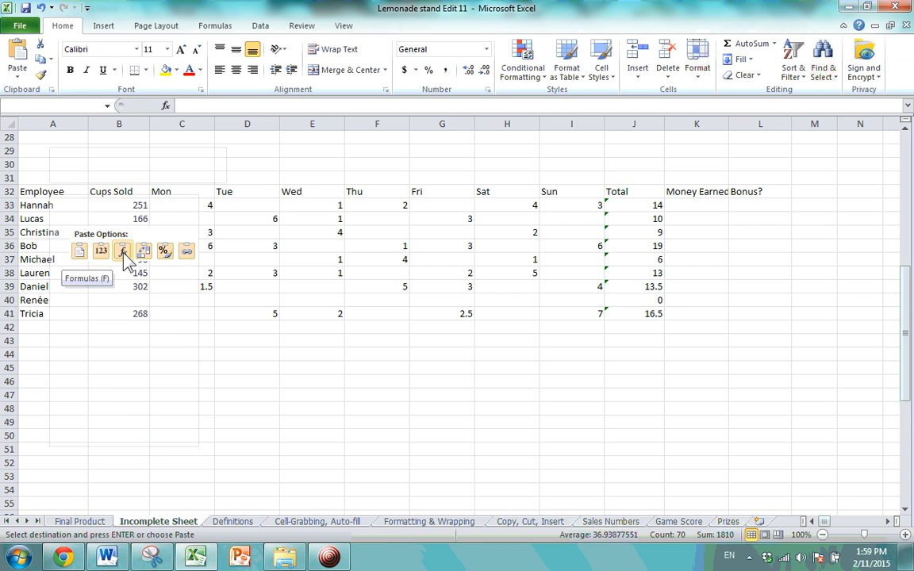
pyautogui.click(252, 356)
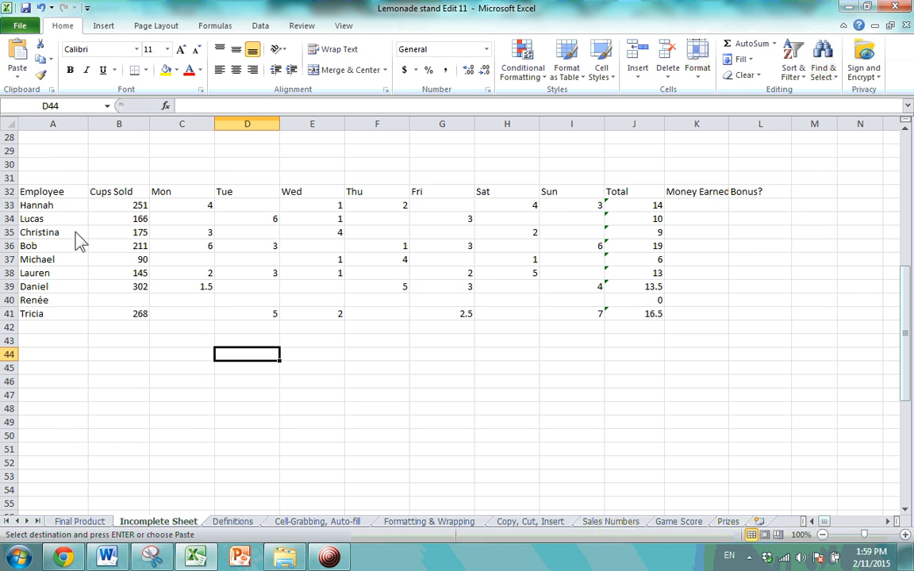
pyautogui.click(63, 195)
pyautogui.scroll(9, 69, 264)
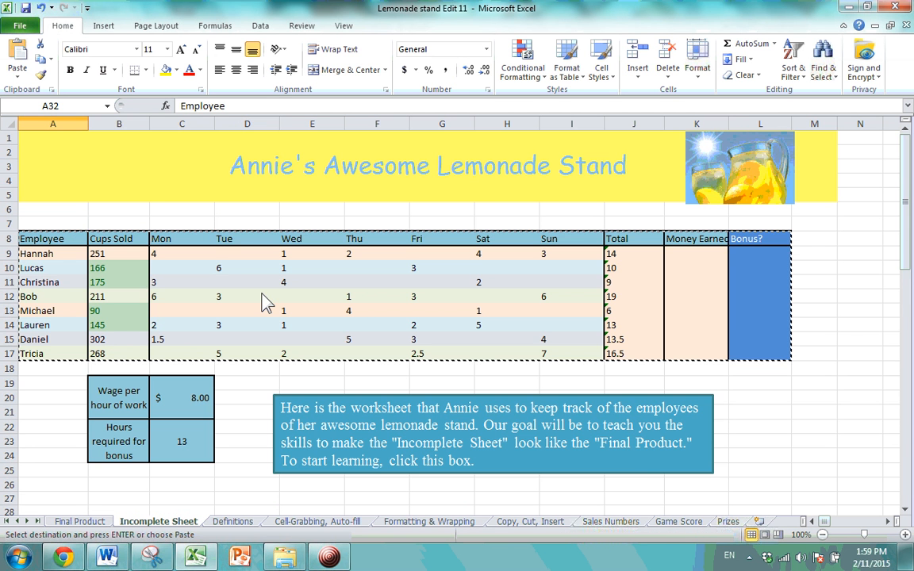
# Cancel the pending copy marquee around the original employee table.
pyautogui.scroll(-6, 266, 302)
pyautogui.click(252, 322)
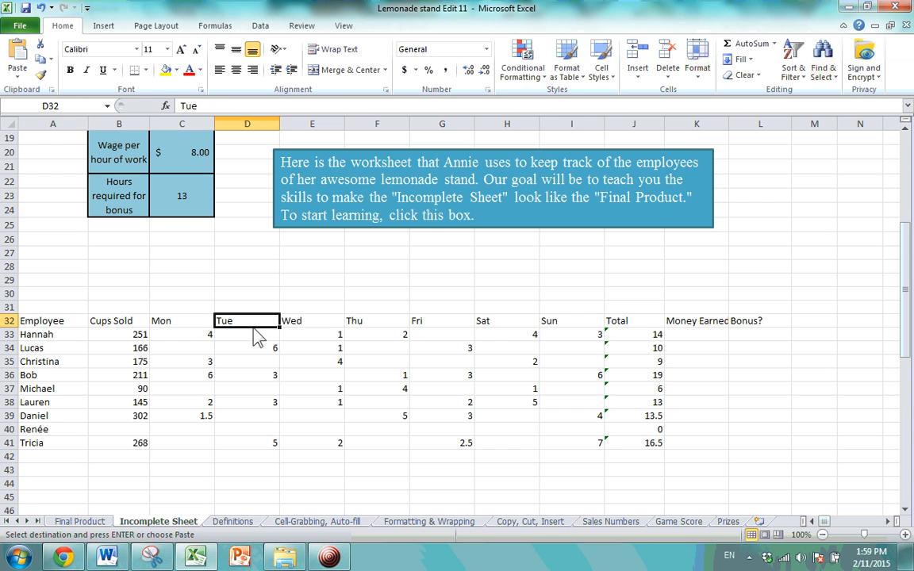
pyautogui.scroll(6, 250, 372)
pyautogui.click(55, 242)
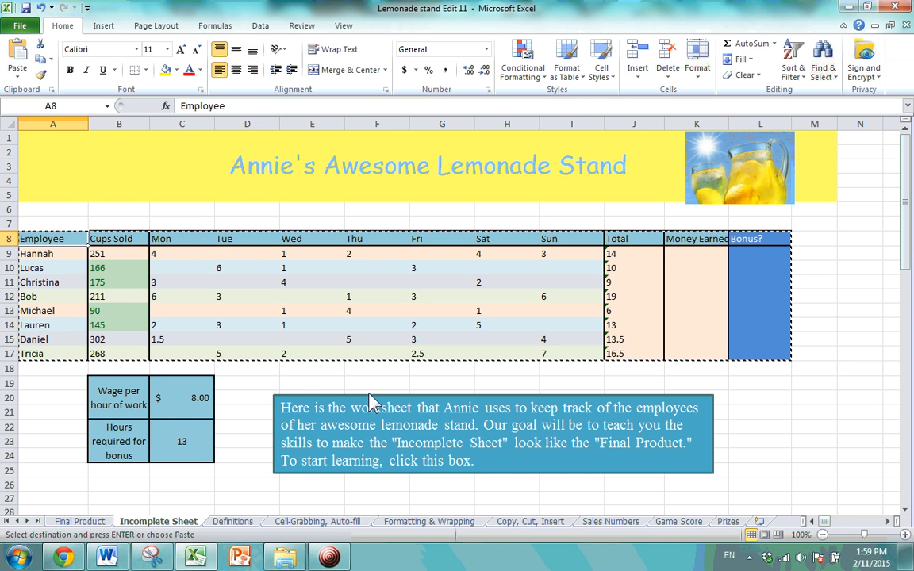
pyautogui.click(315, 383)
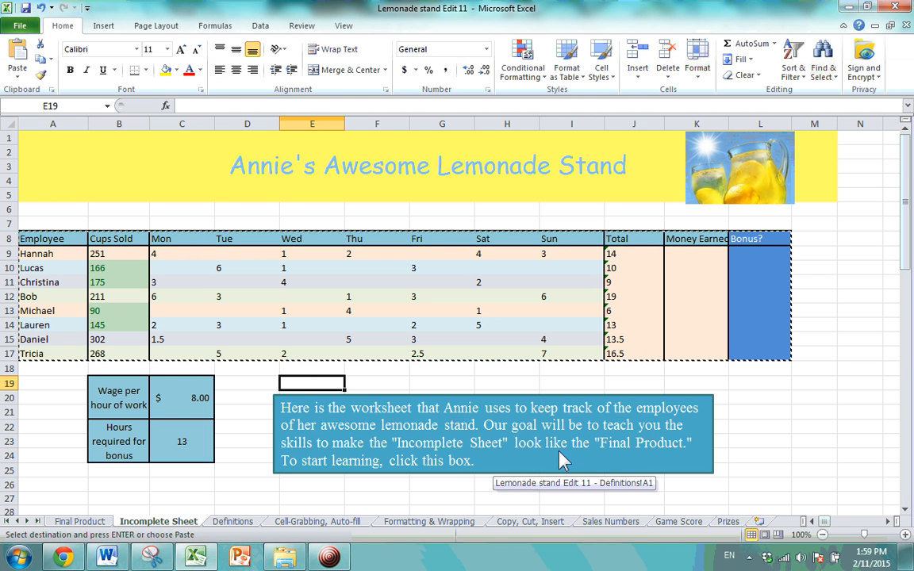
pyautogui.press('Escape')
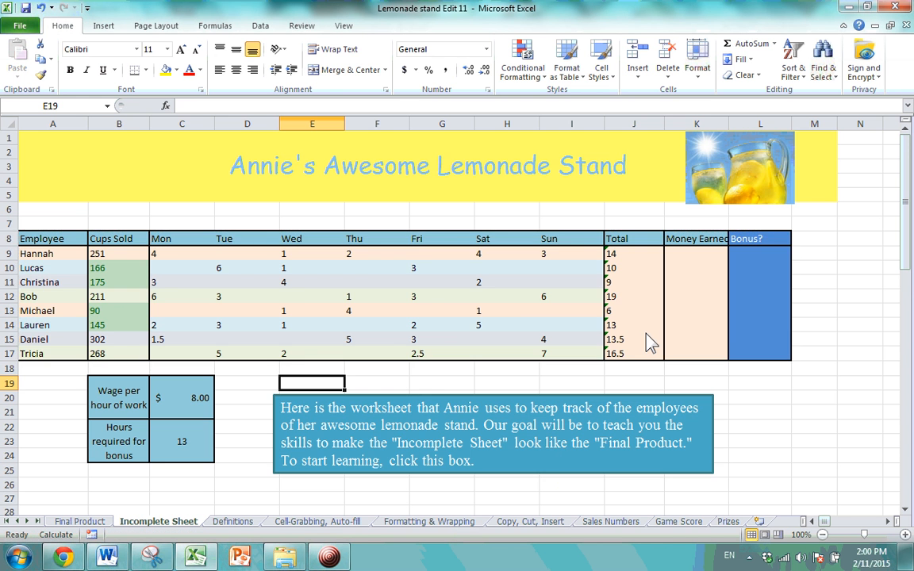
# Check the copied table's Total formulas in rows 37 and 38.
pyautogui.scroll(-4, 548, 309)
pyautogui.scroll(4, 530, 298)
pyautogui.scroll(-9, 262, 255)
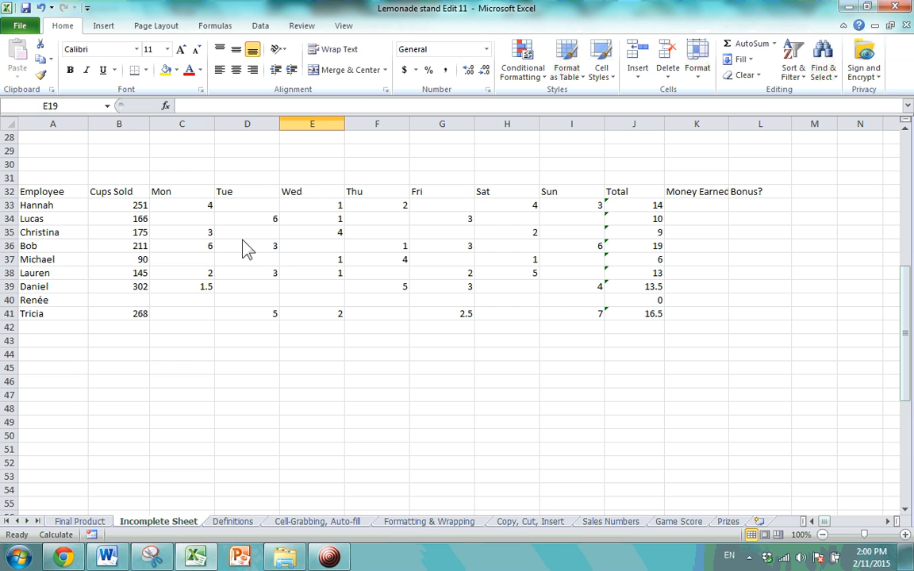
pyautogui.click(51, 196)
pyautogui.click(289, 284)
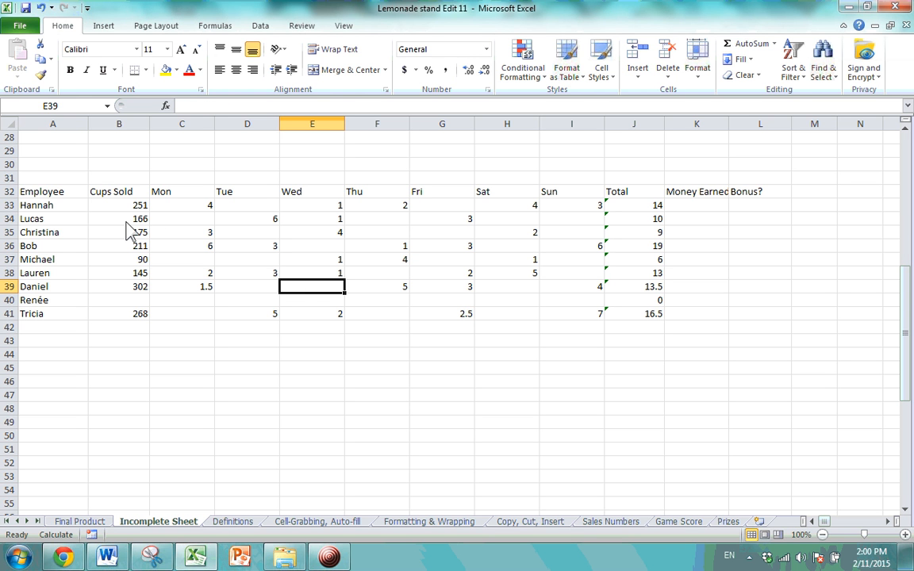
pyautogui.click(644, 262)
pyautogui.click(645, 275)
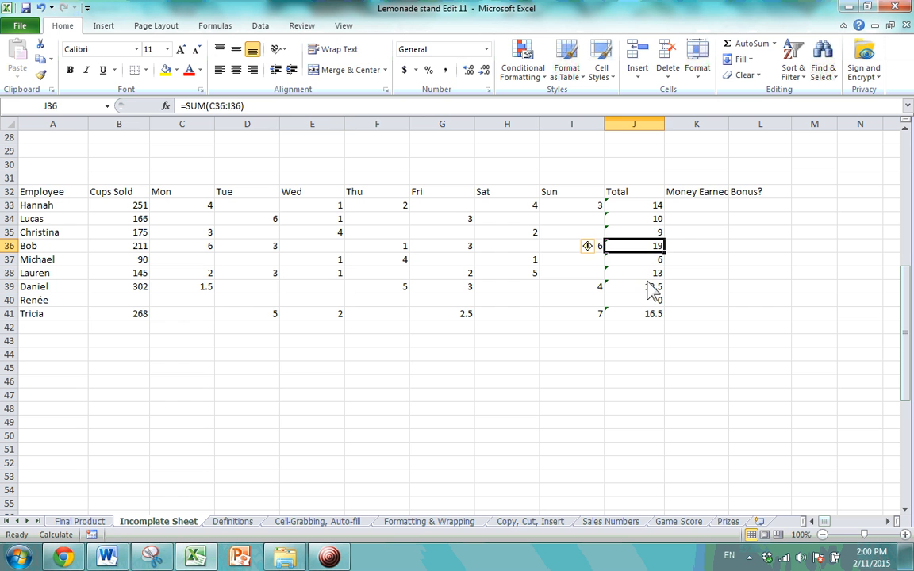
pyautogui.click(549, 277)
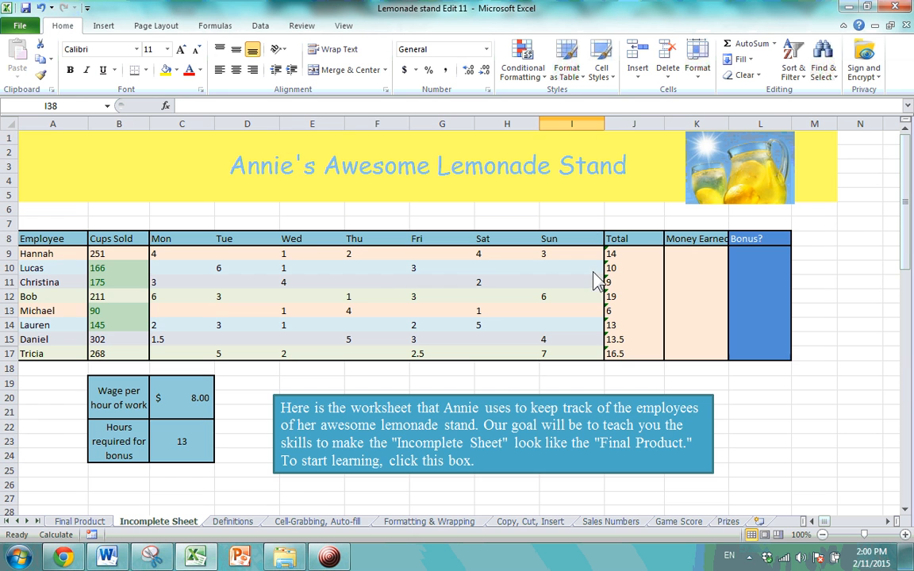
# Select row A13:J13 in the original table, then cell C35 in the copy.
pyautogui.click(503, 269)
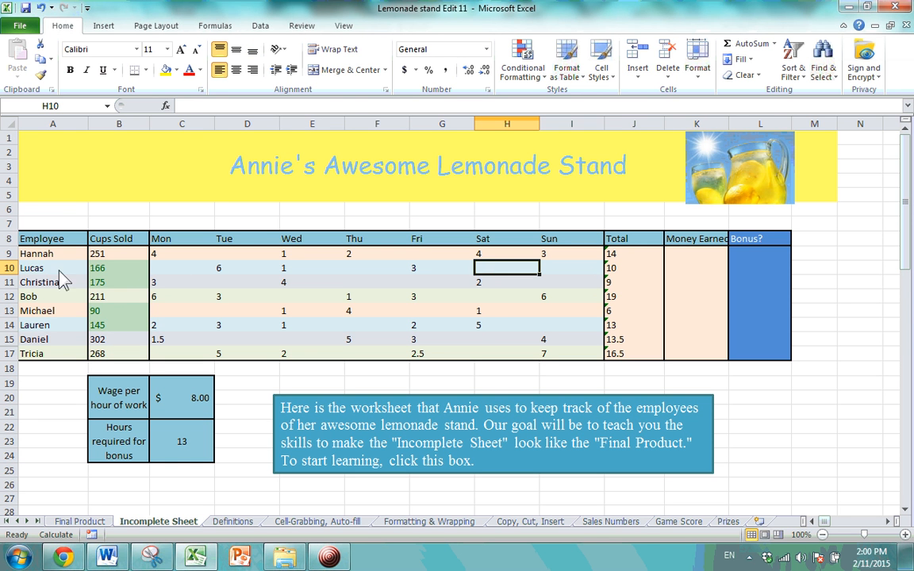
pyautogui.moveTo(38, 282); pyautogui.dragTo(540, 286)
pyautogui.moveTo(55, 312); pyautogui.dragTo(626, 321)
pyautogui.click(442, 310)
pyautogui.scroll(-9, 436, 277)
pyautogui.click(188, 235)
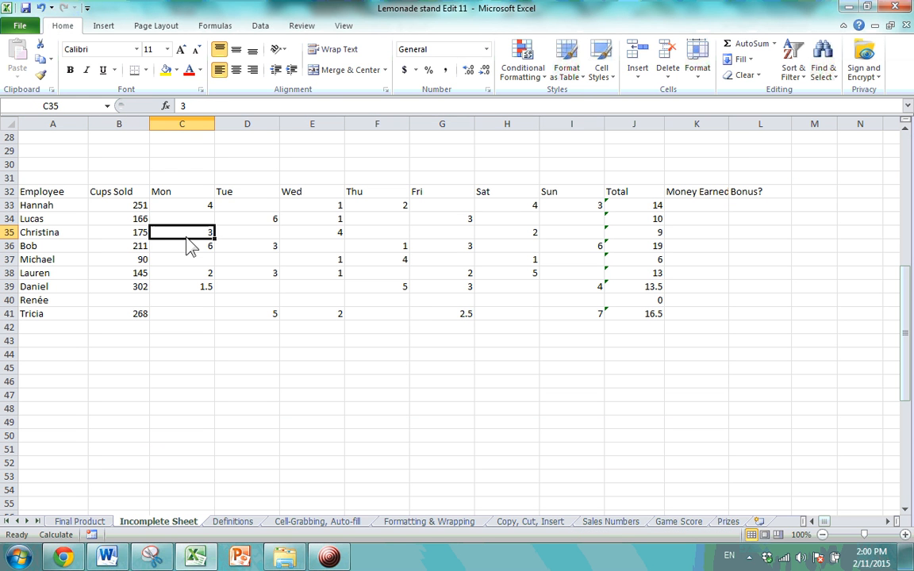
# Choose the purple Medium table style from the Format as Table gallery.
pyautogui.click(583, 80)
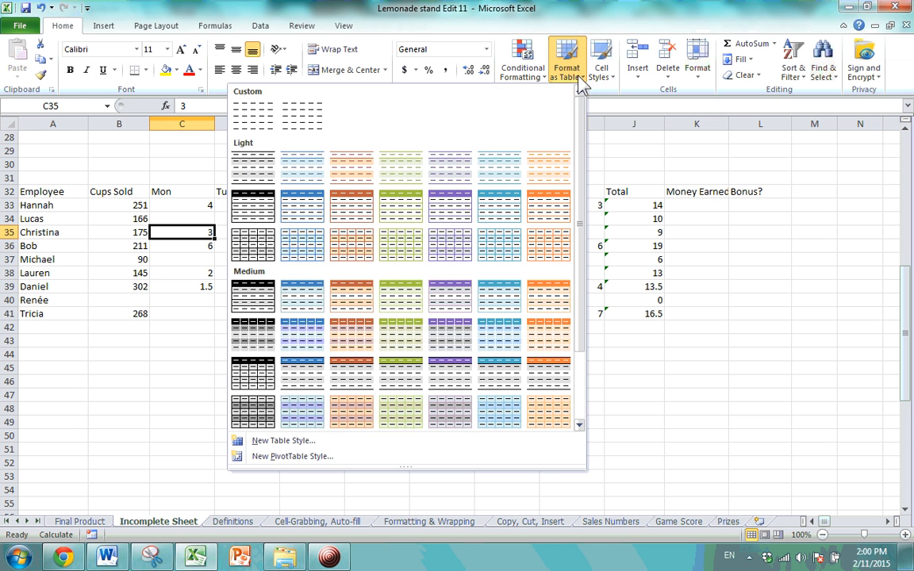
pyautogui.moveTo(579, 149); pyautogui.dragTo(581, 238)
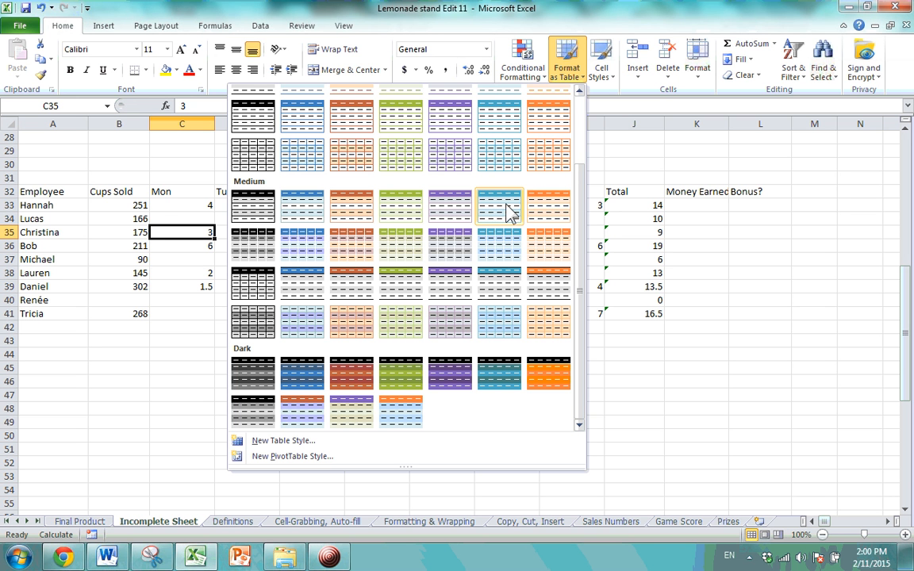
pyautogui.click(444, 208)
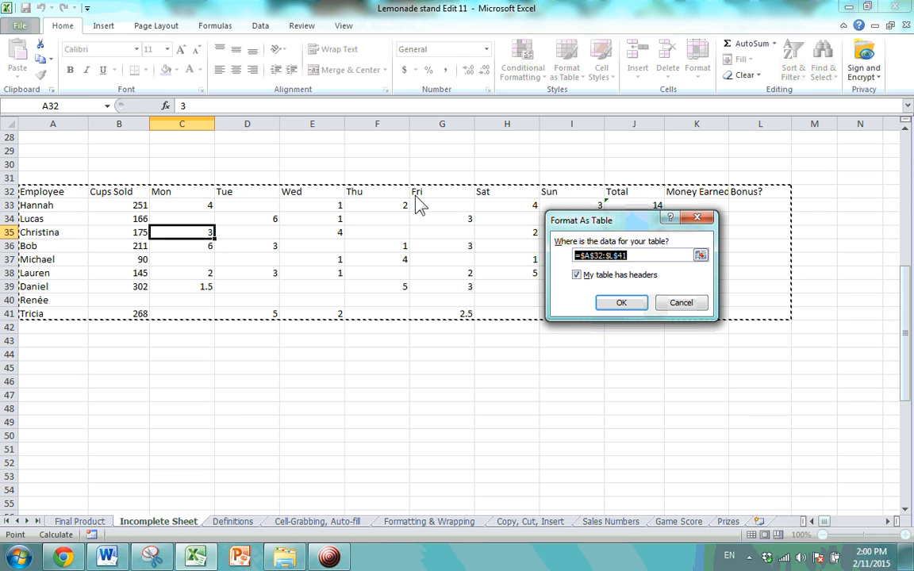
# Set the table range to $A$32:$K$41 with headers and create the table.
pyautogui.click(119, 193)
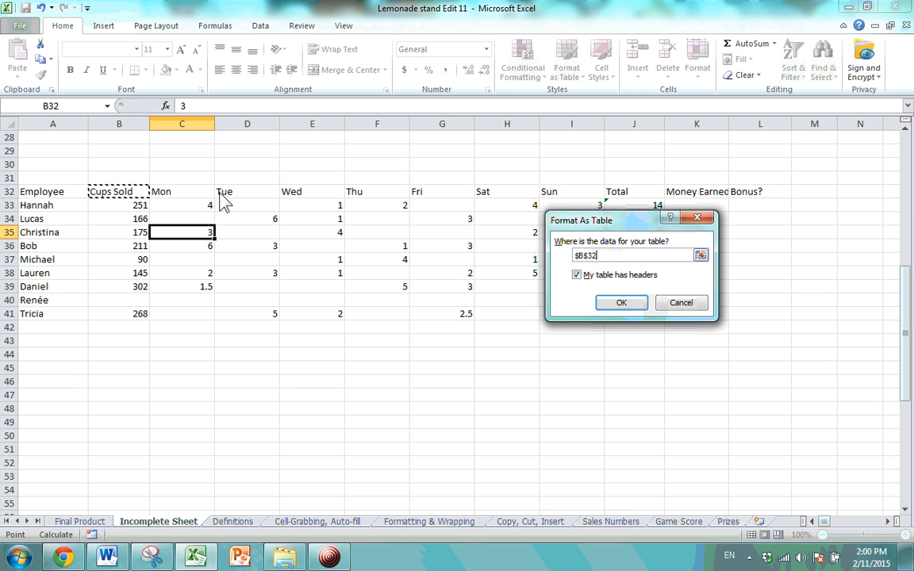
pyautogui.click(307, 192)
pyautogui.click(358, 192)
pyautogui.click(471, 193)
pyautogui.click(485, 192)
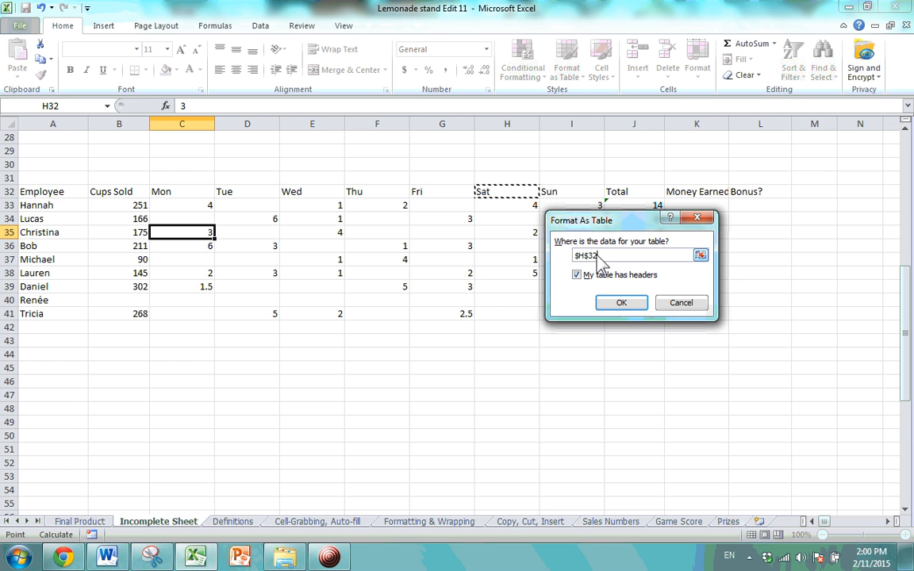
pyautogui.moveTo(618, 255); pyautogui.dragTo(530, 254)
pyautogui.moveTo(39, 190); pyautogui.dragTo(686, 326)
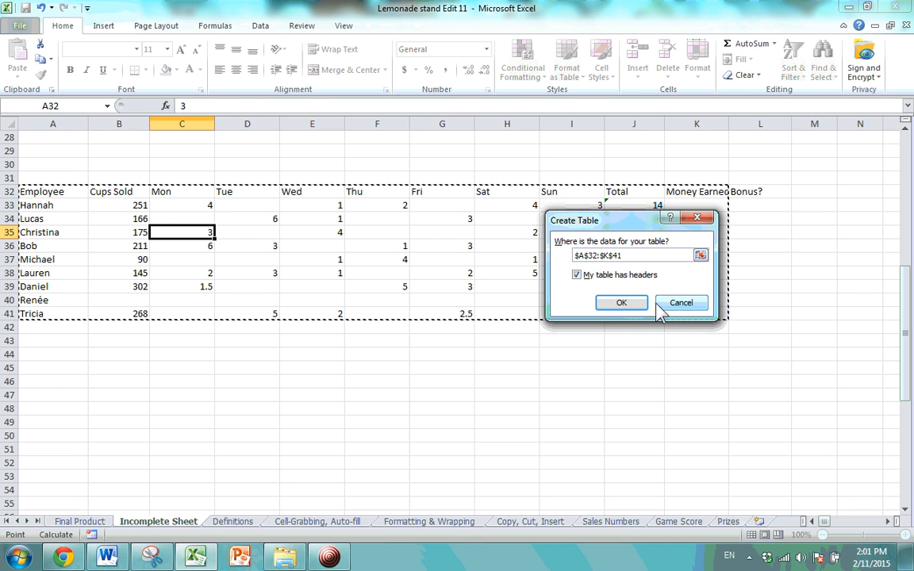
pyautogui.click(622, 303)
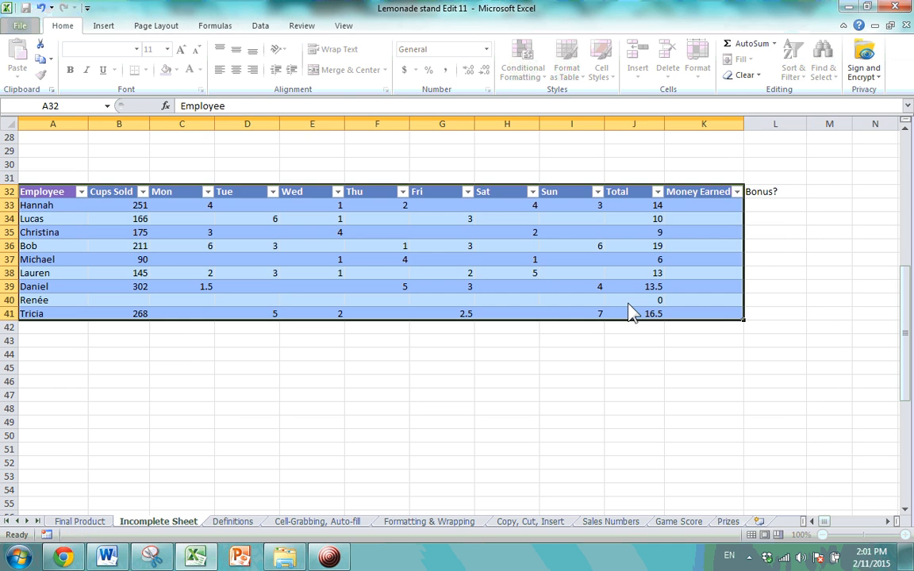
pyautogui.click(532, 263)
pyautogui.click(525, 230)
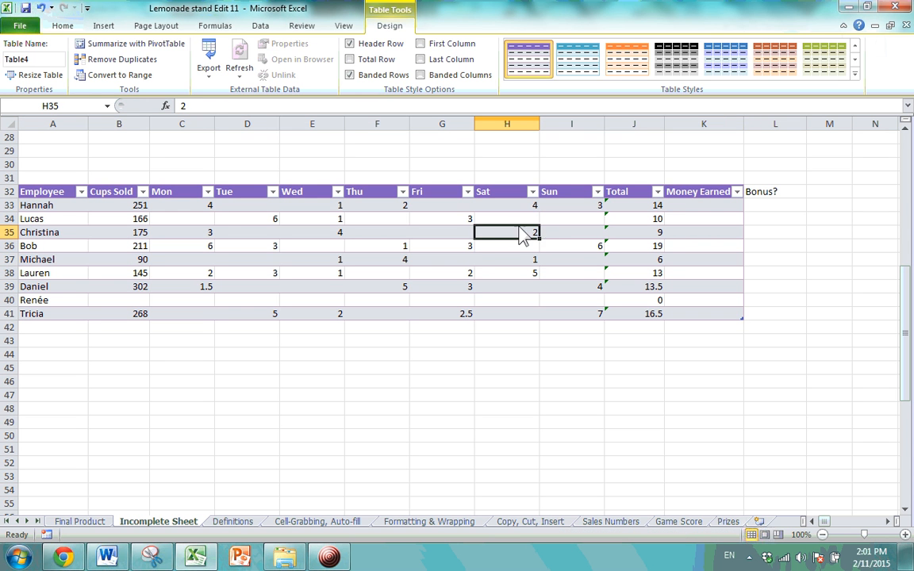
pyautogui.press('Up')
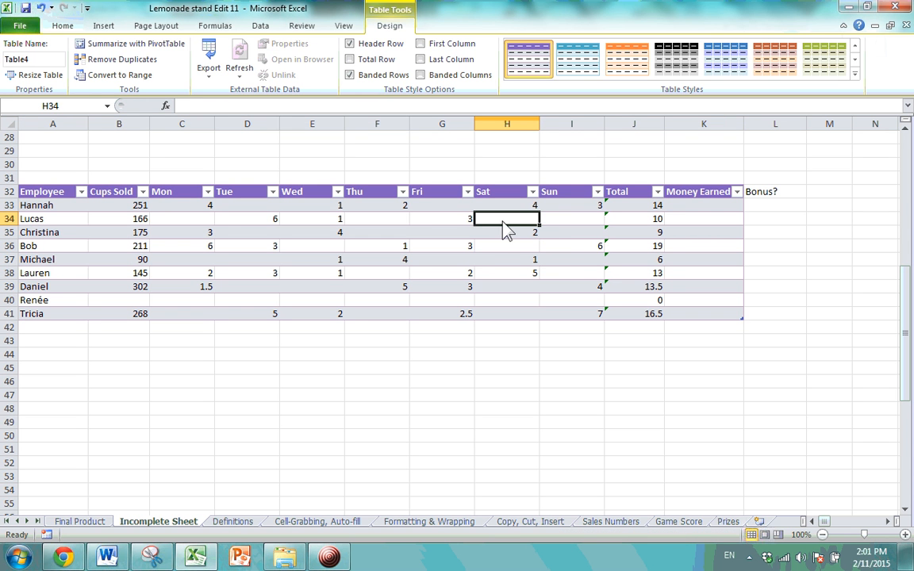
pyautogui.click(591, 273)
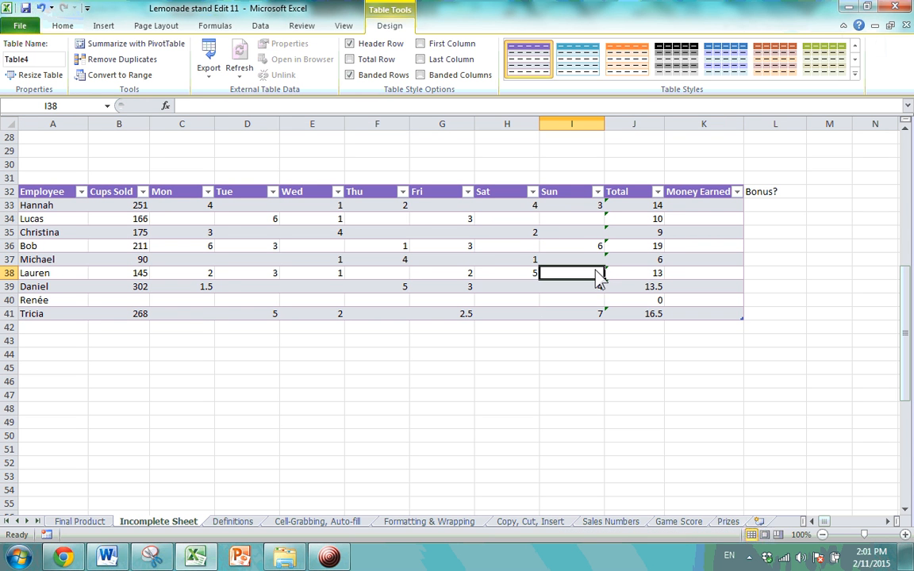
pyautogui.click(686, 395)
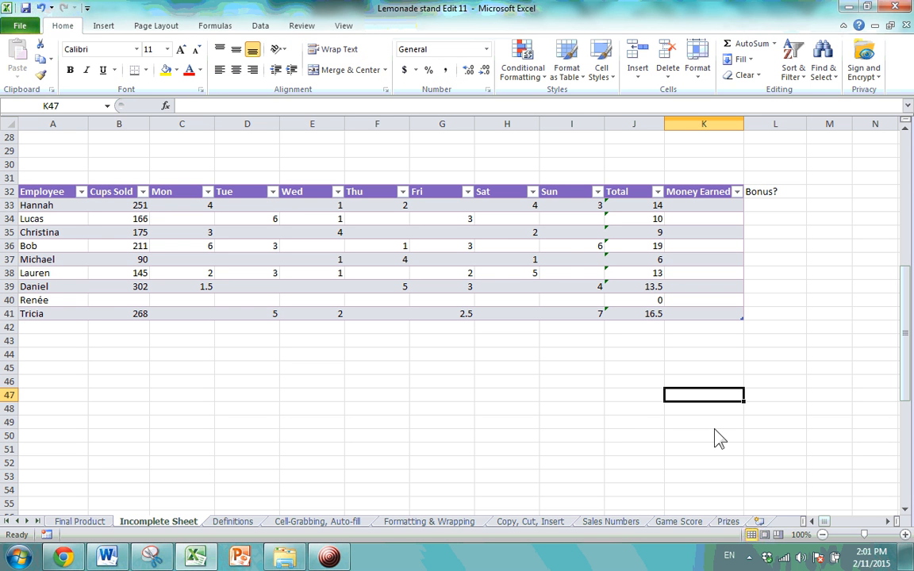
pyautogui.click(516, 272)
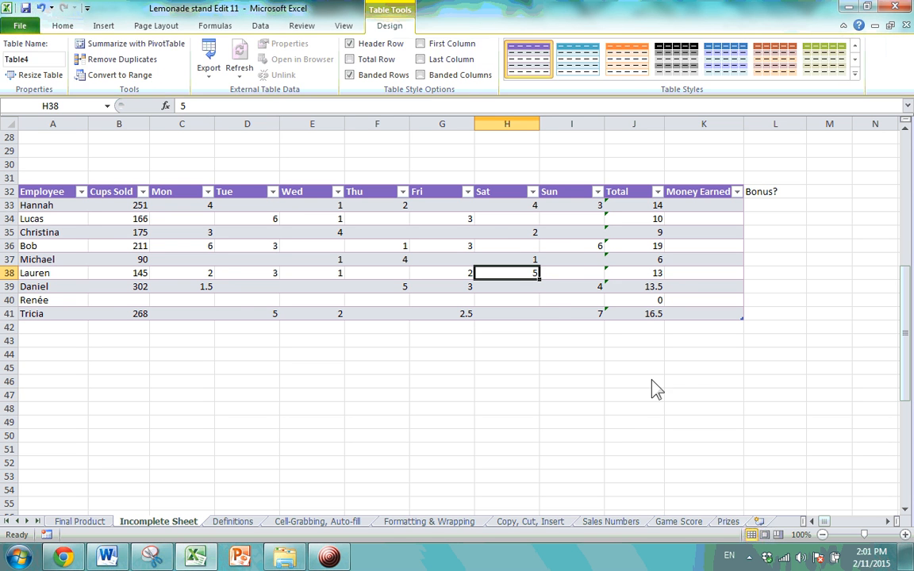
pyautogui.click(557, 302)
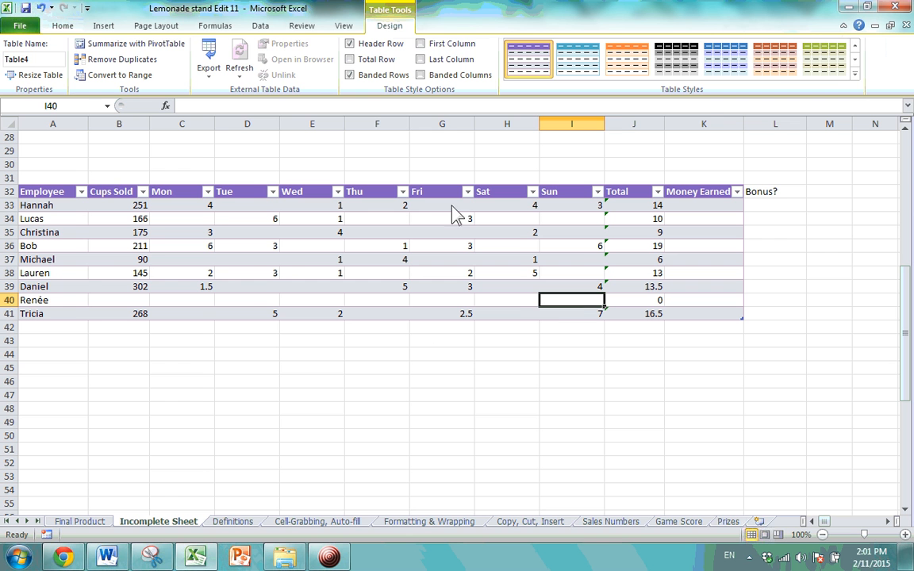
pyautogui.click(517, 238)
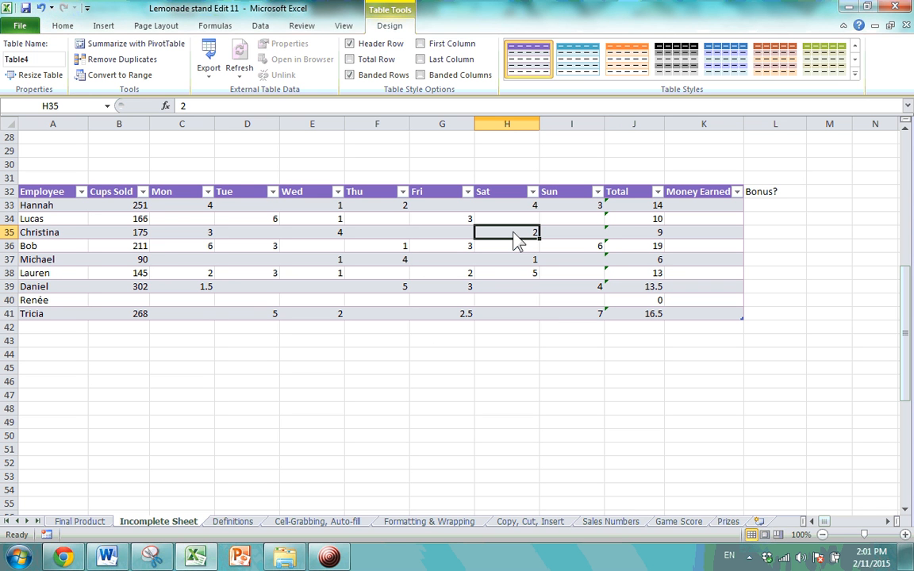
pyautogui.click(467, 192)
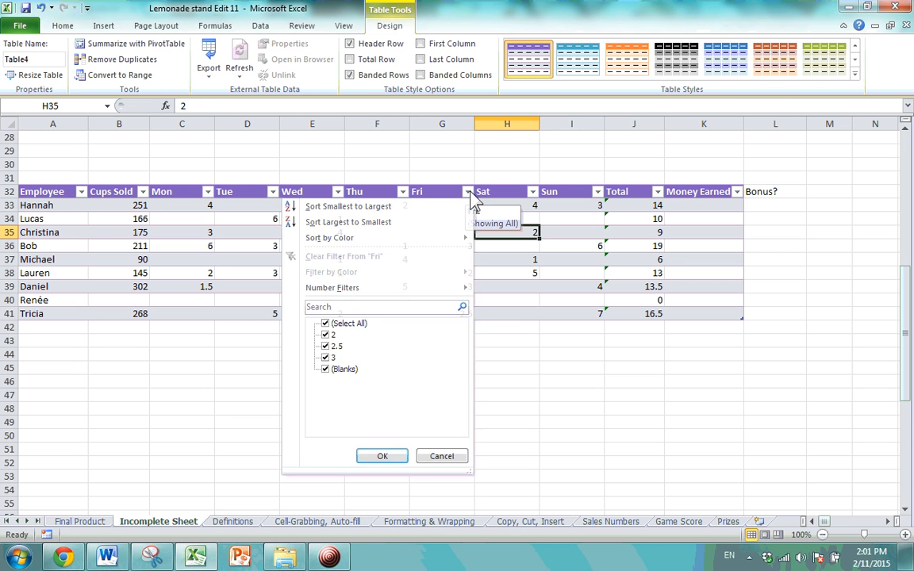
pyautogui.press('Escape')
pyautogui.click(572, 370)
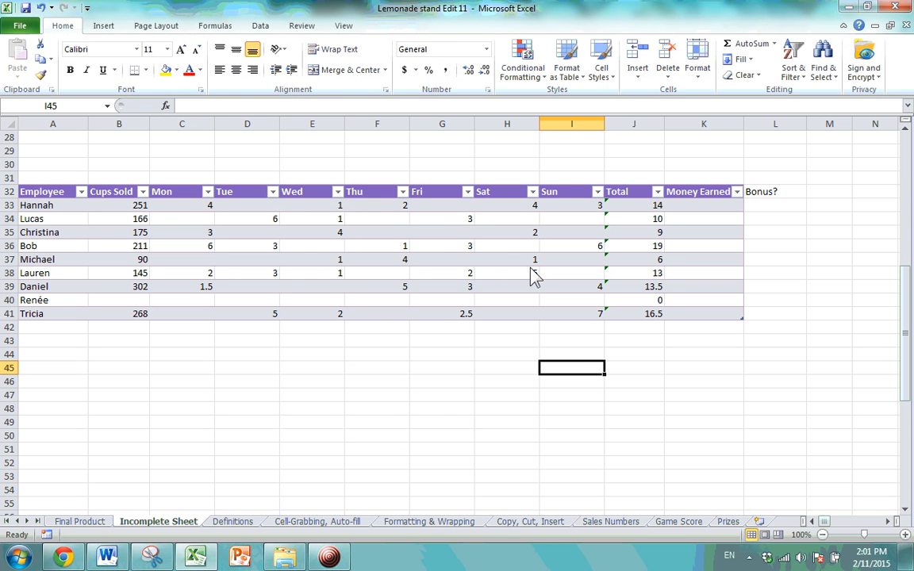
pyautogui.click(513, 276)
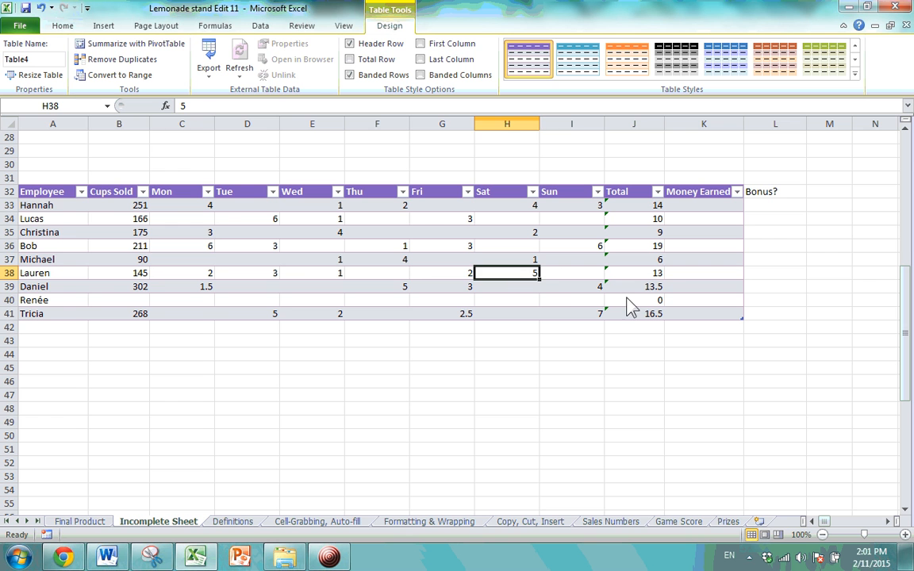
pyautogui.click(200, 246)
pyautogui.click(52, 206)
pyautogui.click(63, 260)
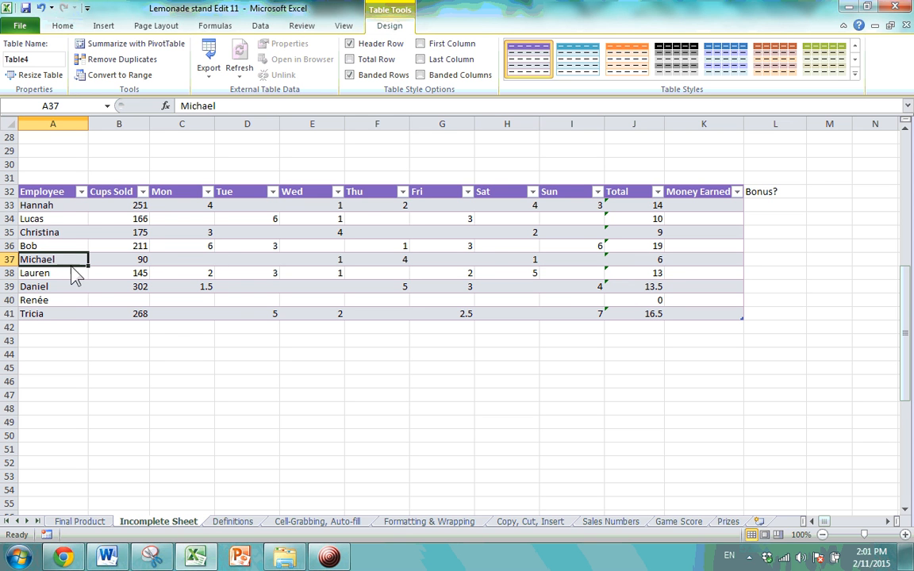
pyautogui.click(322, 263)
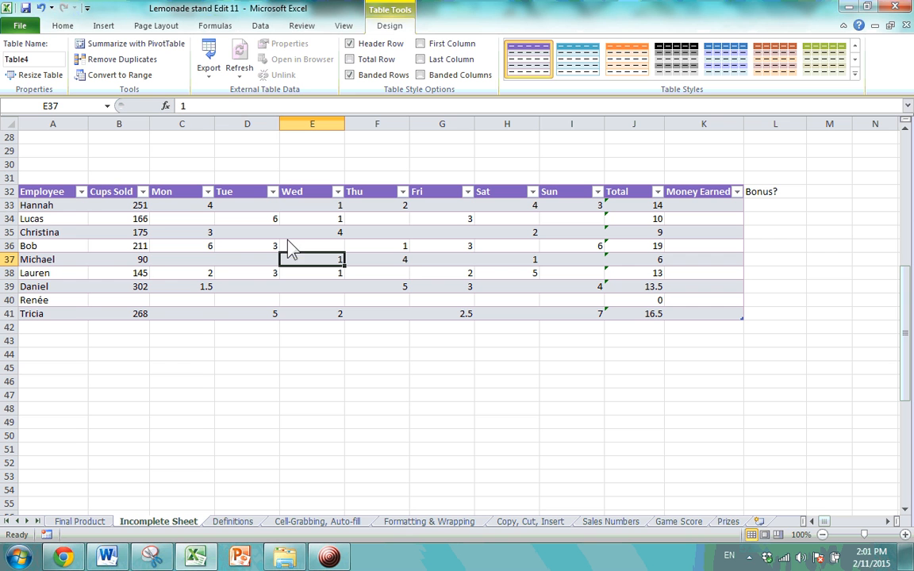
# Try naming the table 'Weekly Hours' and dismiss the invalid-name warning.
pyautogui.click(23, 60)
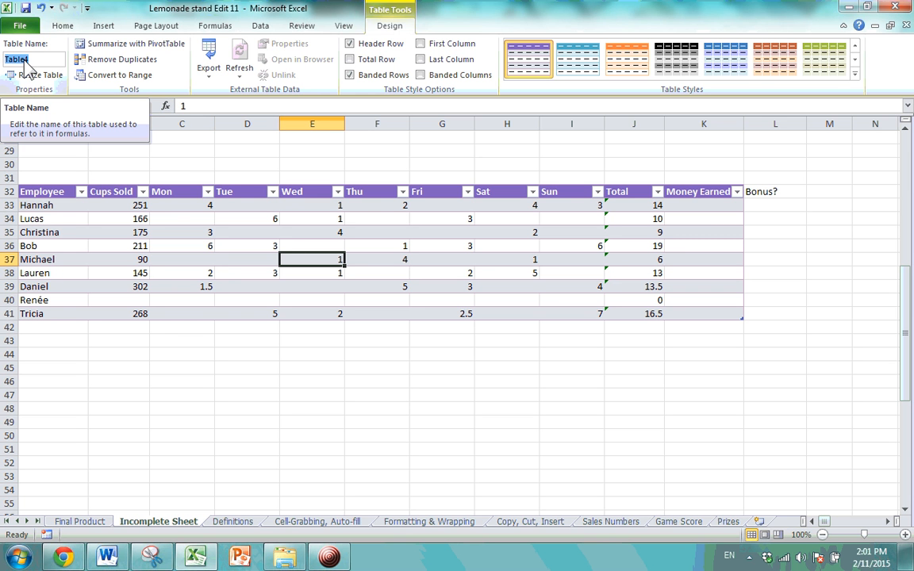
pyautogui.write('Week')
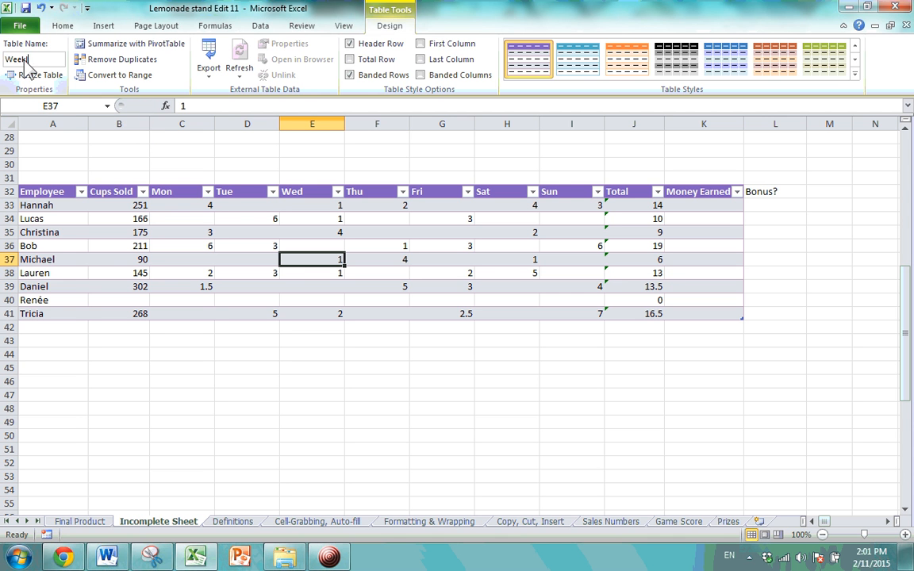
pyautogui.write('ly Hours')
pyautogui.press('Return')
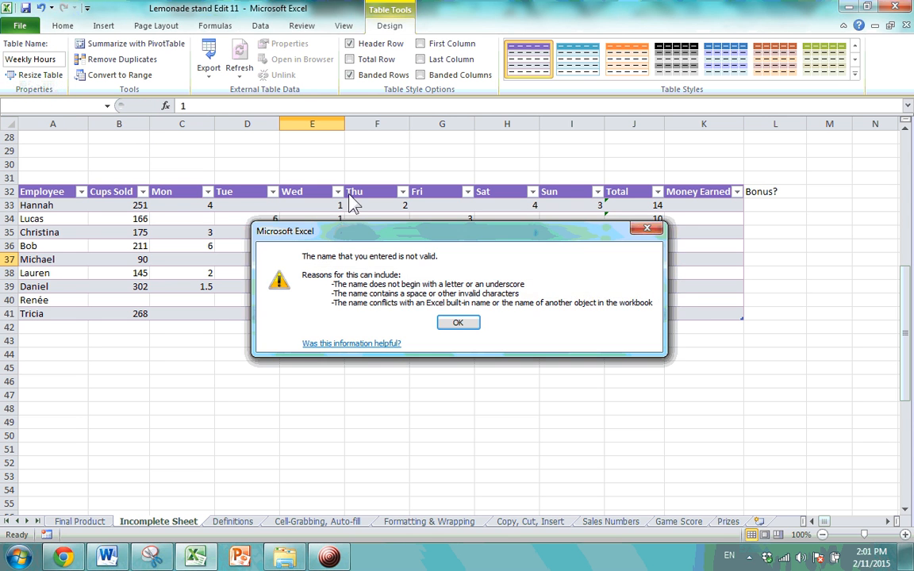
pyautogui.click(458, 323)
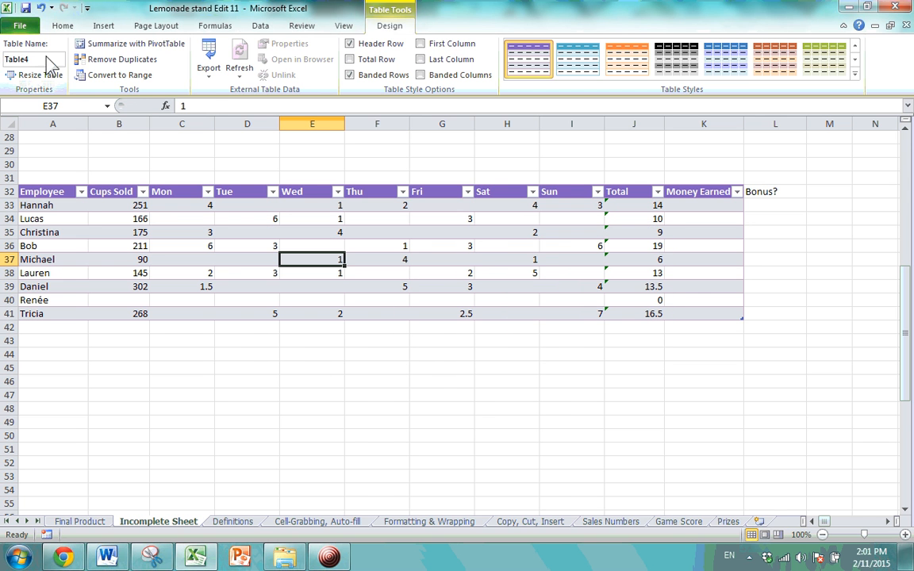
# Rename Table4 to Weekly_Hours and open Resize Table showing $A$32:$K$41.
pyautogui.moveTo(42, 59); pyautogui.dragTo(6, 67)
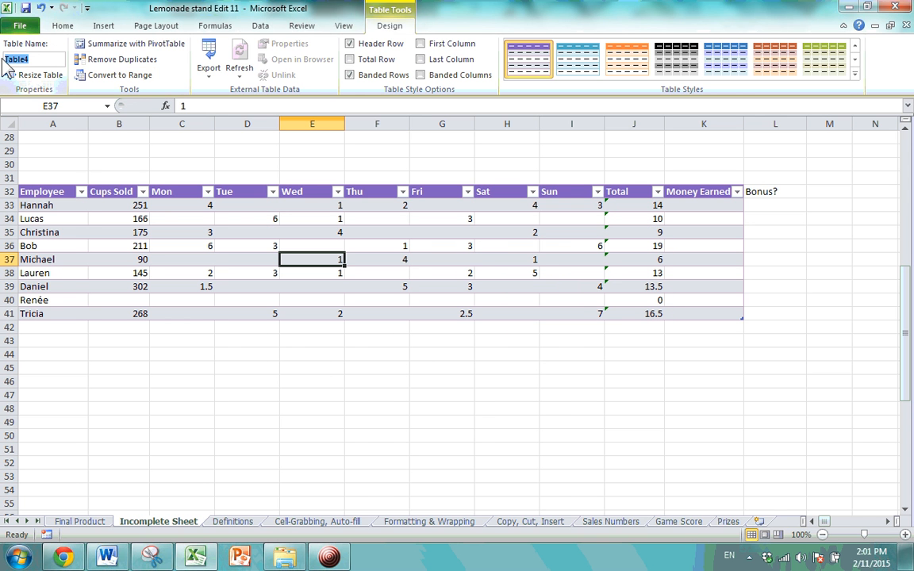
pyautogui.write('Weekly_Hours')
pyautogui.press('Return')
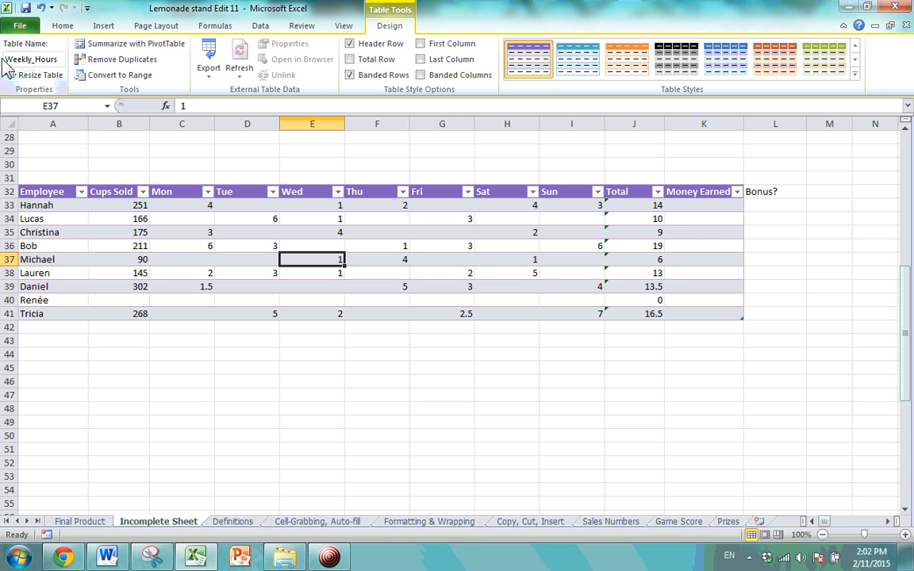
pyautogui.click(33, 75)
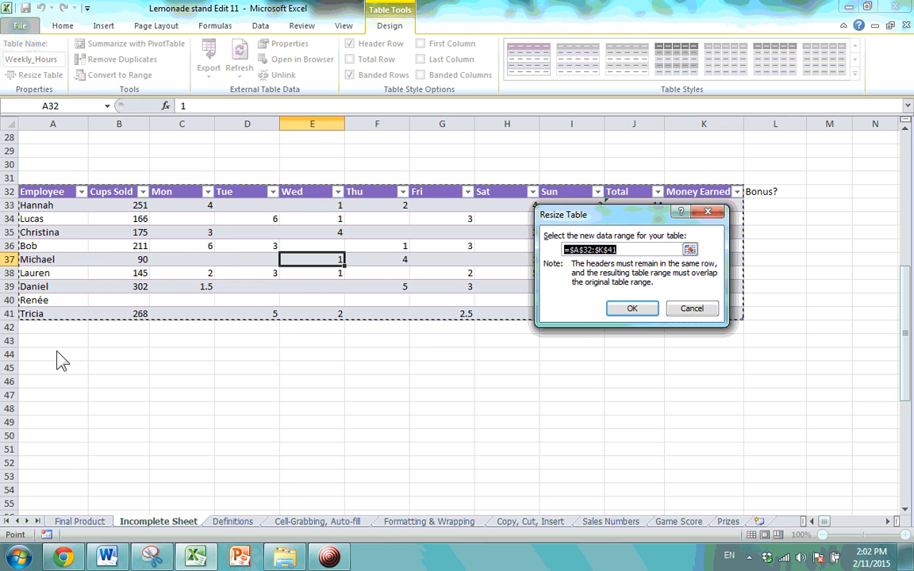
# Attempt resizing to A44:K53, dismiss the invalid-range error, and cancel the resize.
pyautogui.moveTo(57, 352); pyautogui.dragTo(710, 481)
pyautogui.click(631, 308)
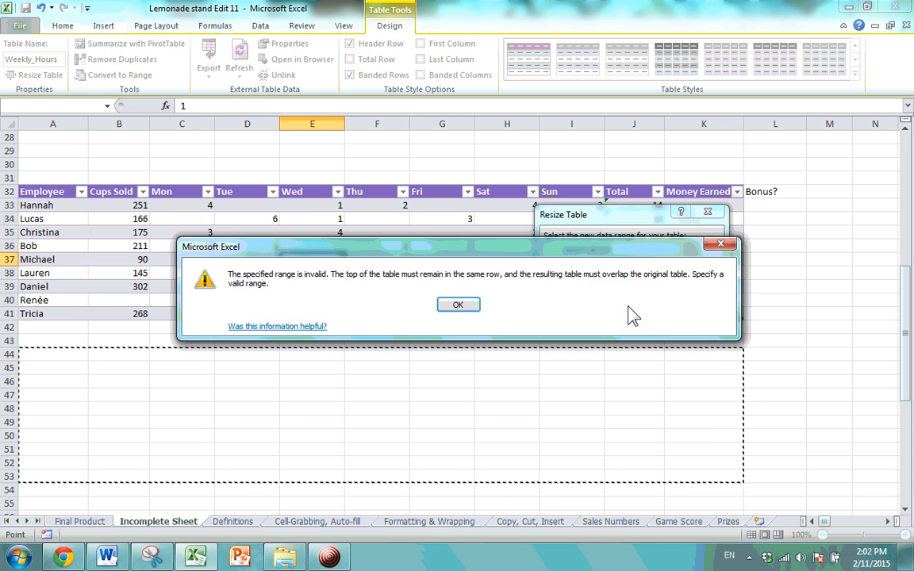
pyautogui.click(457, 306)
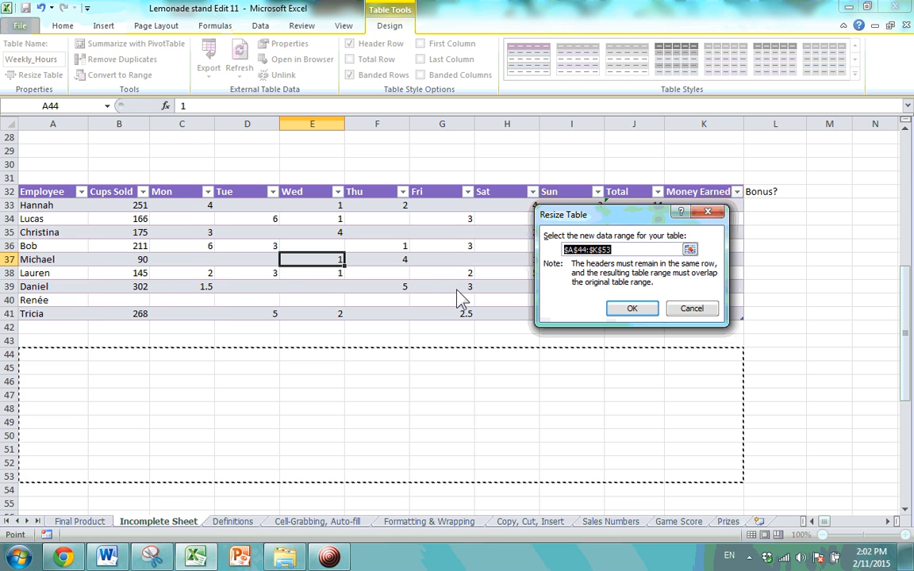
pyautogui.click(707, 212)
pyautogui.press('Right')
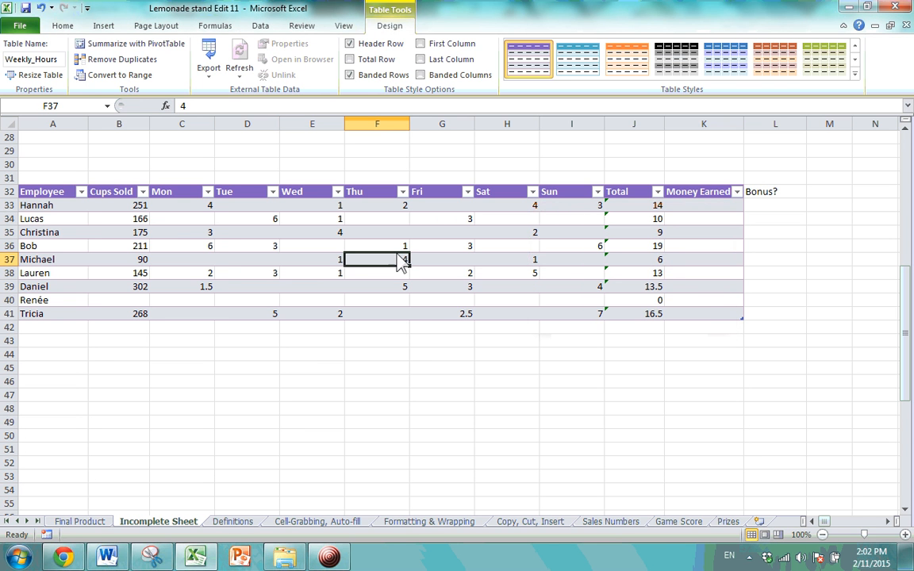
pyautogui.click(211, 261)
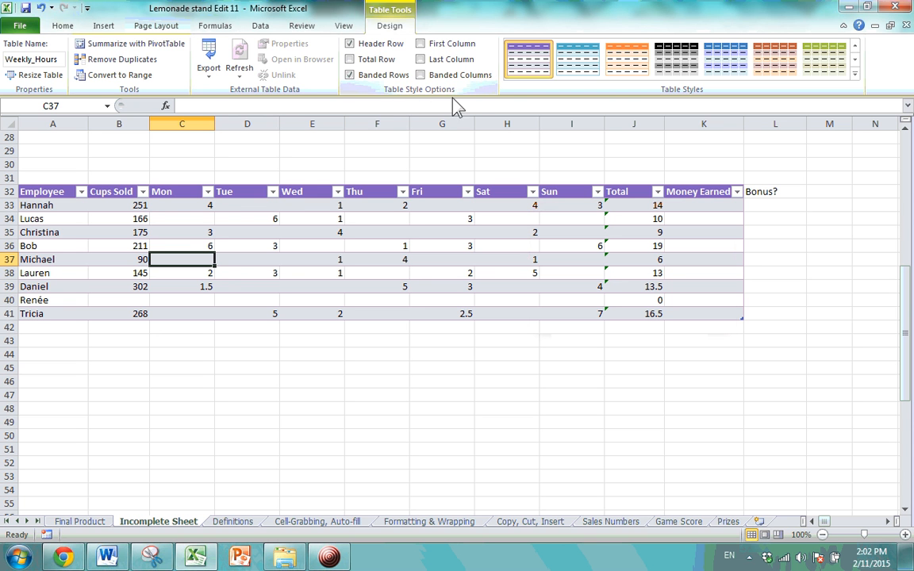
pyautogui.click(242, 205)
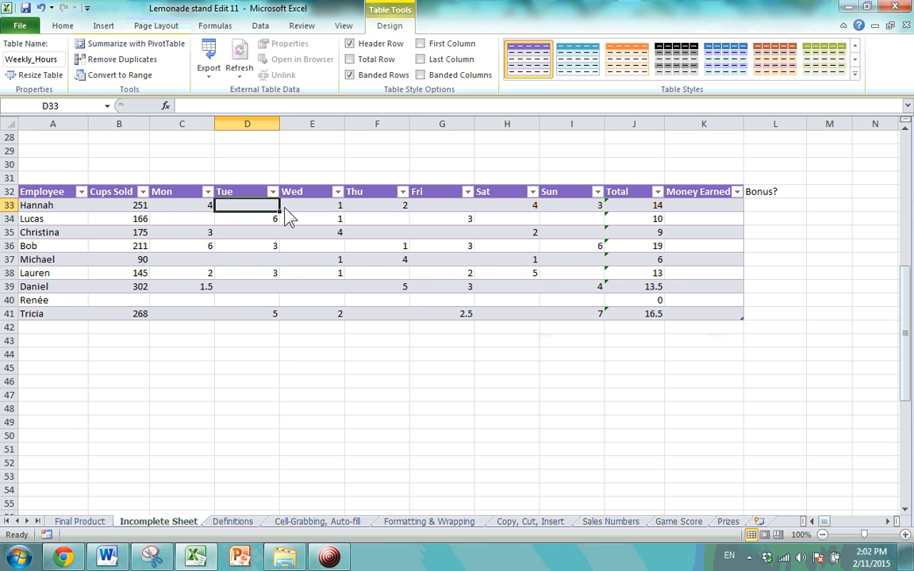
pyautogui.click(366, 245)
pyautogui.click(370, 231)
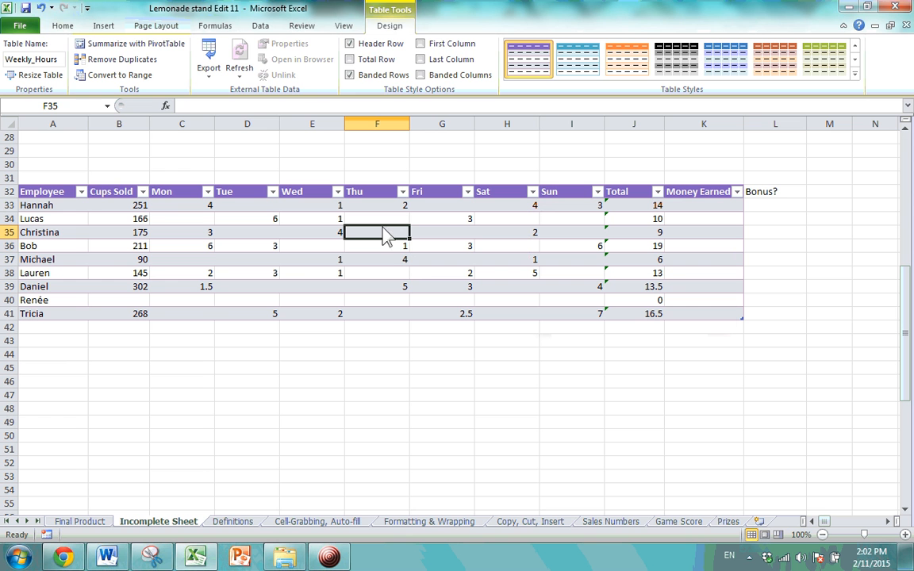
pyautogui.click(349, 60)
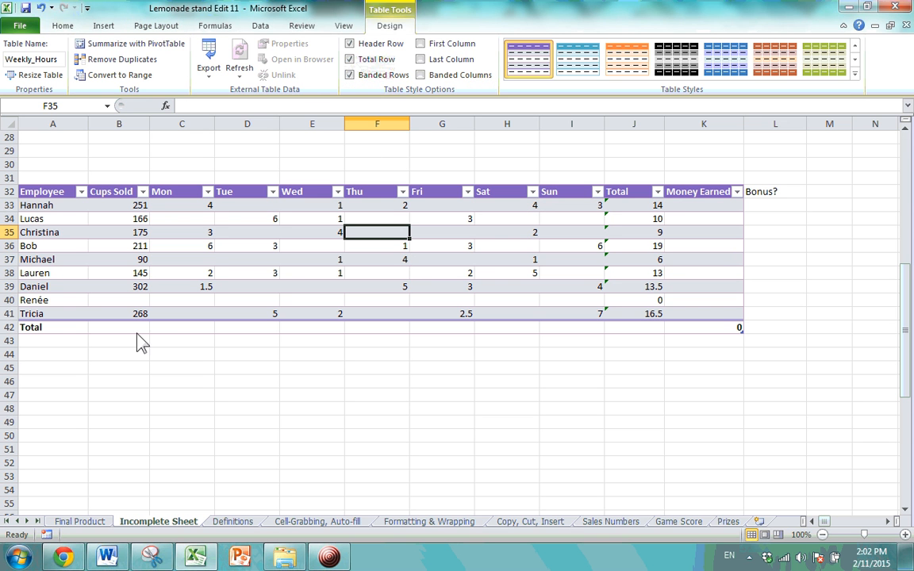
pyautogui.click(653, 330)
pyautogui.click(671, 328)
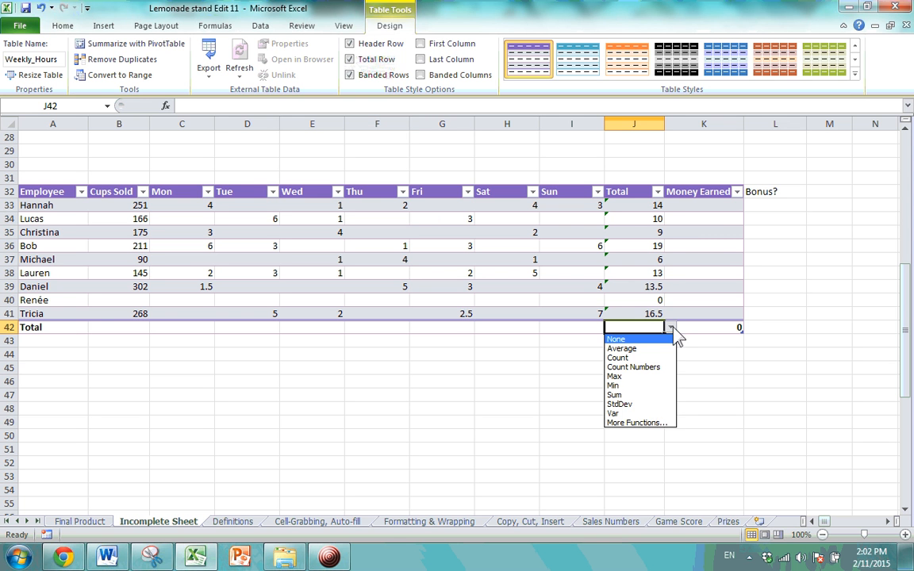
pyautogui.click(672, 333)
pyautogui.click(121, 333)
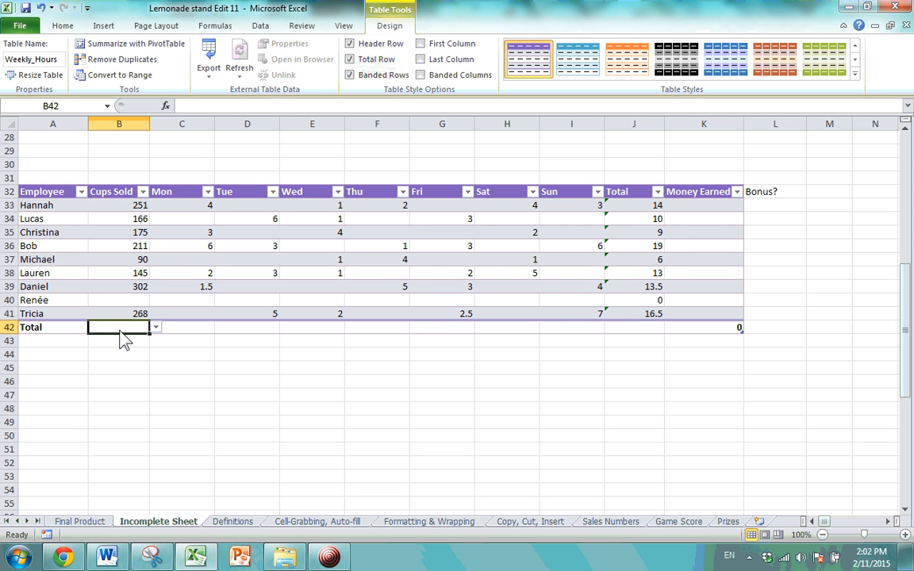
pyautogui.click(156, 327)
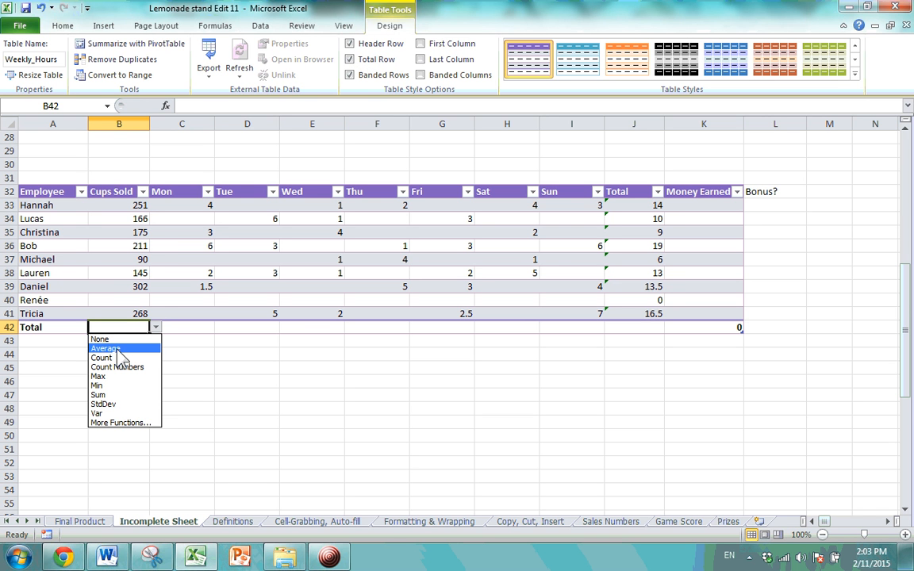
pyautogui.click(117, 395)
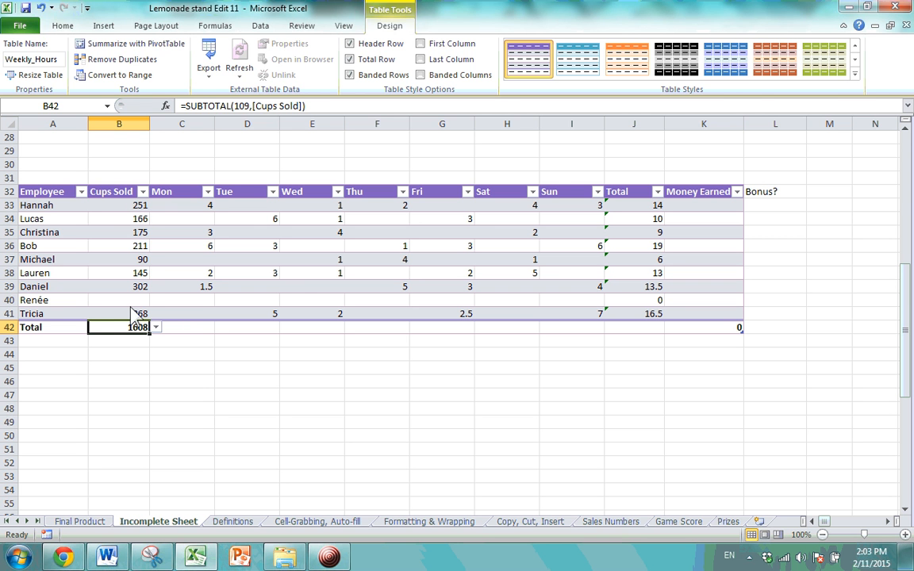
pyautogui.press('Down')
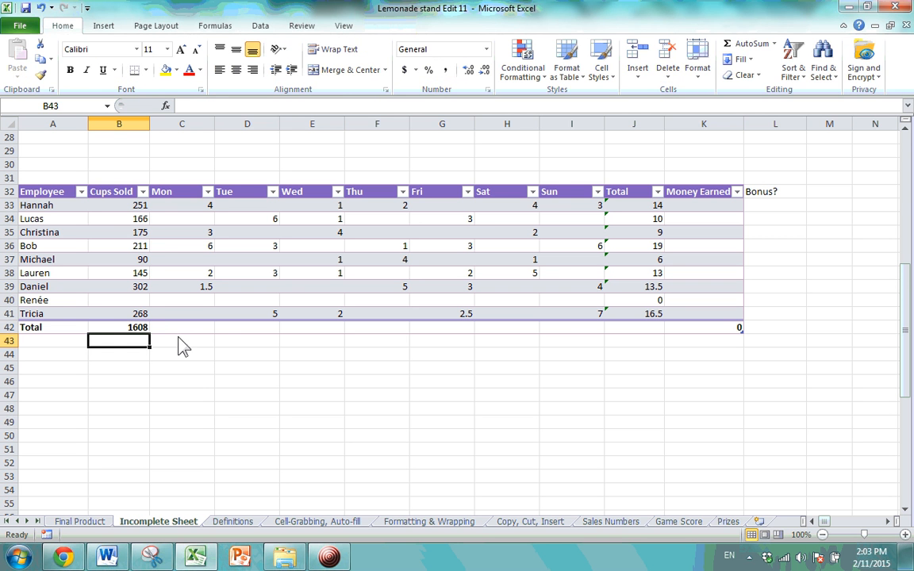
pyautogui.click(191, 328)
pyautogui.click(221, 328)
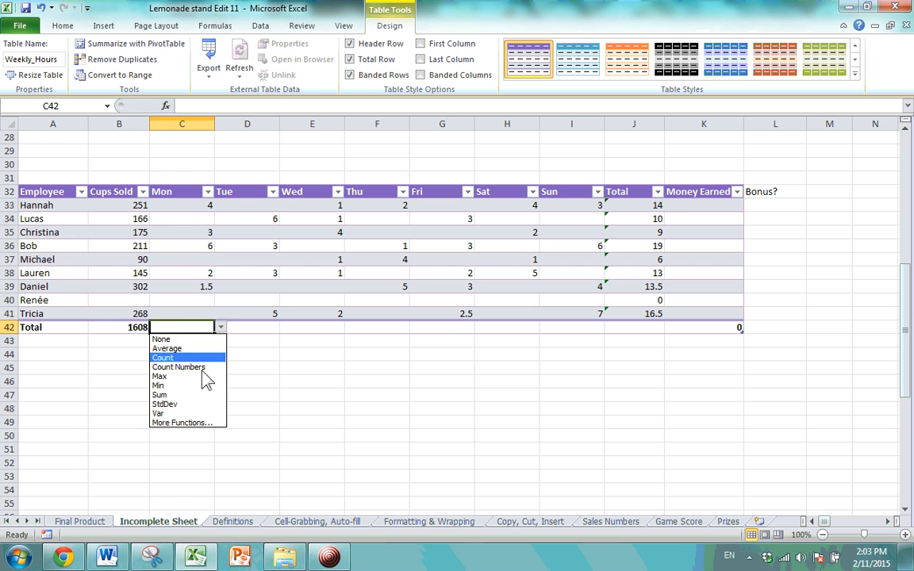
pyautogui.click(190, 395)
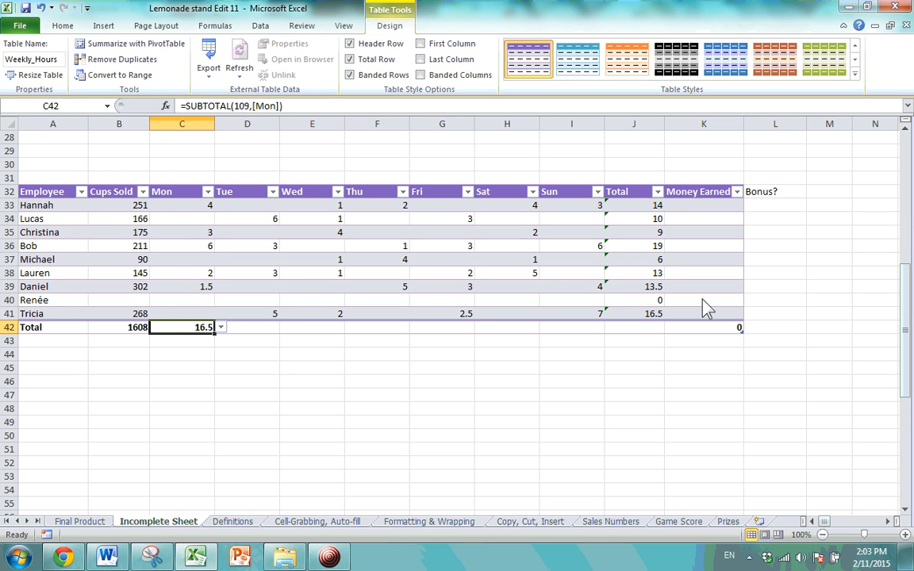
pyautogui.click(350, 61)
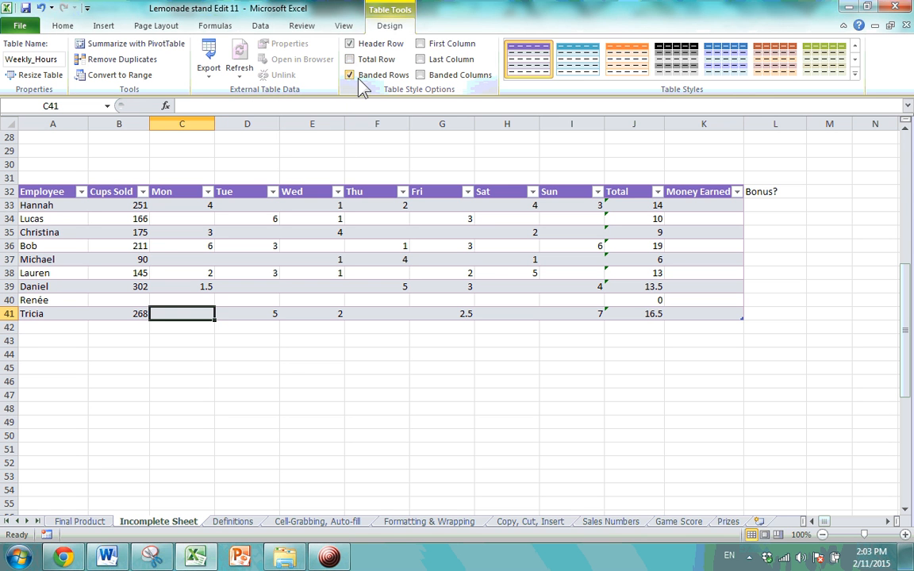
# Select cell H36 in Weekly_Hours and turn on First Column to bold the employee names.
pyautogui.click(137, 378)
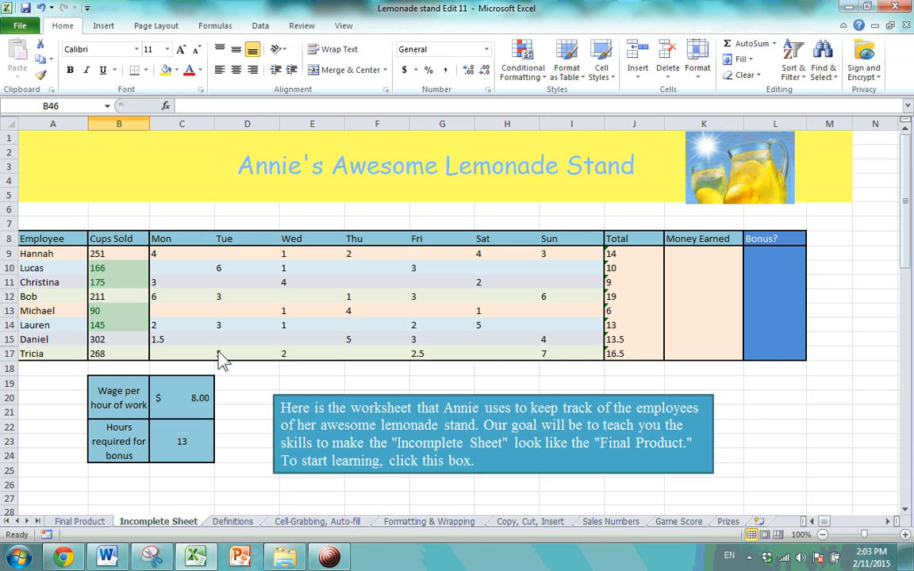
pyautogui.scroll(-6, 222, 361)
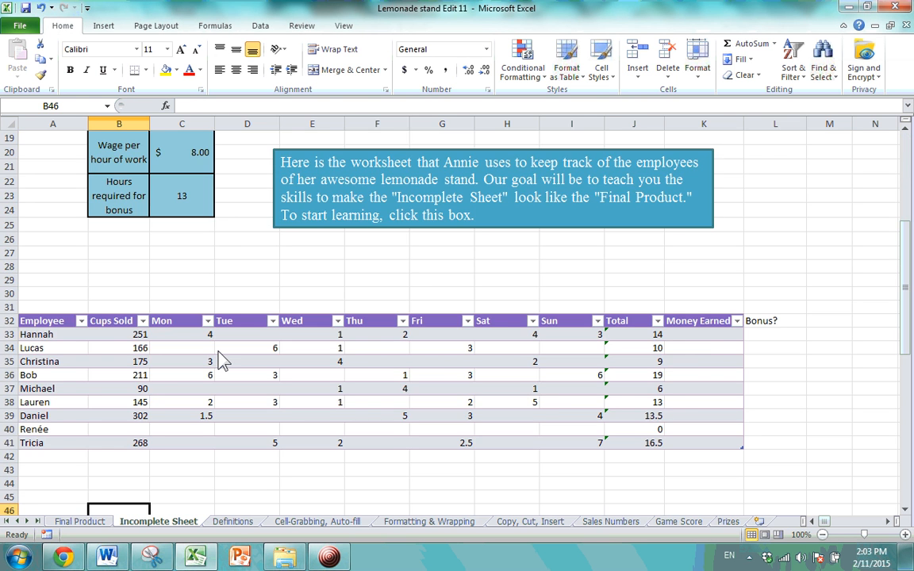
pyautogui.scroll(3, 222, 361)
pyautogui.scroll(-6, 222, 360)
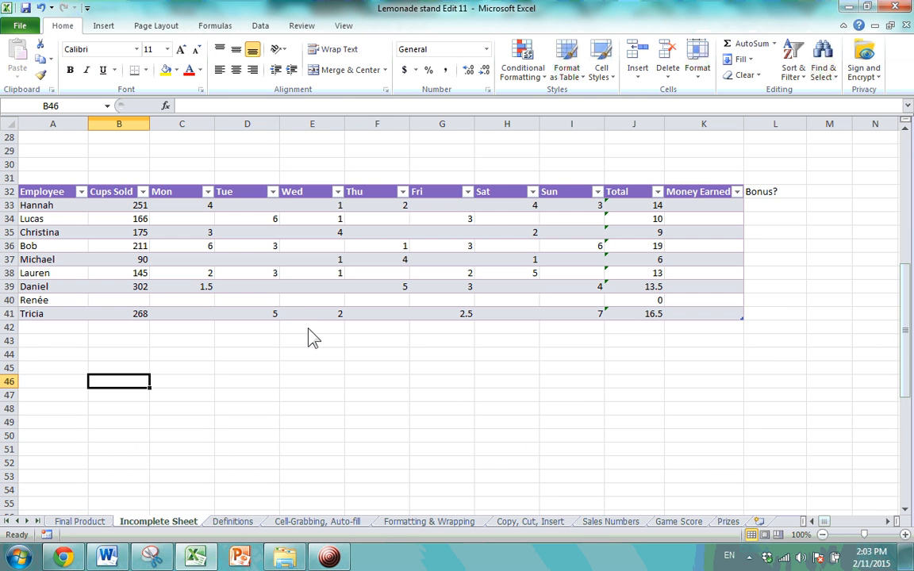
pyautogui.click(304, 301)
pyautogui.click(397, 329)
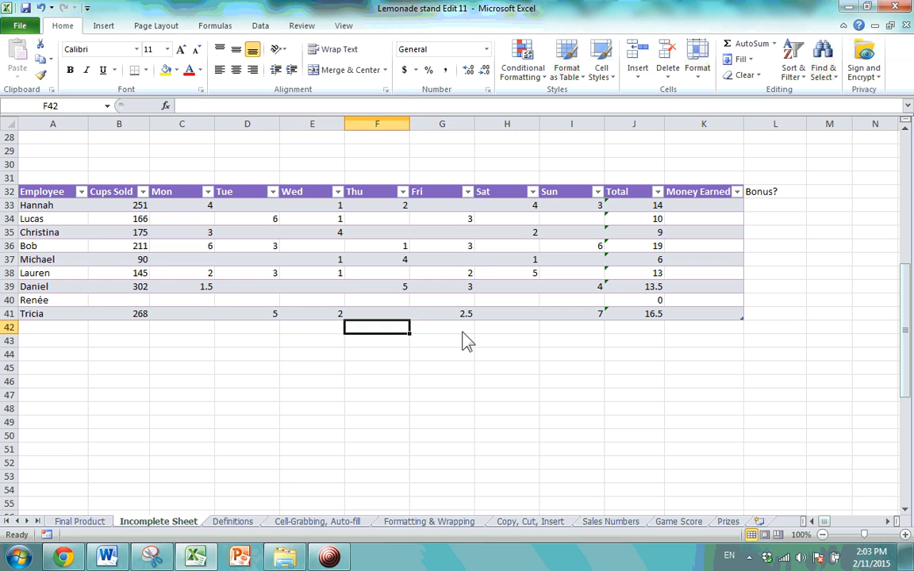
pyautogui.click(461, 331)
pyautogui.click(485, 249)
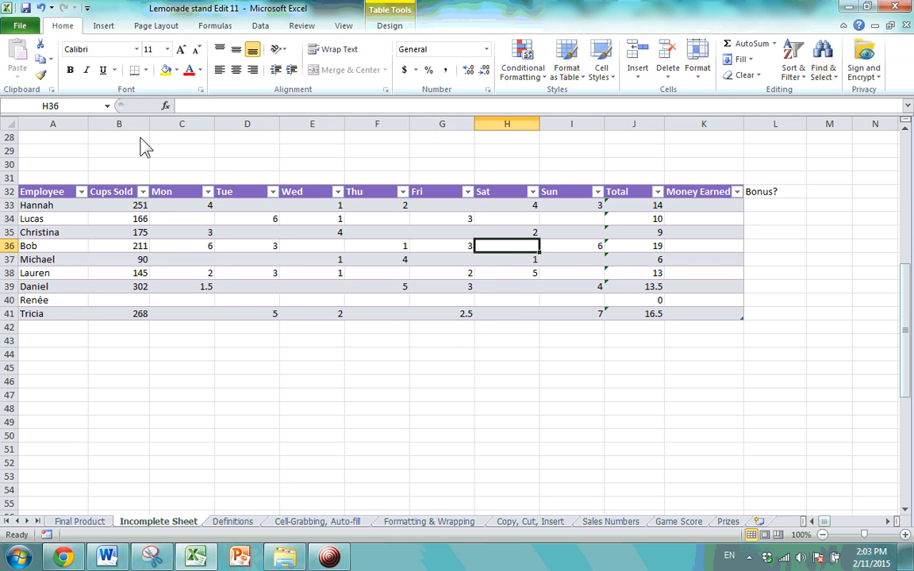
pyautogui.click(390, 26)
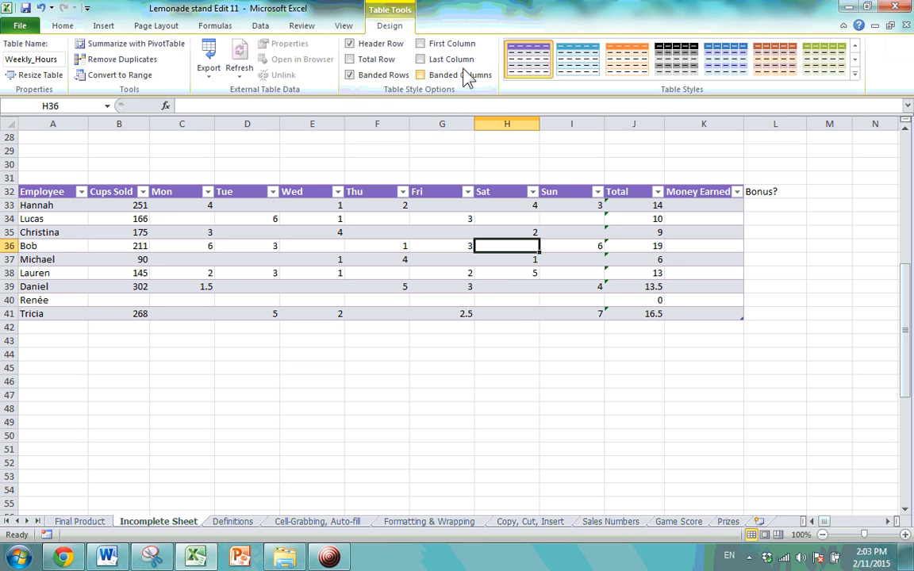
pyautogui.click(422, 45)
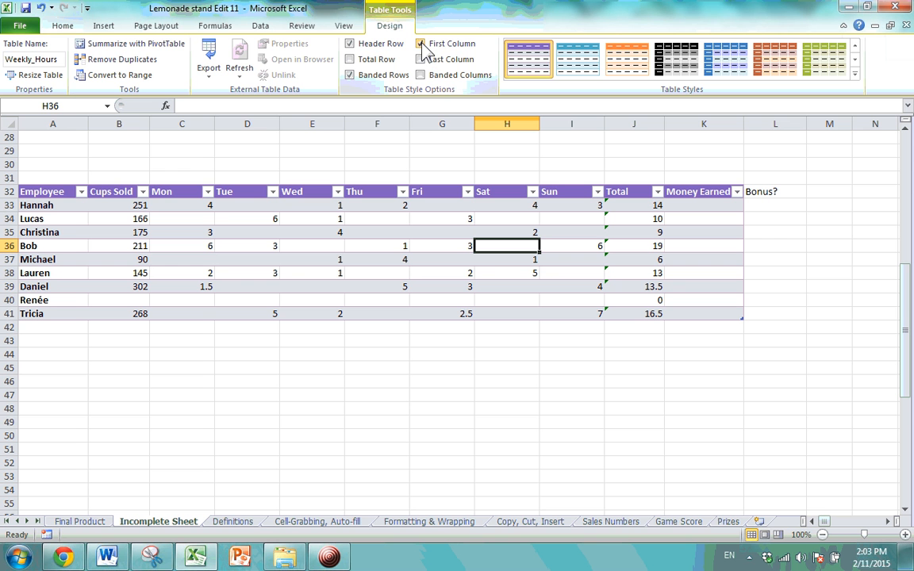
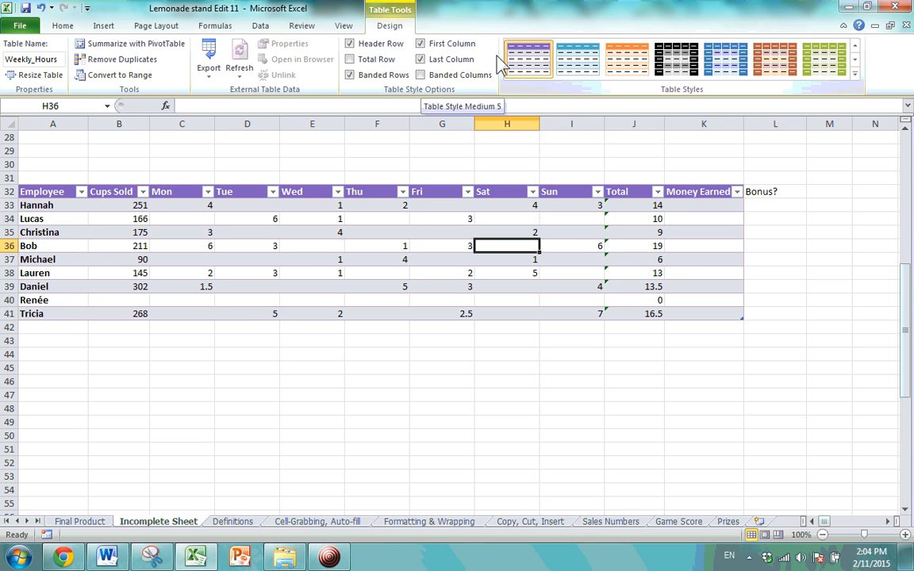
# Uncheck Last Column and leave Banded Columns off after toggling it.
pyautogui.click(439, 63)
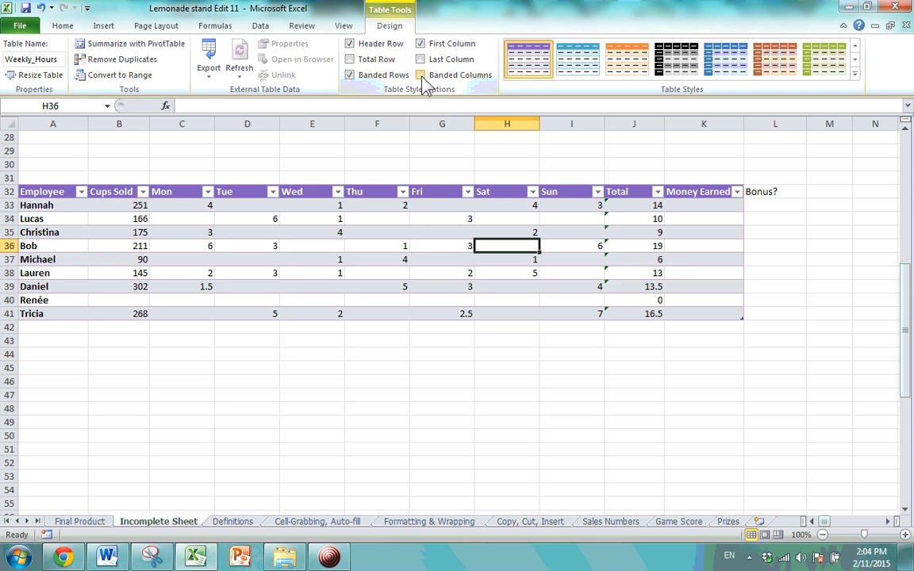
pyautogui.click(422, 76)
pyautogui.click(421, 76)
pyautogui.click(422, 77)
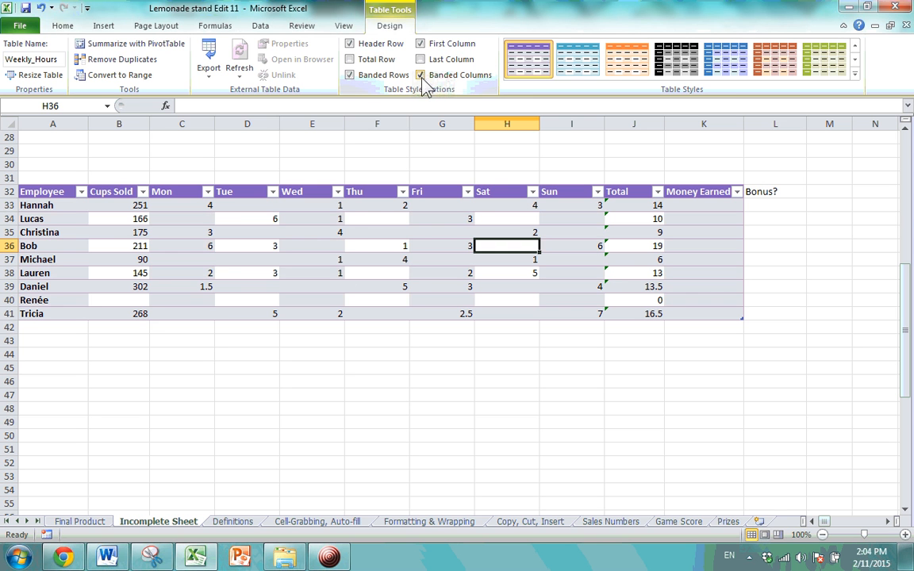
pyautogui.click(422, 76)
# Toggle Banded Rows and Header Row, leaving both switched on.
pyautogui.click(349, 76)
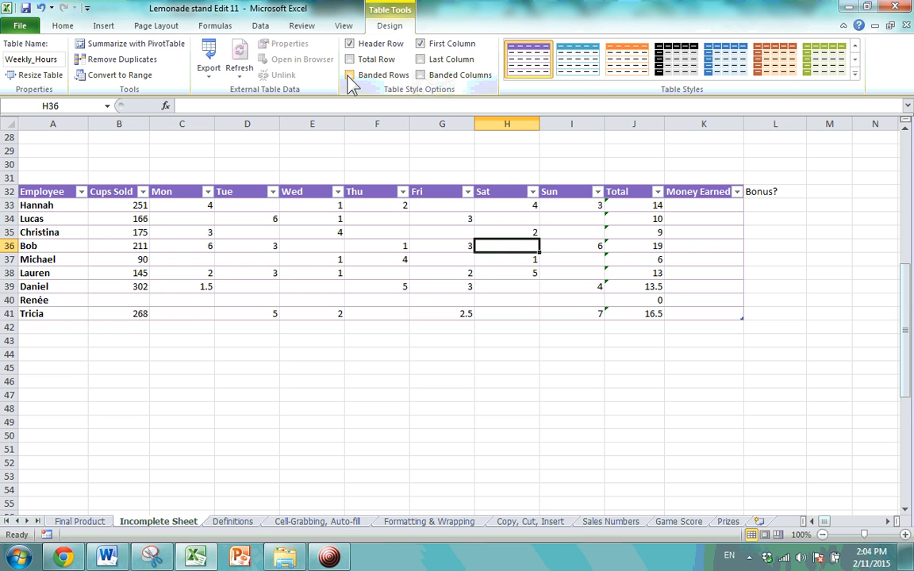
pyautogui.click(349, 75)
pyautogui.click(349, 75)
pyautogui.click(349, 76)
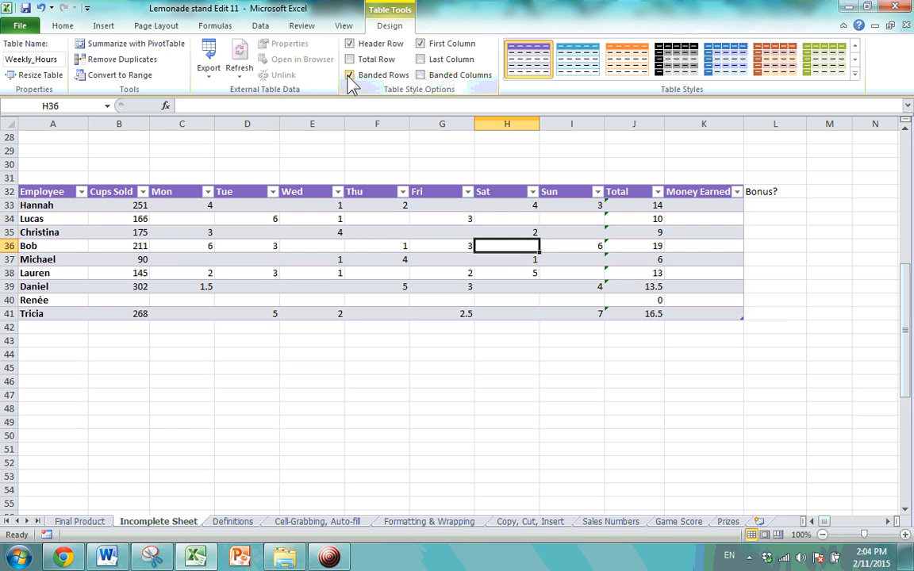
pyautogui.click(351, 45)
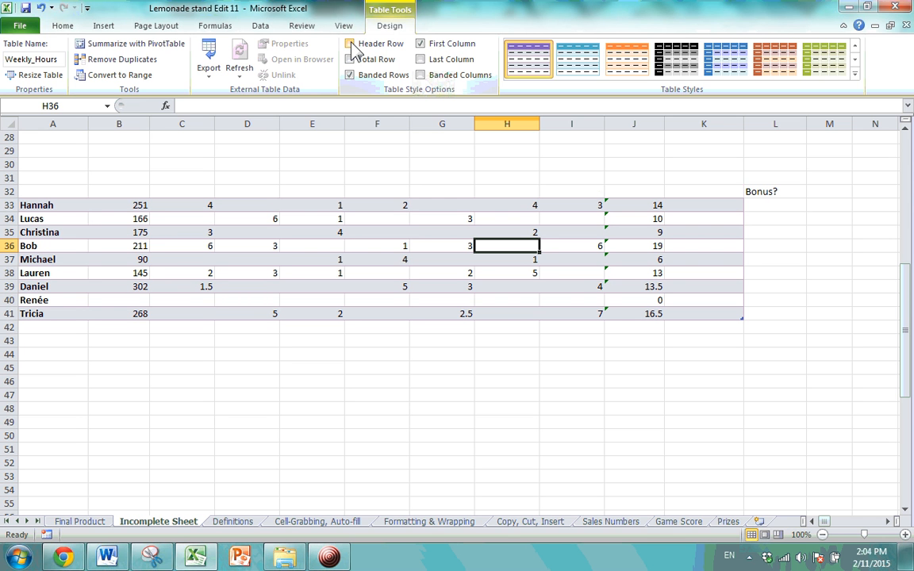
pyautogui.click(354, 49)
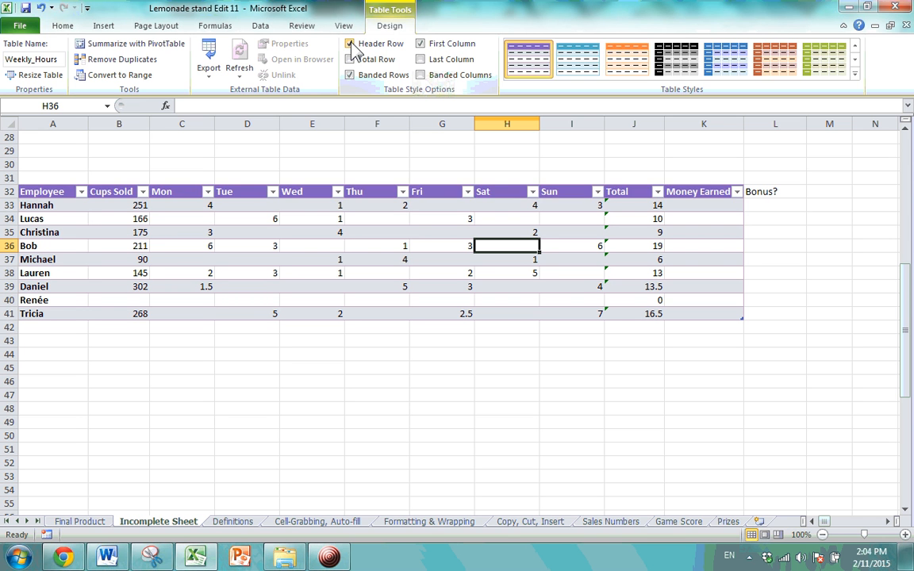
pyautogui.click(354, 49)
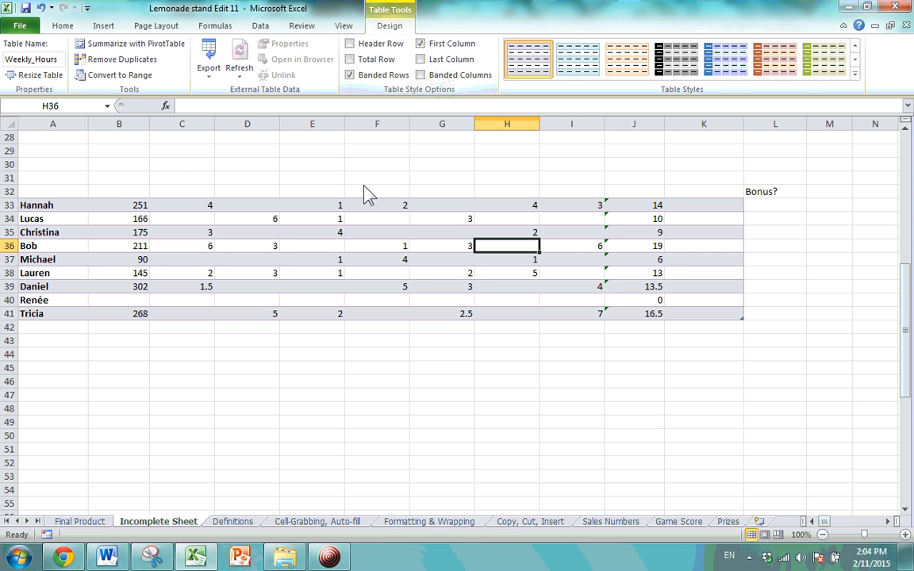
pyautogui.click(355, 48)
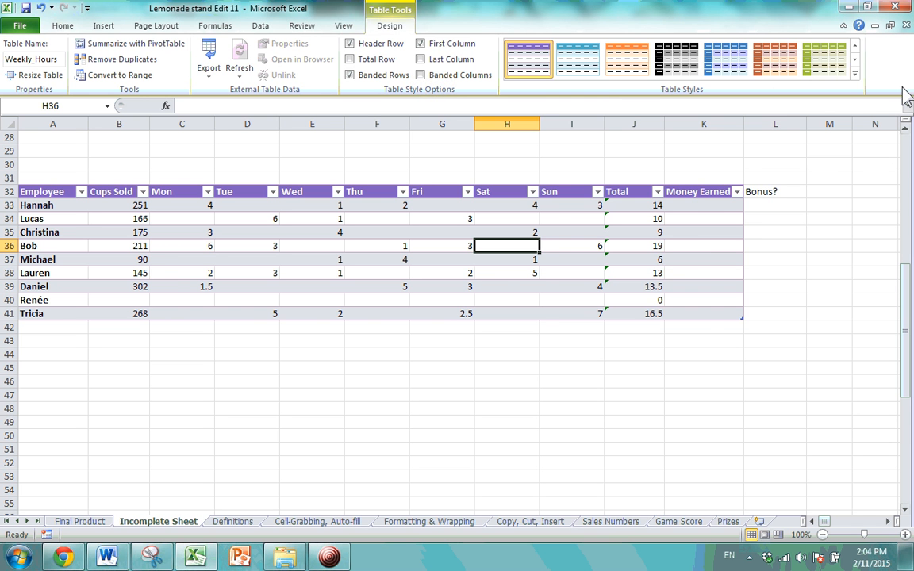
# Try two orange medium table styles, then uncheck First Column.
pyautogui.click(855, 74)
pyautogui.moveTo(859, 71); pyautogui.dragTo(853, 163)
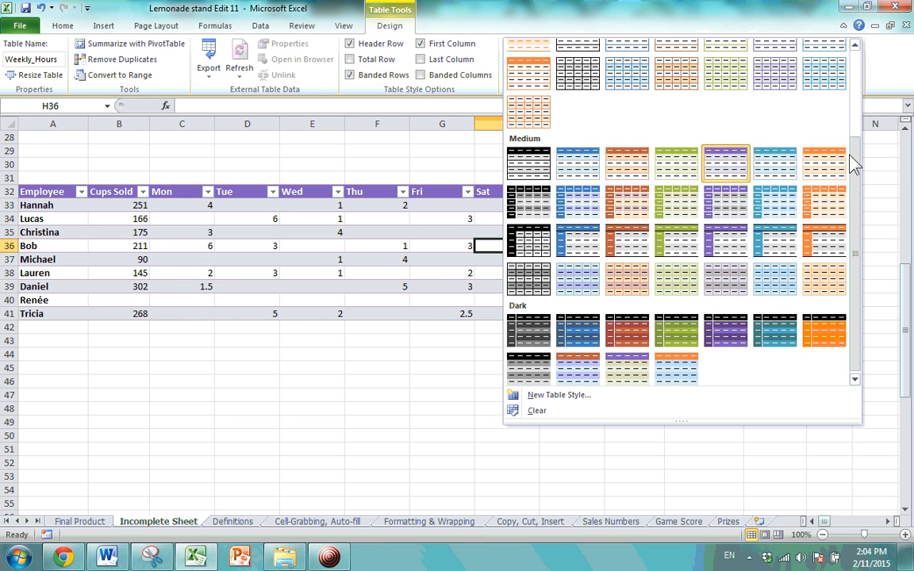
pyautogui.click(822, 204)
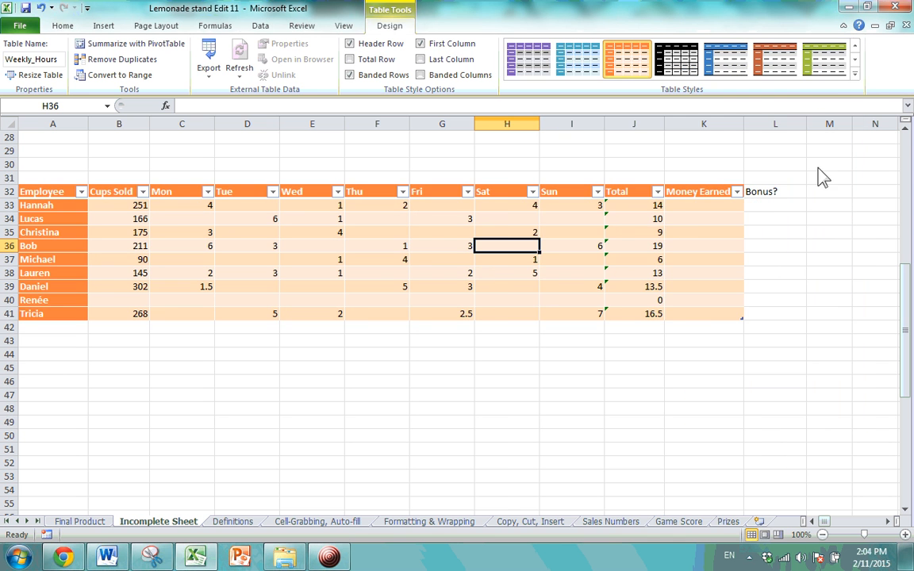
pyautogui.click(854, 74)
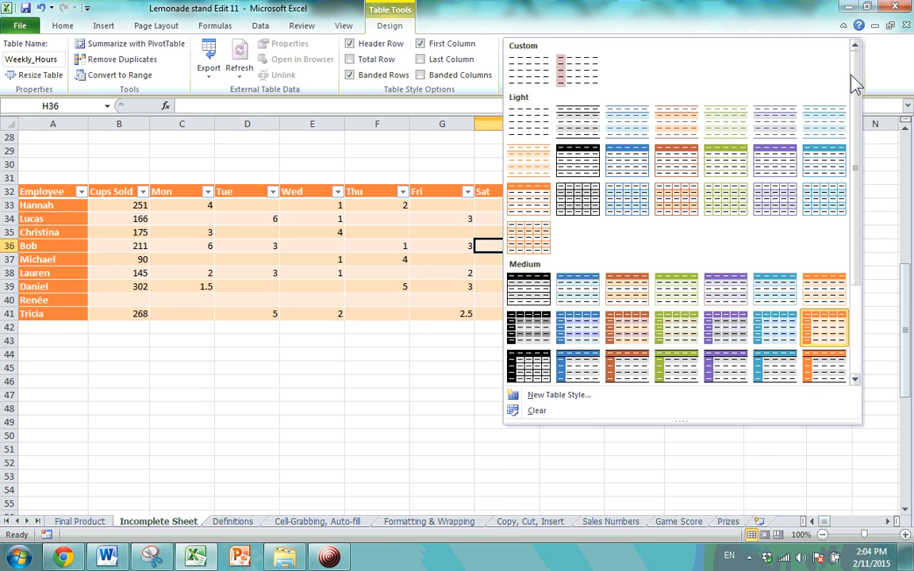
pyautogui.click(822, 373)
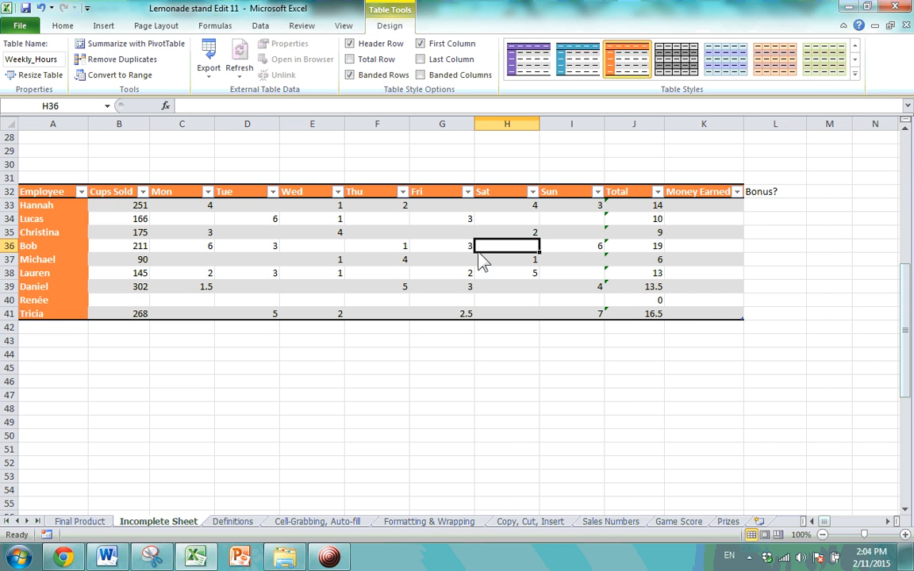
pyautogui.click(422, 45)
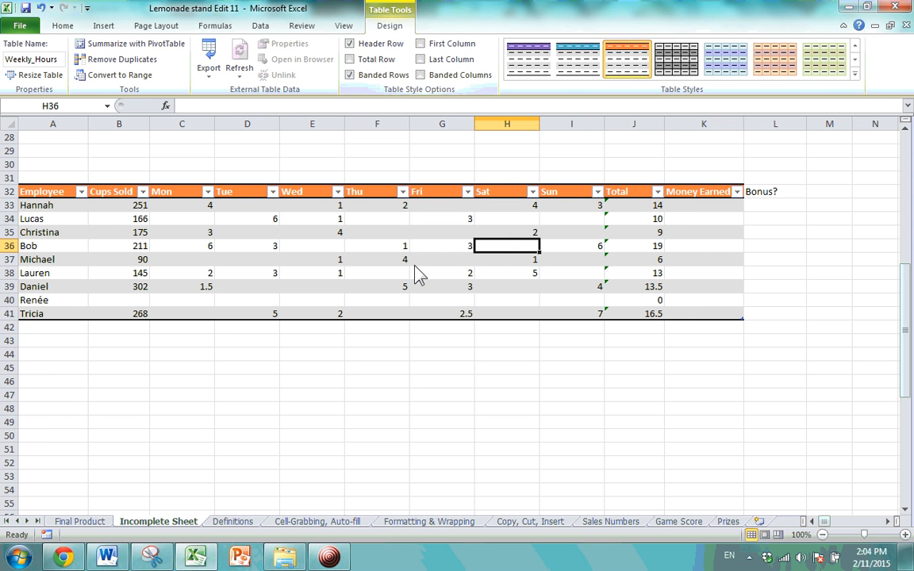
# Cancel a new custom table style, then apply Clear from the Table Styles gallery.
pyautogui.click(855, 73)
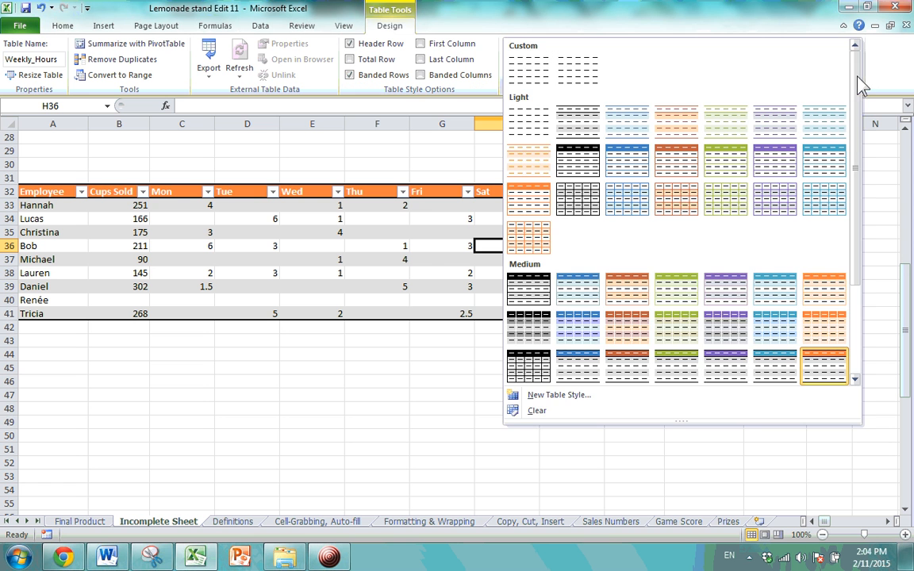
pyautogui.click(634, 404)
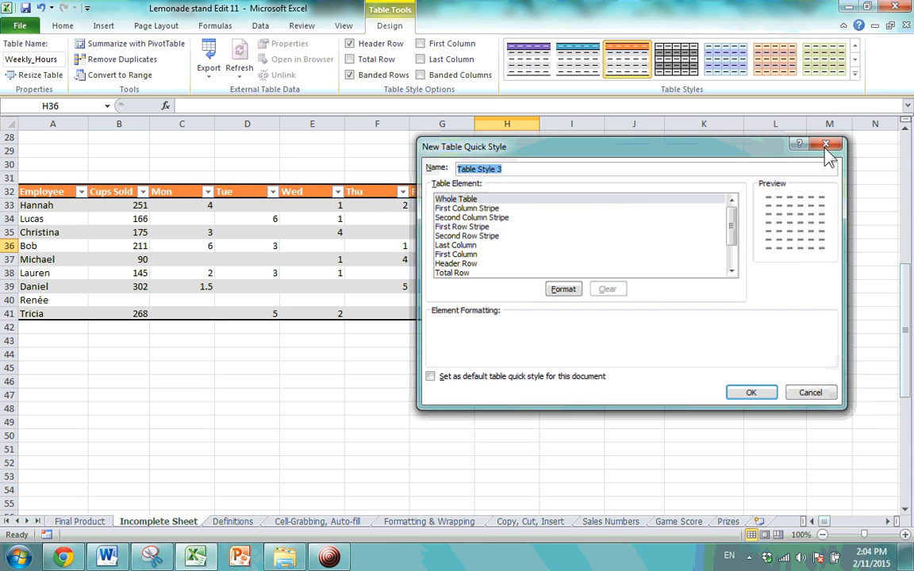
pyautogui.click(827, 142)
pyautogui.click(855, 73)
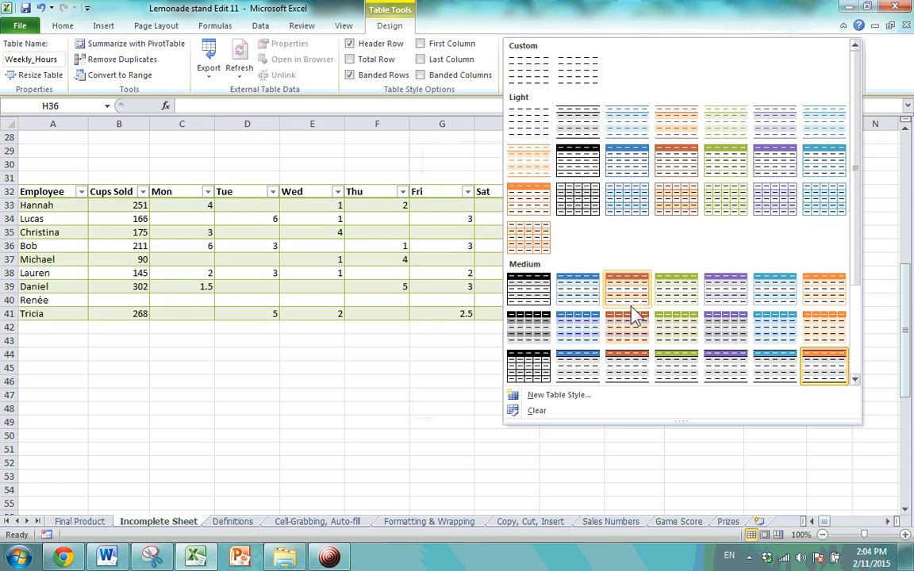
pyautogui.scroll(-3, 632, 312)
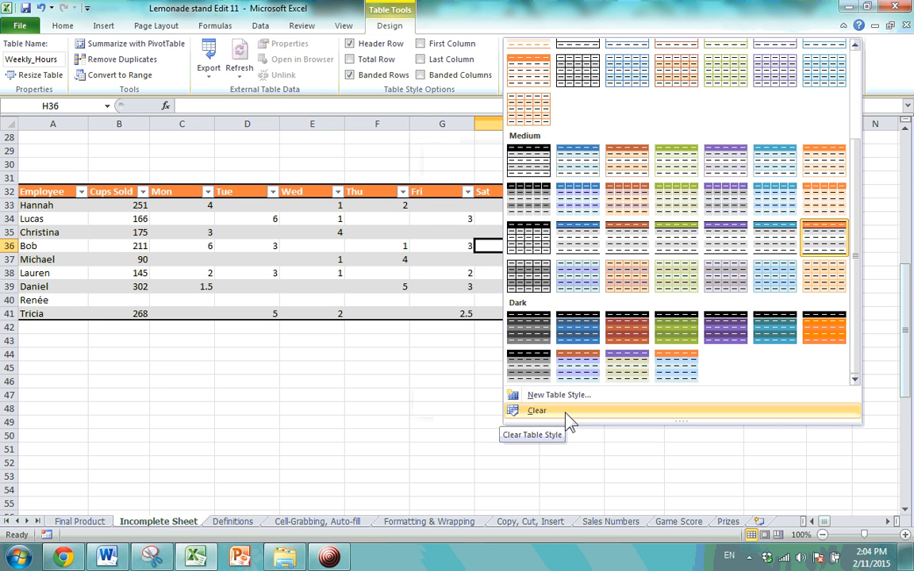
pyautogui.click(570, 411)
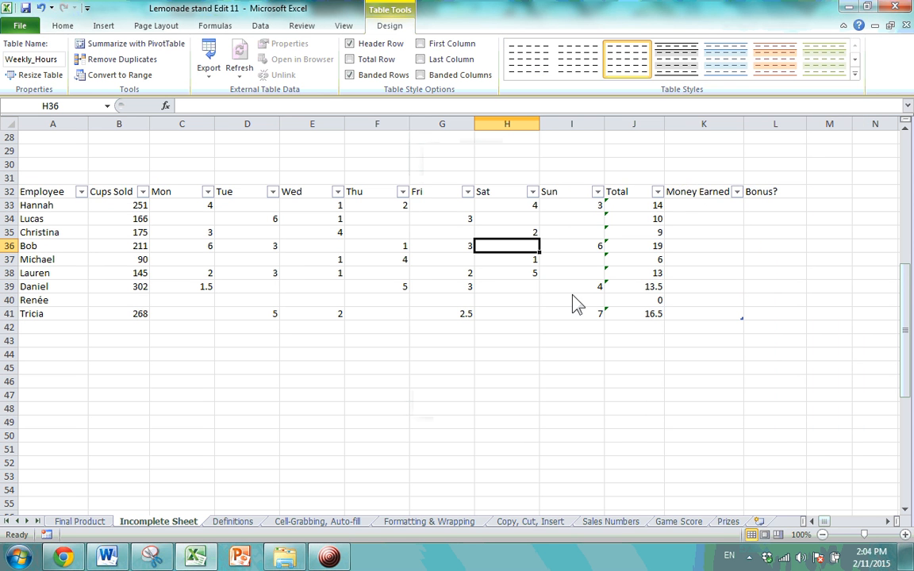
# Open and close the Sat and Fri filter menus, then select the total in J39.
pyautogui.click(532, 192)
pyautogui.click(532, 193)
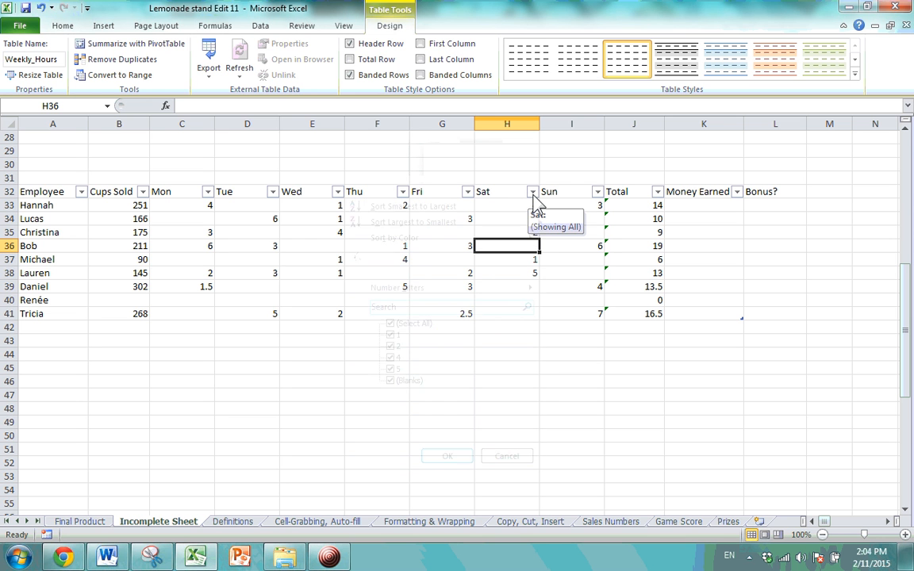
pyautogui.click(468, 193)
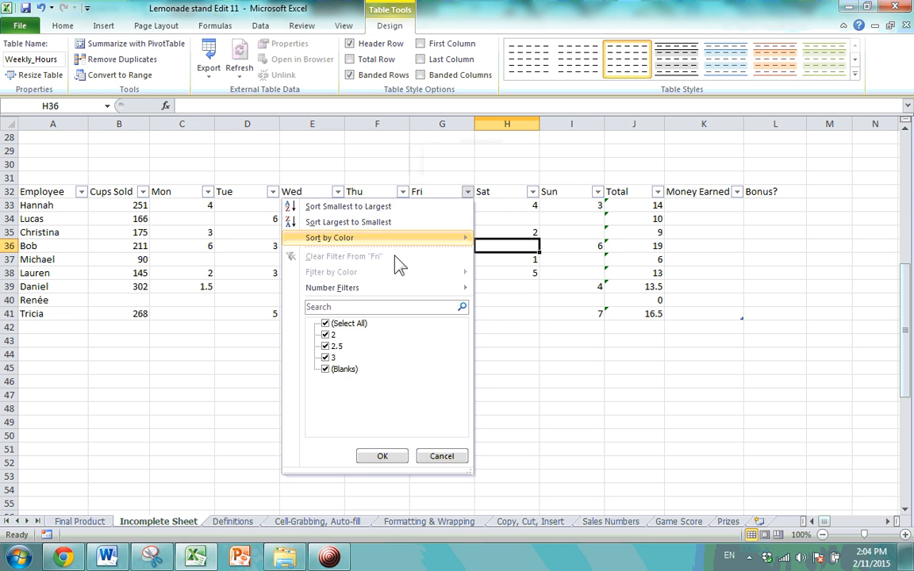
pyautogui.click(468, 193)
pyautogui.click(615, 287)
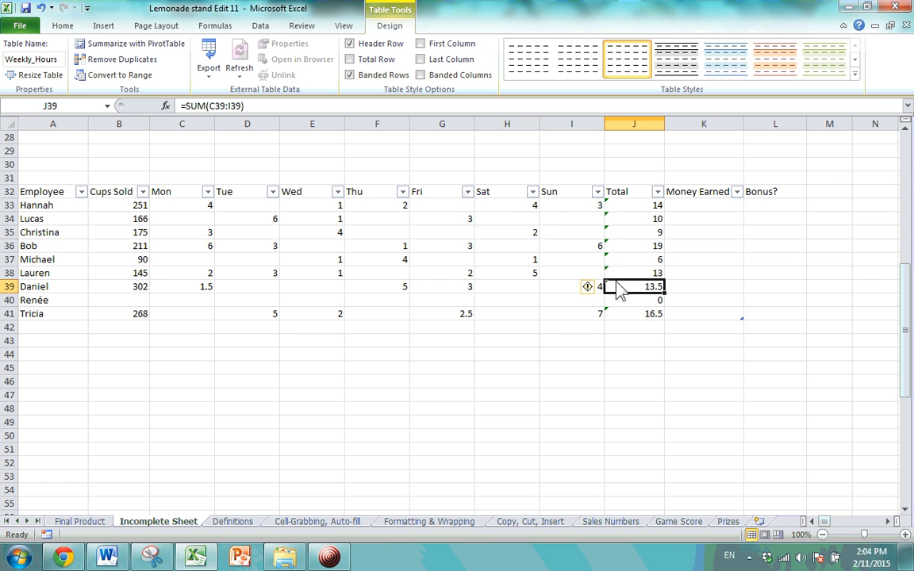
# Apply the orange Medium table style with grey banded rows to Weekly_Hours.
pyautogui.click(855, 74)
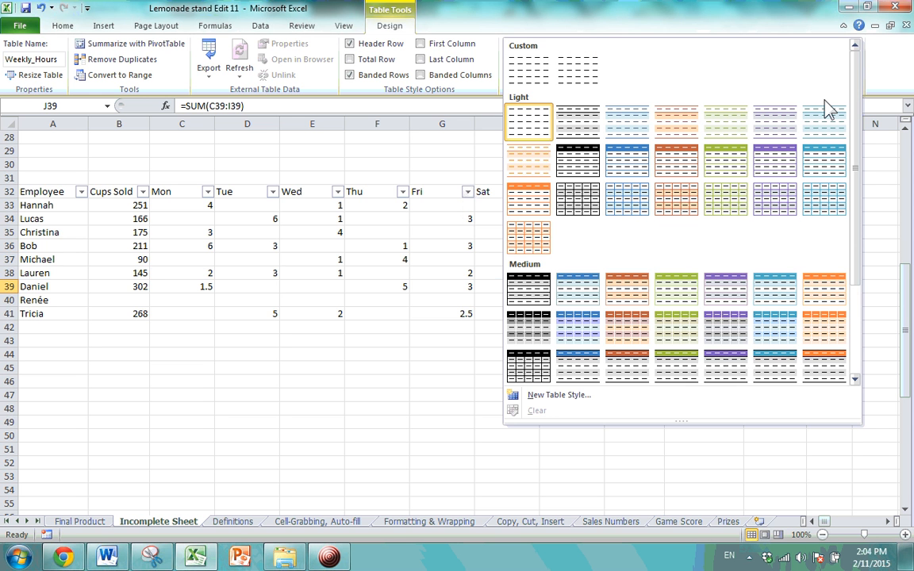
pyautogui.moveTo(855, 258); pyautogui.dragTo(854, 332)
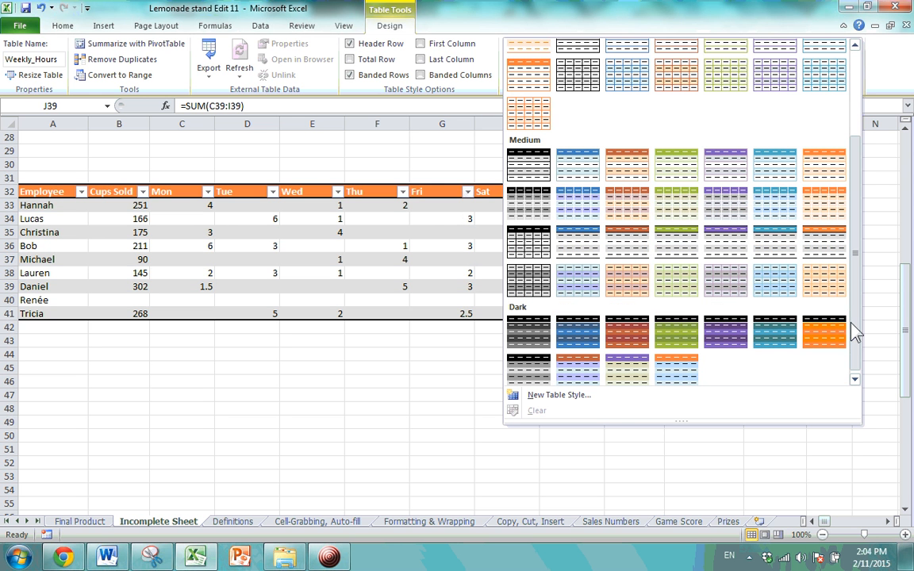
pyautogui.click(832, 242)
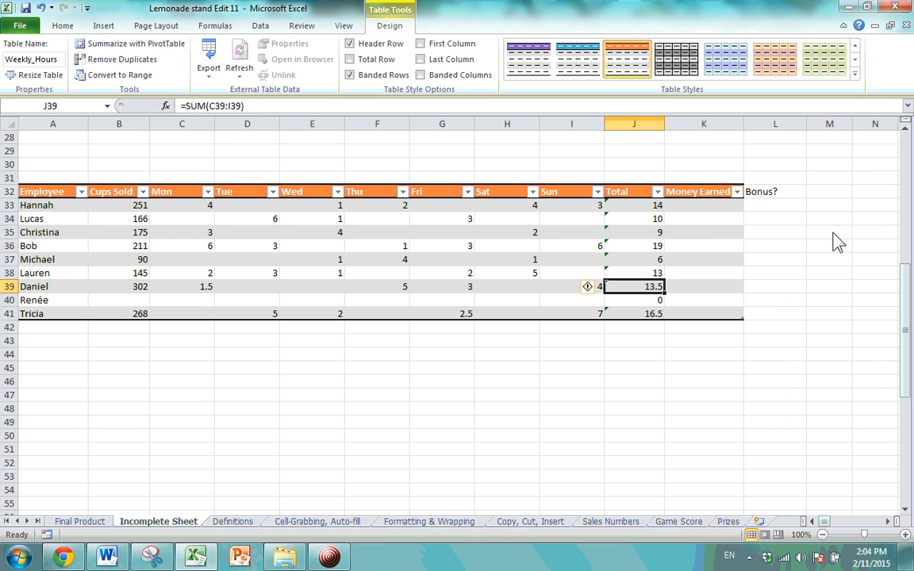
pyautogui.click(393, 233)
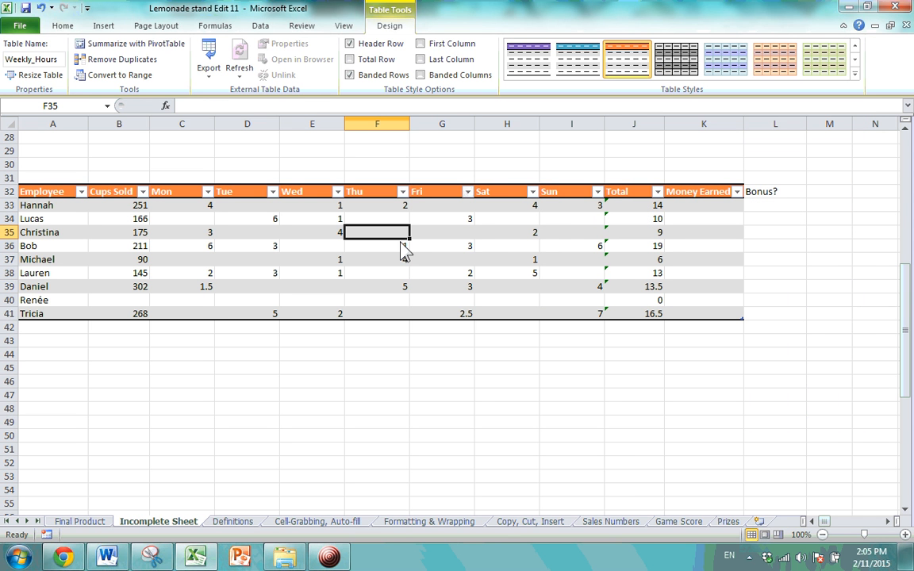
pyautogui.click(382, 195)
pyautogui.click(438, 270)
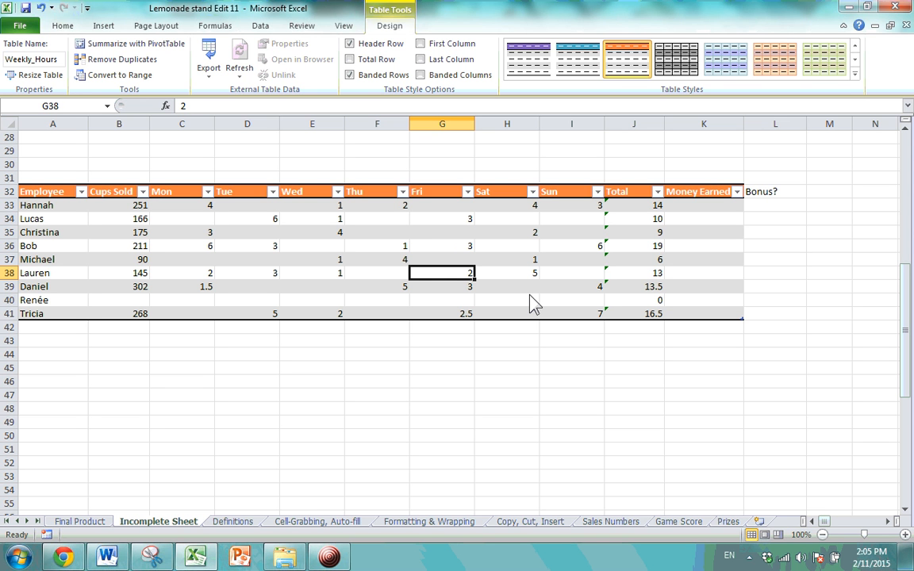
pyautogui.click(81, 192)
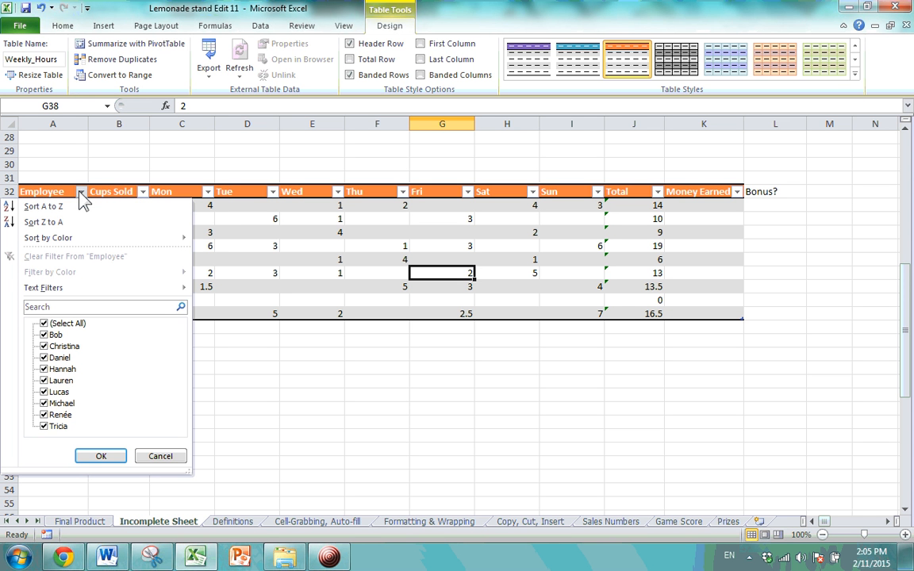
pyautogui.click(81, 193)
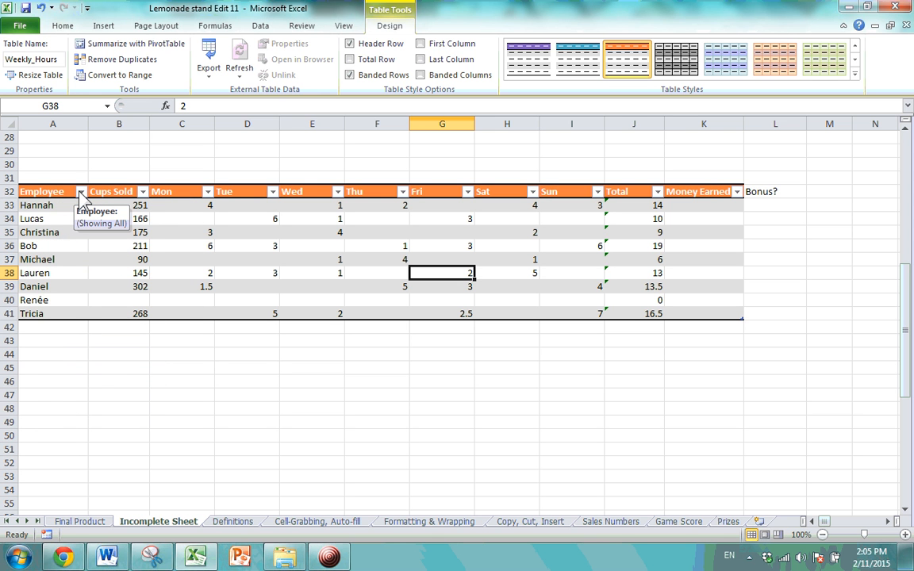
pyautogui.click(81, 192)
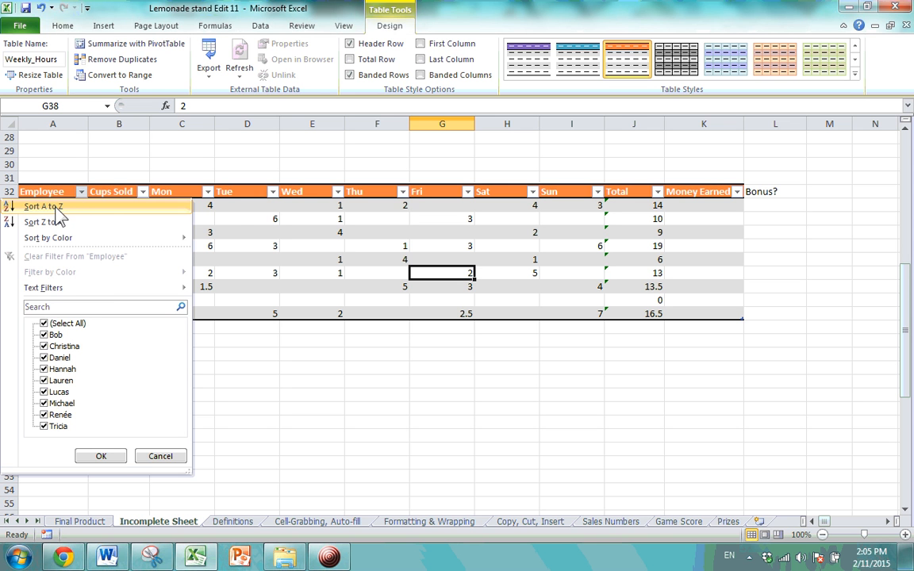
pyautogui.click(236, 219)
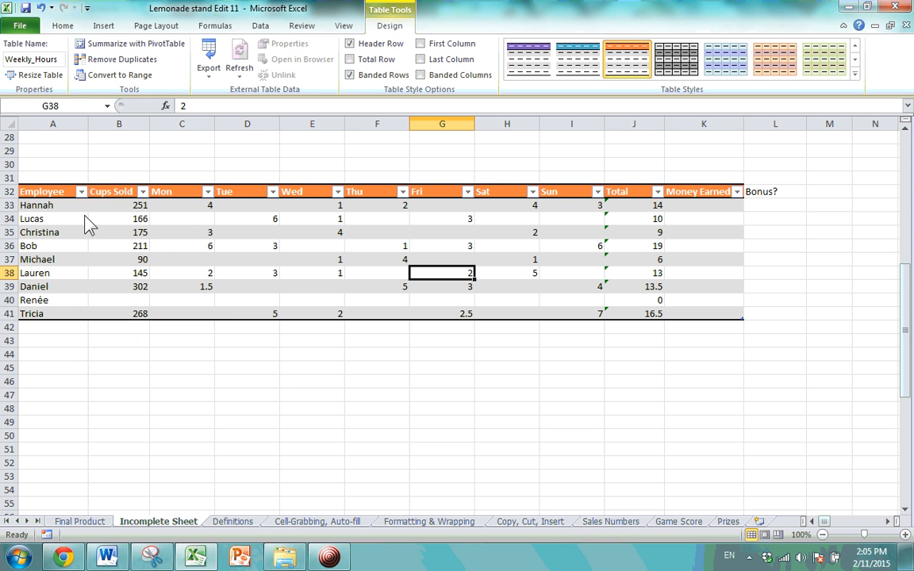
pyautogui.click(60, 210)
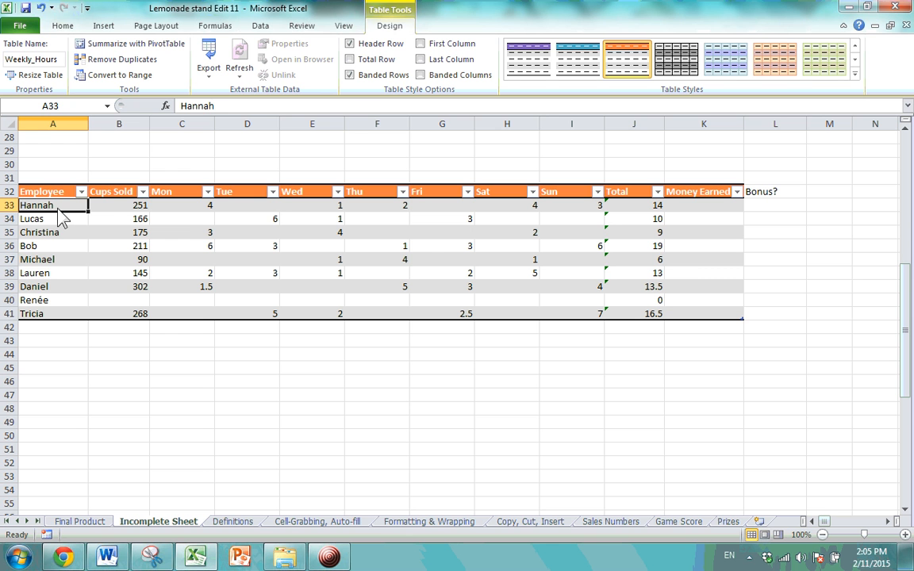
pyautogui.click(114, 206)
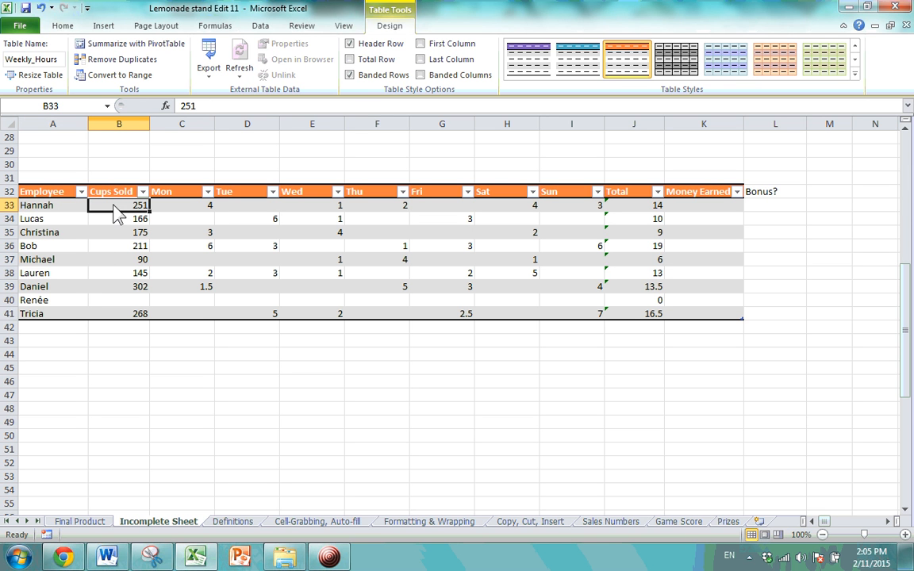
pyautogui.click(188, 207)
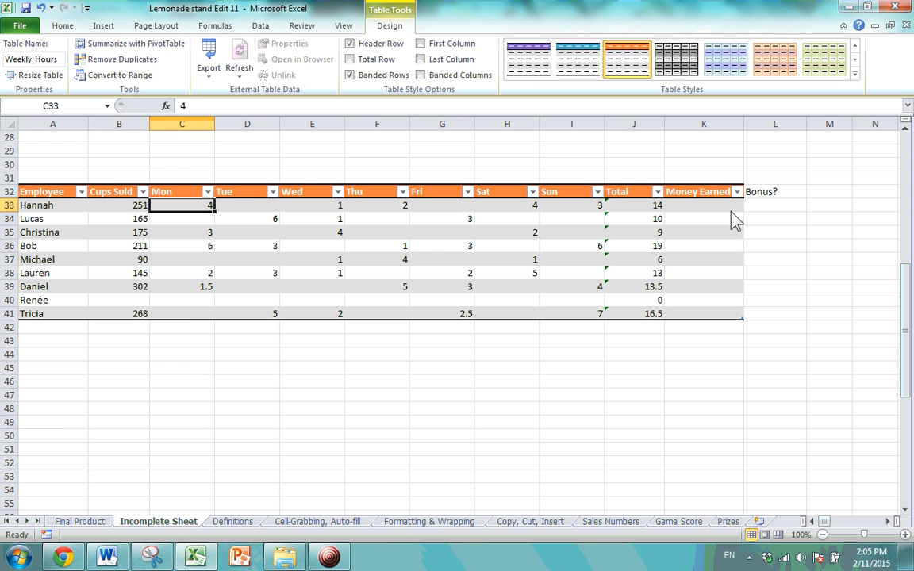
pyautogui.click(654, 209)
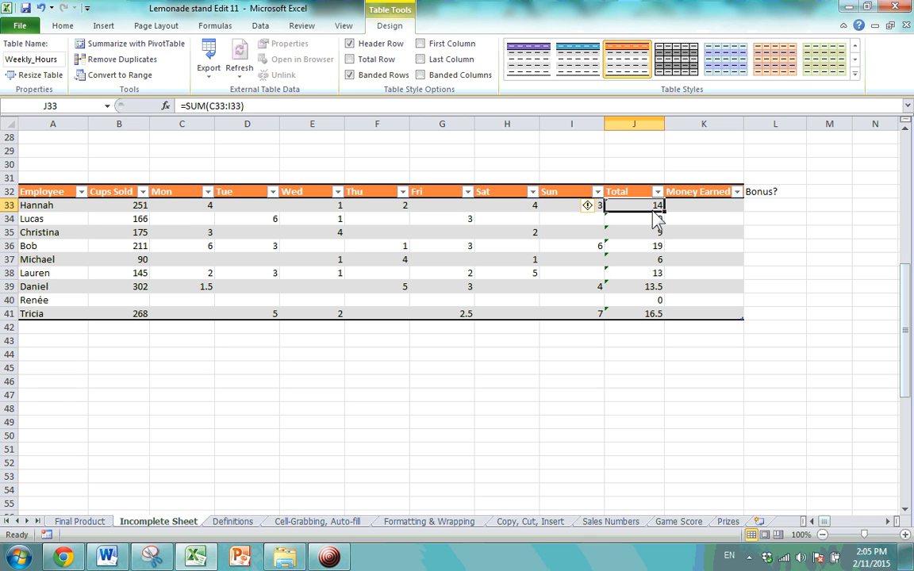
pyautogui.click(81, 192)
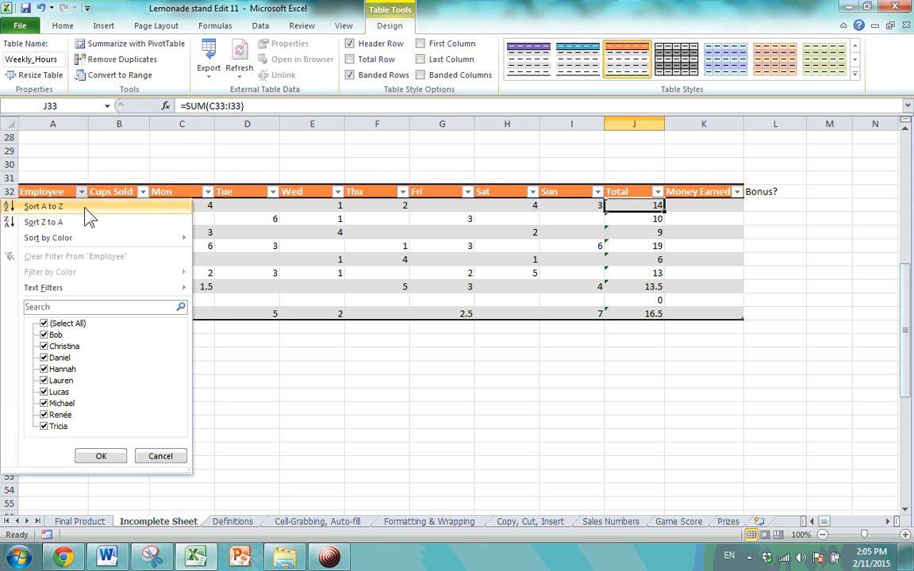
pyautogui.click(85, 210)
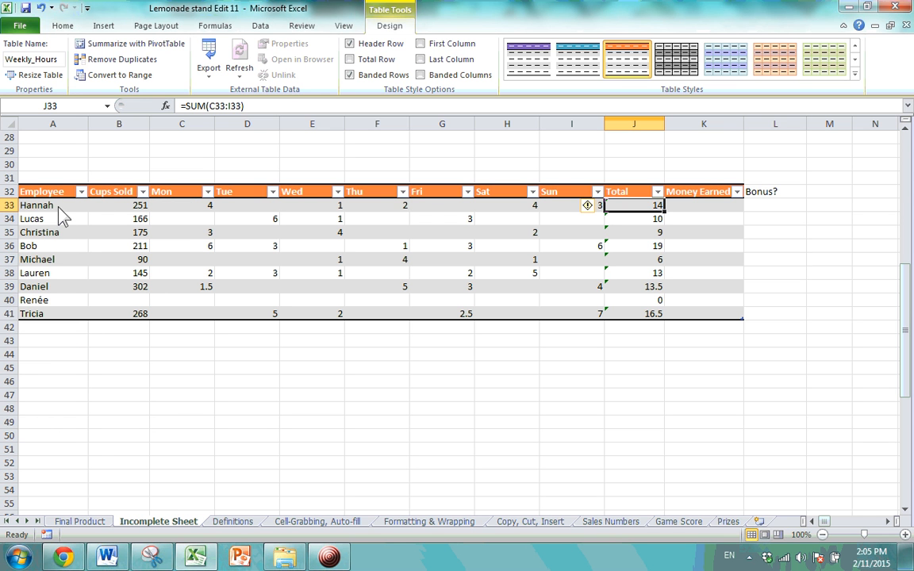
pyautogui.click(398, 262)
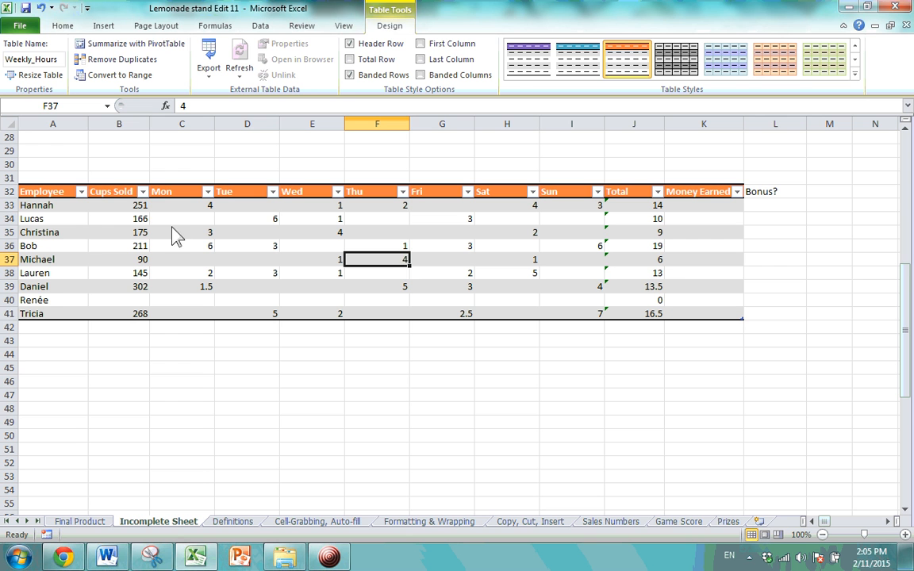
pyautogui.click(136, 208)
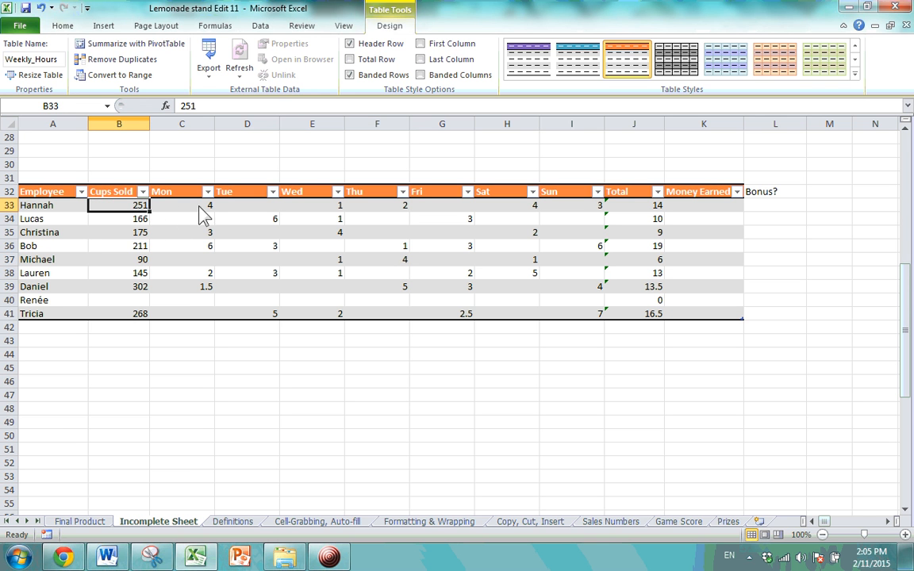
pyautogui.click(619, 204)
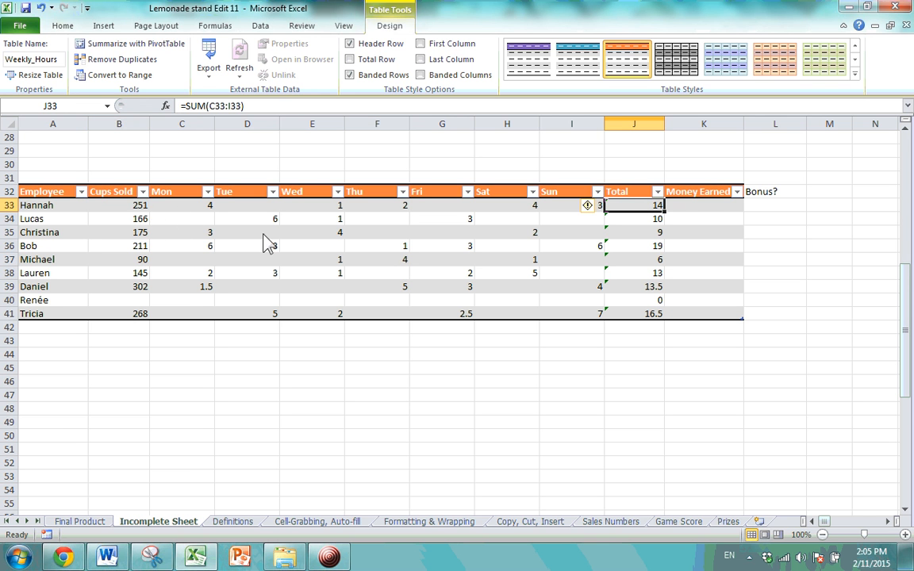
pyautogui.click(80, 192)
# Sort Employee A to Z and review Hannah's row, including her Total formula in J36.
pyautogui.click(71, 207)
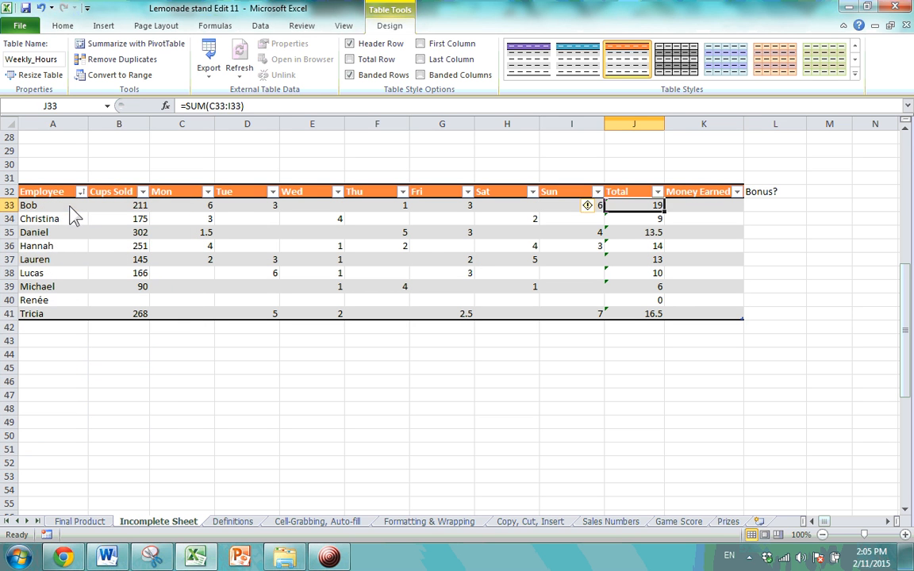
pyautogui.click(50, 246)
pyautogui.click(111, 246)
pyautogui.click(191, 248)
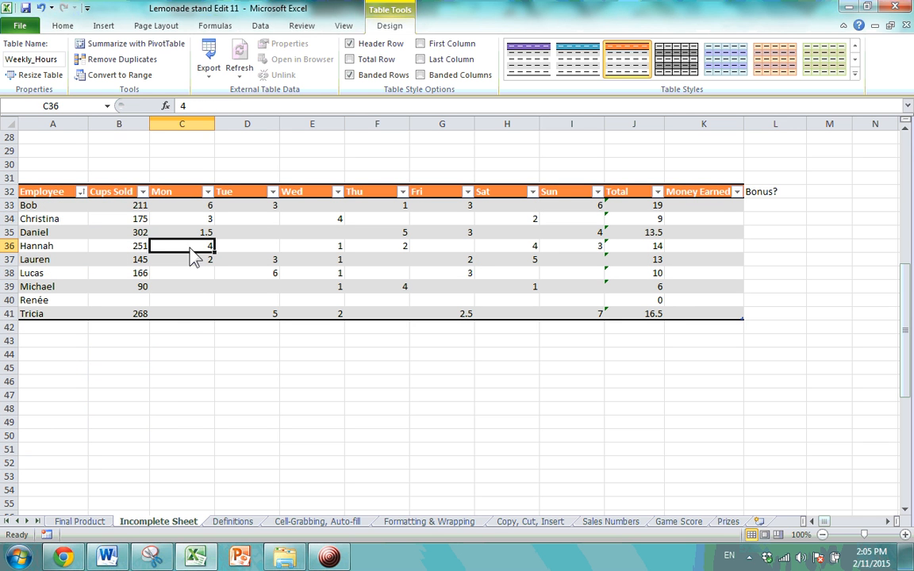
pyautogui.click(321, 255)
pyautogui.click(497, 255)
pyautogui.click(623, 254)
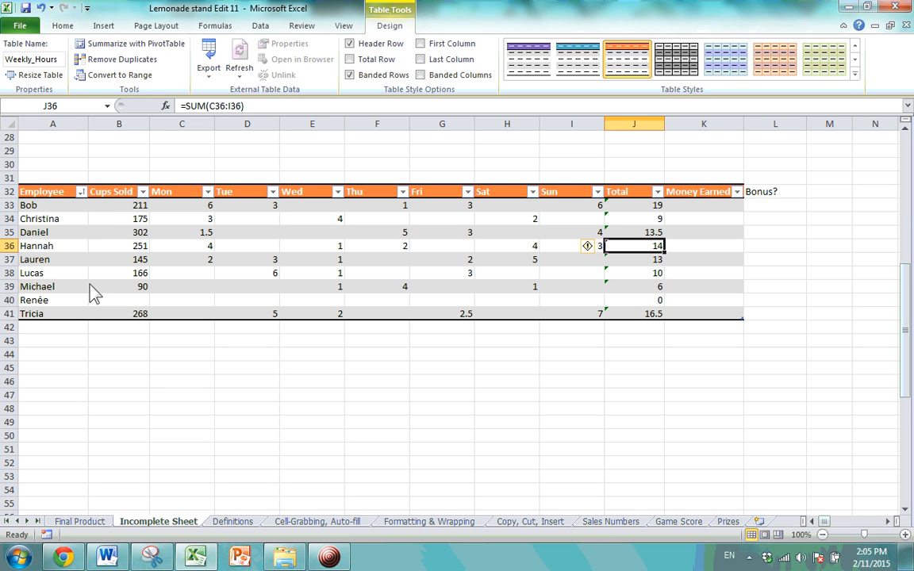
# Check the sorted employee names in column A, from Bob to Renée's B40.
pyautogui.click(36, 205)
pyautogui.click(38, 246)
pyautogui.click(41, 287)
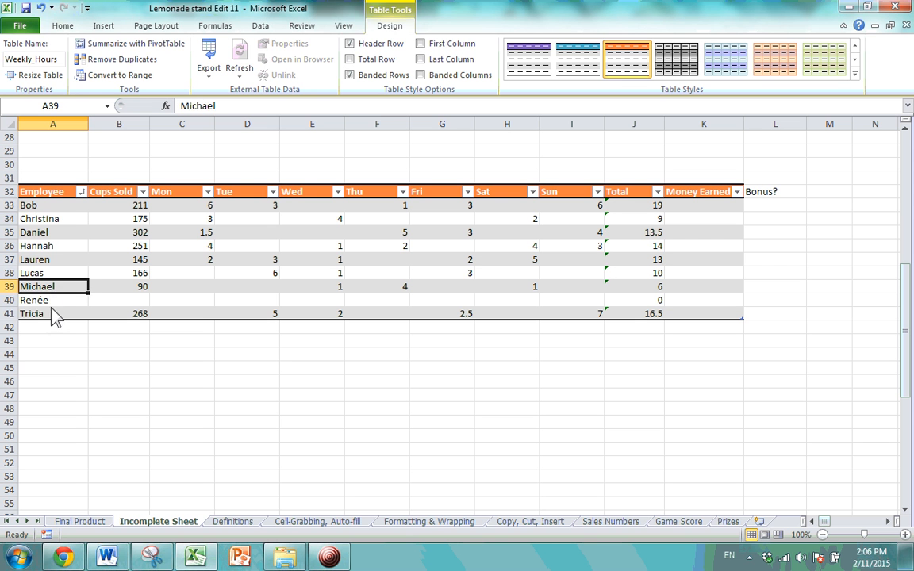
pyautogui.click(51, 313)
pyautogui.click(69, 302)
pyautogui.click(146, 301)
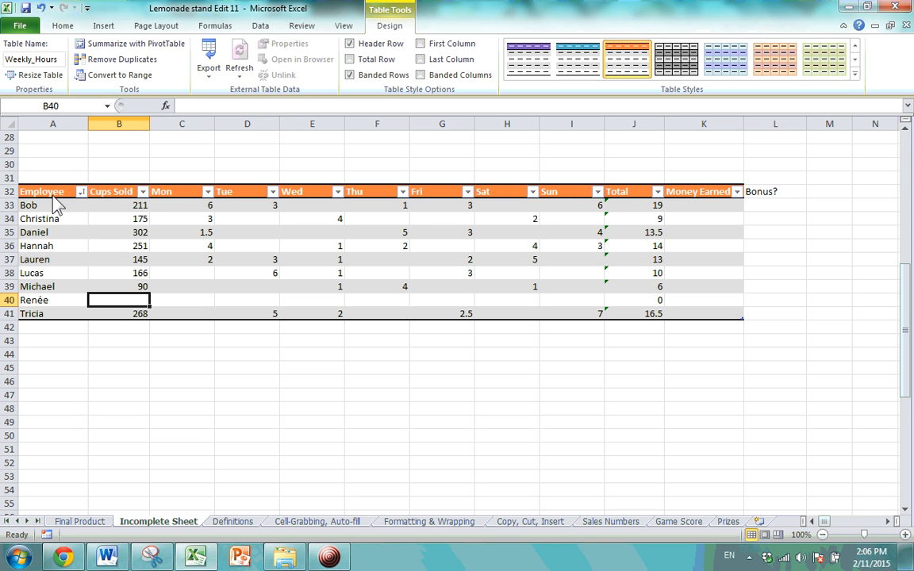
# Sort the rows by Total, smallest to largest, from Renée's 0 to Bob's 19.
pyautogui.click(658, 192)
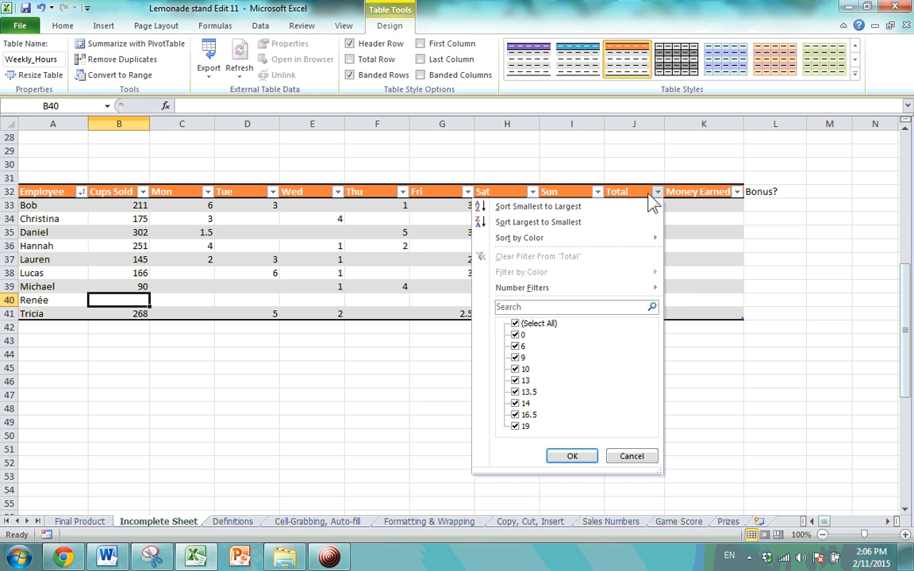
pyautogui.click(512, 206)
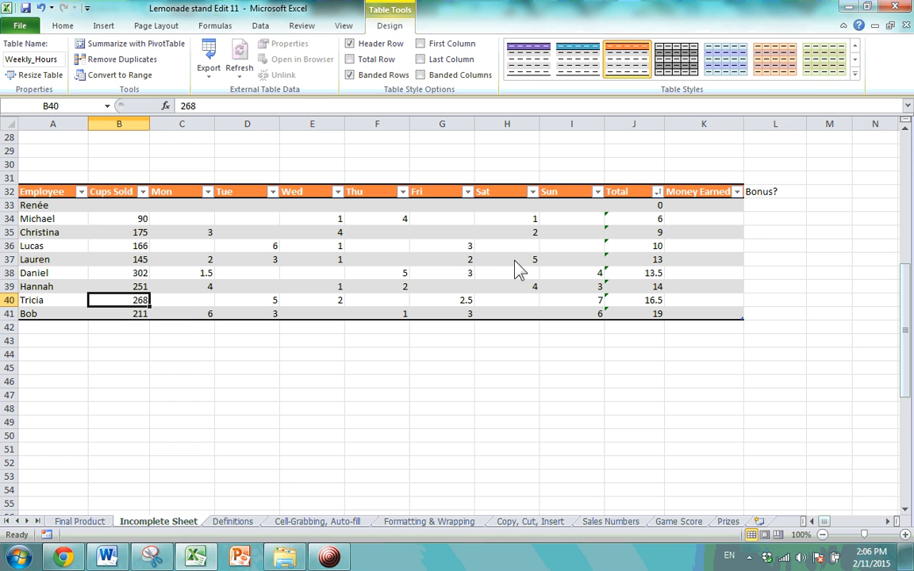
pyautogui.click(81, 192)
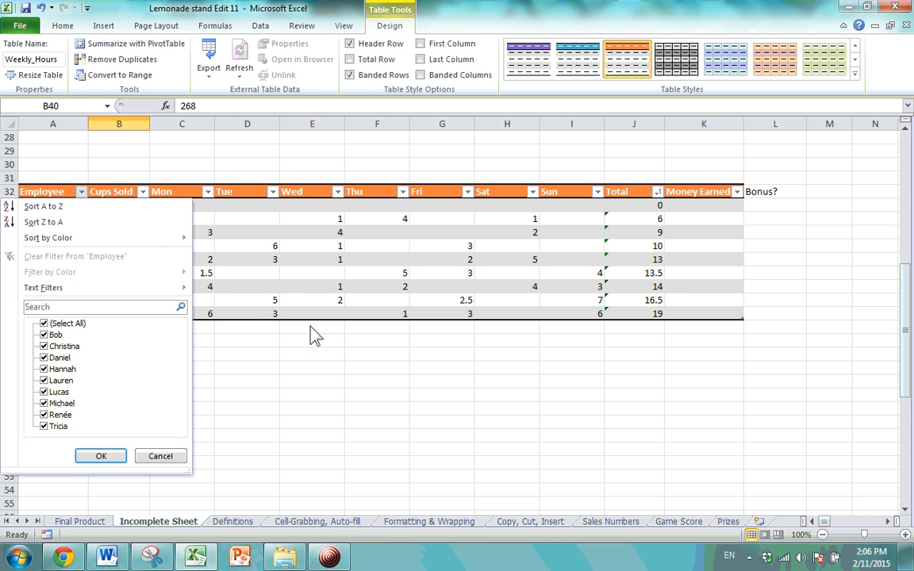
pyautogui.click(315, 337)
pyautogui.click(57, 207)
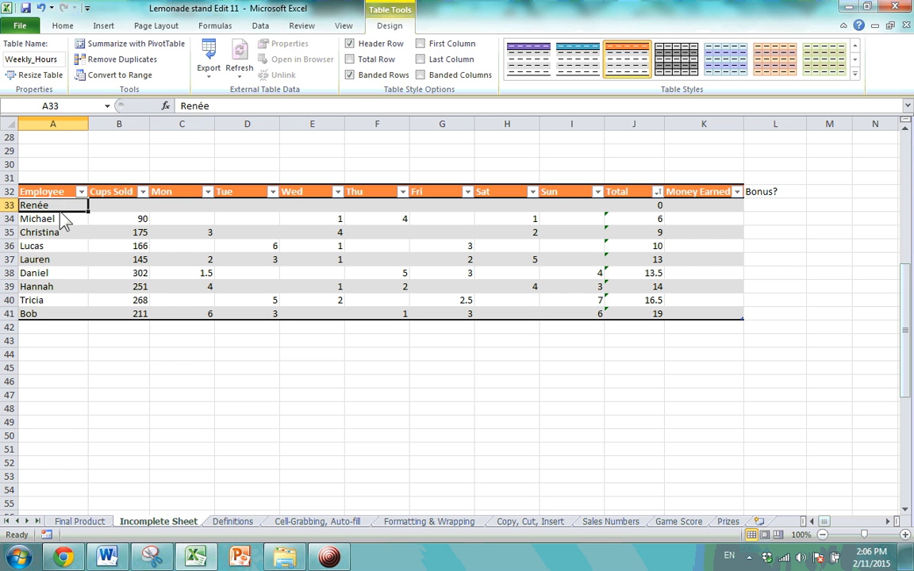
pyautogui.click(183, 208)
pyautogui.click(67, 210)
pyautogui.click(81, 192)
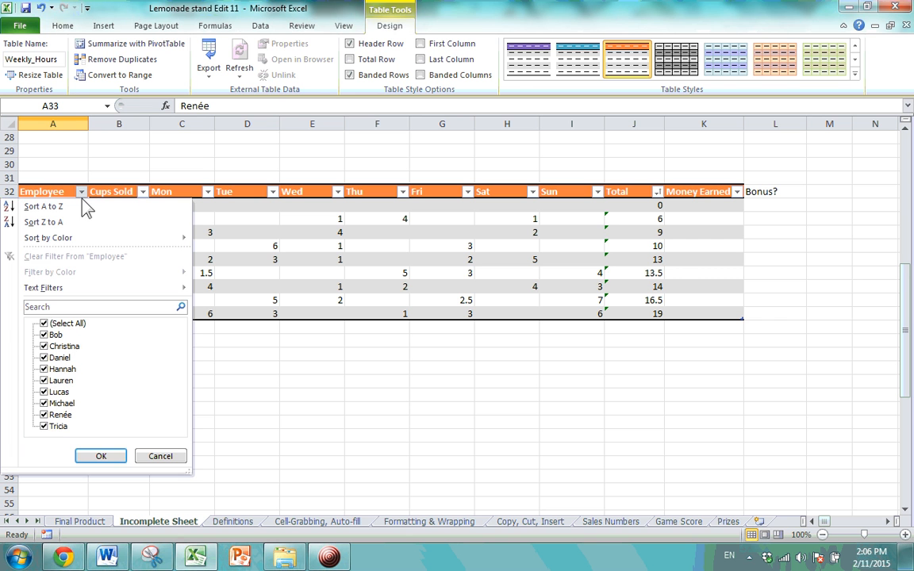
pyautogui.click(45, 414)
pyautogui.click(43, 336)
pyautogui.click(45, 336)
pyautogui.click(45, 415)
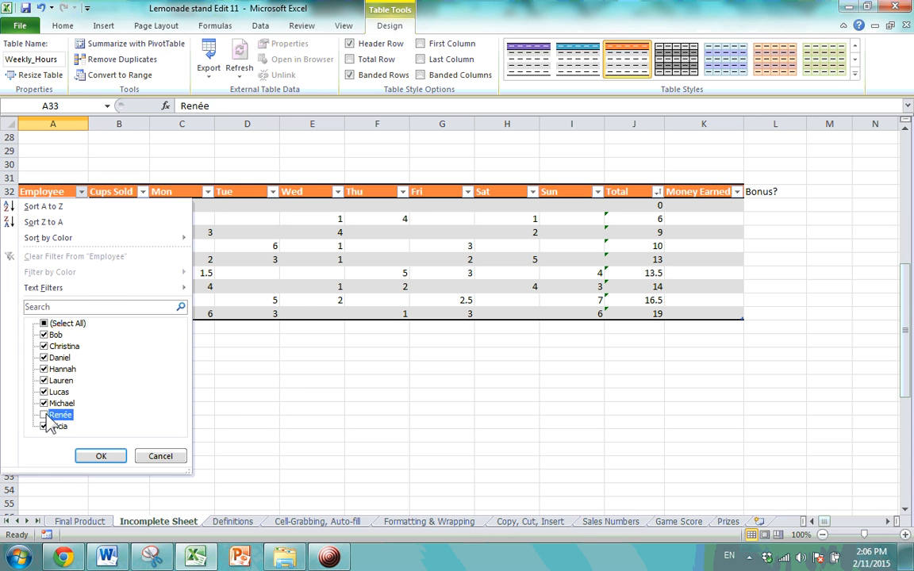
pyautogui.click(45, 416)
pyautogui.moveTo(135, 289)
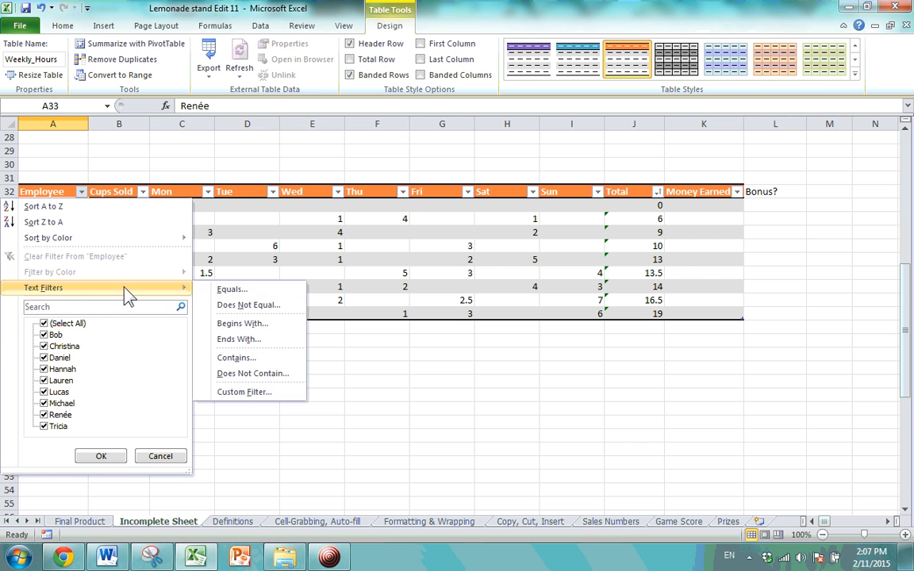
pyautogui.click(398, 439)
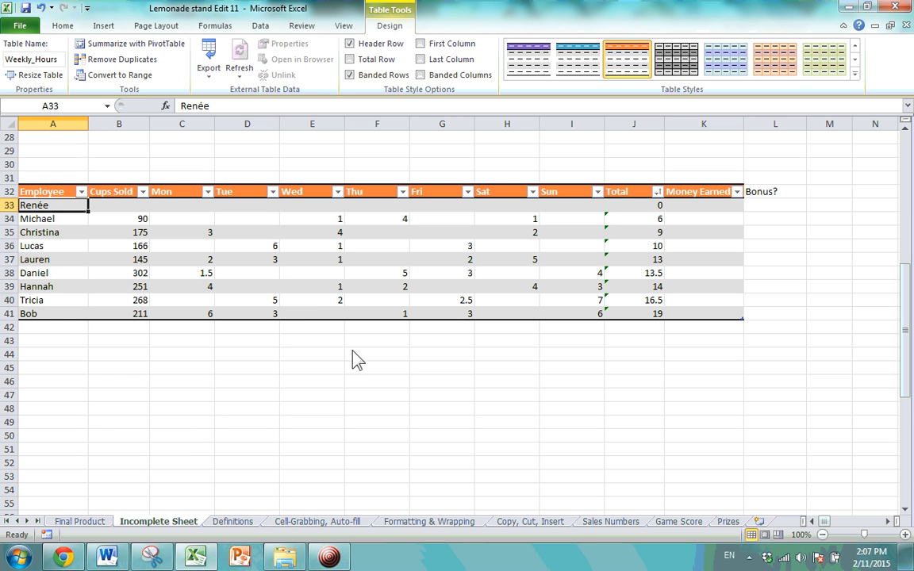
# Apply a Between number filter on Total with at least 13 and at most 8.
pyautogui.click(658, 192)
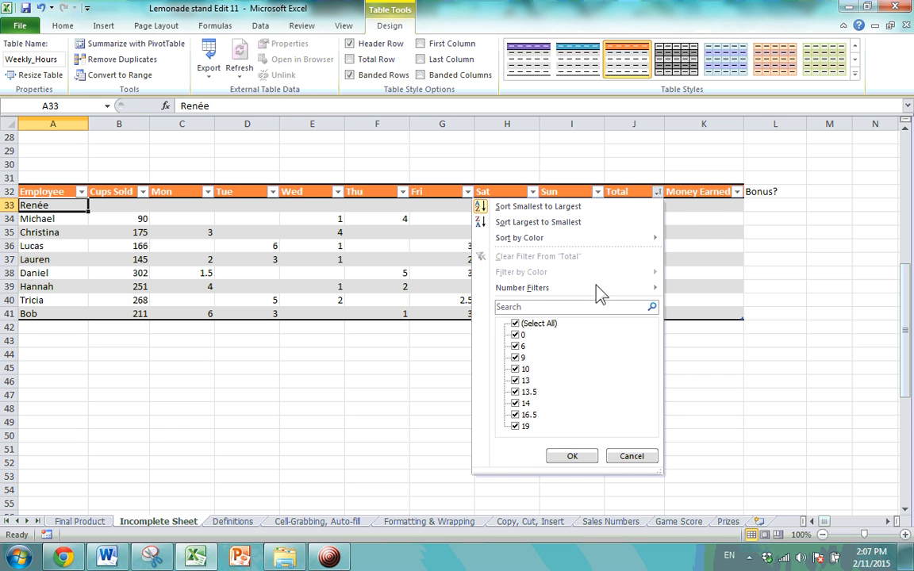
pyautogui.moveTo(591, 290)
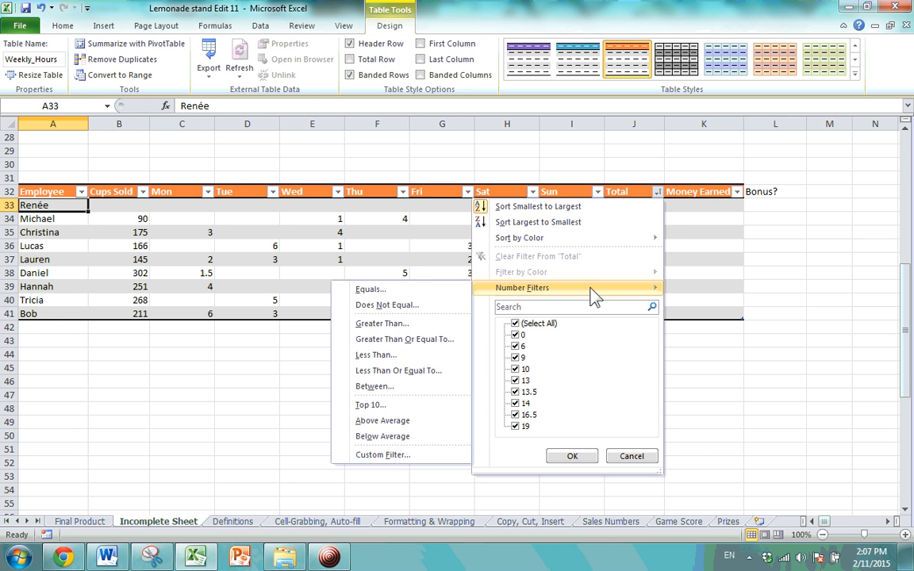
pyautogui.click(426, 387)
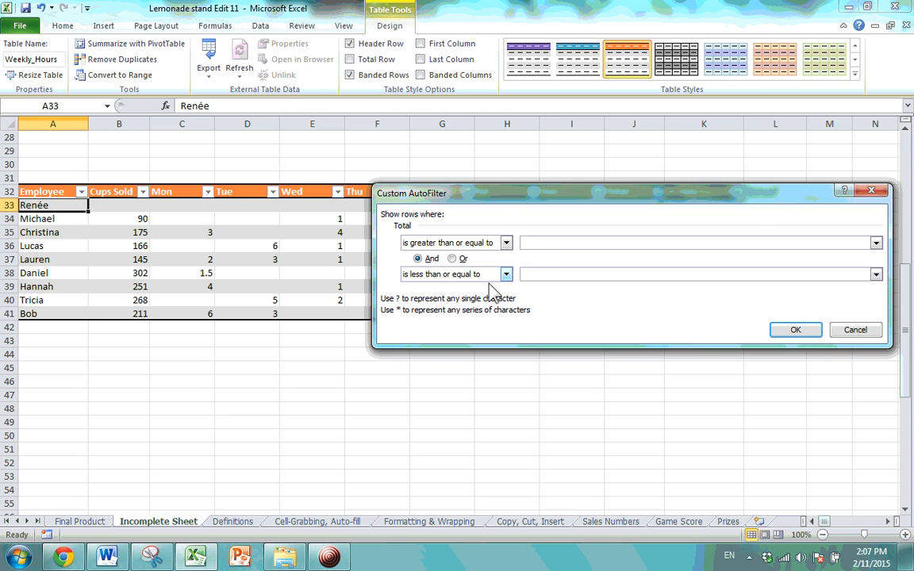
pyautogui.click(547, 274)
pyautogui.moveTo(447, 192); pyautogui.dragTo(369, 330)
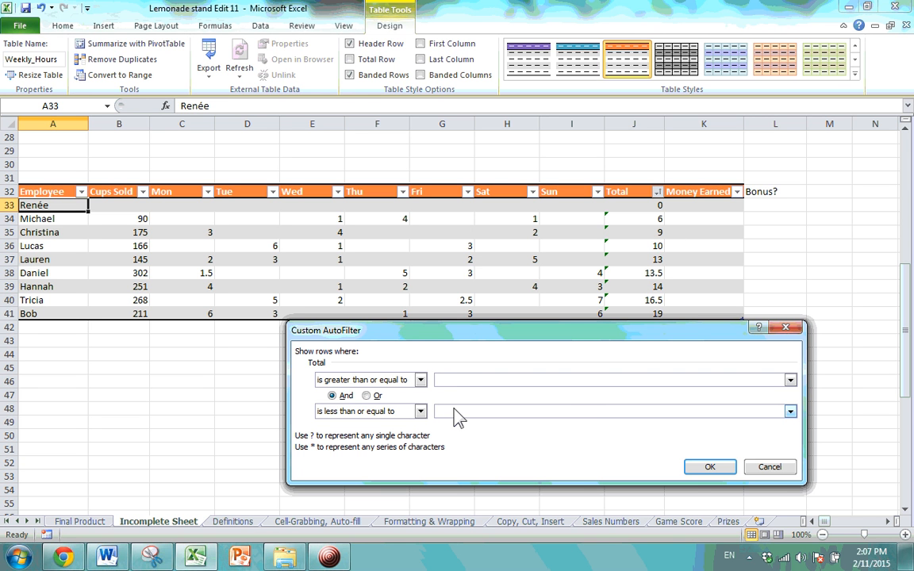
pyautogui.write('8')
pyautogui.write('12')
pyautogui.press('BackSpace')
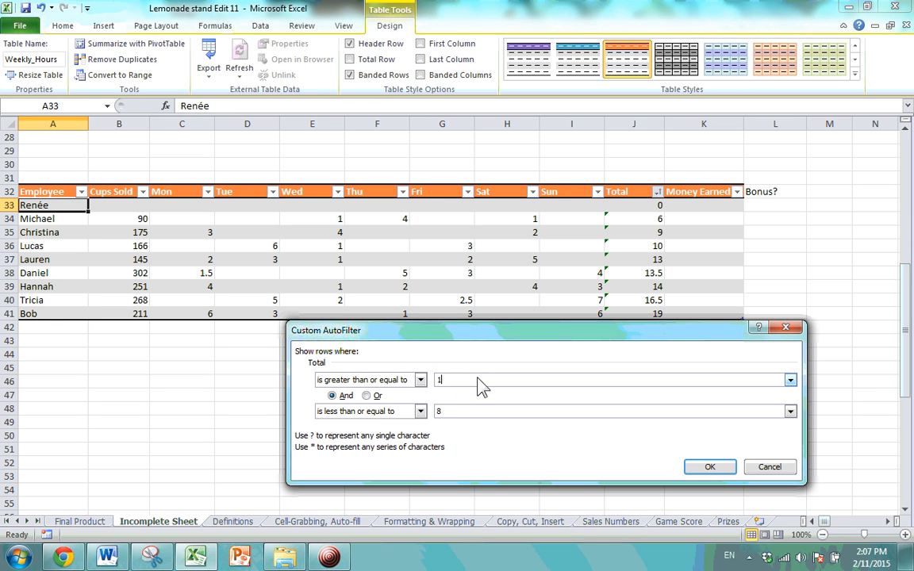
pyautogui.write('13')
pyautogui.click(709, 469)
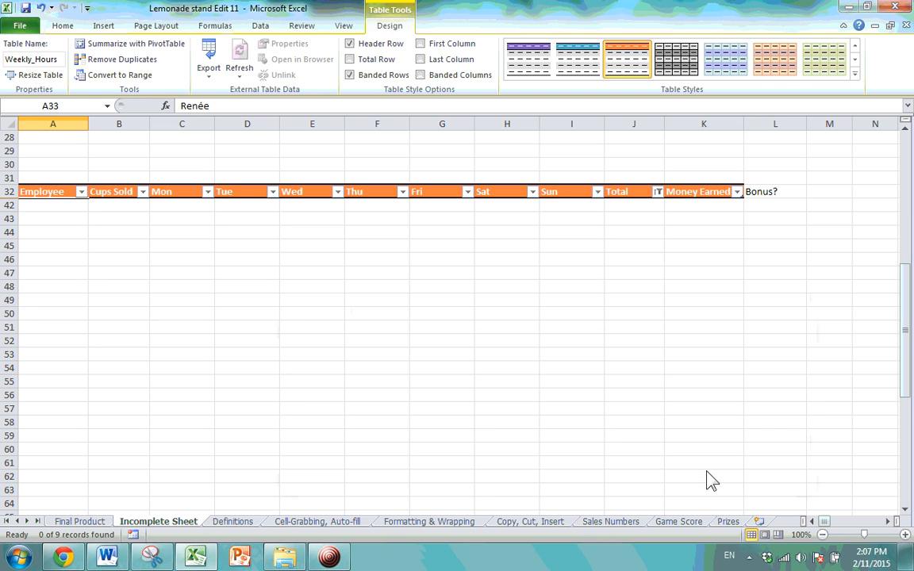
# Switch the Total filter to 'at least 13 Or at most 8', showing 7 of 9 records.
pyautogui.click(659, 192)
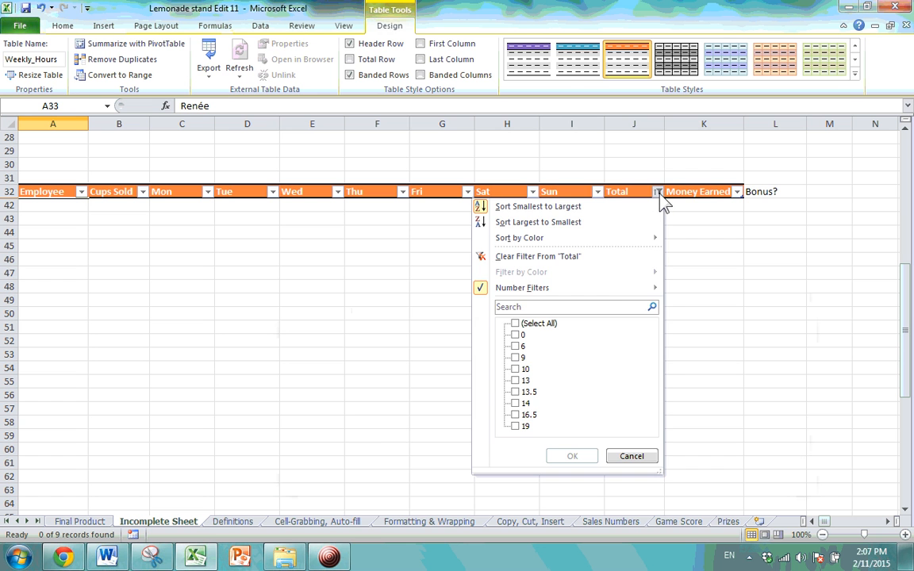
pyautogui.moveTo(615, 293)
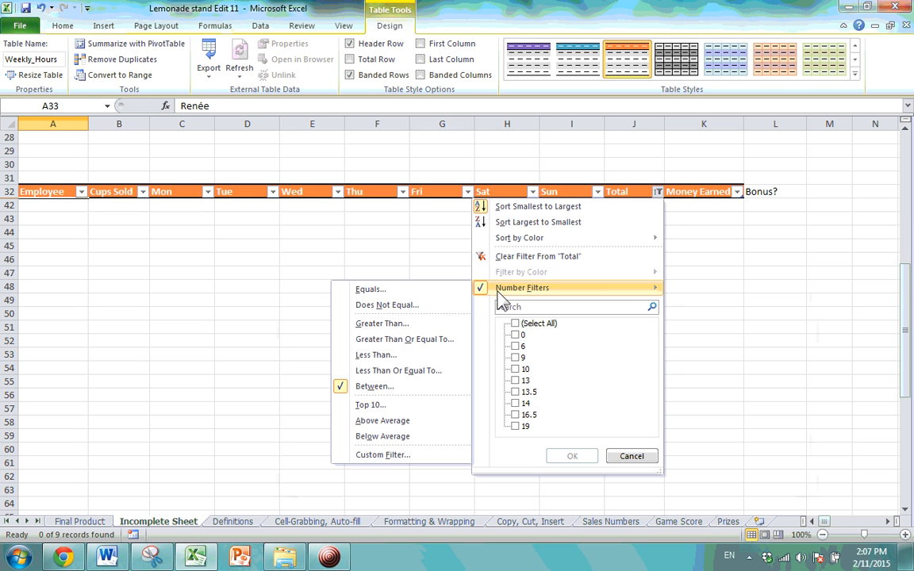
pyautogui.click(414, 387)
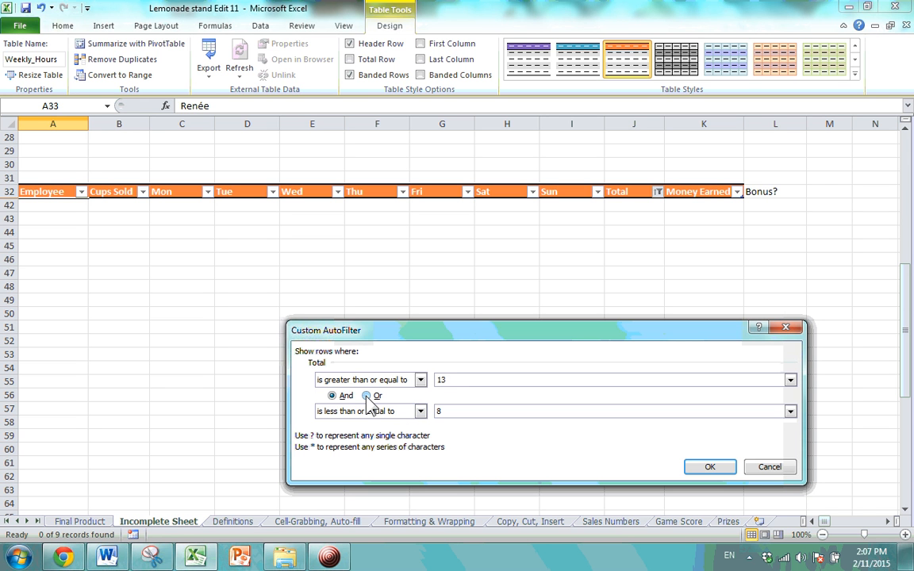
pyautogui.click(367, 396)
pyautogui.click(709, 468)
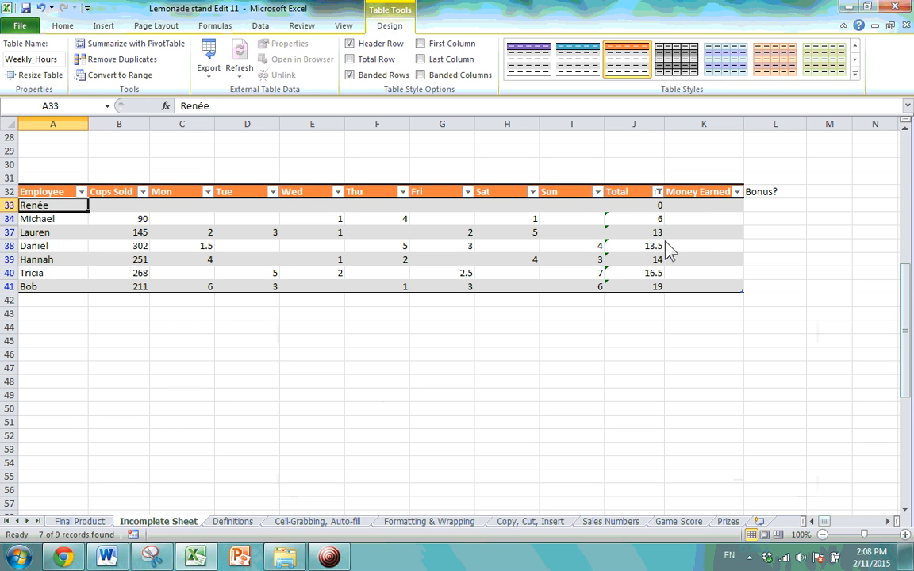
pyautogui.click(652, 233)
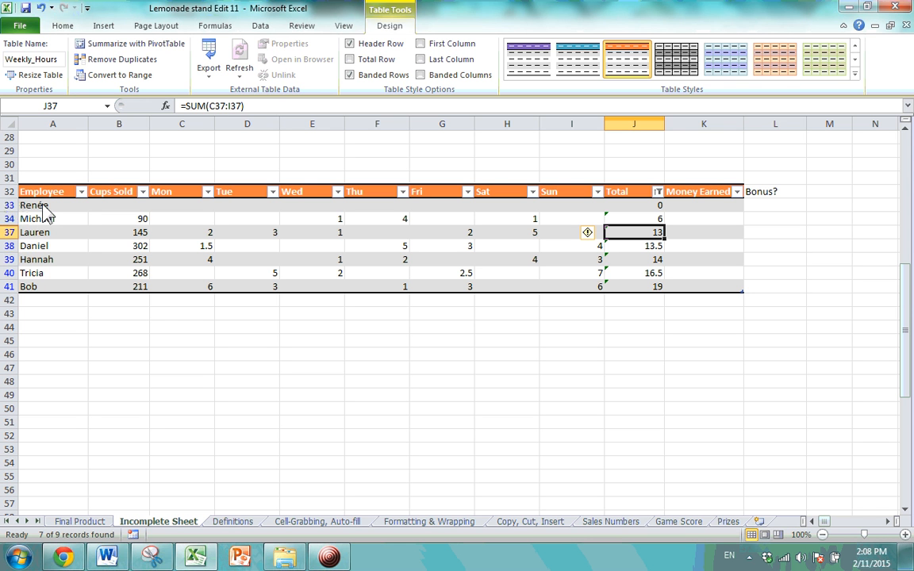
# Clear the filter from the Total column so all nine employees show.
pyautogui.click(657, 191)
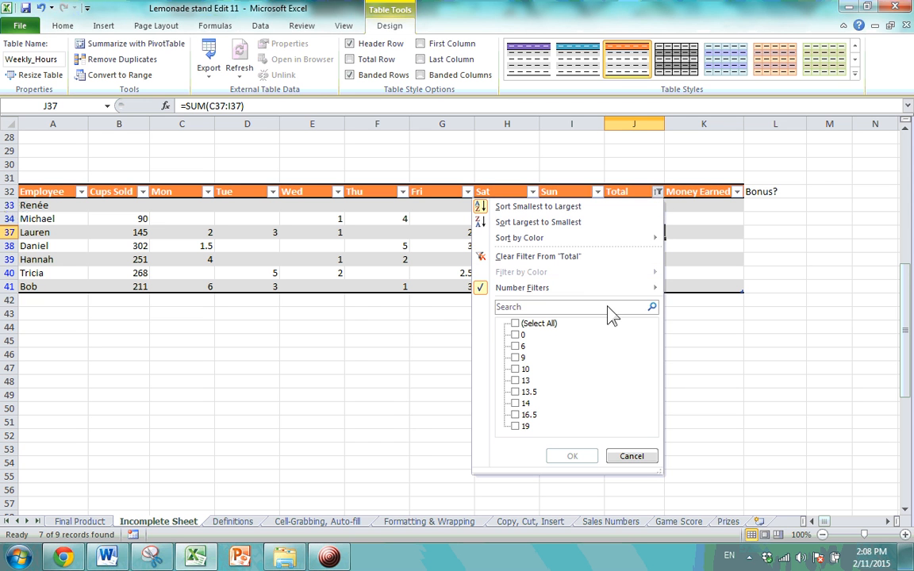
pyautogui.moveTo(552, 296)
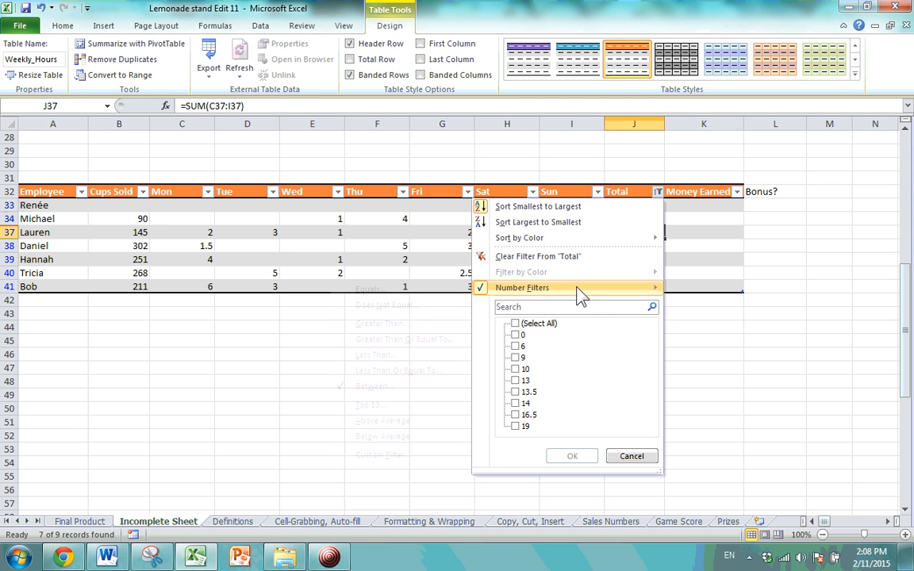
pyautogui.click(566, 257)
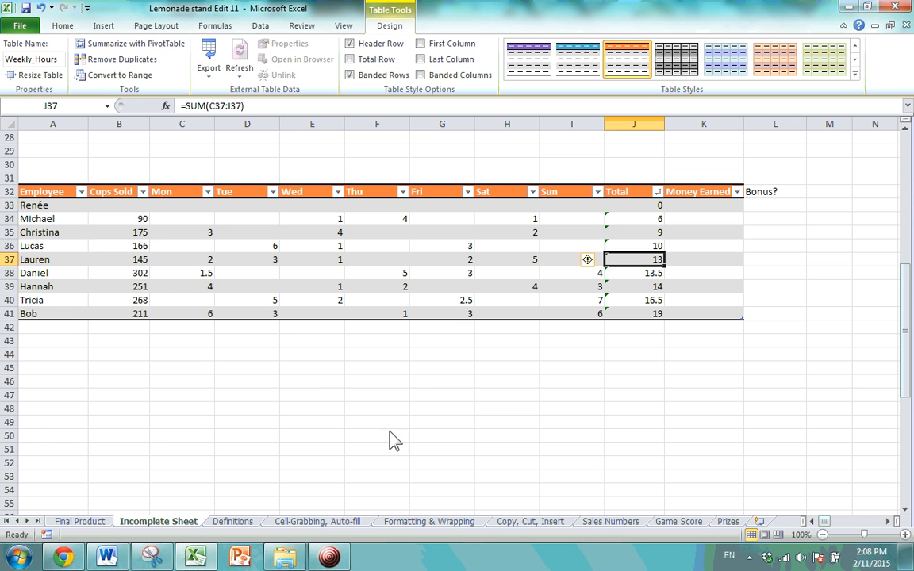
# Scroll up to the main lemonade stand table and select Christina's Saturday cell H11.
pyautogui.scroll(6, 414, 353)
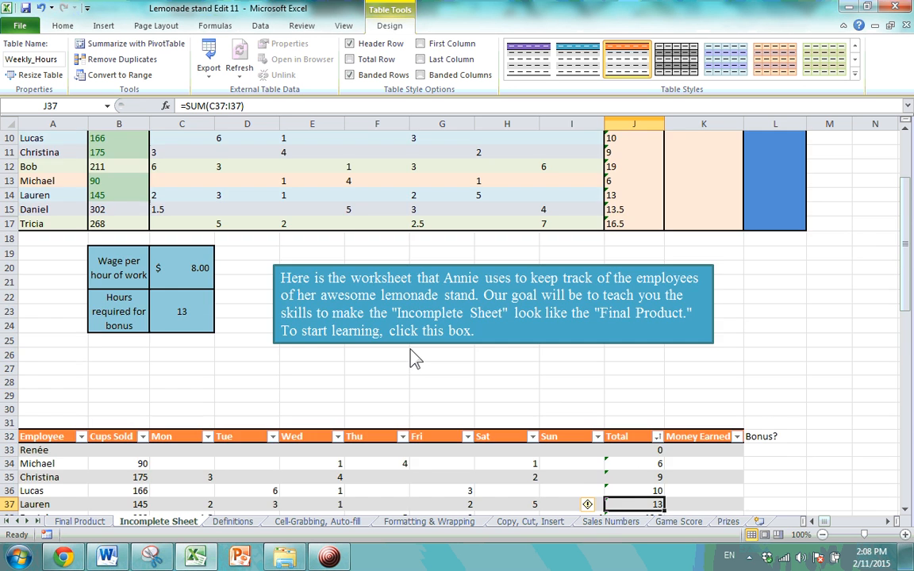
pyautogui.scroll(-3, 412, 349)
pyautogui.click(410, 349)
pyautogui.scroll(6, 410, 353)
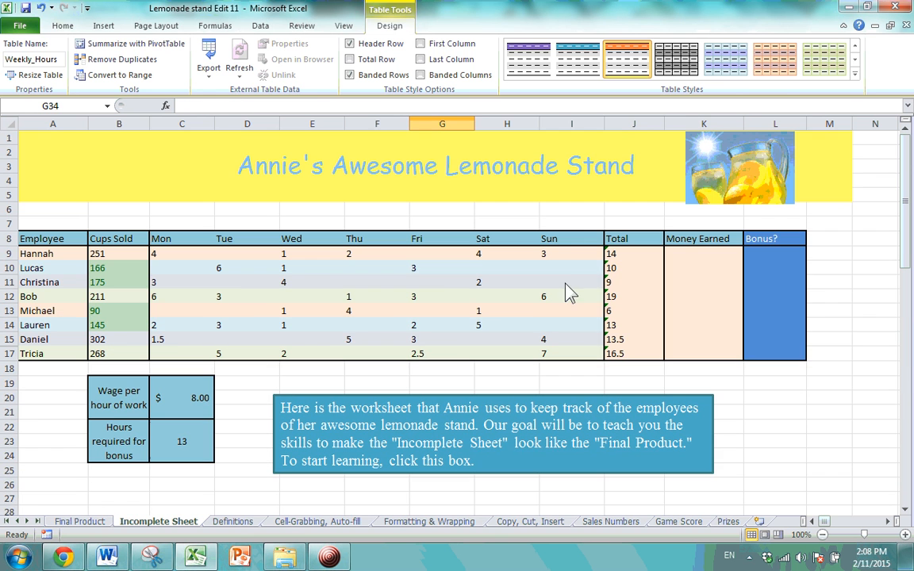
pyautogui.click(439, 271)
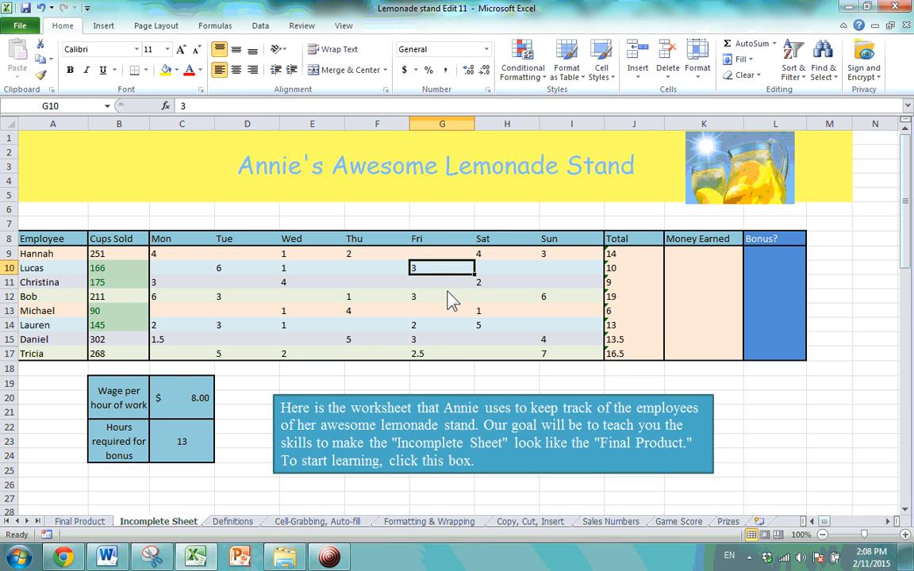
pyautogui.click(531, 298)
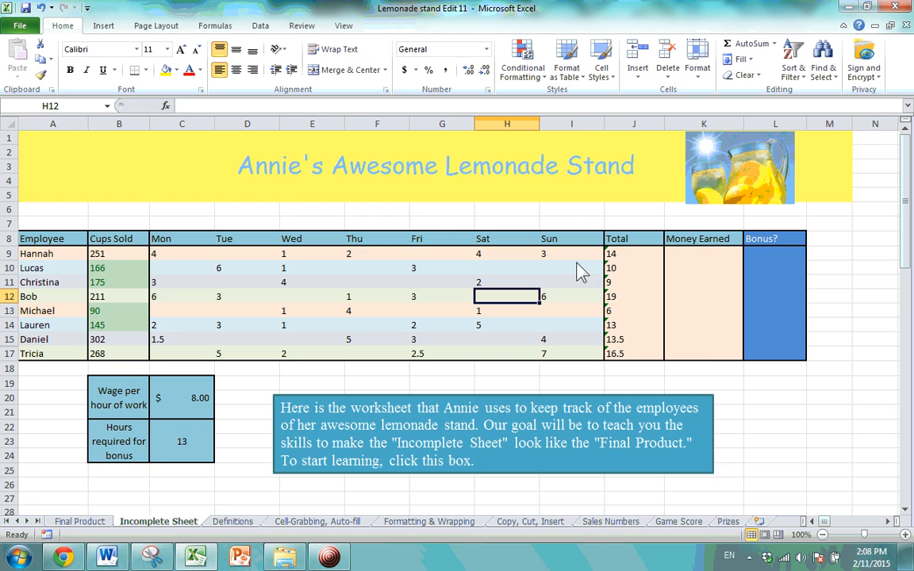
pyautogui.scroll(-3, 578, 265)
pyautogui.scroll(3, 578, 266)
pyautogui.press('Up')
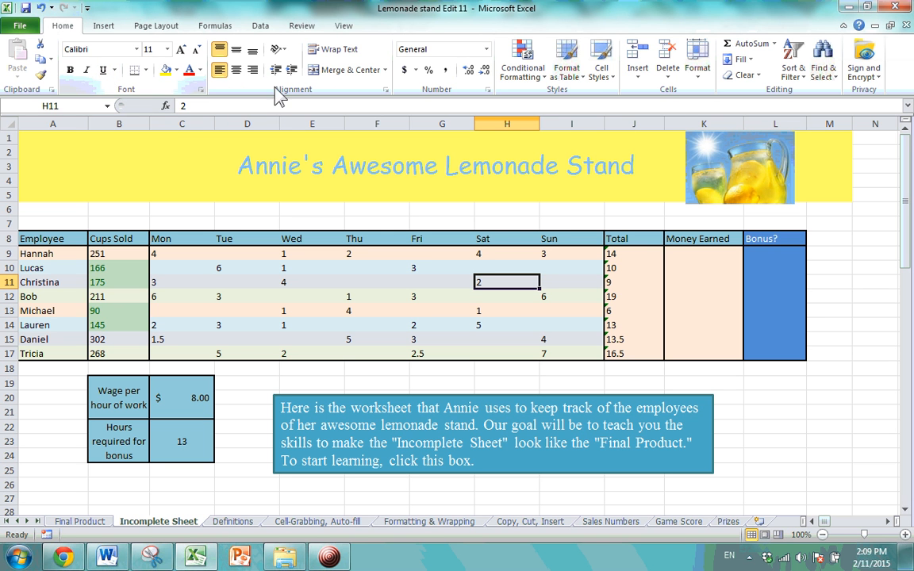
# Apply the custom PASTEL style to H11 from the Cell Styles gallery.
pyautogui.click(617, 83)
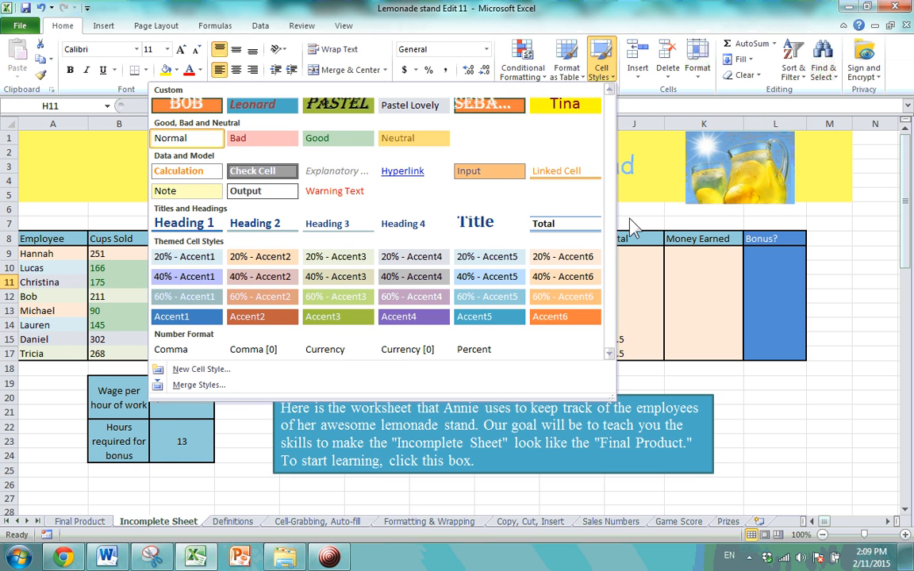
pyautogui.click(633, 228)
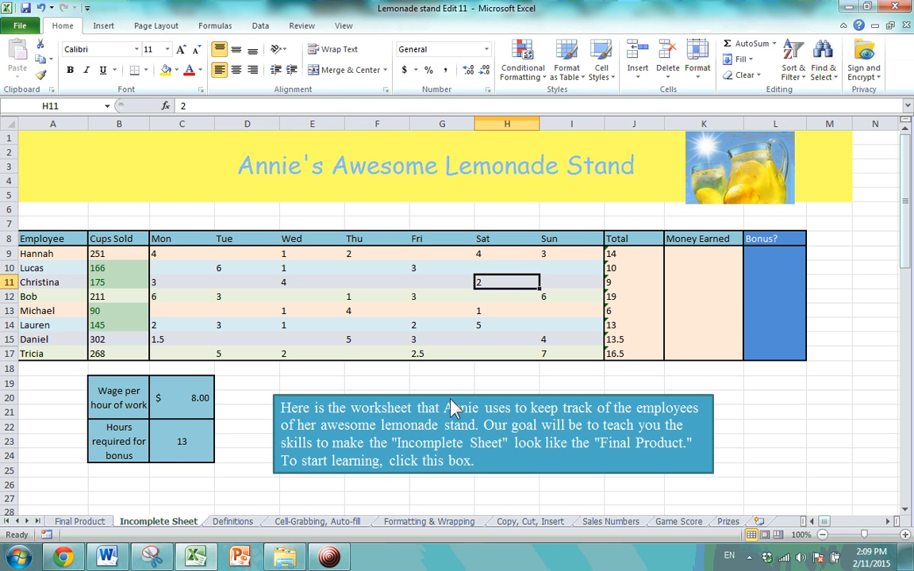
pyautogui.click(604, 73)
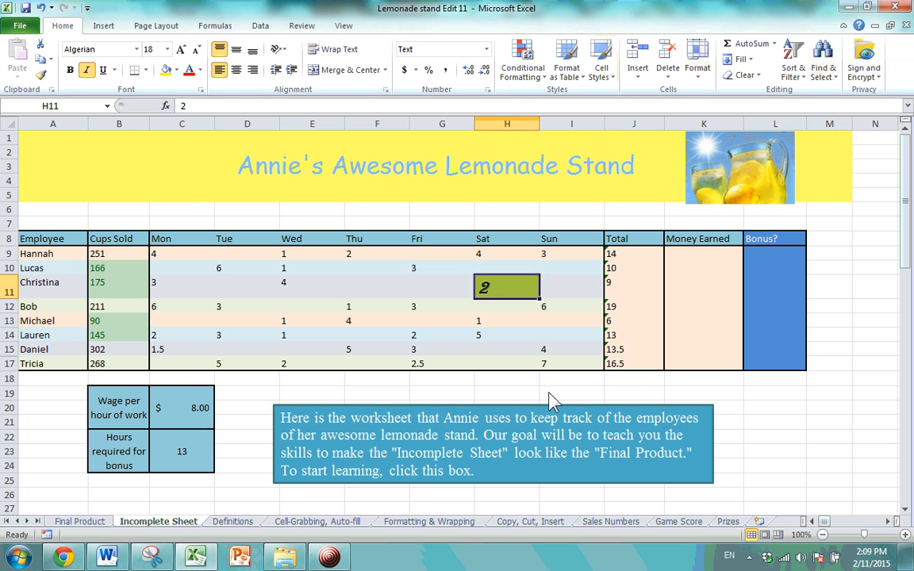
pyautogui.click(559, 393)
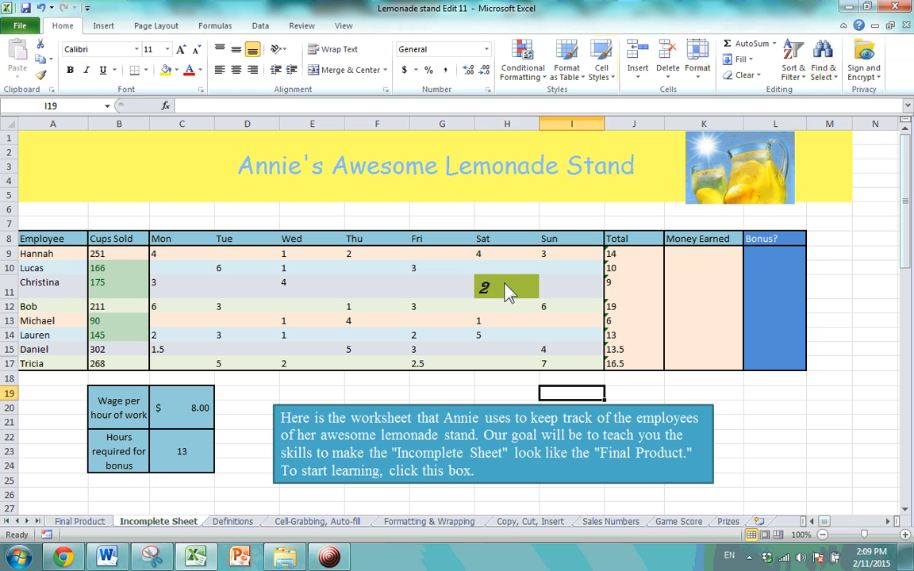
pyautogui.click(507, 292)
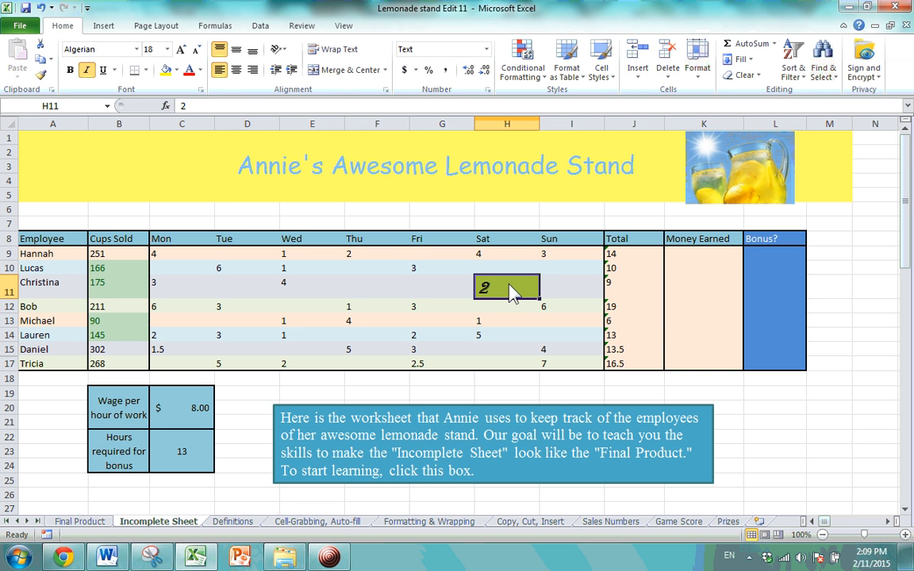
# Check the style's Algerian 18-point font and left-align Christina's Saturday value.
pyautogui.click(99, 48)
pyautogui.click(150, 49)
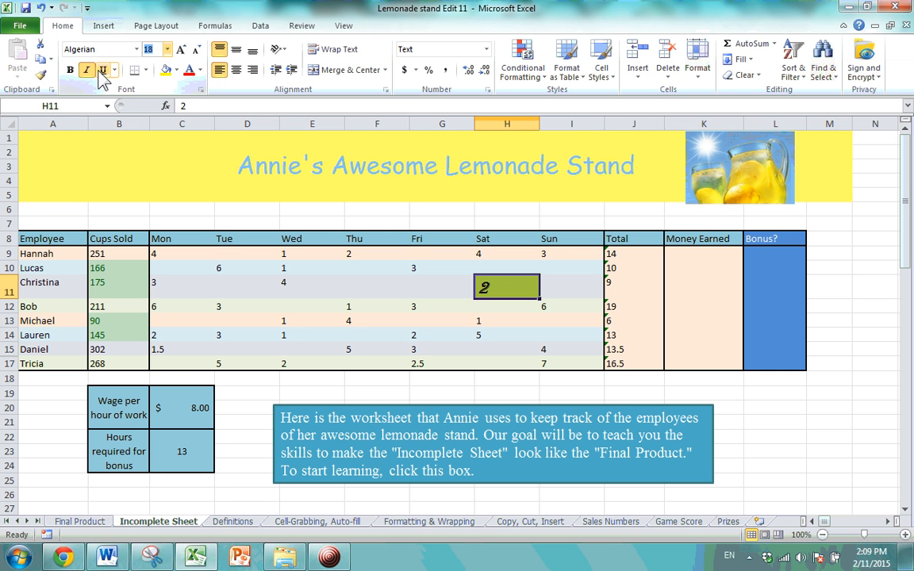
pyautogui.click(222, 73)
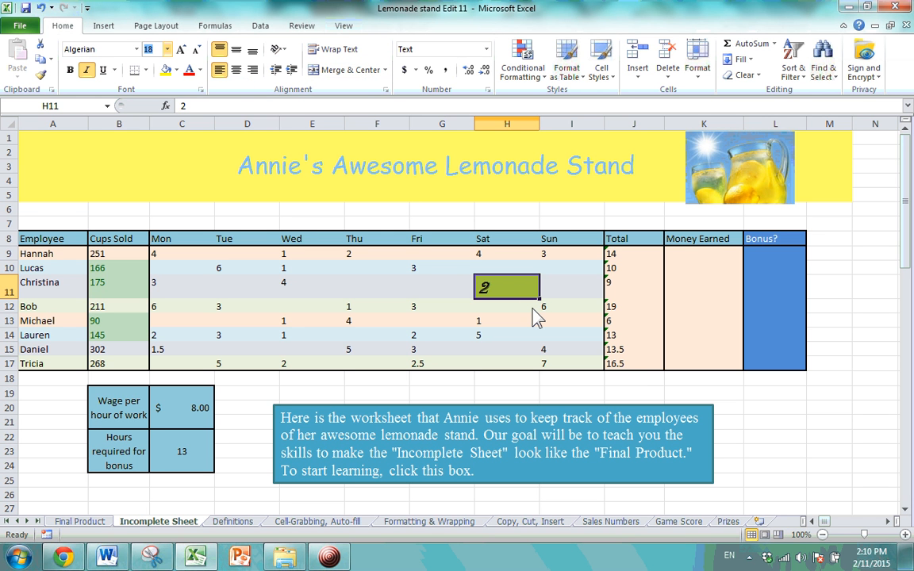
pyautogui.click(612, 79)
pyautogui.click(613, 78)
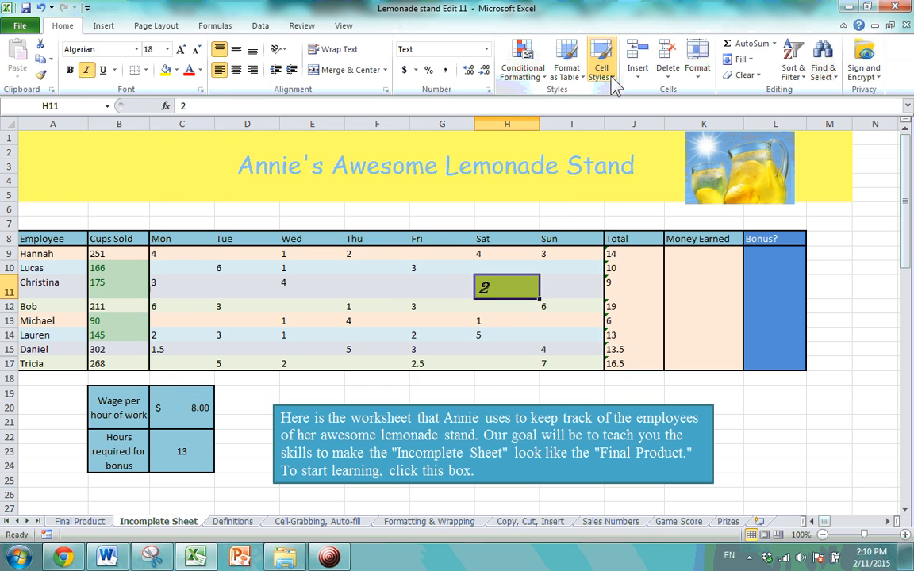
pyautogui.click(612, 79)
pyautogui.click(611, 77)
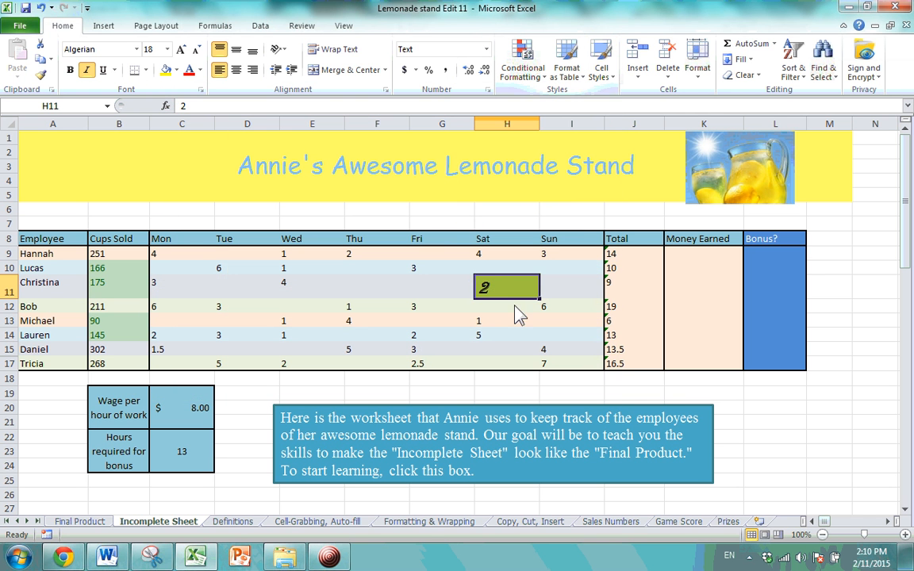
# Make Michael's Wednesday value in E13 italic, size 18, and apply the PASTEL cell style.
pyautogui.click(302, 324)
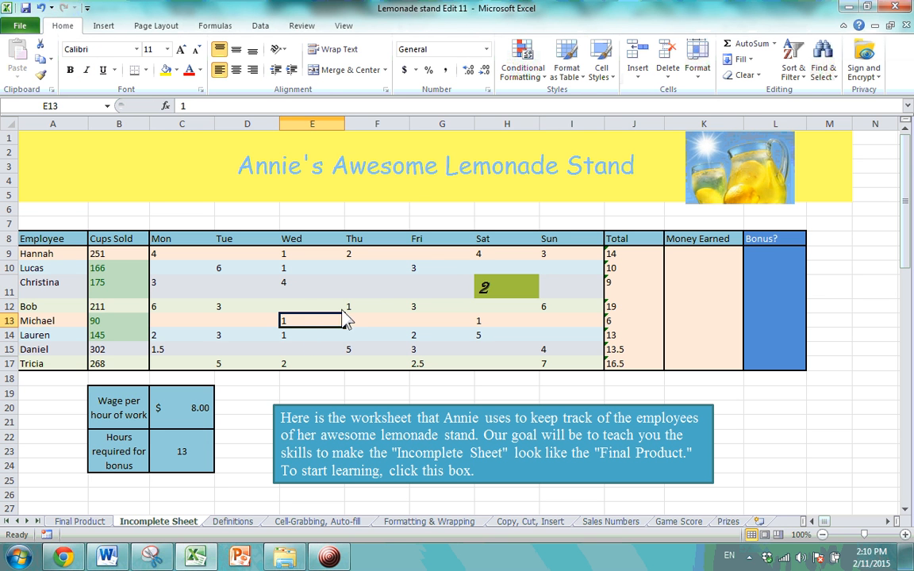
pyautogui.click(86, 69)
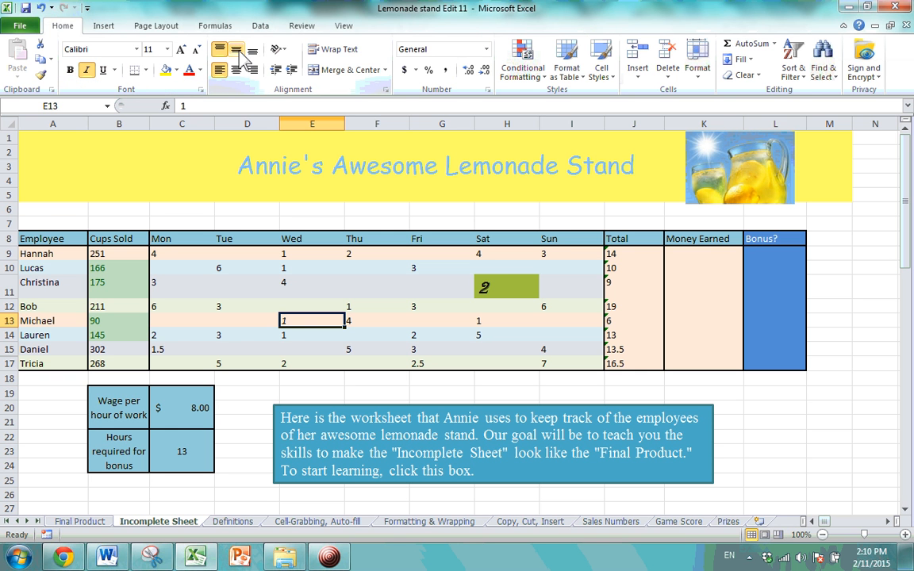
pyautogui.click(167, 49)
pyautogui.click(150, 150)
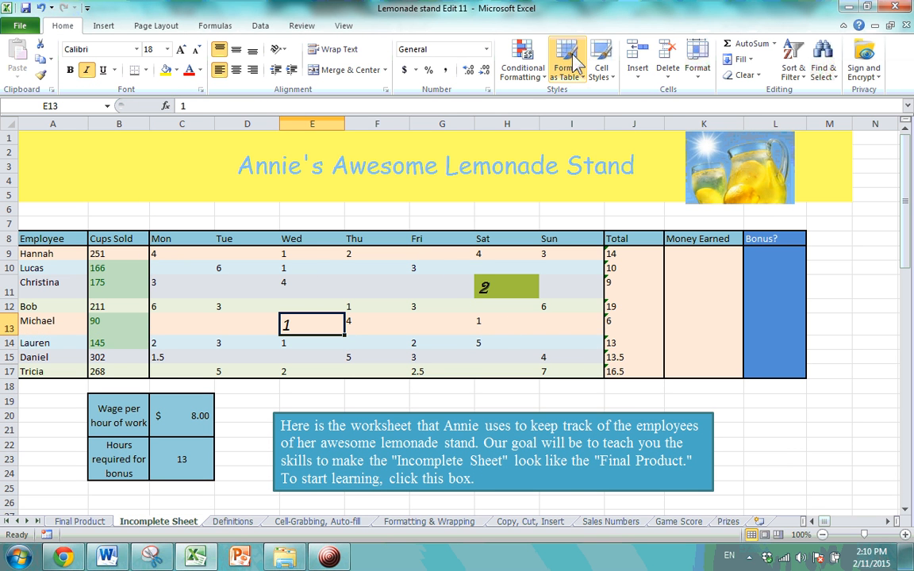
pyautogui.click(600, 60)
pyautogui.click(309, 98)
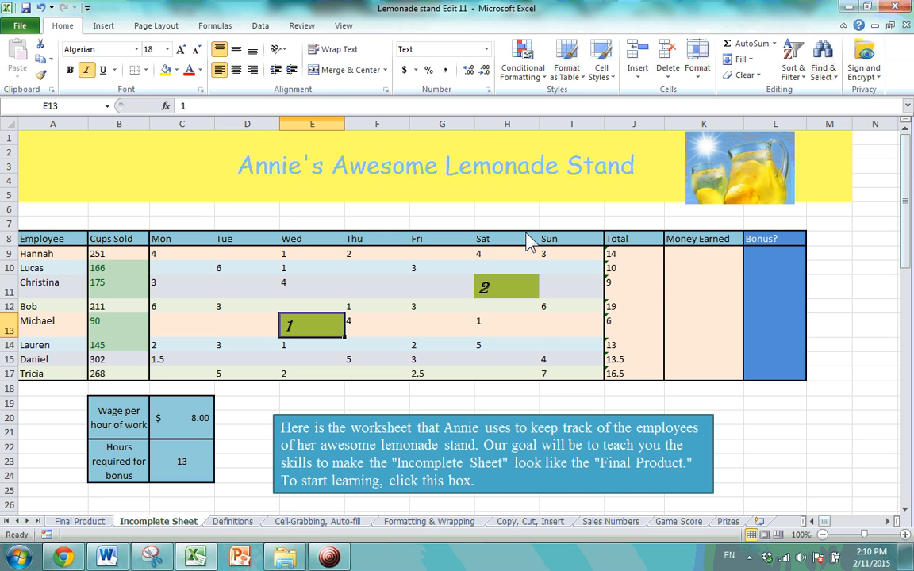
pyautogui.click(496, 324)
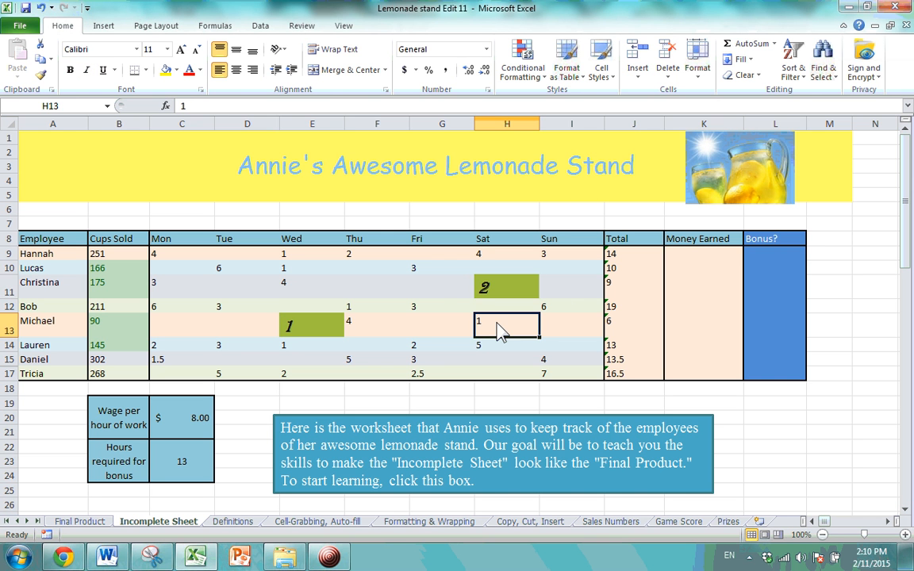
pyautogui.click(441, 293)
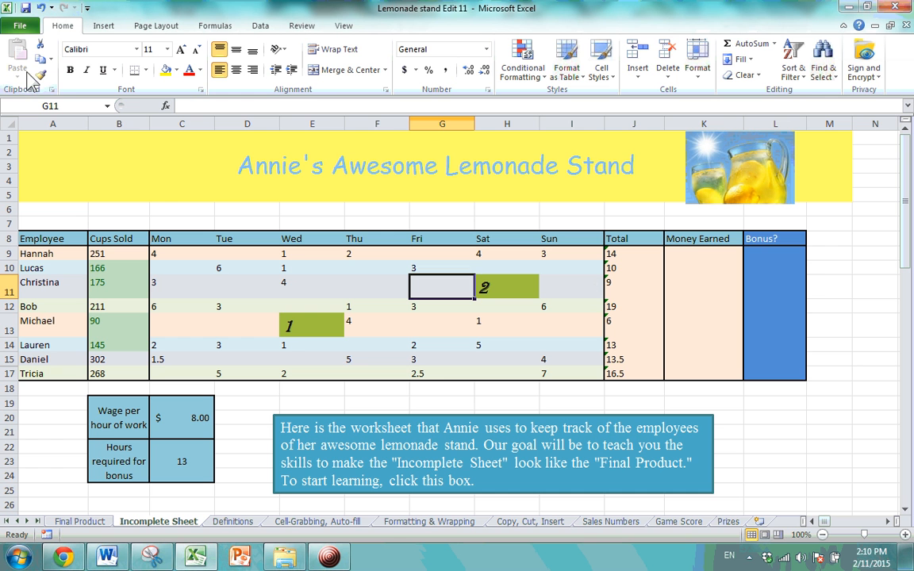
# Copy G15's plain formatting onto Christina's styled Saturday cell with Format Painter.
pyautogui.click(436, 362)
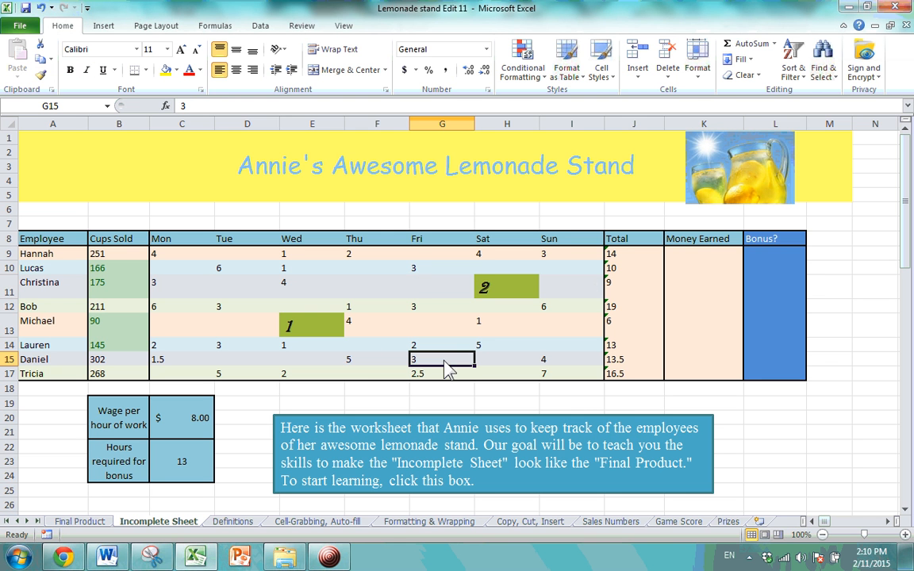
pyautogui.click(527, 361)
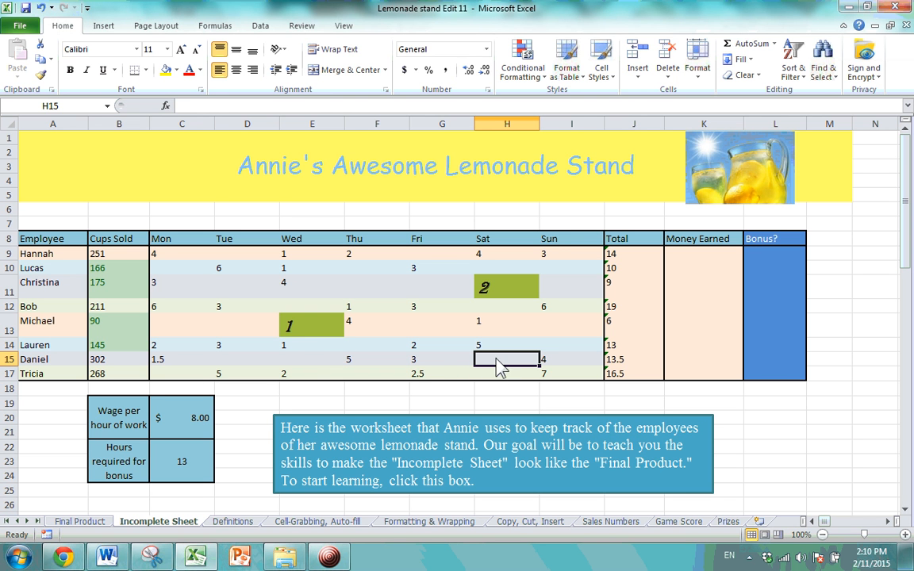
pyautogui.click(437, 363)
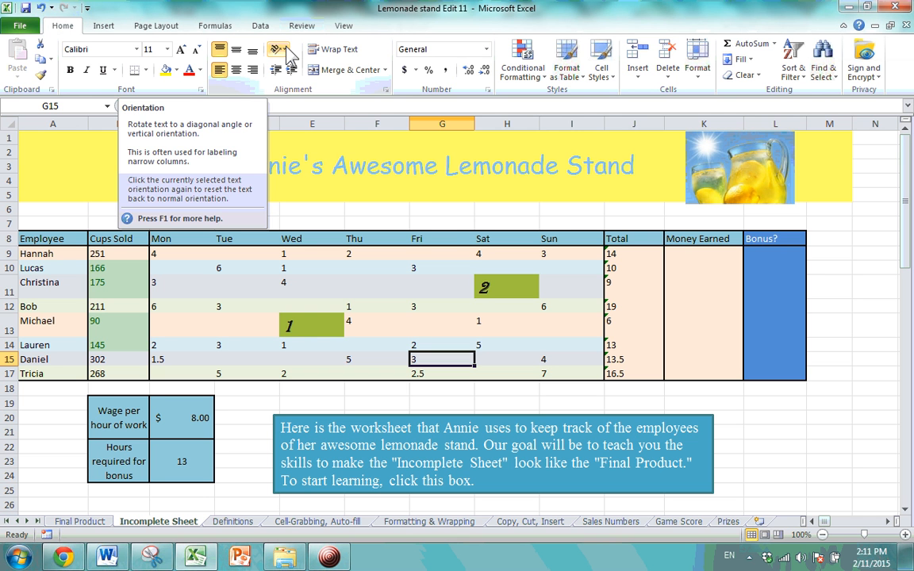
pyautogui.click(40, 75)
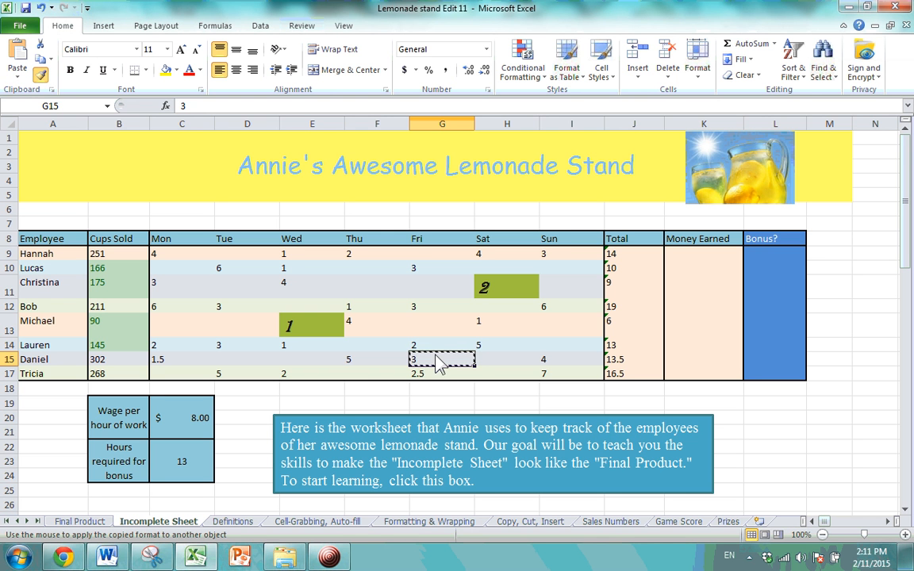
pyautogui.click(522, 297)
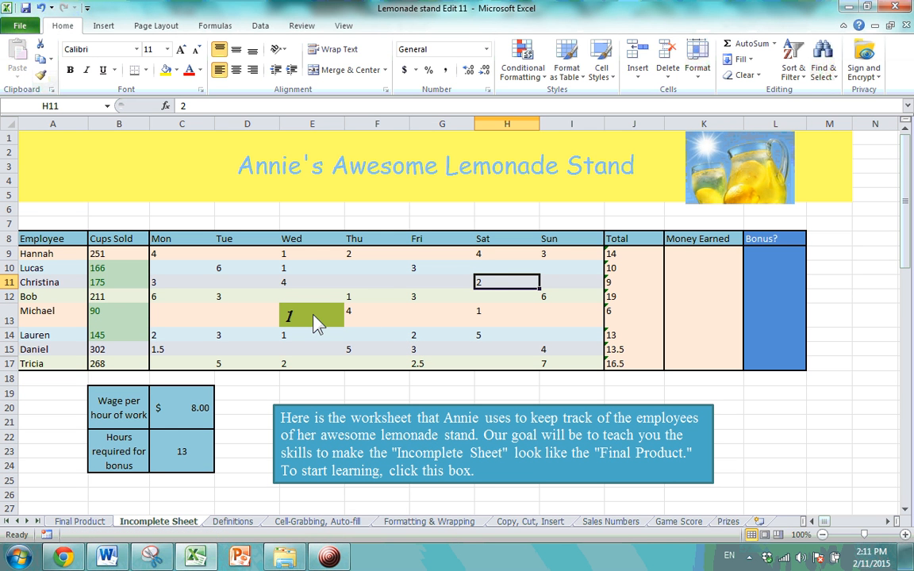
# Copy E9's plain formatting onto Michael's Wednesday cell E13 and check the table.
pyautogui.click(306, 256)
pyautogui.click(41, 74)
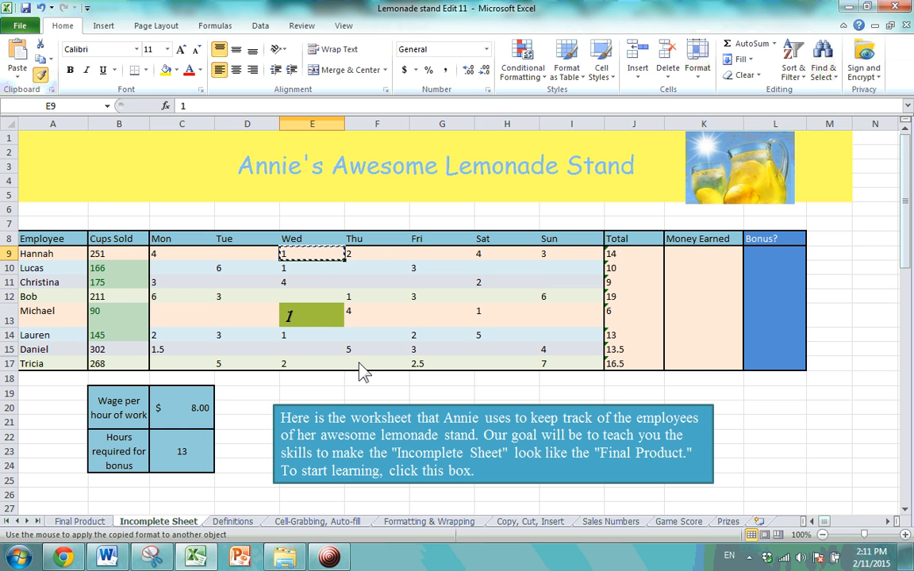
pyautogui.click(325, 319)
pyautogui.click(316, 327)
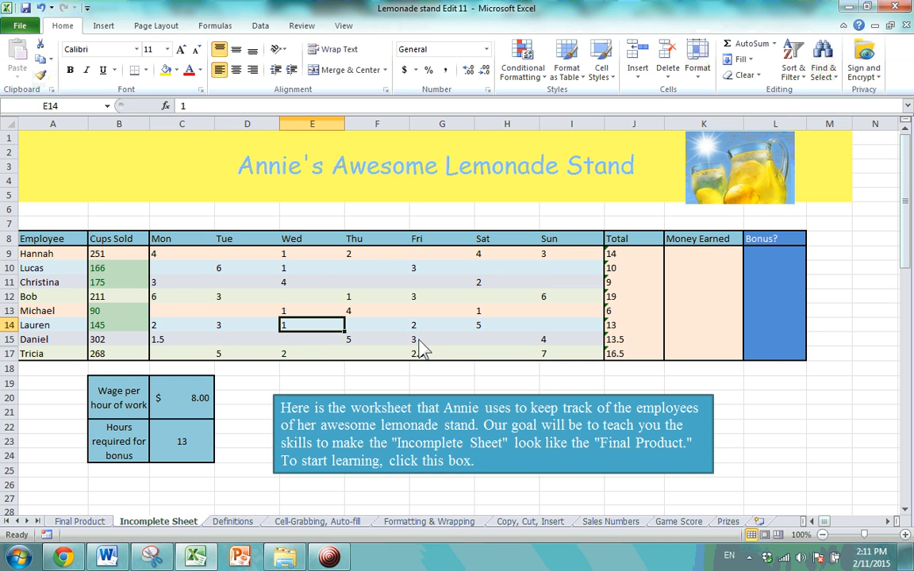
pyautogui.click(457, 342)
pyautogui.click(368, 311)
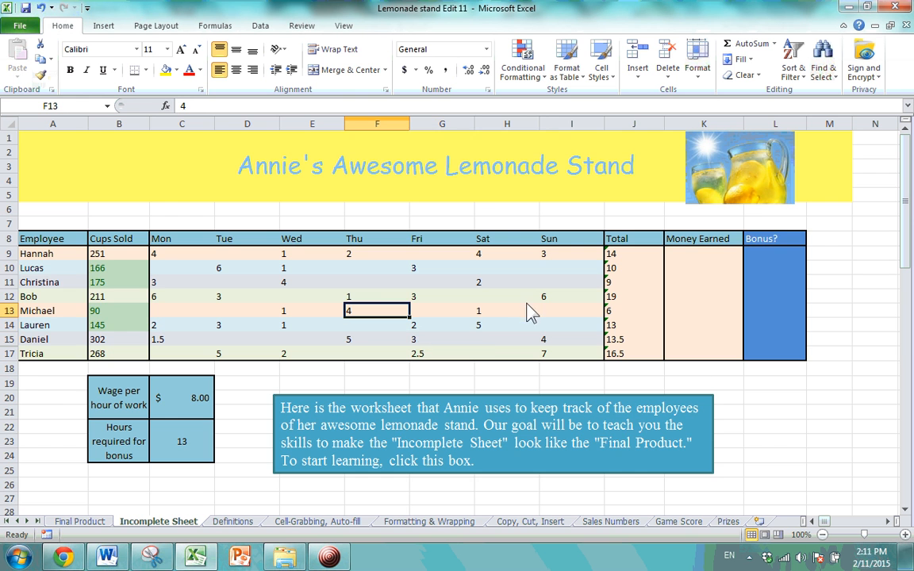
pyautogui.scroll(-6, 536, 299)
pyautogui.scroll(6, 535, 300)
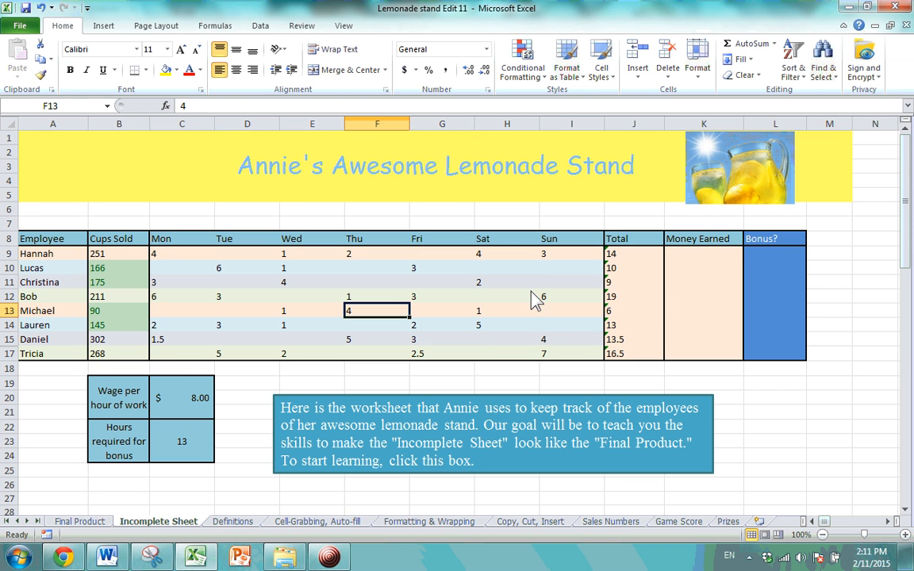
# Browse the cell styles gallery, visit the Definitions sheet, and return to Incomplete Sheet.
pyautogui.click(602, 64)
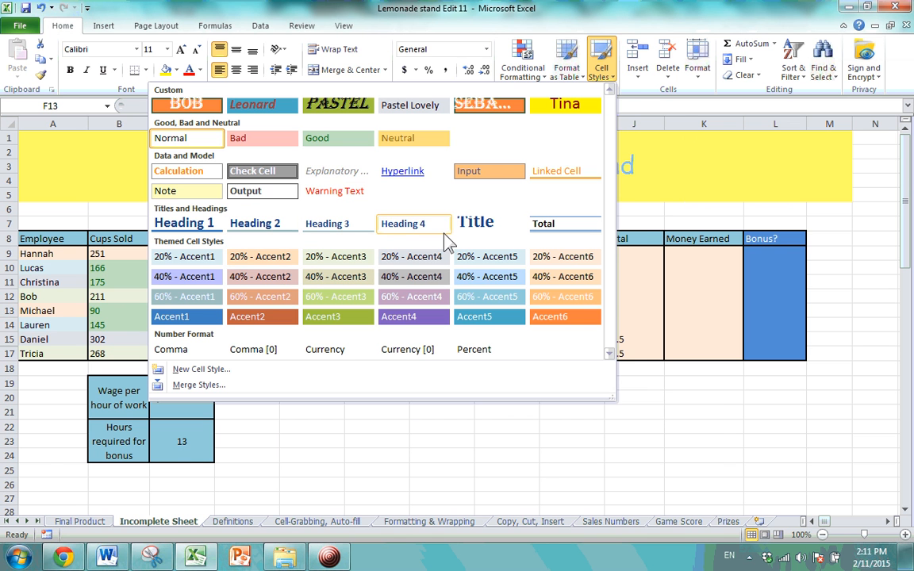
pyautogui.press('Escape')
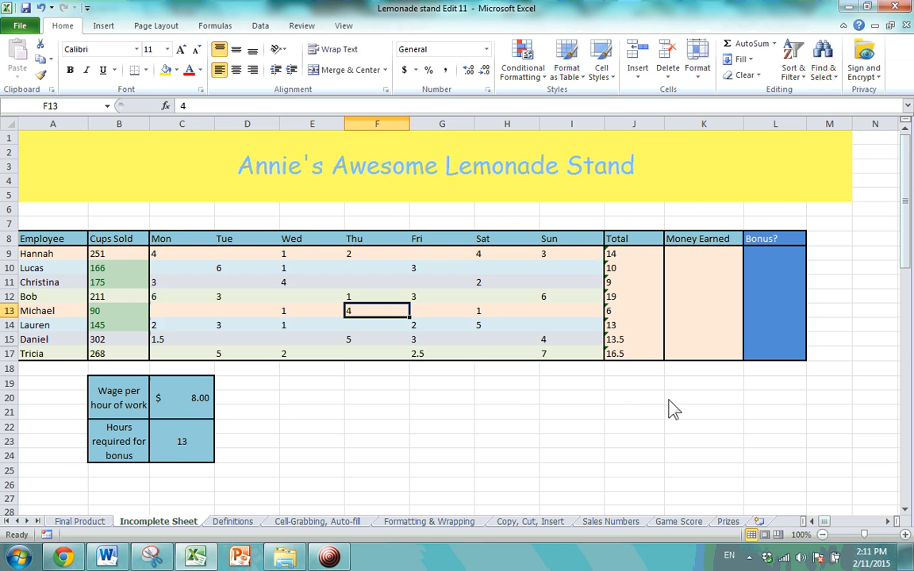
pyautogui.scroll(-6, 485, 288)
pyautogui.scroll(6, 441, 267)
pyautogui.scroll(-3, 435, 265)
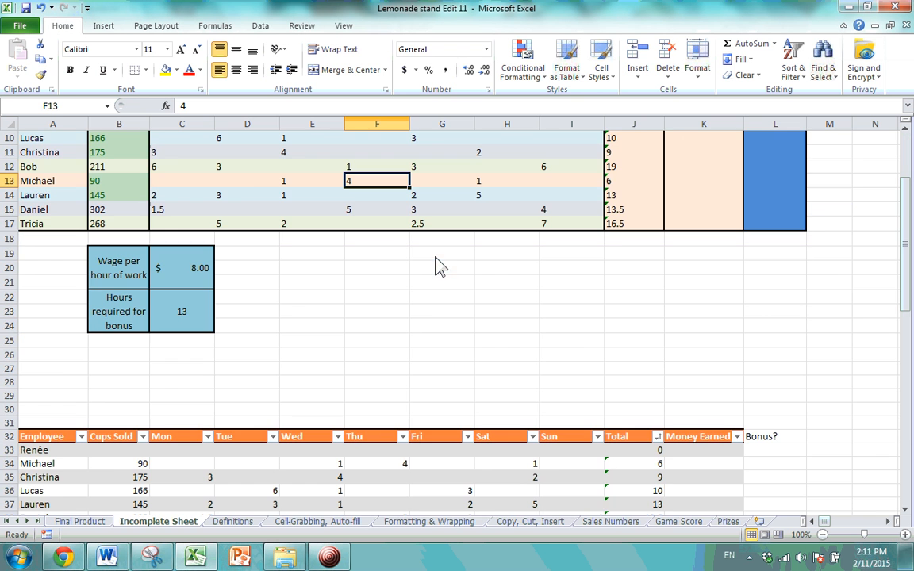
pyautogui.click(438, 292)
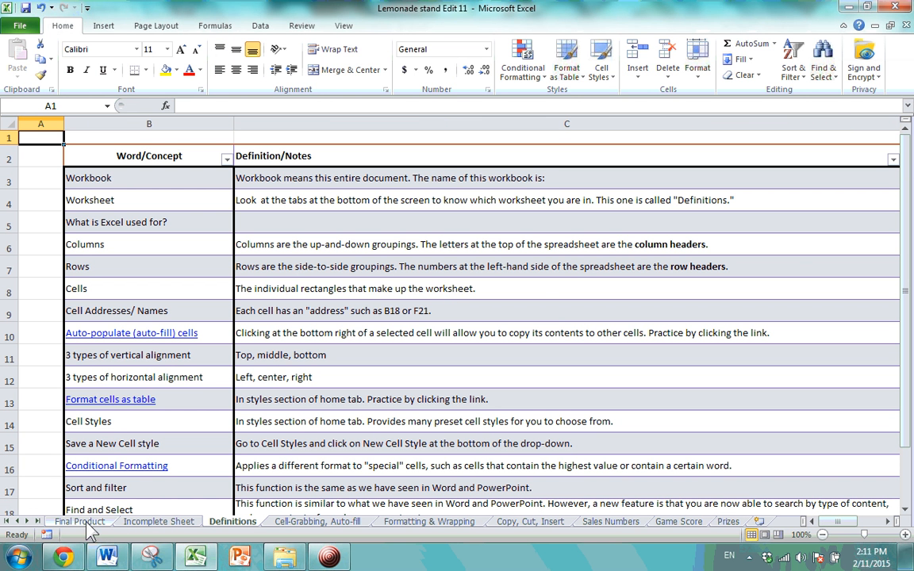
pyautogui.click(158, 522)
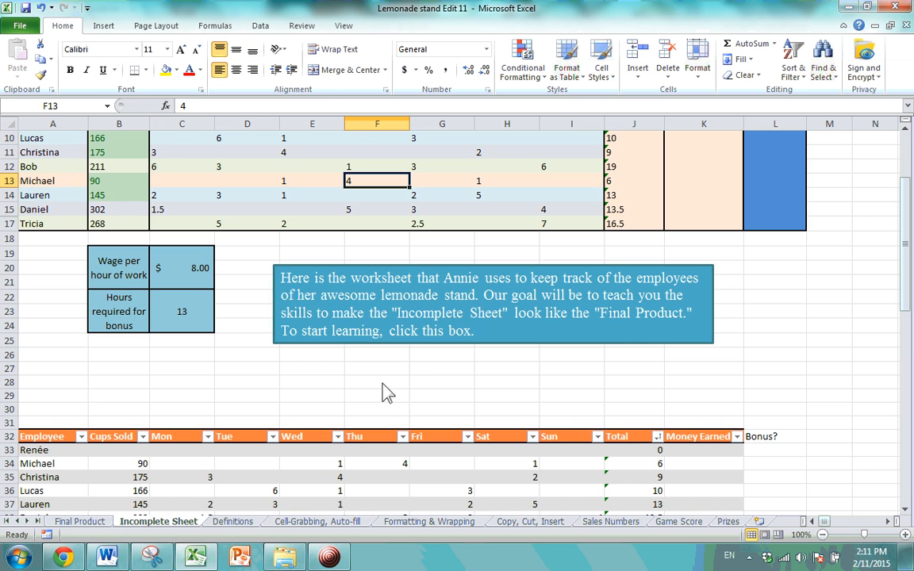
# Scroll down and right to the empty area and select cell Q51.
pyautogui.scroll(-7, 406, 322)
pyautogui.scroll(7, 464, 302)
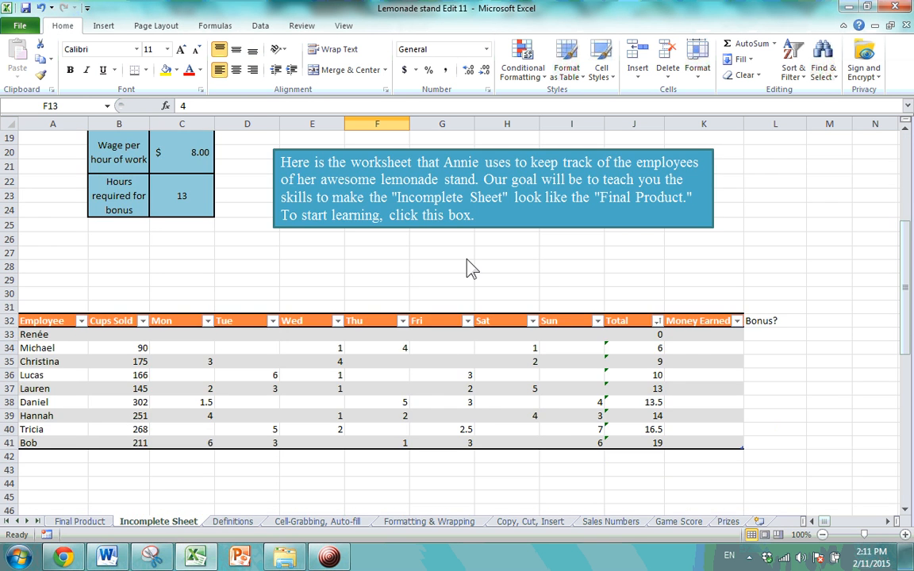
pyautogui.scroll(-9, 472, 351)
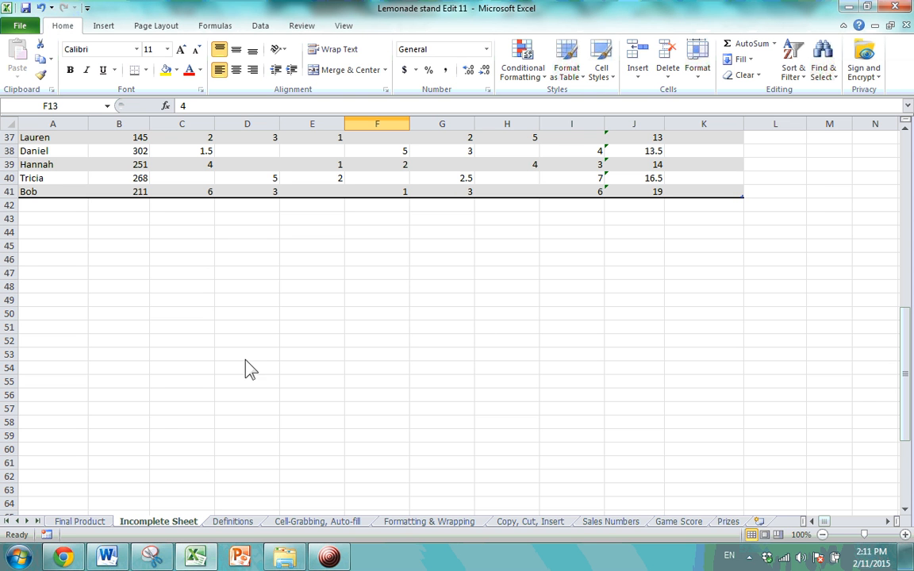
pyautogui.click(889, 521)
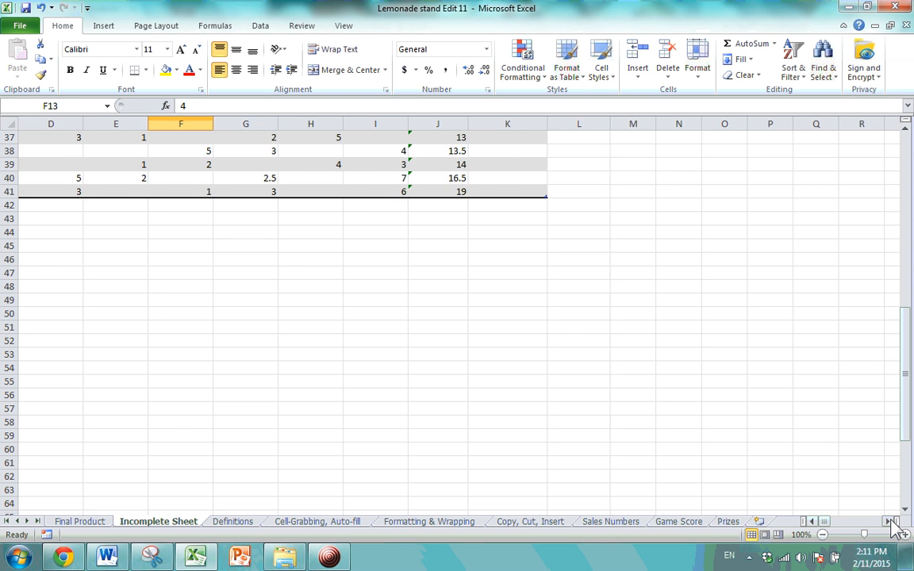
pyautogui.click(889, 521)
pyautogui.click(905, 510)
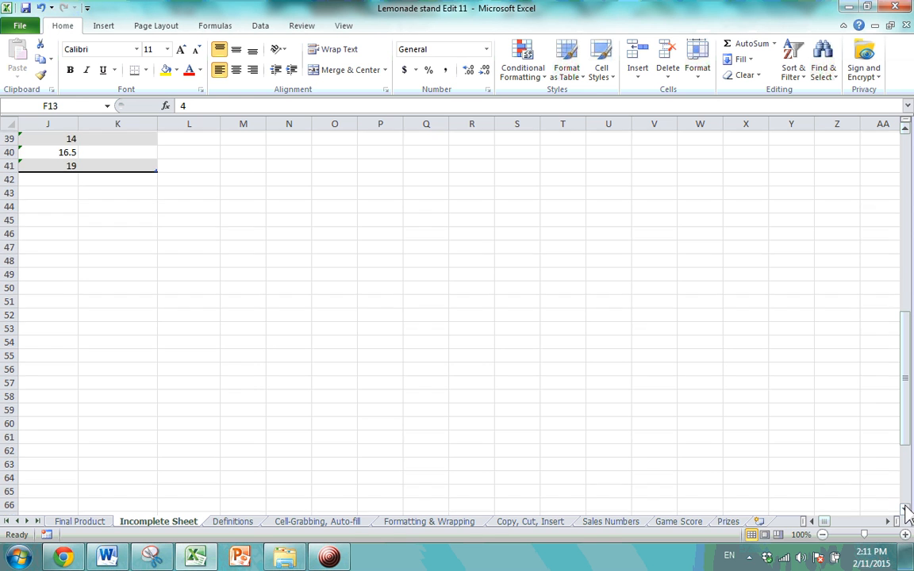
pyautogui.scroll(-1, 507, 309)
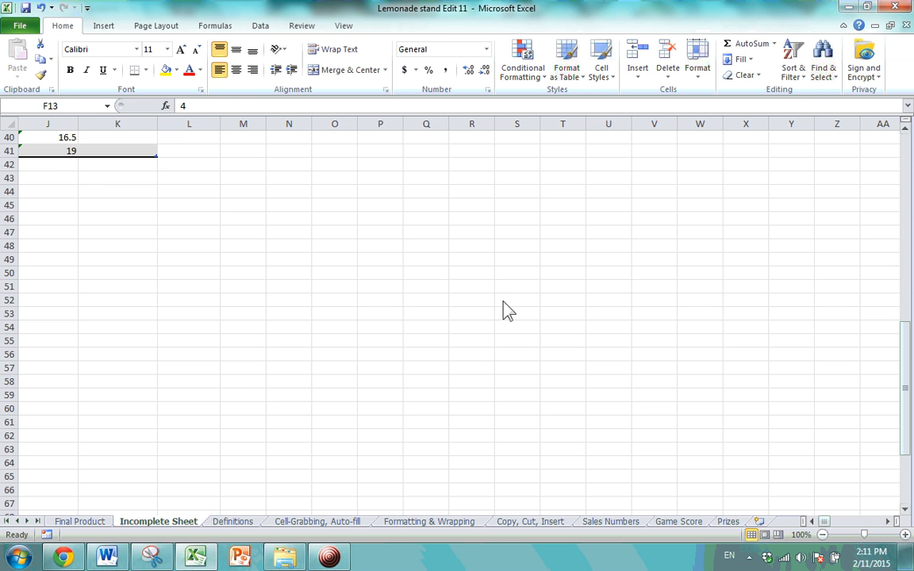
pyautogui.click(422, 288)
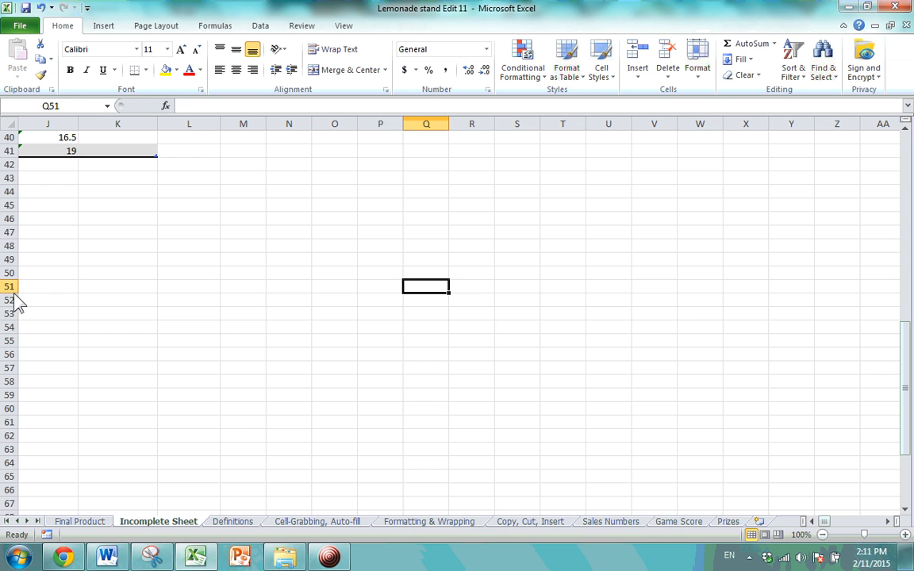
# Enlarge row 51 and column Q, and set Q51 to 36-point Broadway.
pyautogui.moveTo(14, 295); pyautogui.dragTo(11, 334)
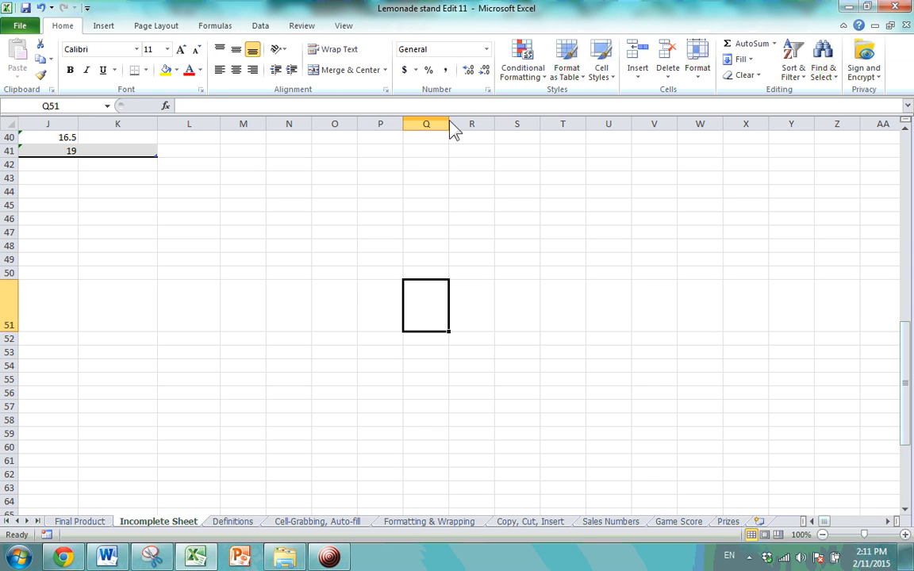
pyautogui.moveTo(449, 127); pyautogui.dragTo(494, 128)
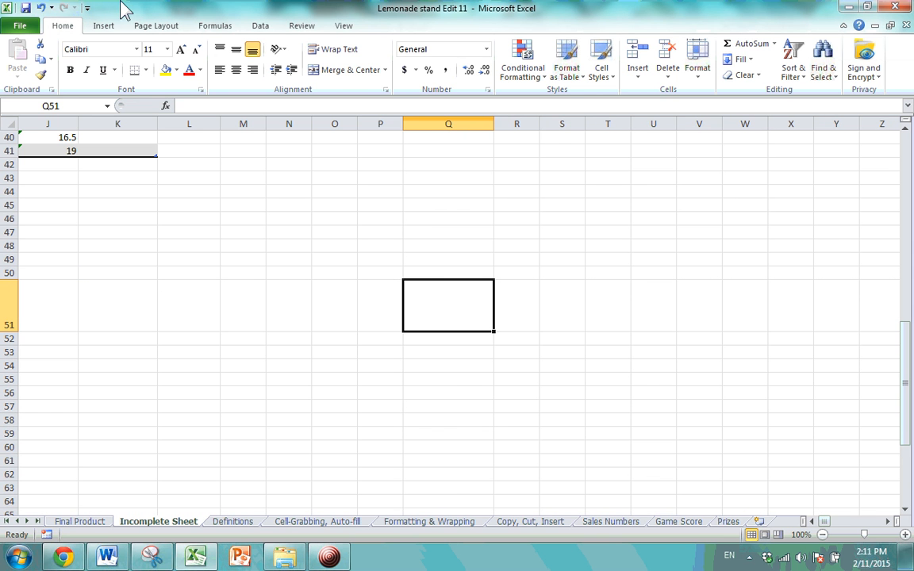
pyautogui.click(167, 49)
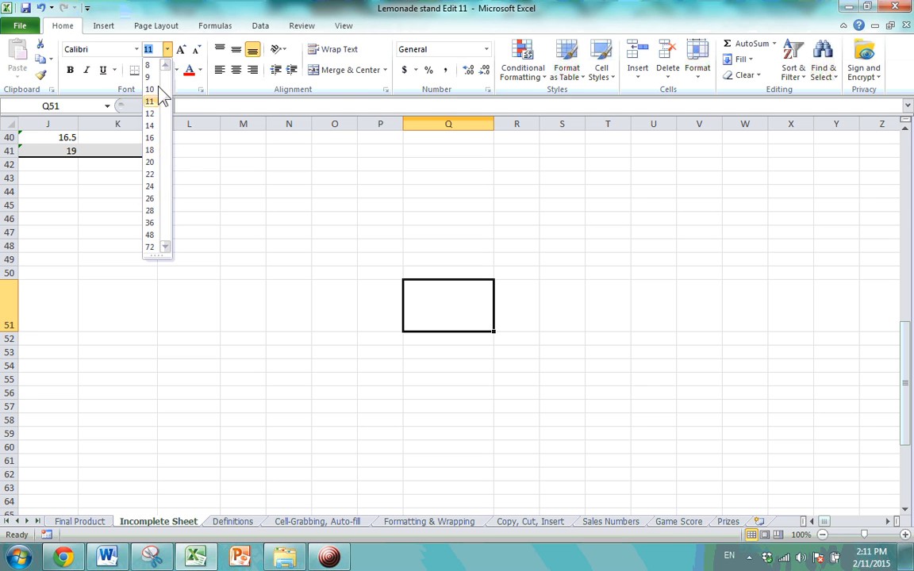
pyautogui.click(150, 224)
pyautogui.click(136, 49)
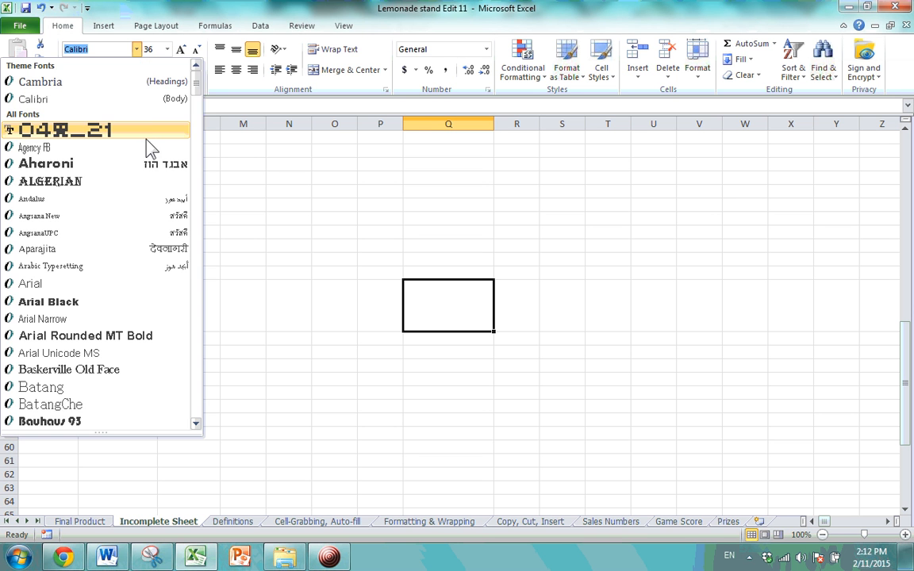
pyautogui.scroll(-8, 121, 218)
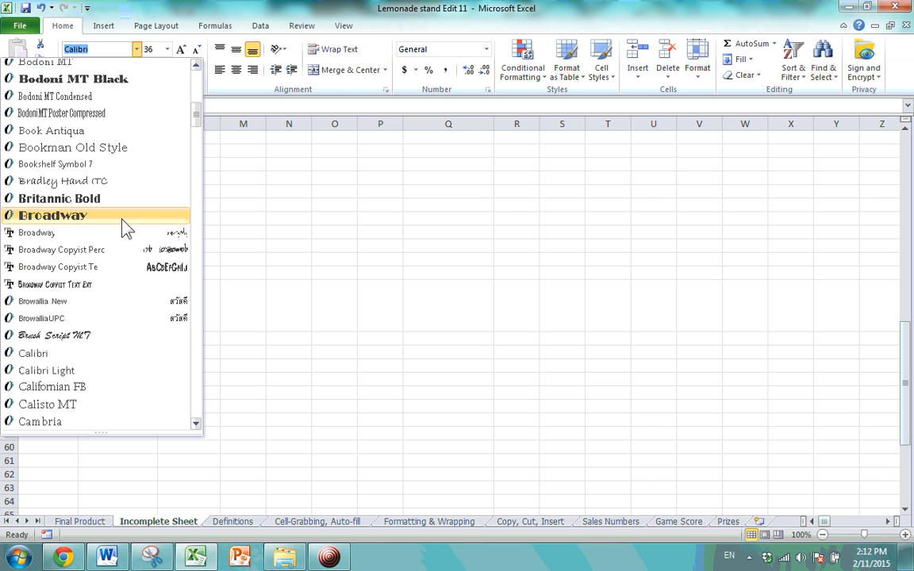
pyautogui.click(108, 216)
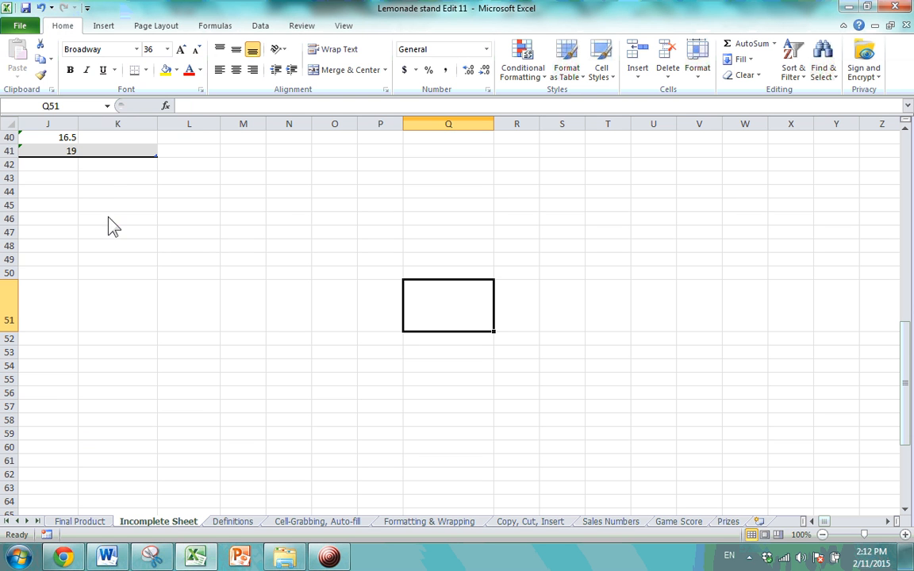
# Give Q51 a red fill with bold white text.
pyautogui.click(200, 70)
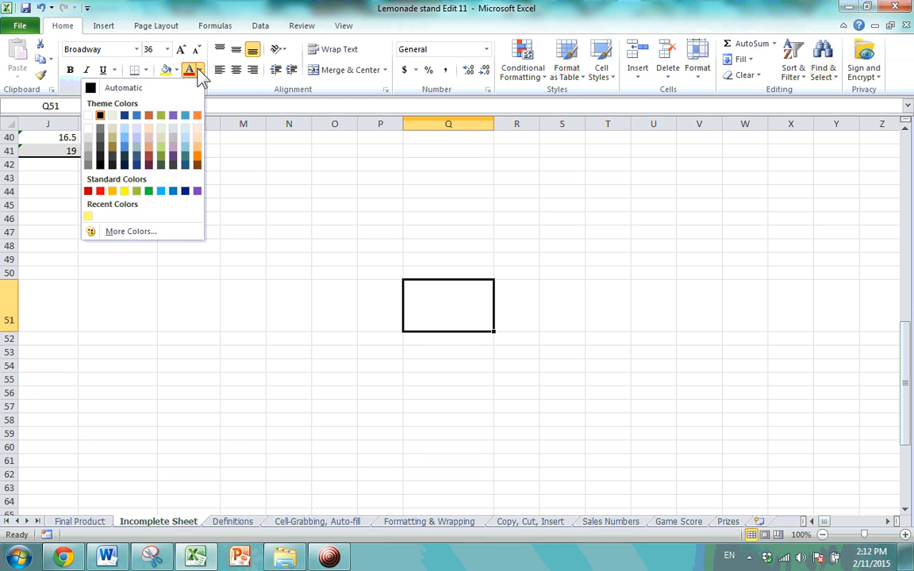
pyautogui.click(176, 70)
pyautogui.click(176, 70)
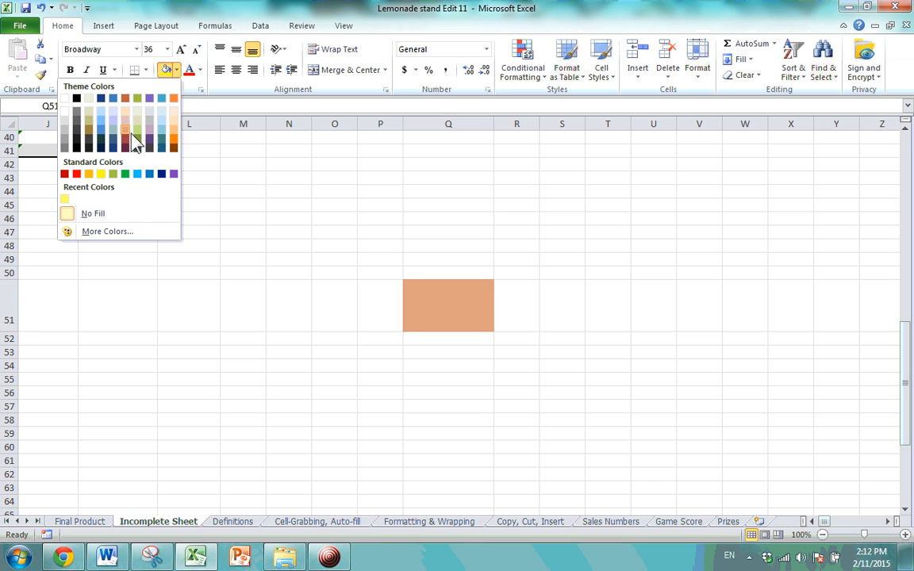
pyautogui.click(126, 142)
pyautogui.click(199, 70)
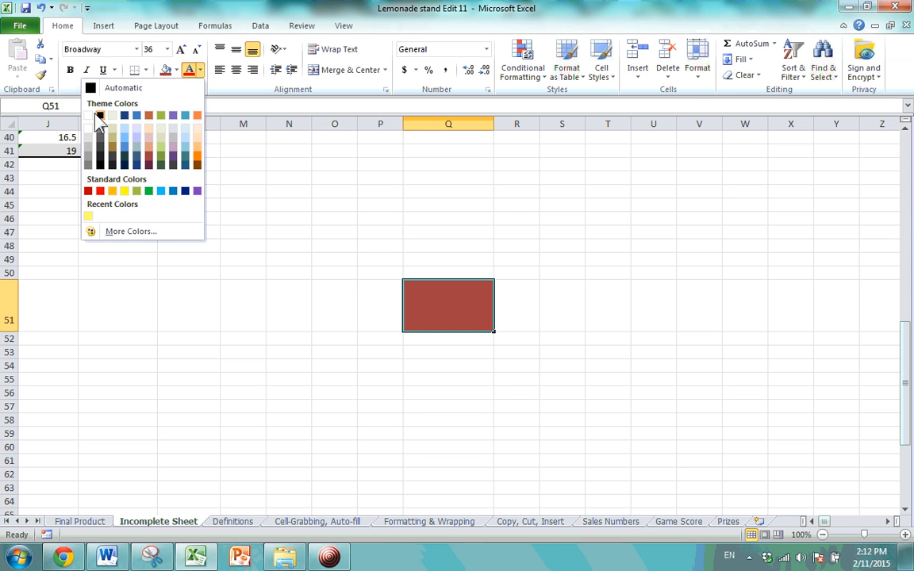
pyautogui.click(98, 116)
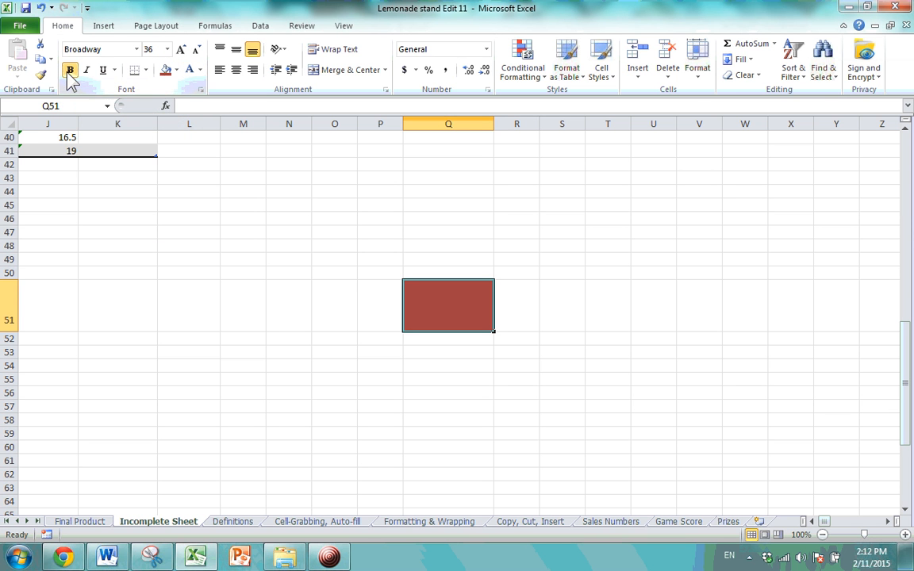
pyautogui.click(69, 71)
# Centre Q51 horizontally and vertically, enter 'Lemonade', and widen column Q further.
pyautogui.click(236, 70)
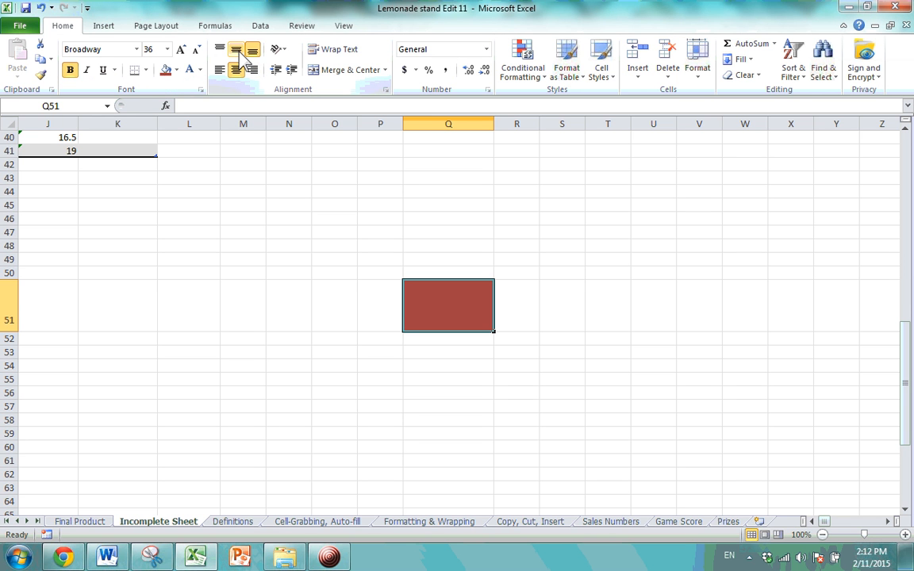
pyautogui.click(236, 50)
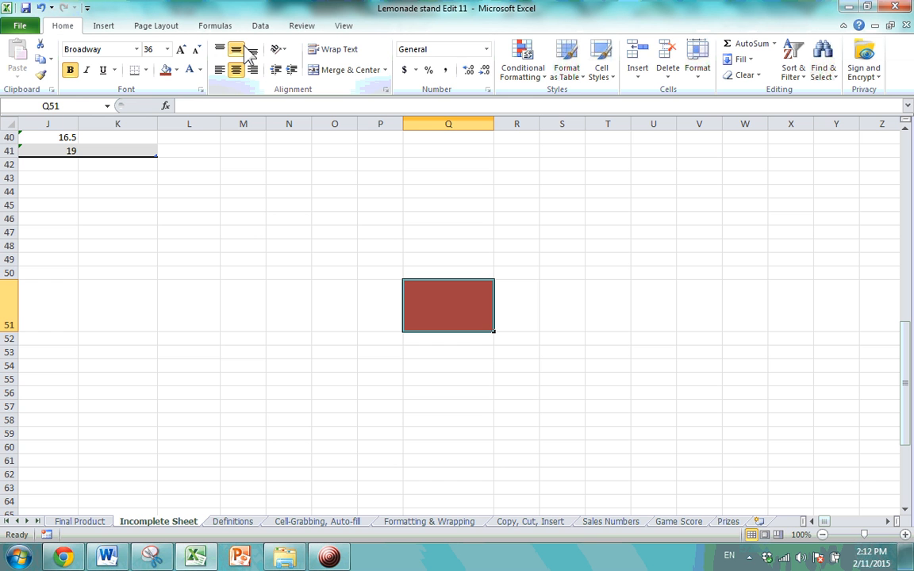
pyautogui.write('Lemonade')
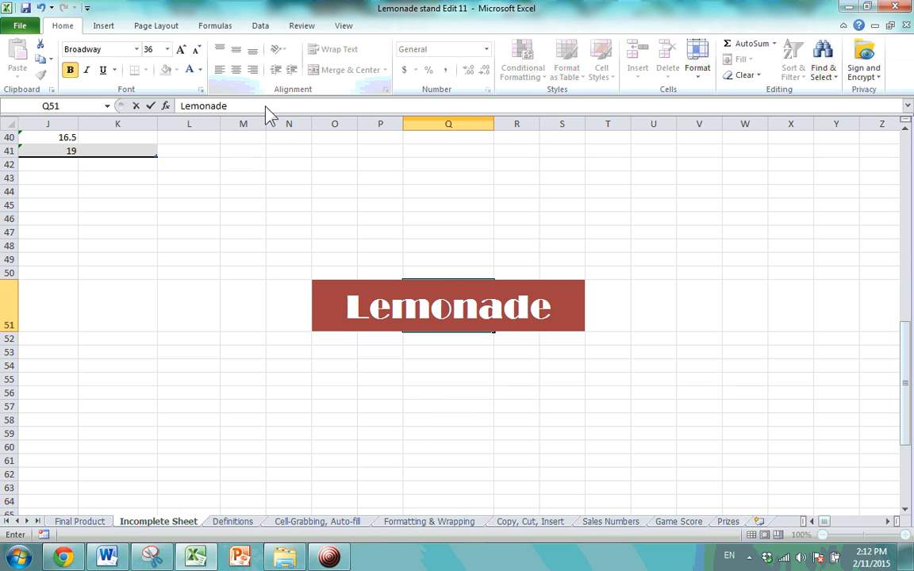
pyautogui.click(407, 380)
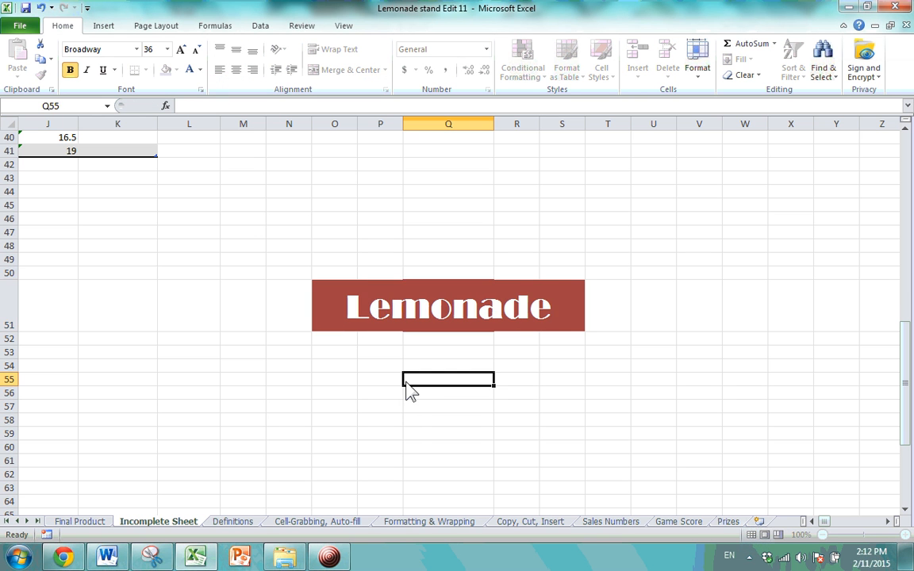
pyautogui.click(476, 321)
pyautogui.moveTo(491, 124); pyautogui.dragTo(579, 126)
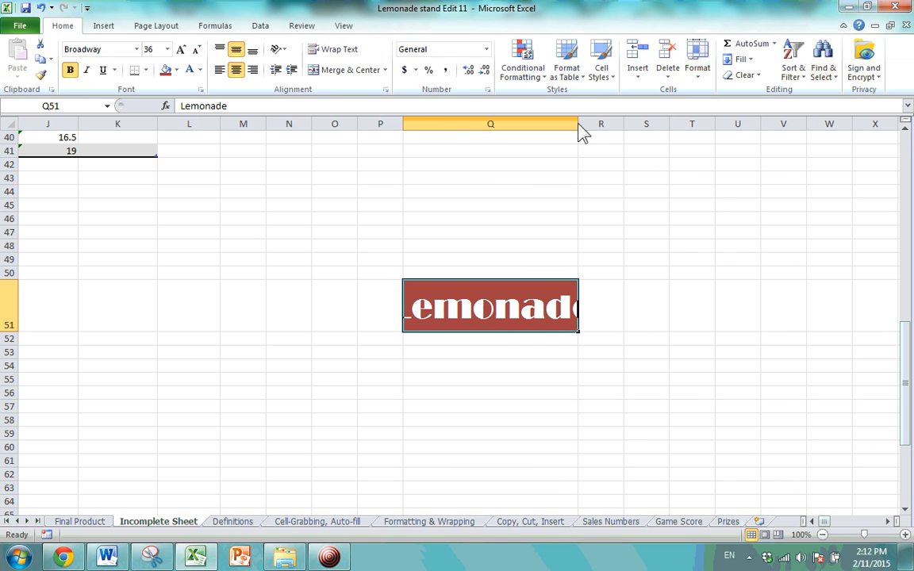
# Create a new cell style from Q51 named 'Extreme Red'.
pyautogui.click(611, 82)
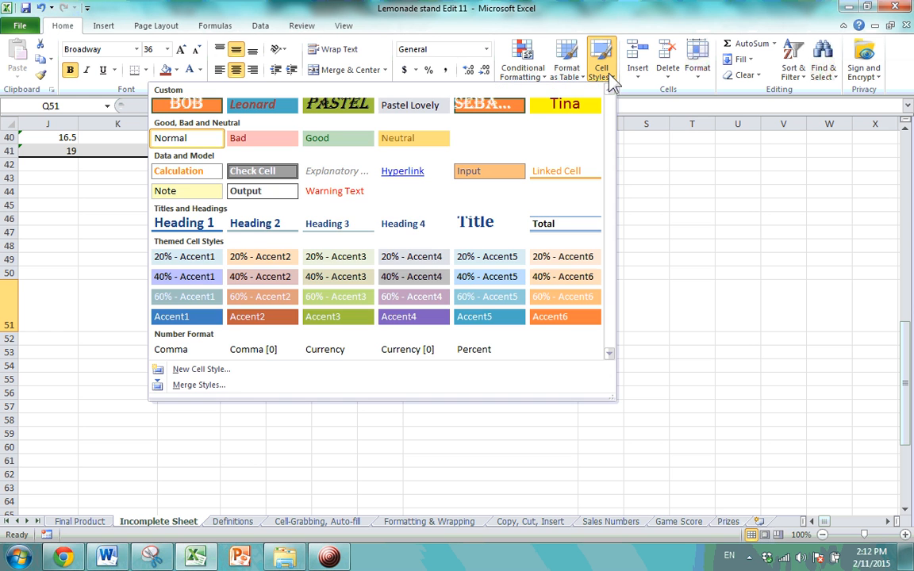
pyautogui.click(236, 372)
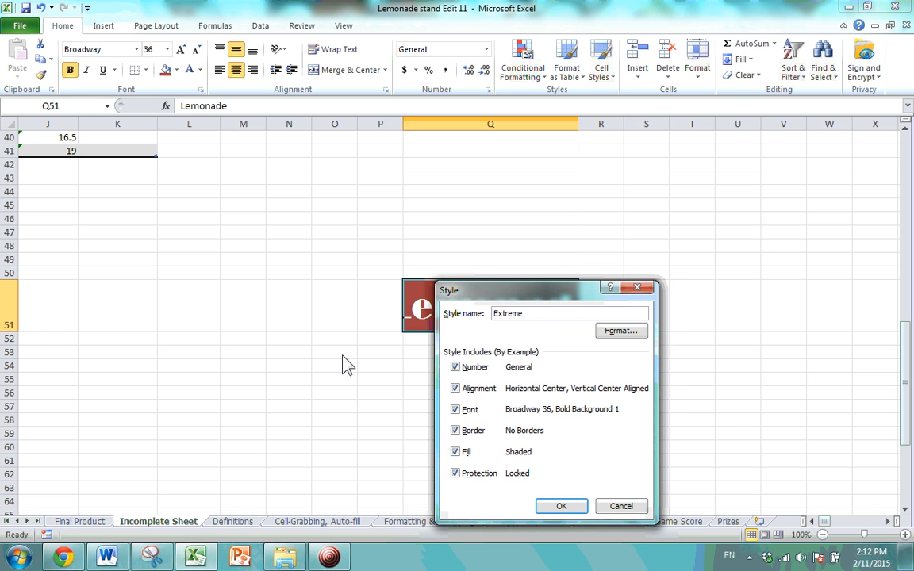
pyautogui.write('d')
pyautogui.moveTo(525, 295); pyautogui.dragTo(462, 176)
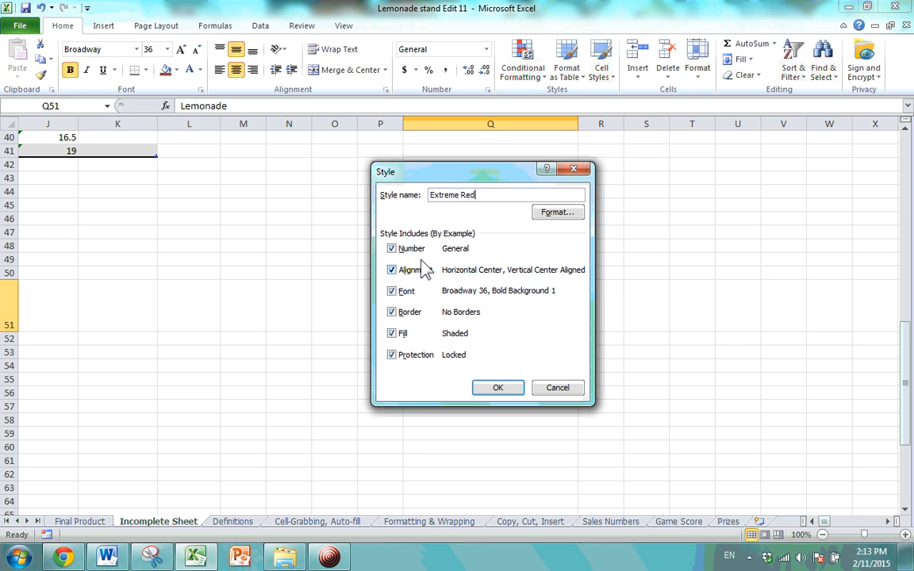
# Exclude font from Extreme Red, give it a dash-dot-dot outline border, and save the style.
pyautogui.click(392, 291)
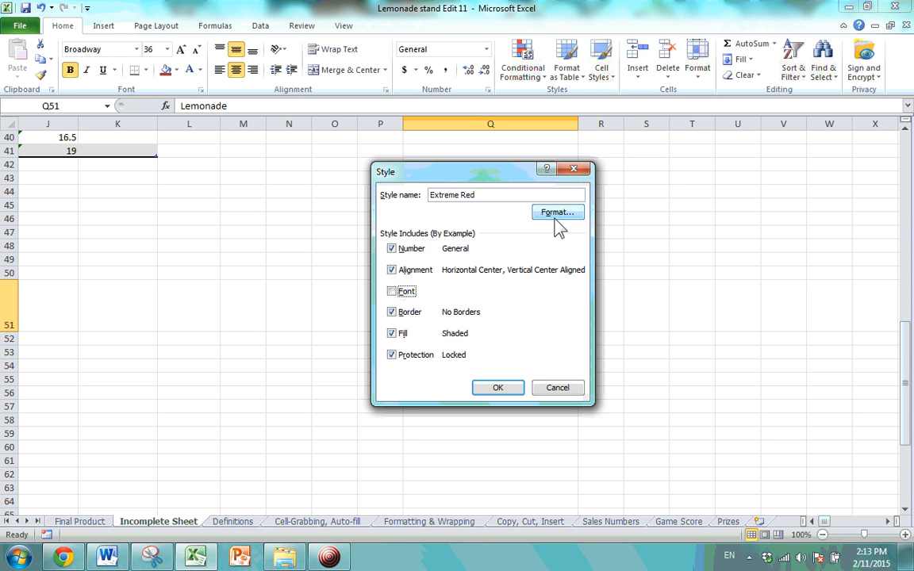
pyautogui.click(556, 215)
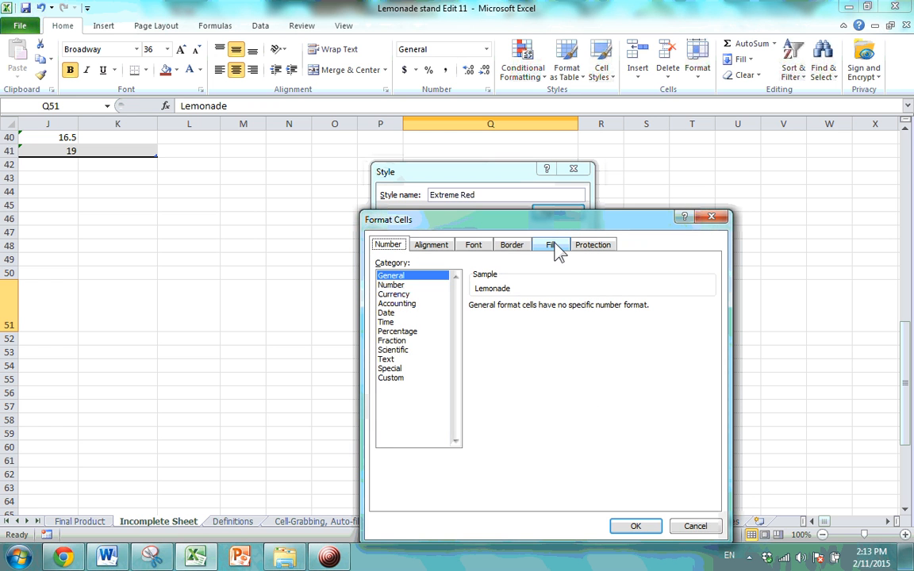
pyautogui.click(521, 248)
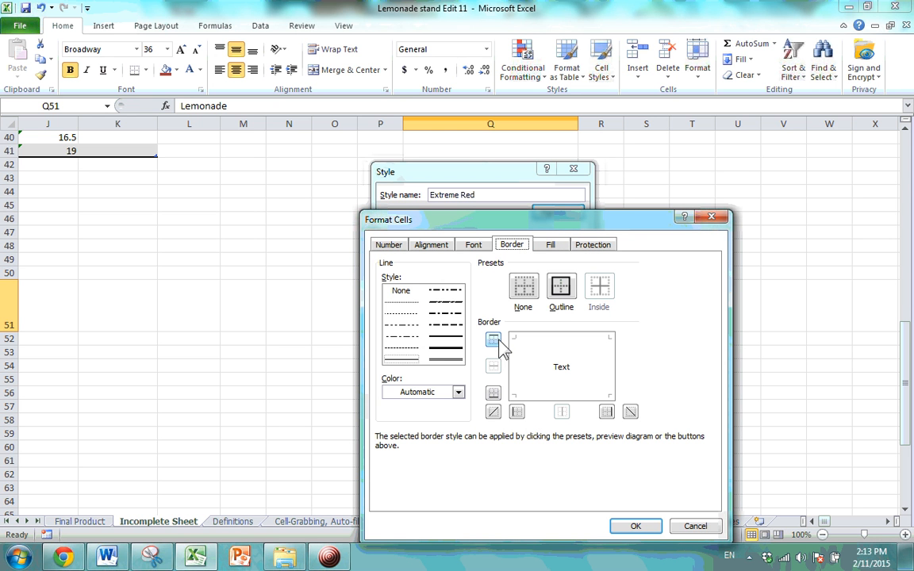
pyautogui.click(563, 292)
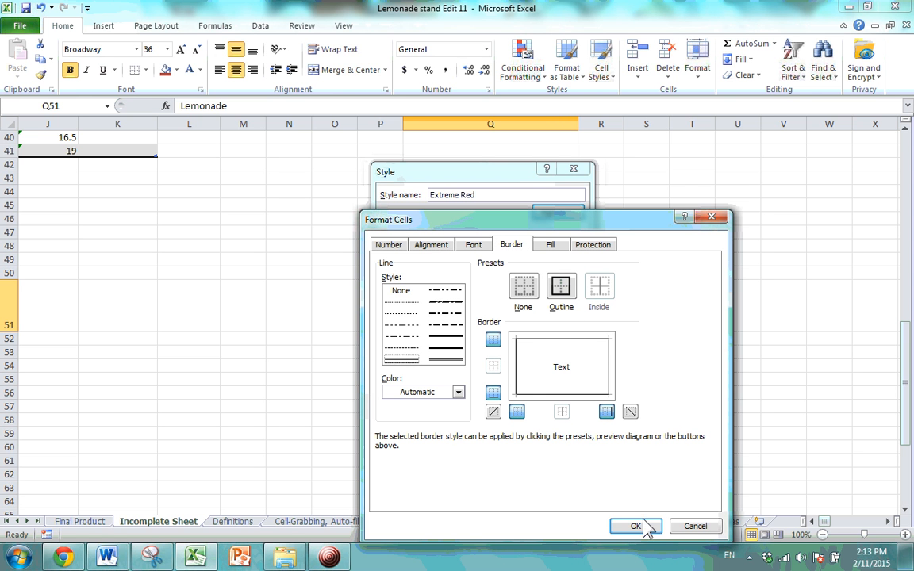
pyautogui.click(530, 290)
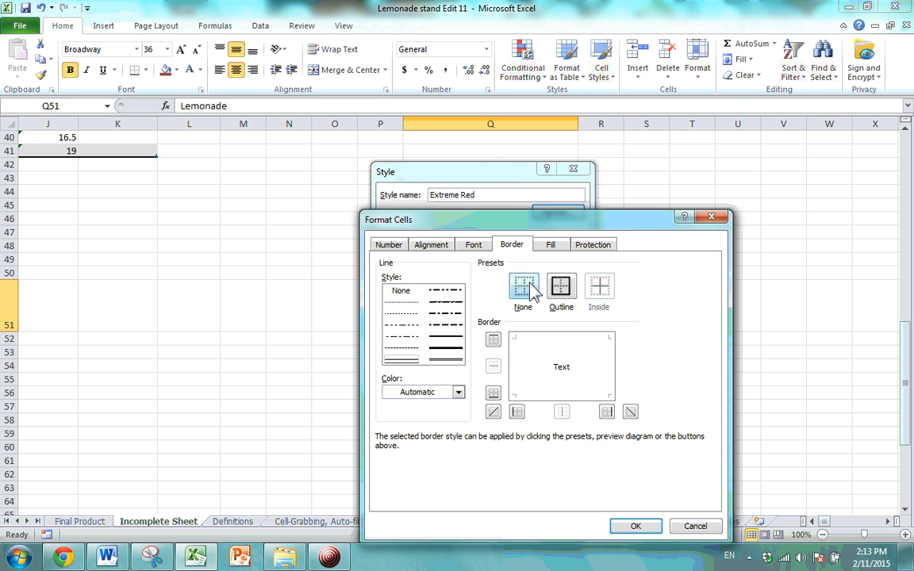
pyautogui.click(449, 292)
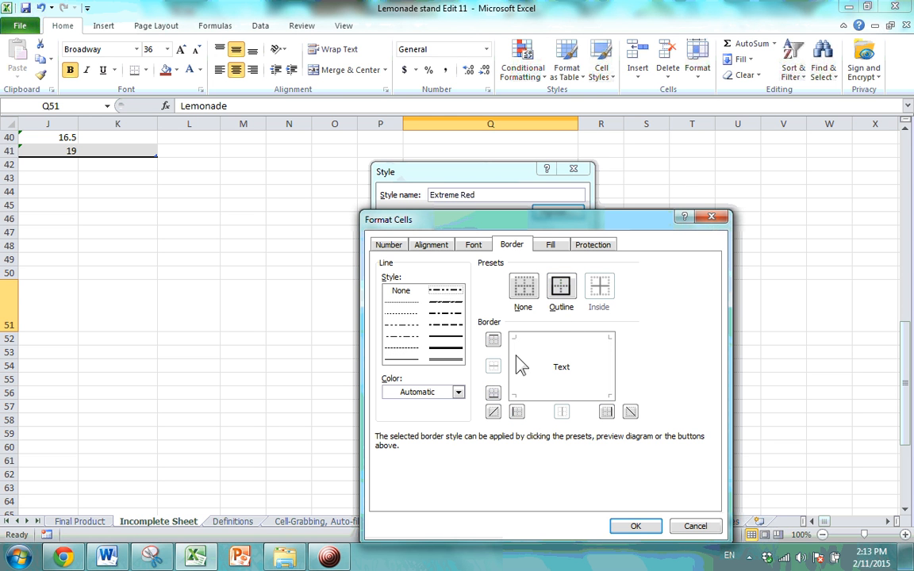
pyautogui.click(562, 294)
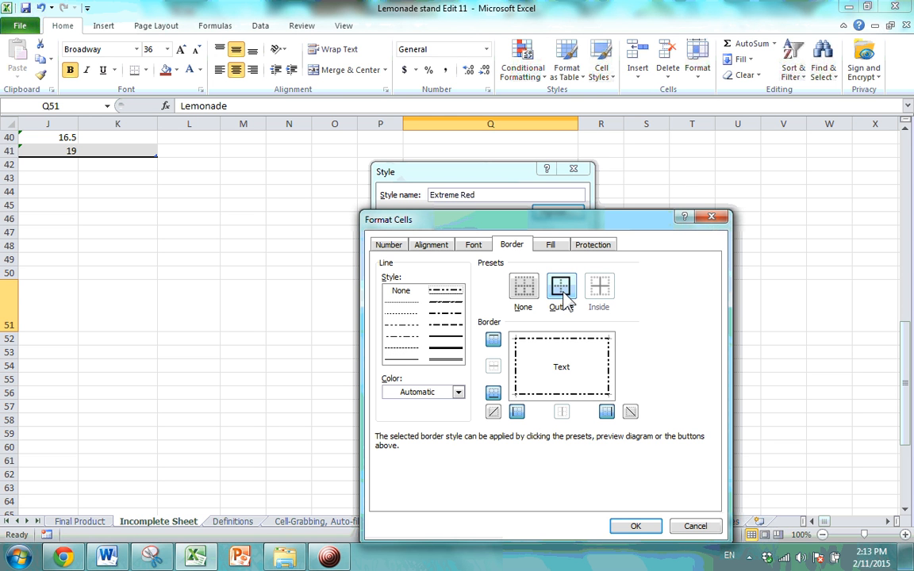
pyautogui.click(637, 528)
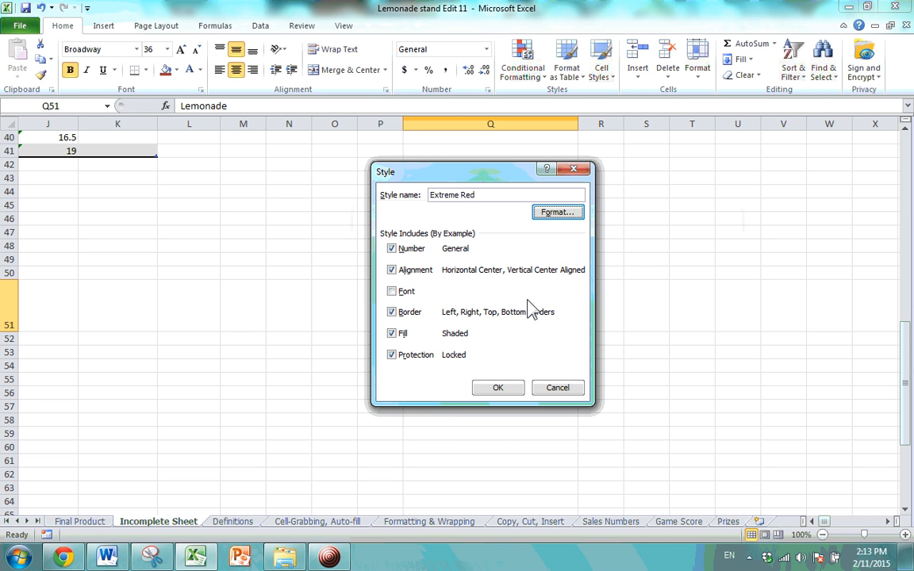
pyautogui.click(497, 388)
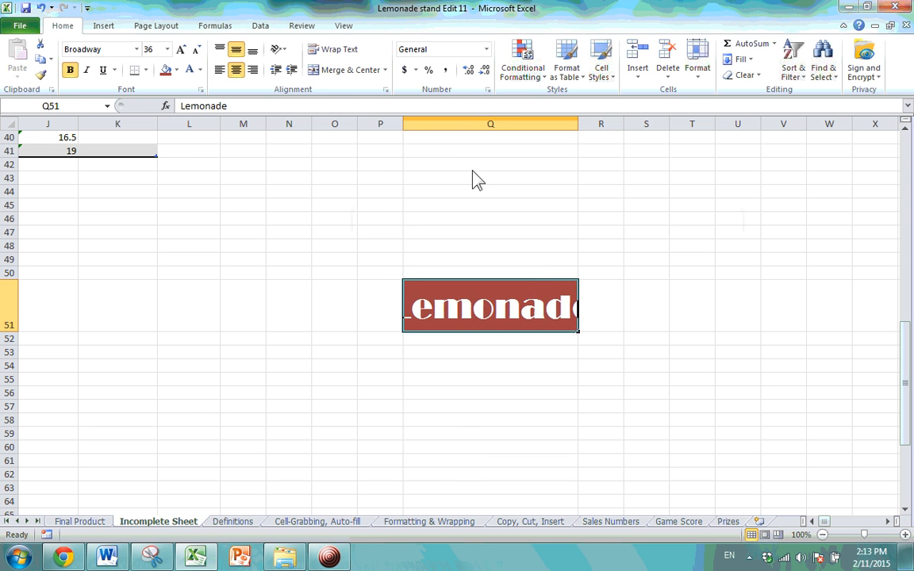
# Return to the employee table and apply Extreme Red to Lucas's Friday value in G36.
pyautogui.click(601, 70)
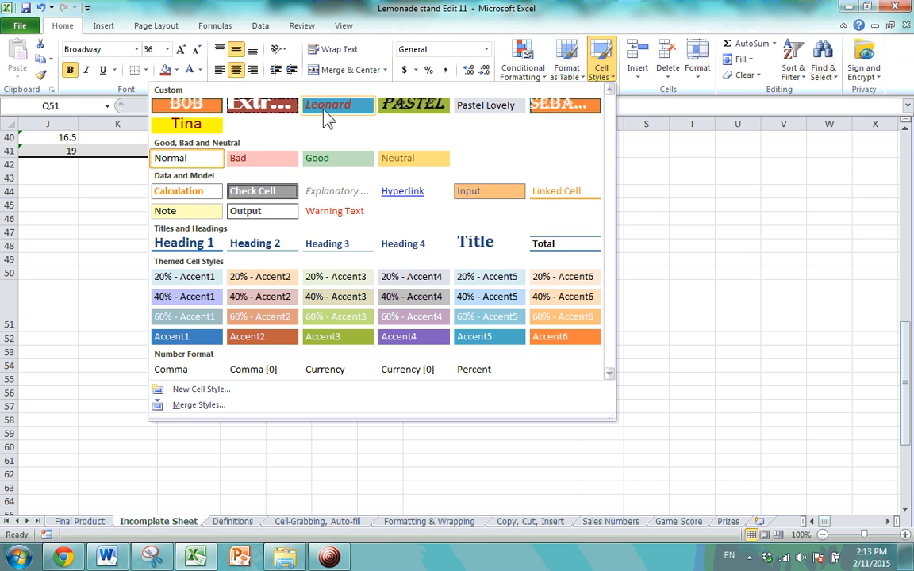
pyautogui.click(692, 231)
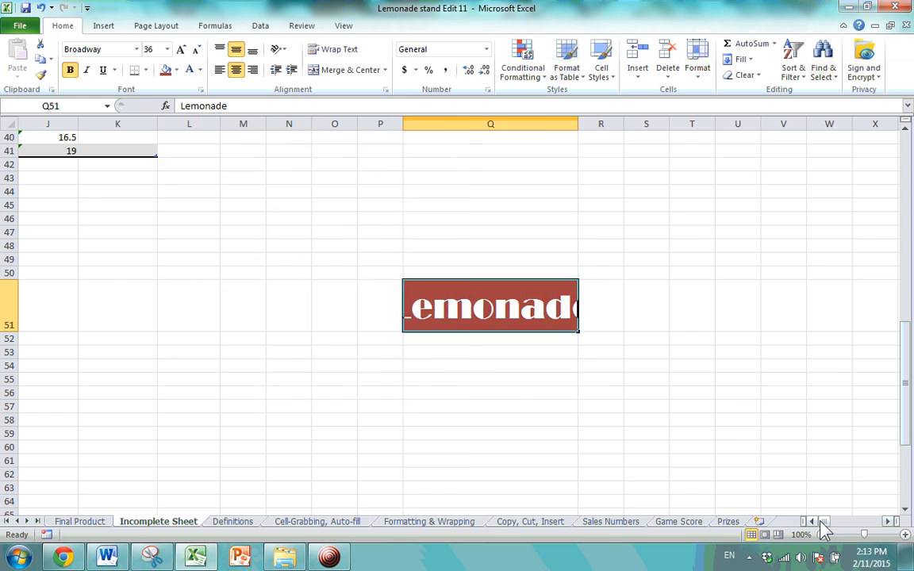
pyautogui.click(814, 522)
pyautogui.click(814, 521)
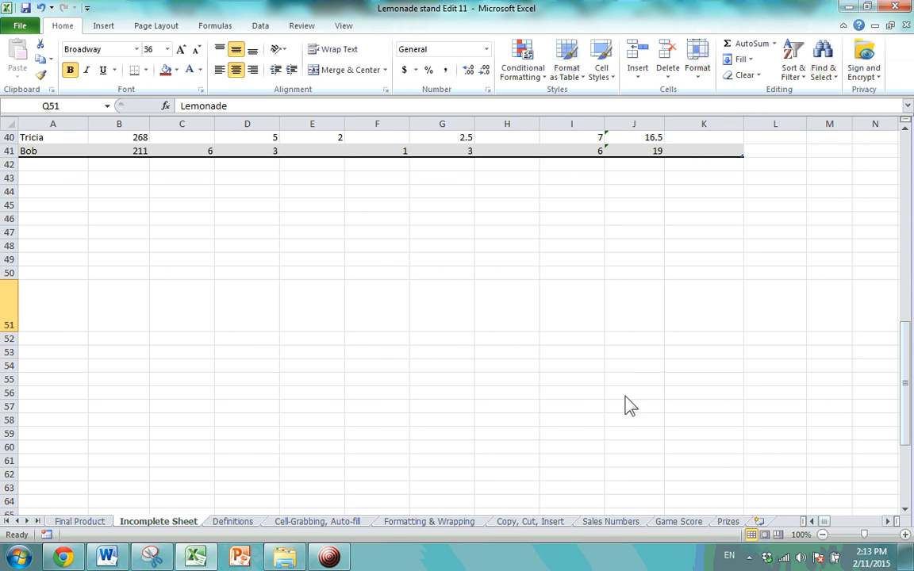
pyautogui.scroll(3, 606, 401)
pyautogui.scroll(8, 606, 400)
pyautogui.scroll(-5, 606, 396)
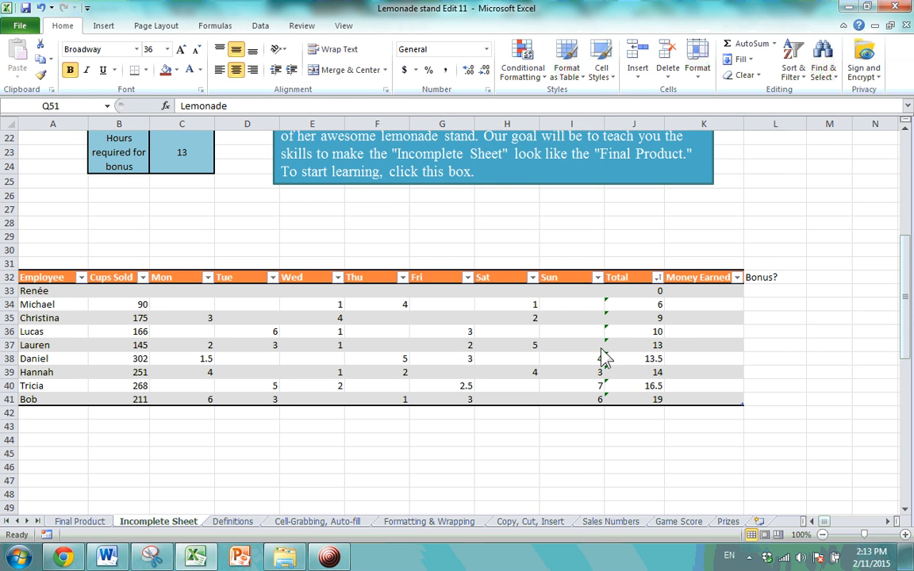
pyautogui.click(468, 332)
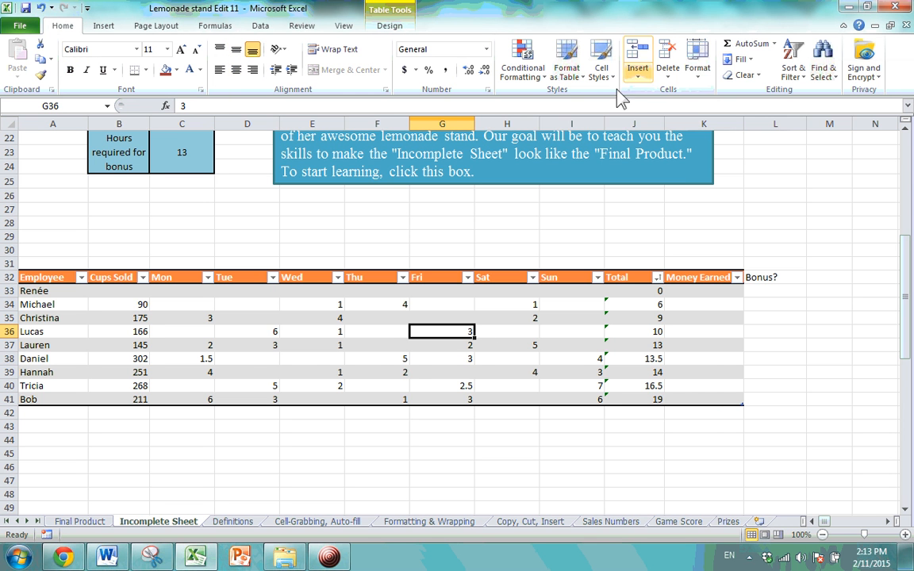
pyautogui.click(600, 63)
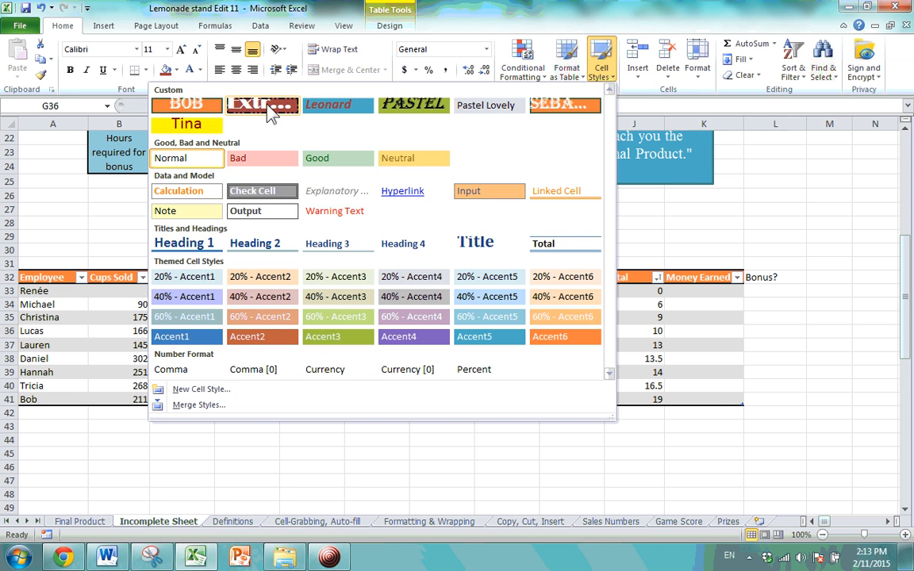
pyautogui.click(262, 336)
# Check G36's red fill and dash-dot outline by selecting surrounding cells.
pyautogui.click(494, 359)
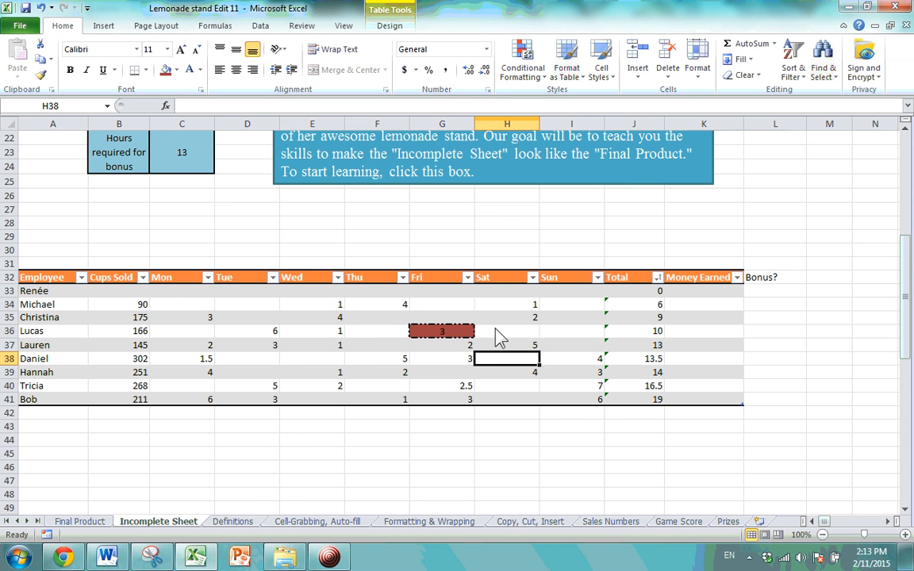
pyautogui.click(464, 334)
pyautogui.click(490, 412)
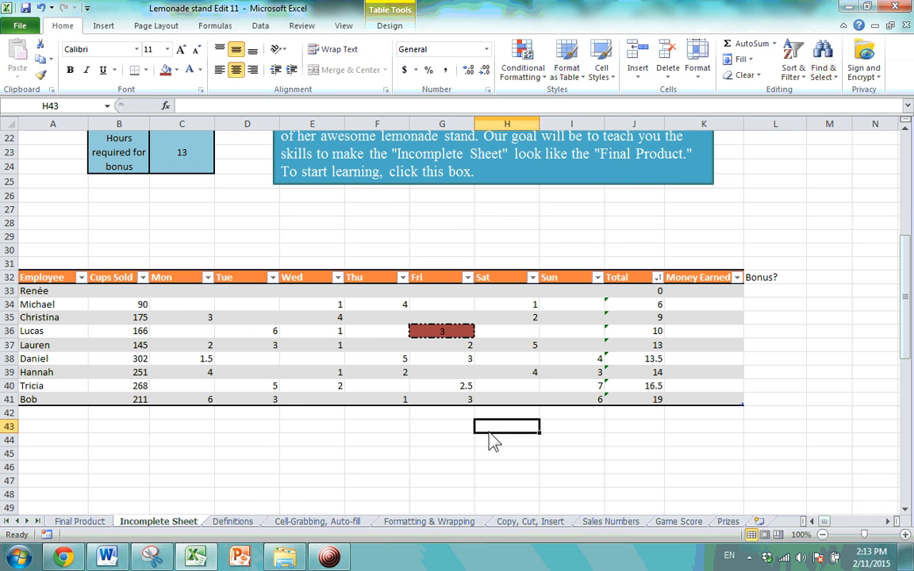
pyautogui.click(452, 339)
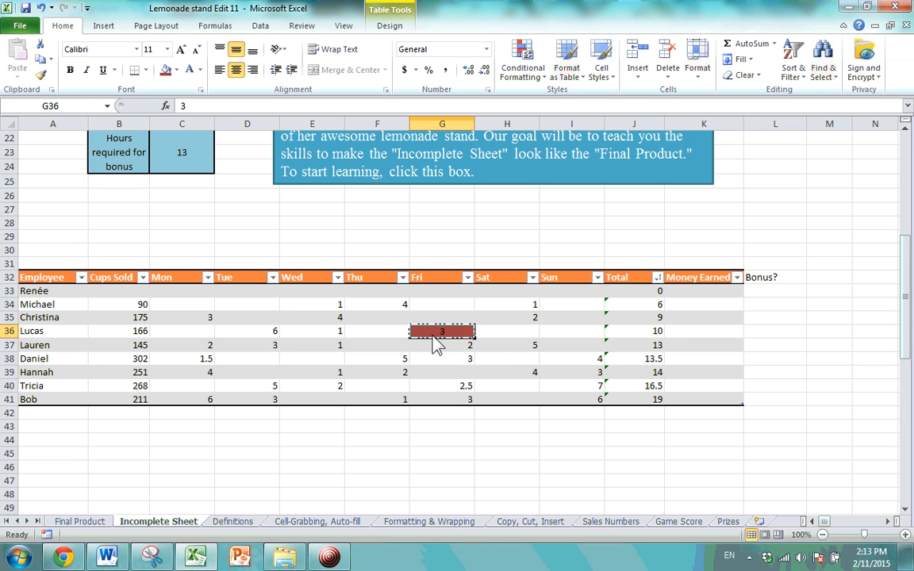
pyautogui.click(492, 354)
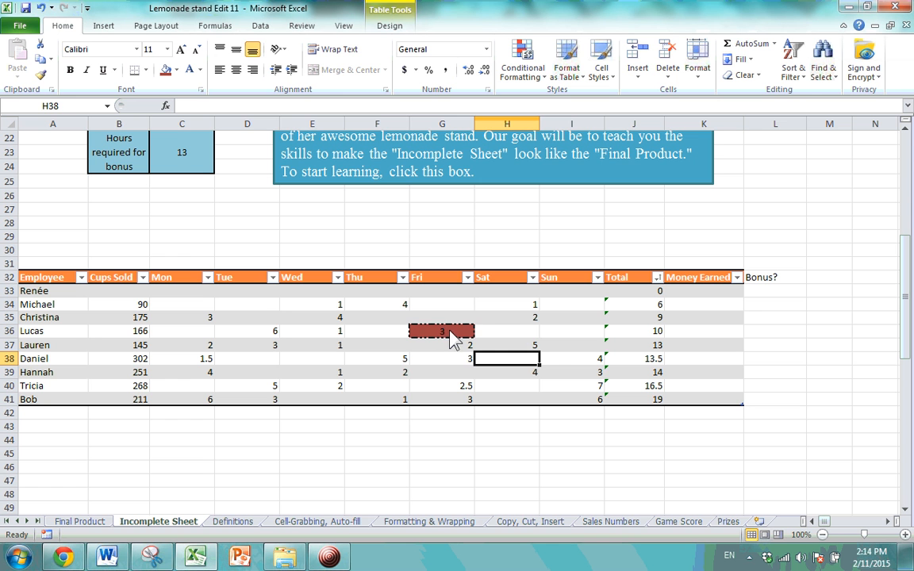
pyautogui.click(527, 374)
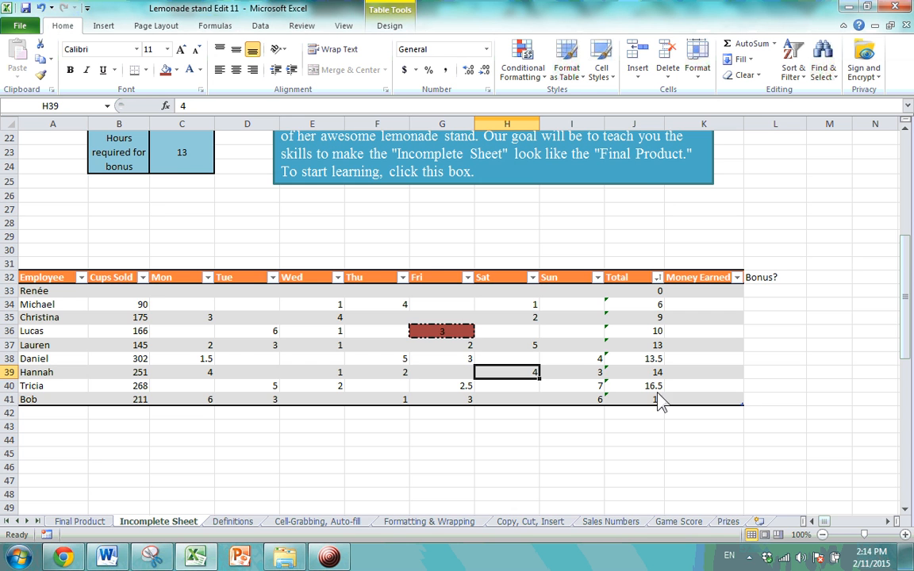
pyautogui.scroll(-3, 755, 388)
pyautogui.scroll(3, 649, 394)
pyautogui.click(887, 521)
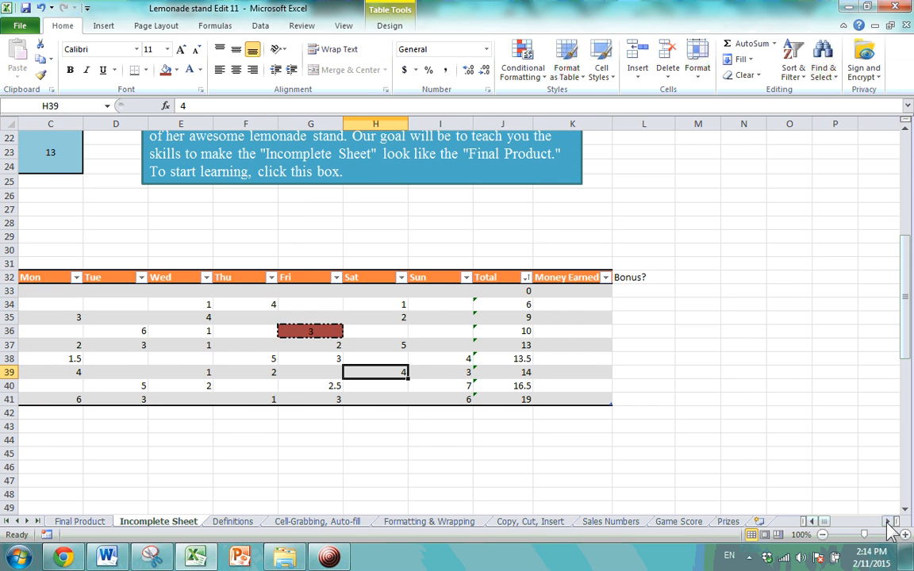
pyautogui.click(887, 522)
pyautogui.scroll(-9, 718, 363)
pyautogui.scroll(3, 718, 363)
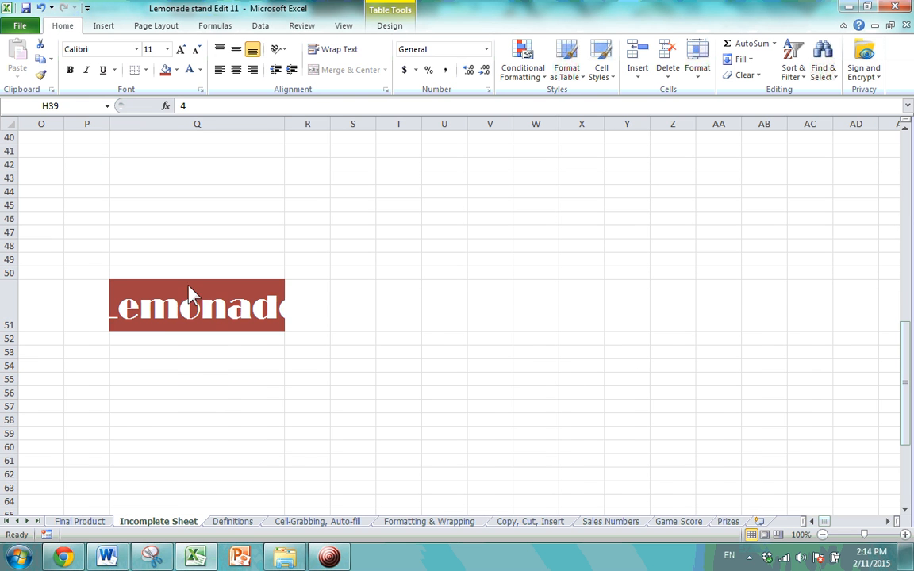
pyautogui.click(221, 313)
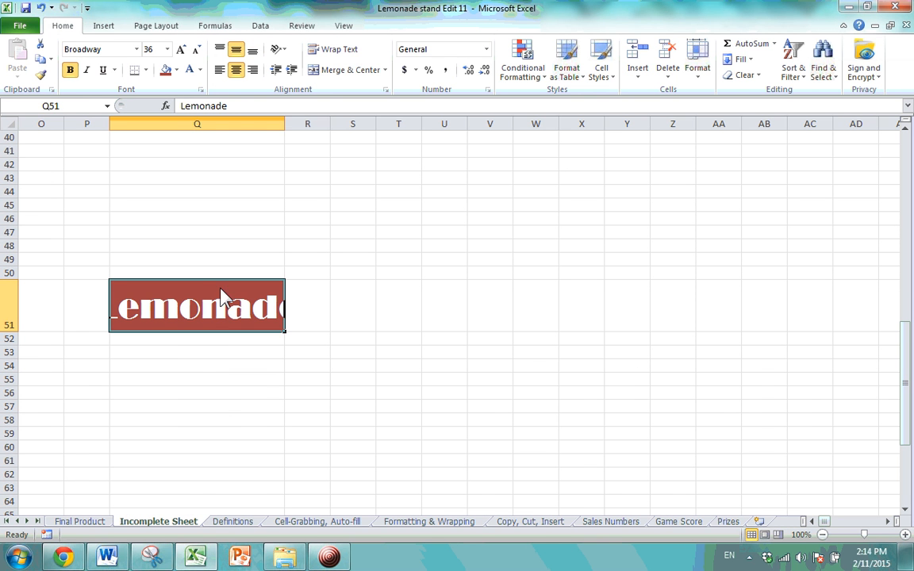
pyautogui.click(810, 521)
pyautogui.click(810, 521)
pyautogui.click(810, 521)
pyautogui.click(811, 521)
pyautogui.click(810, 521)
pyautogui.click(811, 521)
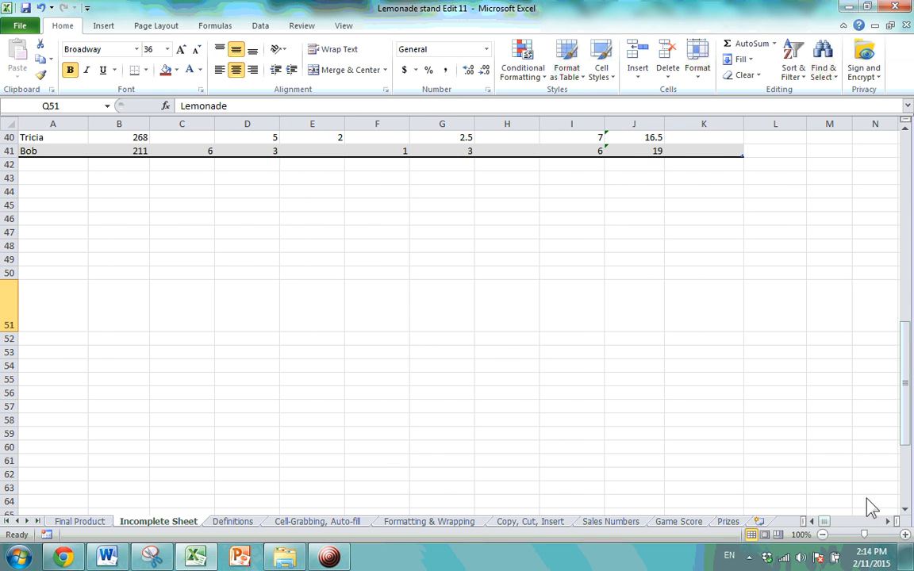
pyautogui.click(888, 521)
pyautogui.click(888, 521)
pyautogui.click(888, 521)
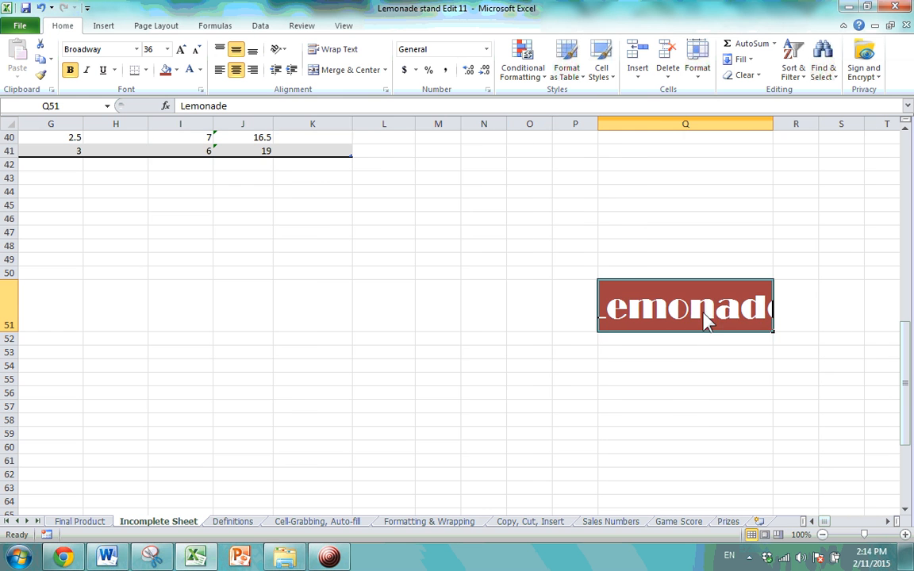
pyautogui.click(600, 62)
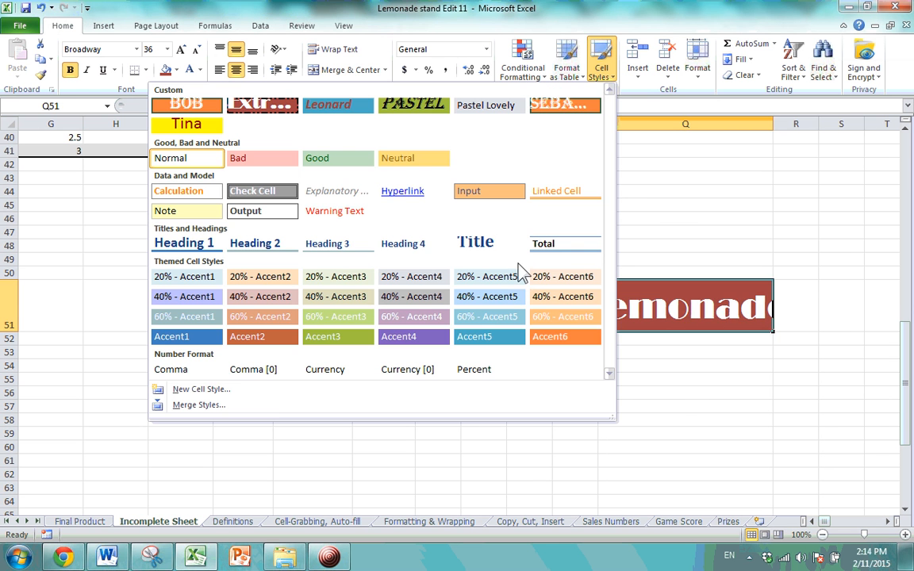
pyautogui.click(303, 390)
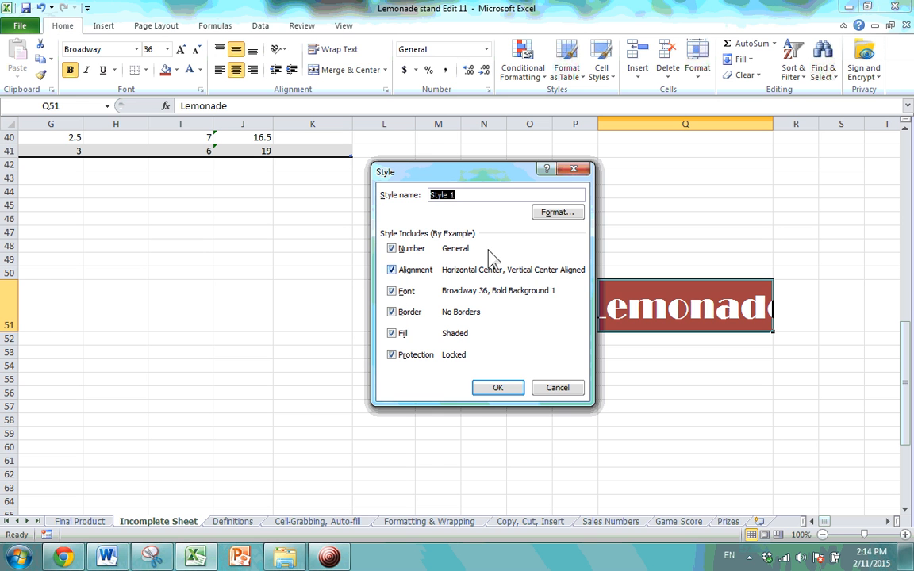
pyautogui.click(574, 172)
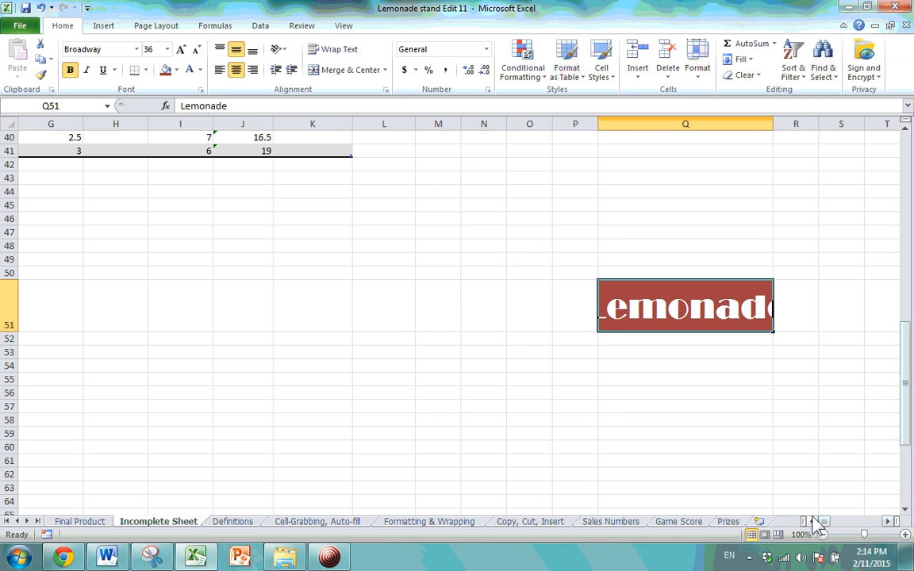
pyautogui.click(810, 521)
pyautogui.click(811, 521)
pyautogui.click(810, 521)
pyautogui.scroll(13, 485, 351)
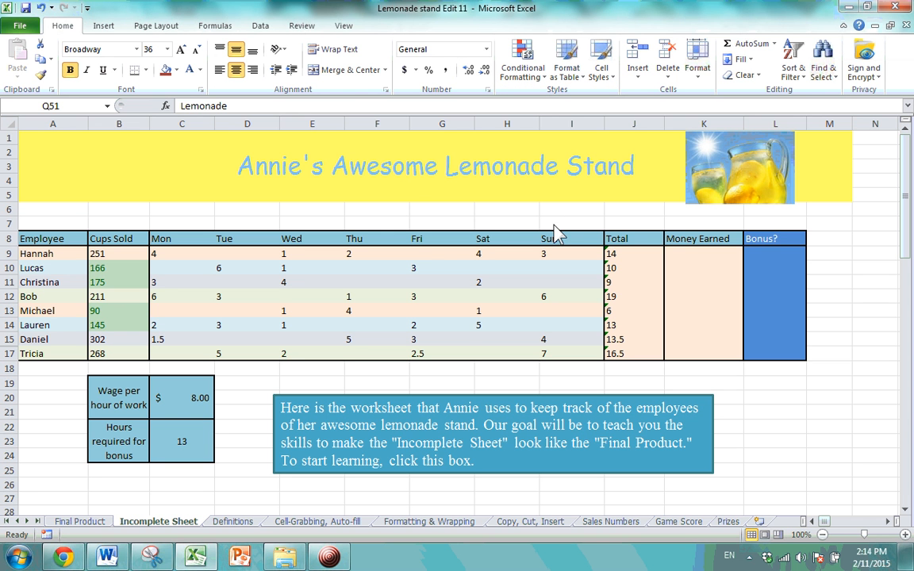
pyautogui.click(340, 558)
pyautogui.click(334, 558)
pyautogui.click(334, 560)
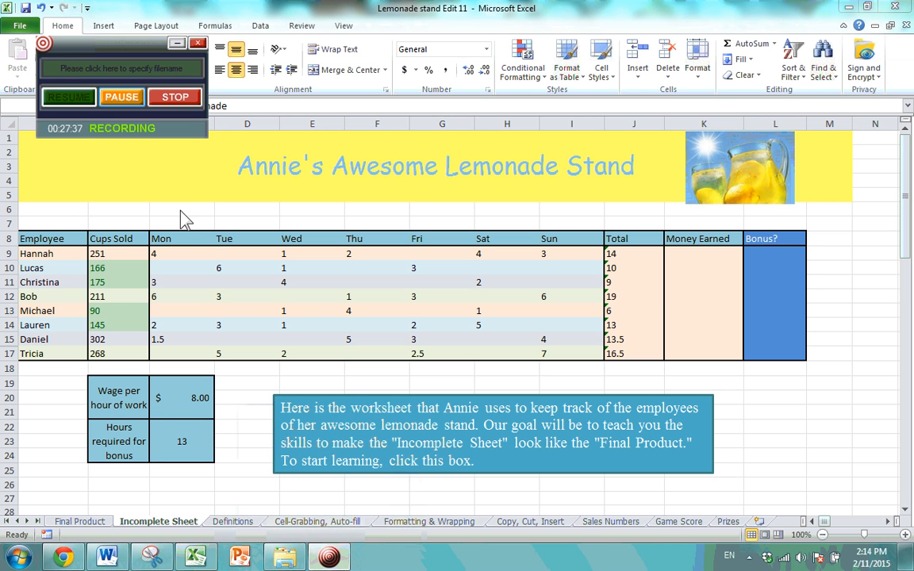